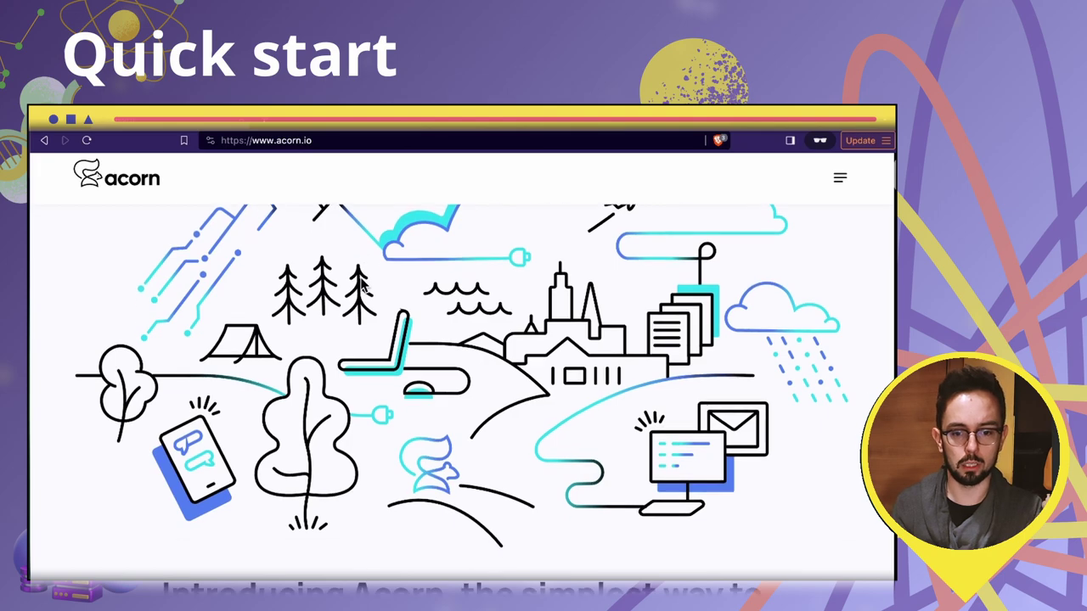
Browse the Acorn homepage, then go to the Login page through the navigation menu.
{"action": "scroll", "coordinate": [361, 284], "scroll_direction": "down", "scroll_amount": 10}
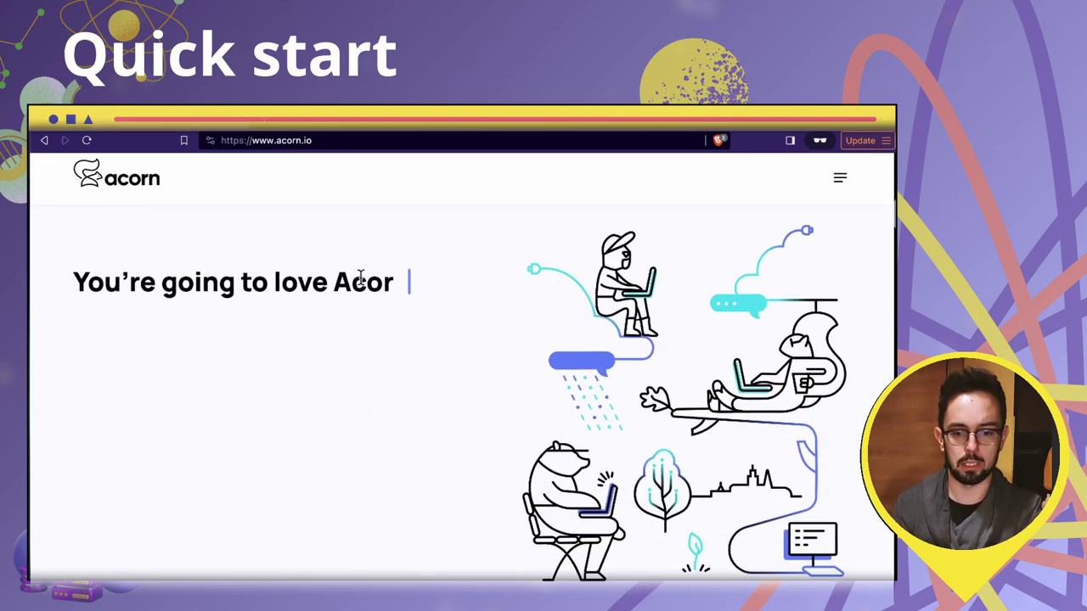
{"action": "scroll", "coordinate": [360, 285], "scroll_direction": "down", "scroll_amount": 10}
{"action": "scroll", "coordinate": [360, 284], "scroll_direction": "down", "scroll_amount": 5}
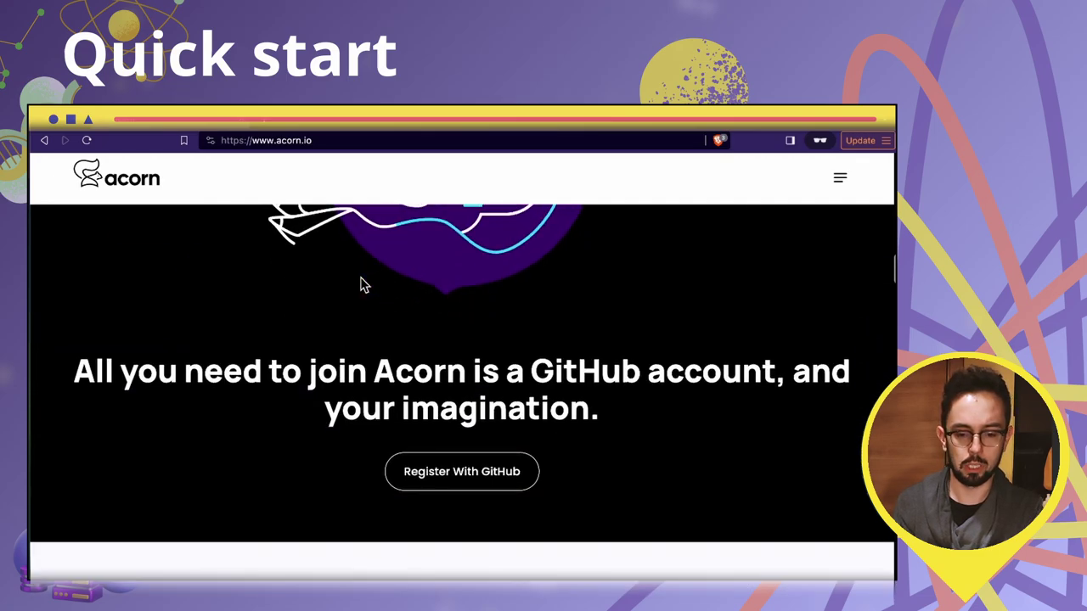
{"action": "scroll", "coordinate": [360, 284], "scroll_direction": "up", "scroll_amount": 15}
{"action": "scroll", "coordinate": [360, 279], "scroll_direction": "up", "scroll_amount": 3}
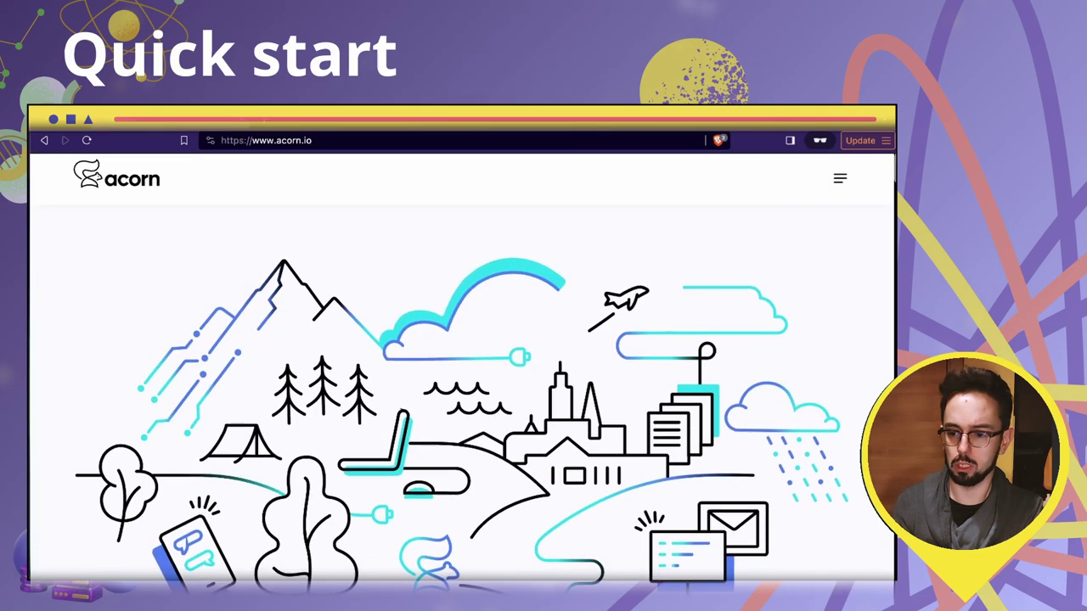
{"action": "left_click", "coordinate": [840, 183]}
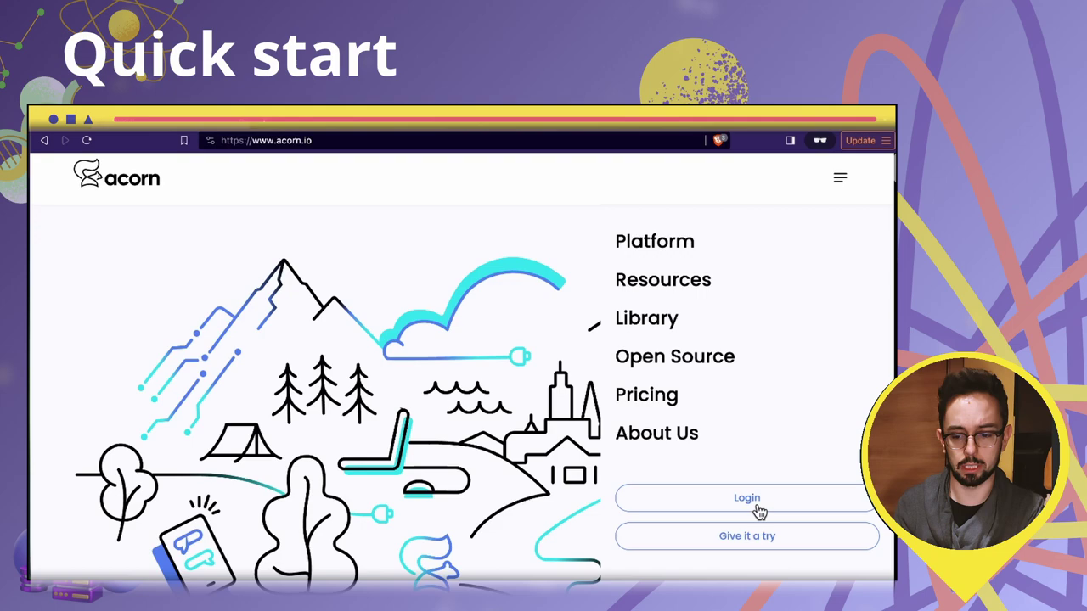
{"action": "left_click", "coordinate": [747, 501]}
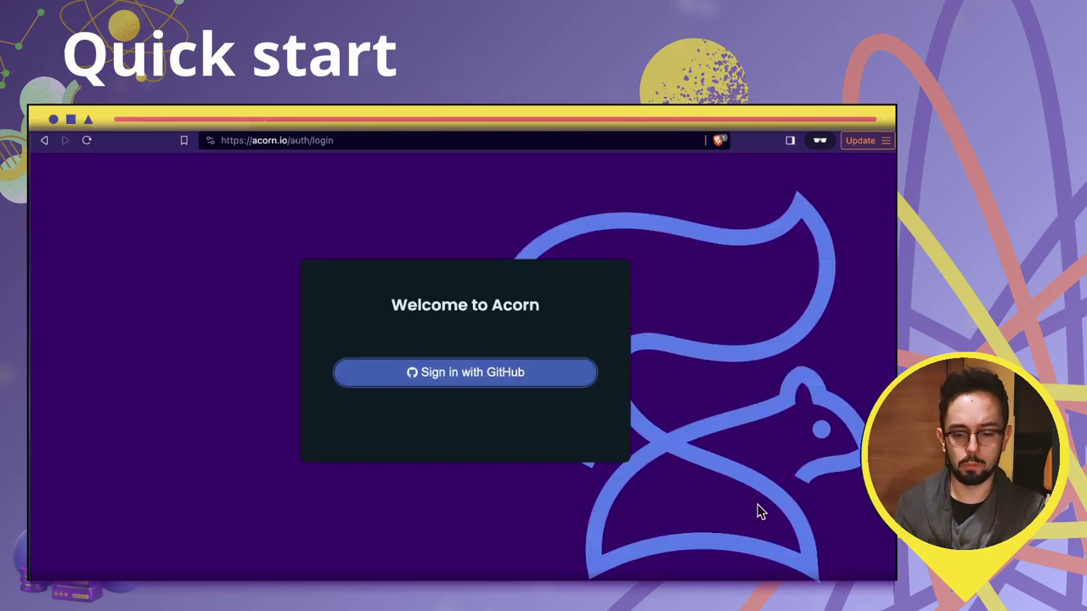
Sign in to Acorn with GitHub using the saved account credentials.
{"action": "left_click", "coordinate": [461, 381]}
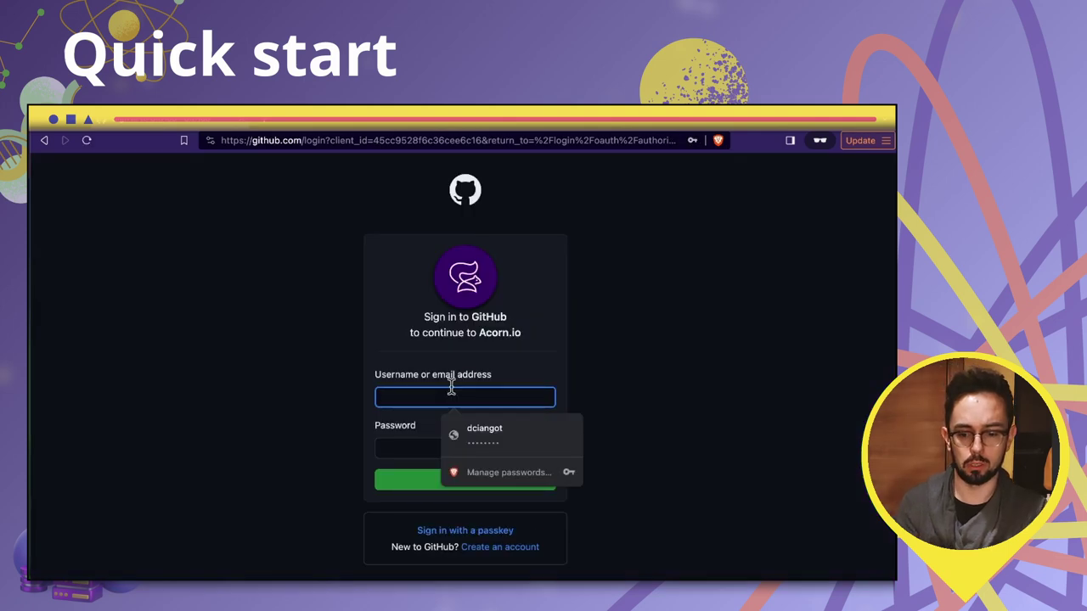
{"action": "left_click", "coordinate": [480, 433]}
{"action": "left_click", "coordinate": [466, 483]}
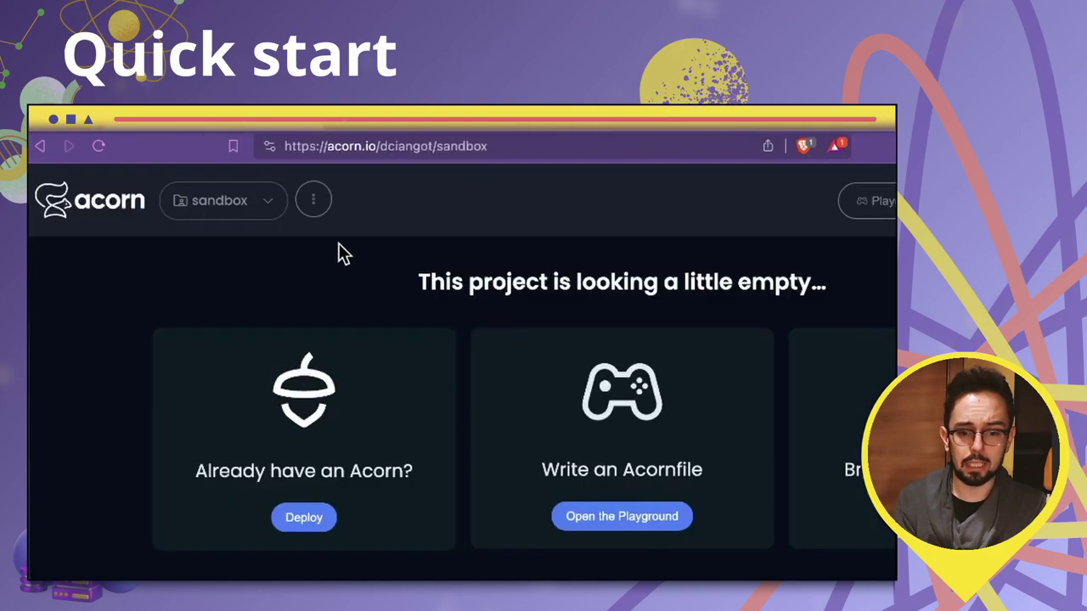
Select the sandbox project and open its Acornfile Playground.
{"action": "left_click", "coordinate": [242, 211]}
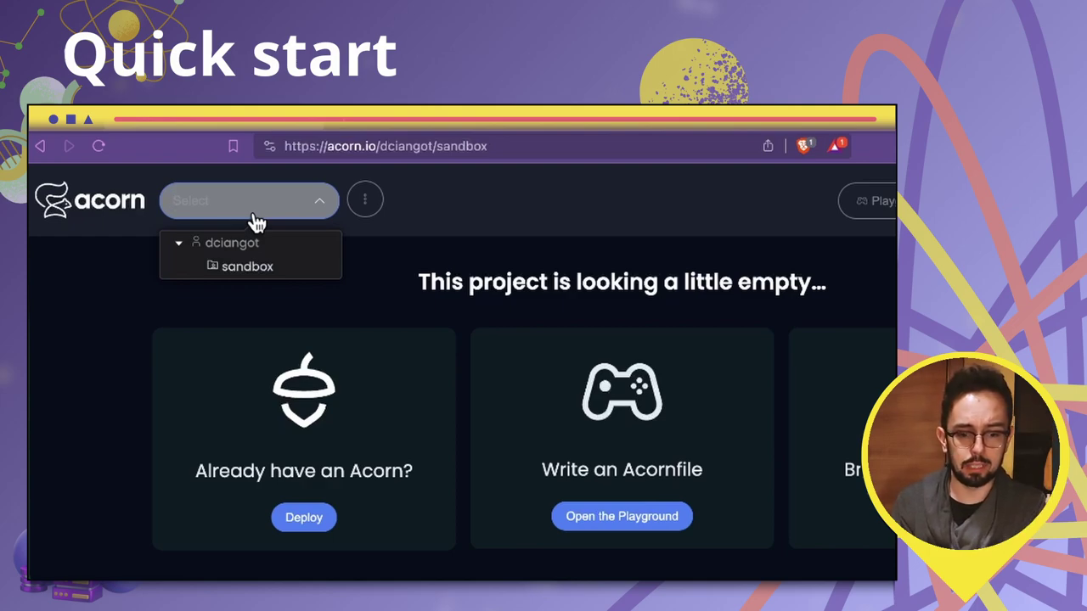
{"action": "left_click", "coordinate": [239, 268]}
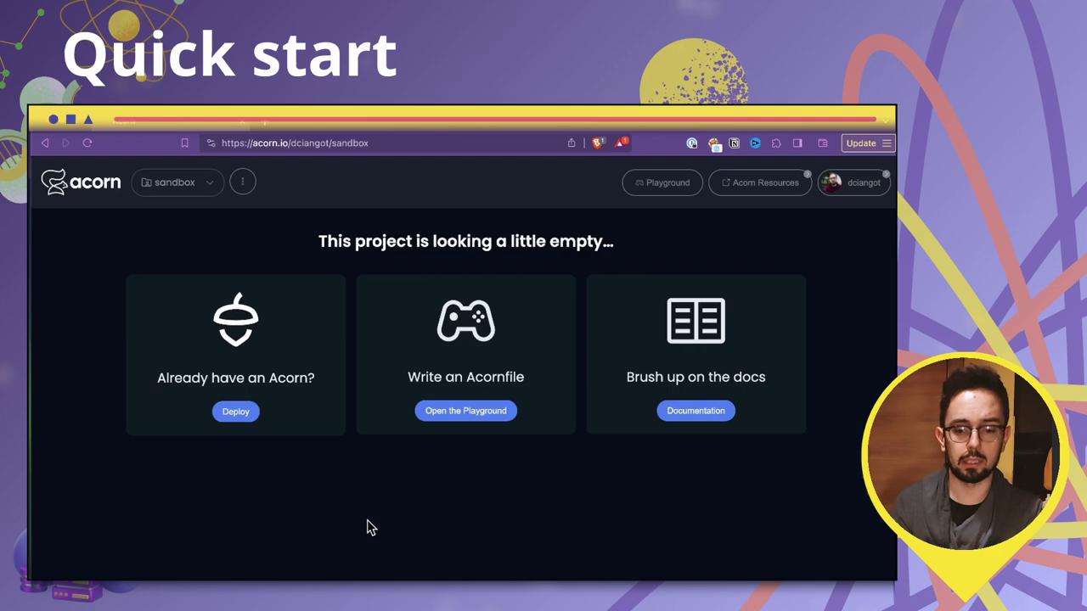
{"action": "left_click", "coordinate": [465, 413]}
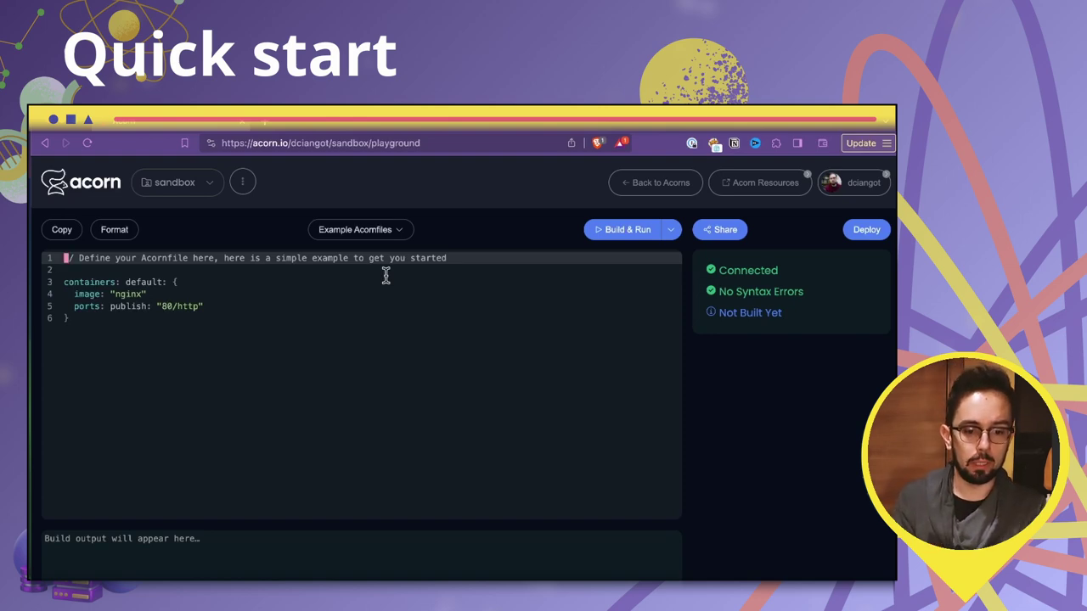
Zoom the page to 110%, review the container on lines 3–6, and Build & Run it.
{"action": "key", "text": "ctrl+plus"}
{"action": "key", "text": "ctrl+plus"}
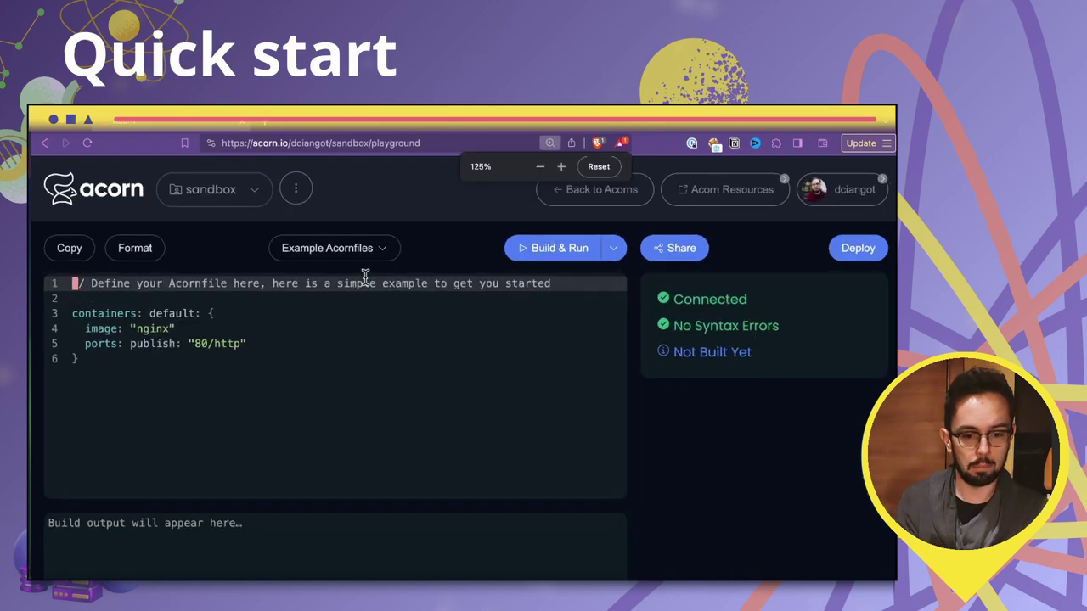
{"action": "key", "text": "ctrl+minus"}
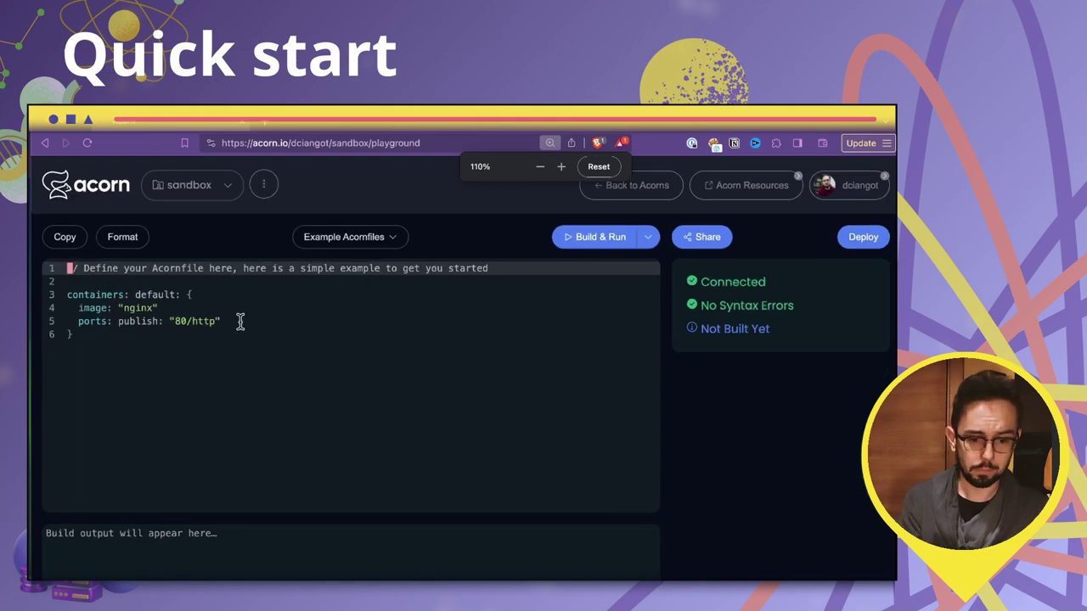
{"action": "left_click_drag", "start_coordinate": [73, 334], "coordinate": [45, 293]}
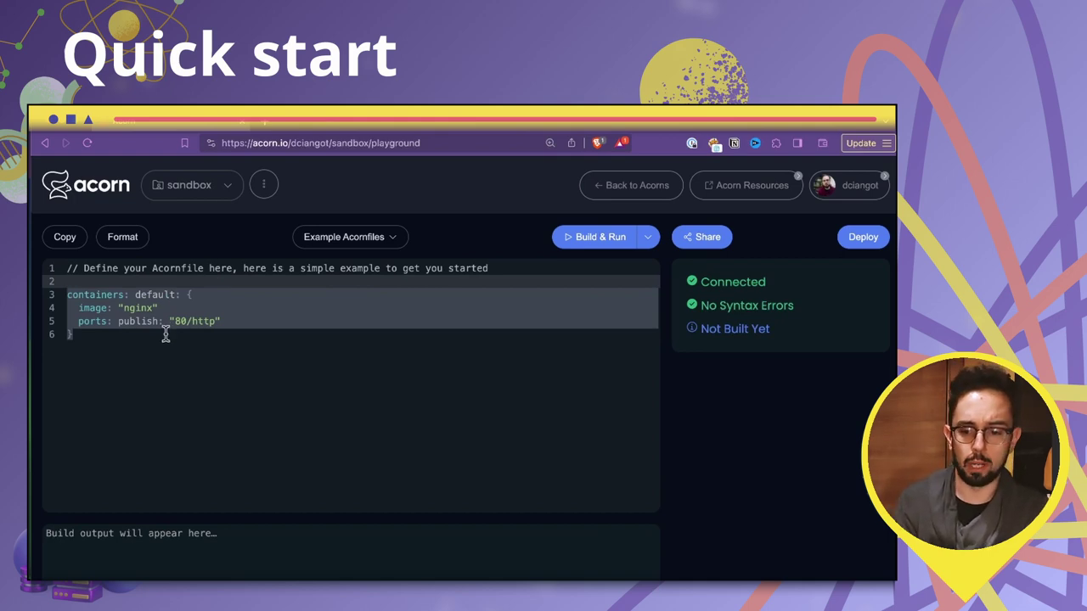
{"action": "left_click", "coordinate": [448, 344]}
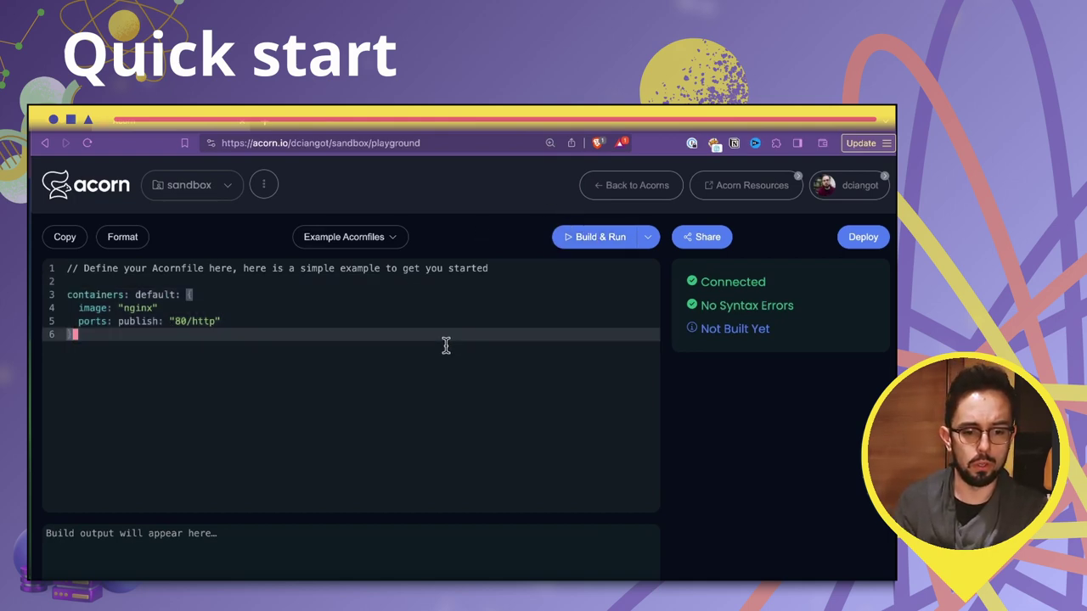
{"action": "left_click", "coordinate": [608, 236]}
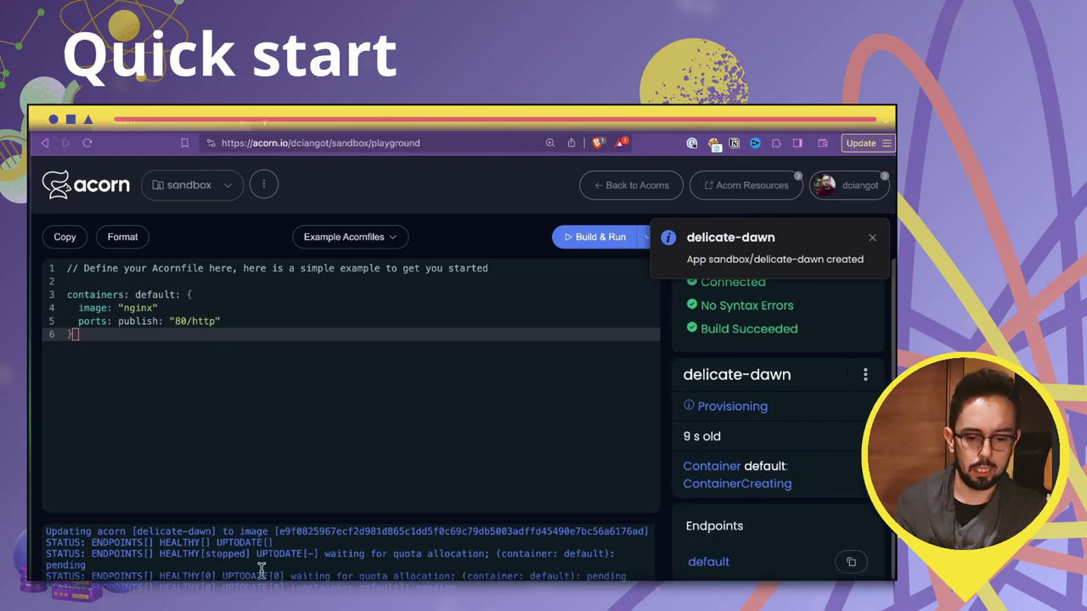
Open delicate-dawn's default endpoint to see 'Welcome to nginx!', then return to the playground.
{"action": "left_click_drag", "start_coordinate": [51, 556], "coordinate": [323, 580]}
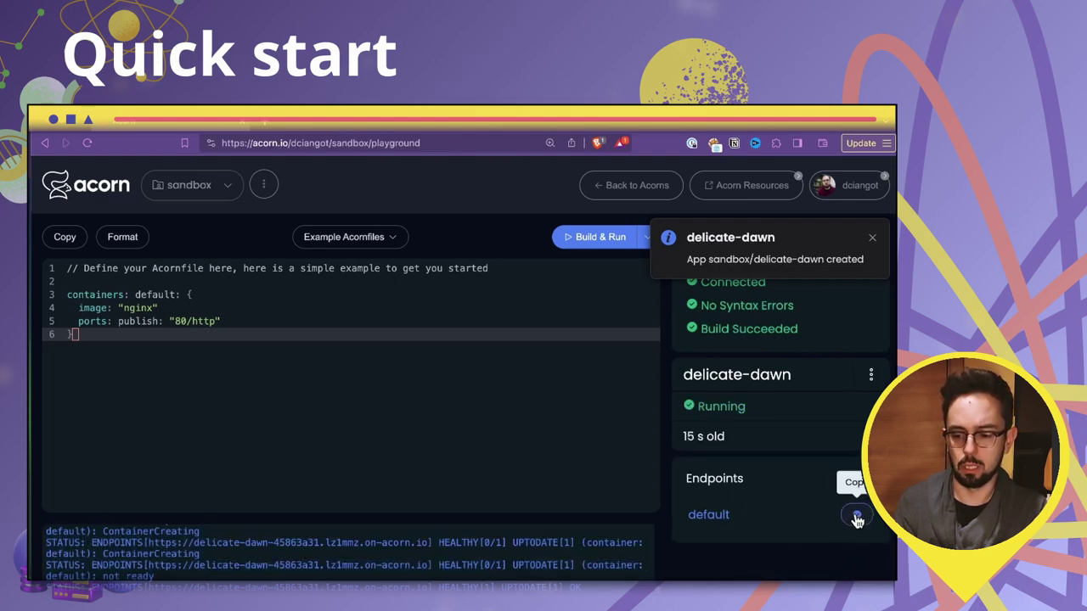
{"action": "left_click", "coordinate": [708, 515]}
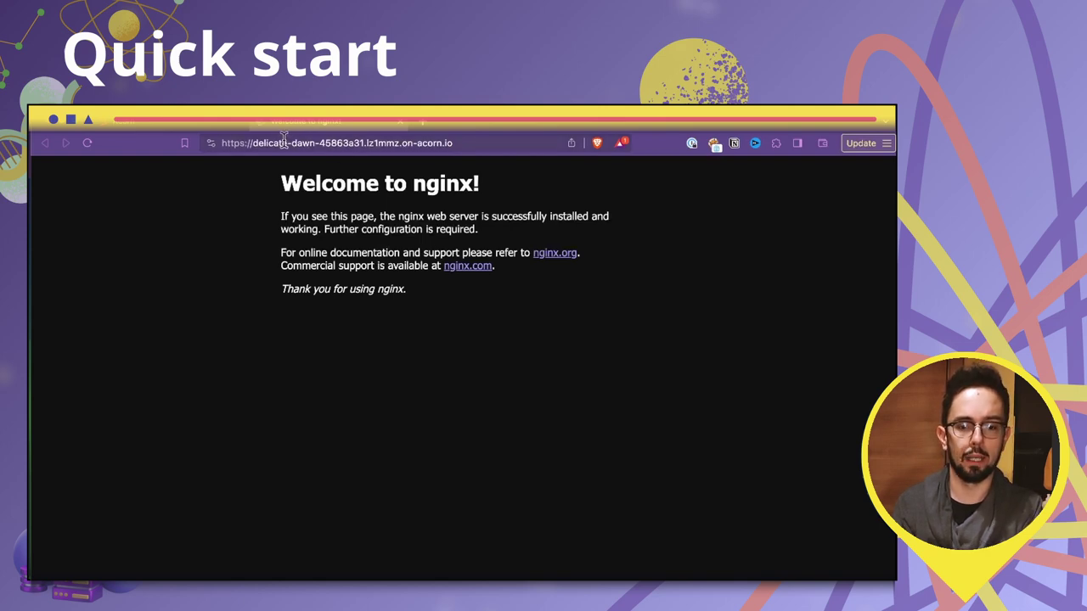
{"action": "left_click_drag", "start_coordinate": [223, 142], "coordinate": [518, 138]}
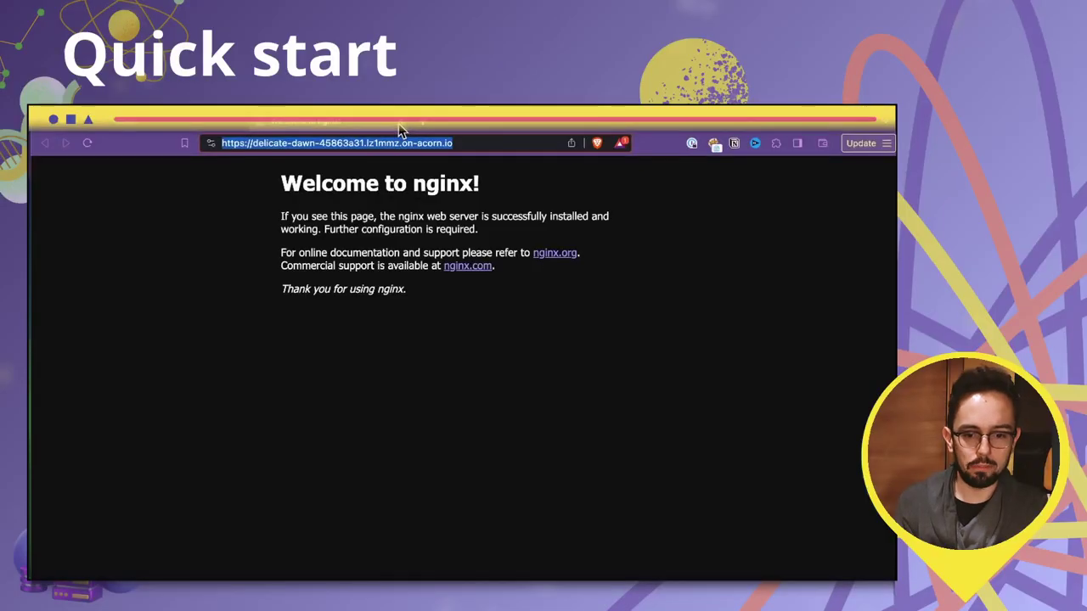
{"action": "mouse_move", "coordinate": [400, 142]}
{"action": "left_mouse_down"}
{"action": "mouse_move", "coordinate": [401, 130]}
{"action": "mouse_move", "coordinate": [388, 138]}
{"action": "left_mouse_up"}
{"action": "key", "text": "ctrl+w"}
{"action": "key", "text": "Up"}
{"action": "key", "text": "Up"}
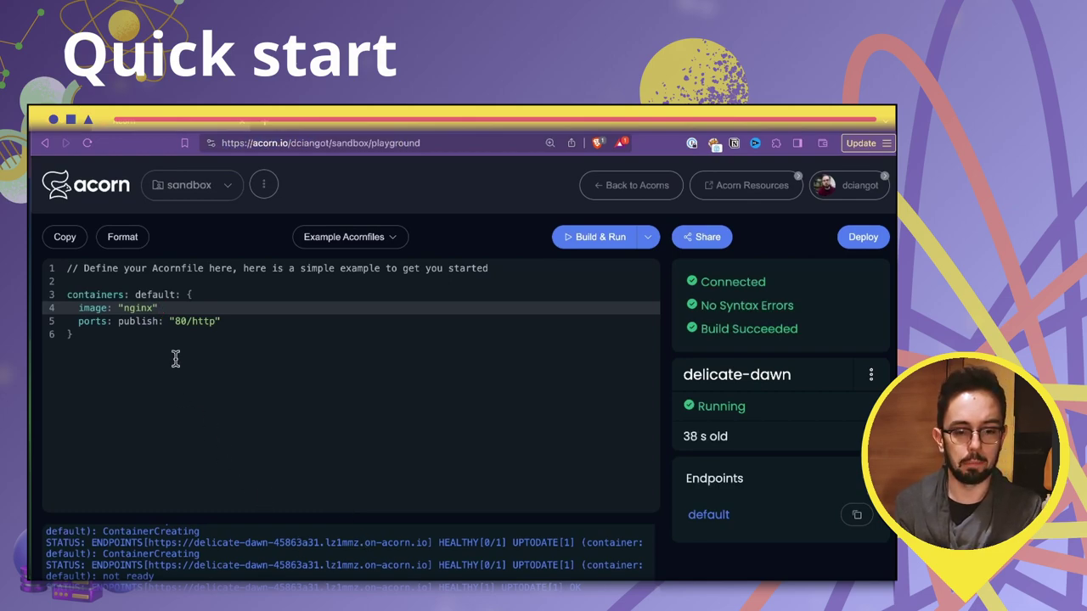
Rename the container from default to jupyterlab.
{"action": "left_click", "coordinate": [149, 295]}
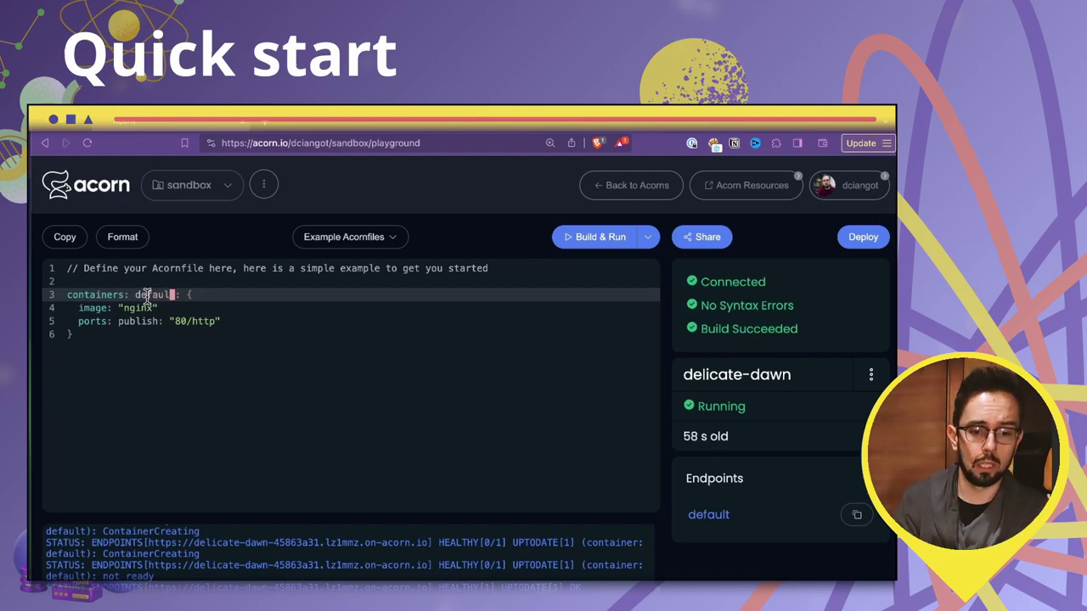
{"action": "key", "text": "BackSpace"}
{"action": "key", "text": "BackSpace"}
{"action": "key", "text": "BackSpace"}
{"action": "key", "text": "BackSpace"}
{"action": "key", "text": "BackSpace"}
{"action": "key", "text": "BackSpace"}
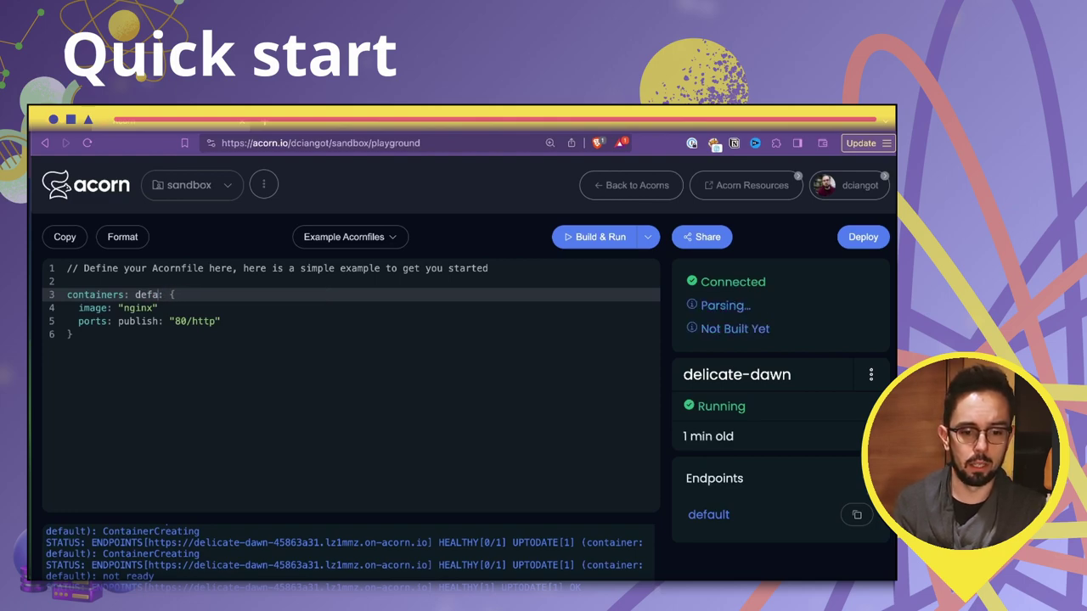
{"action": "type", "text": "jupyter"}
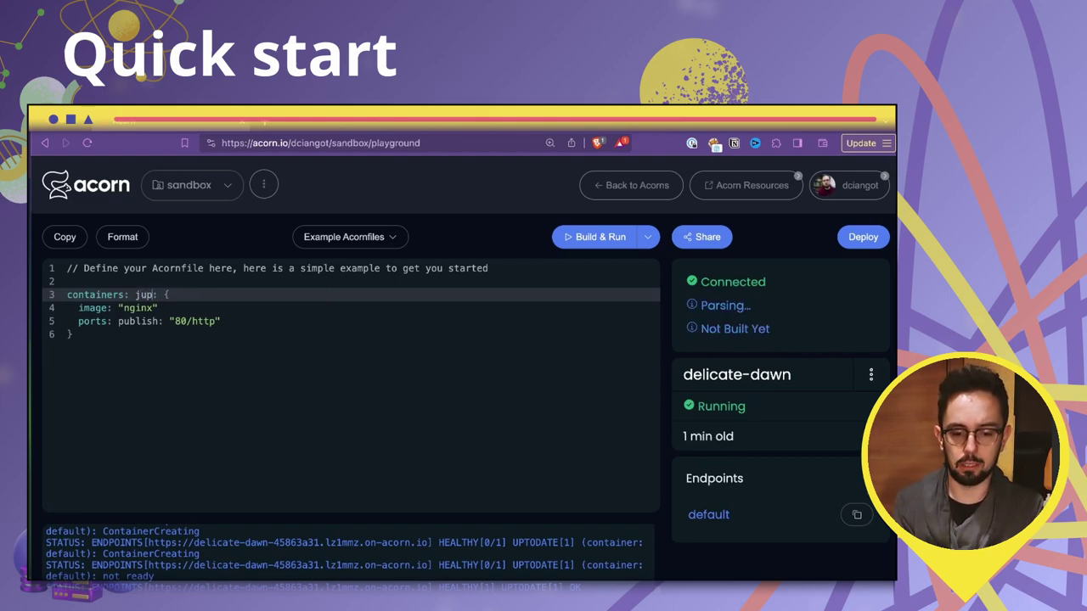
{"action": "type", "text": "lab"}
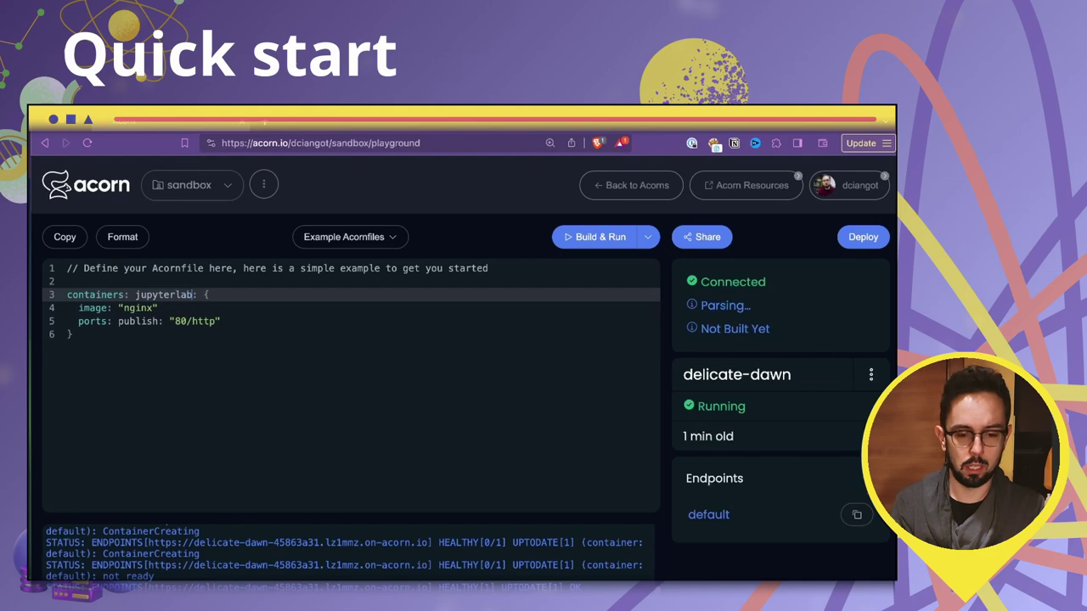
Change the container image to jupyter/tensorflow-notebook:python-3.10.
{"action": "left_click", "coordinate": [158, 308]}
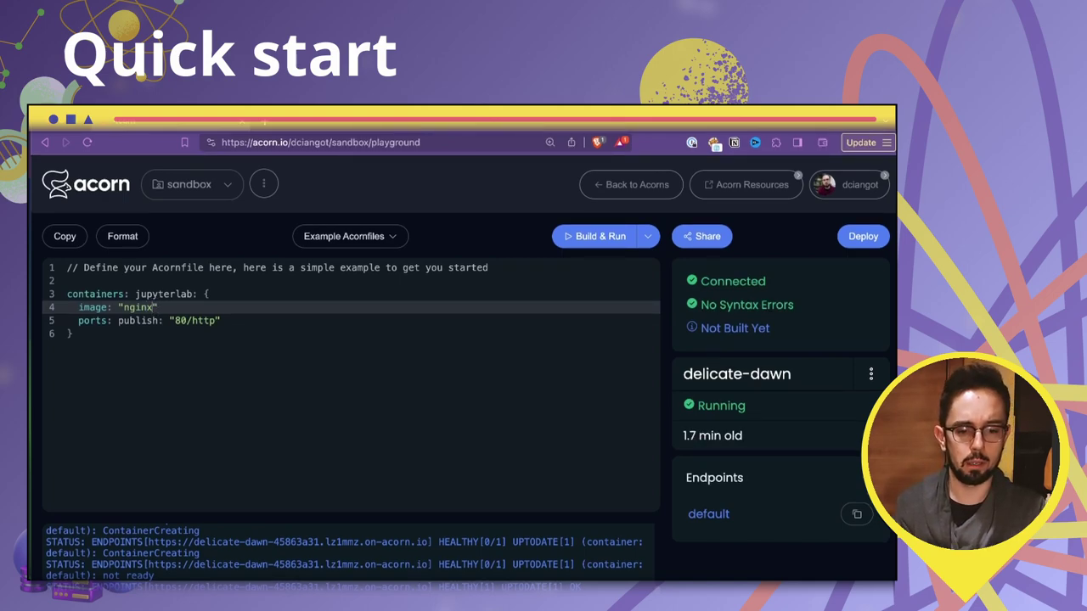
{"action": "key", "text": "BackSpace"}
{"action": "key", "text": "BackSpace"}
{"action": "key", "text": "BackSpace"}
{"action": "key", "text": "BackSpace"}
{"action": "key", "text": "BackSpace"}
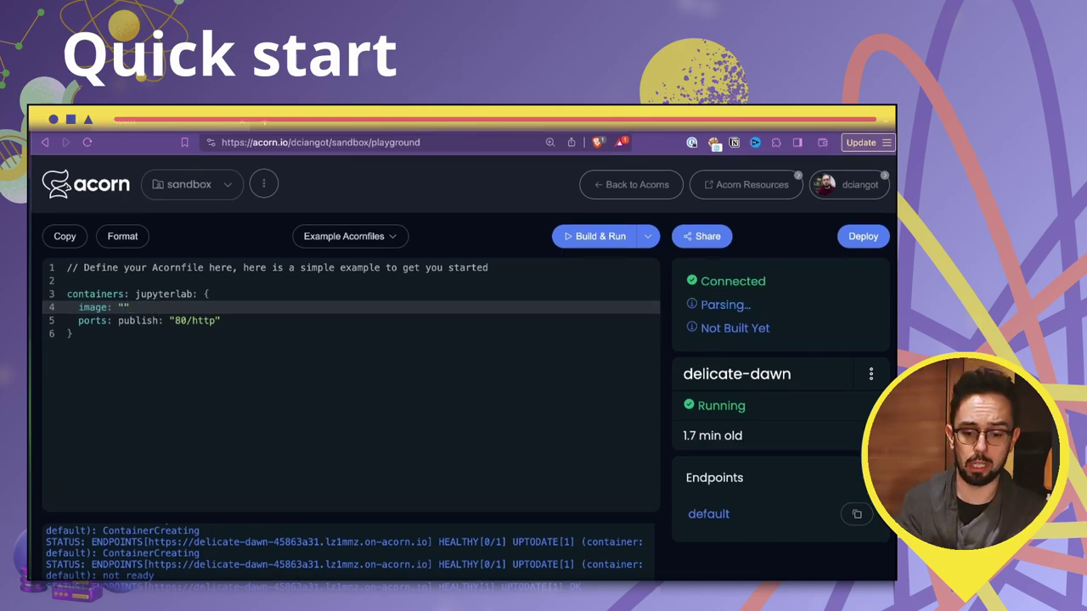
{"action": "type", "text": "jup"}
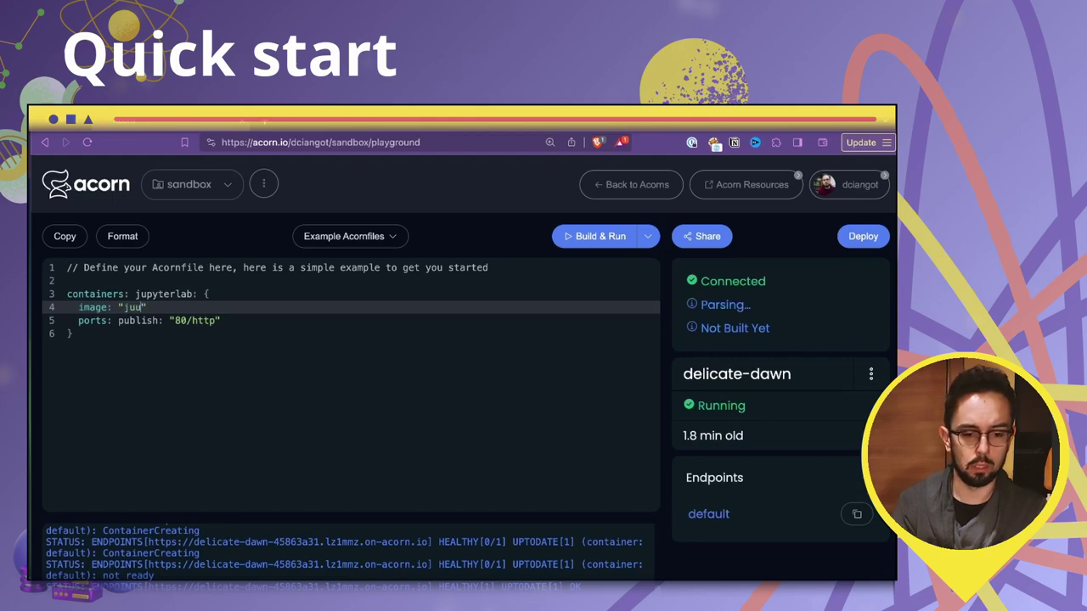
{"action": "type", "text": "y"}
{"action": "key", "text": "BackSpace"}
{"action": "type", "text": "y"}
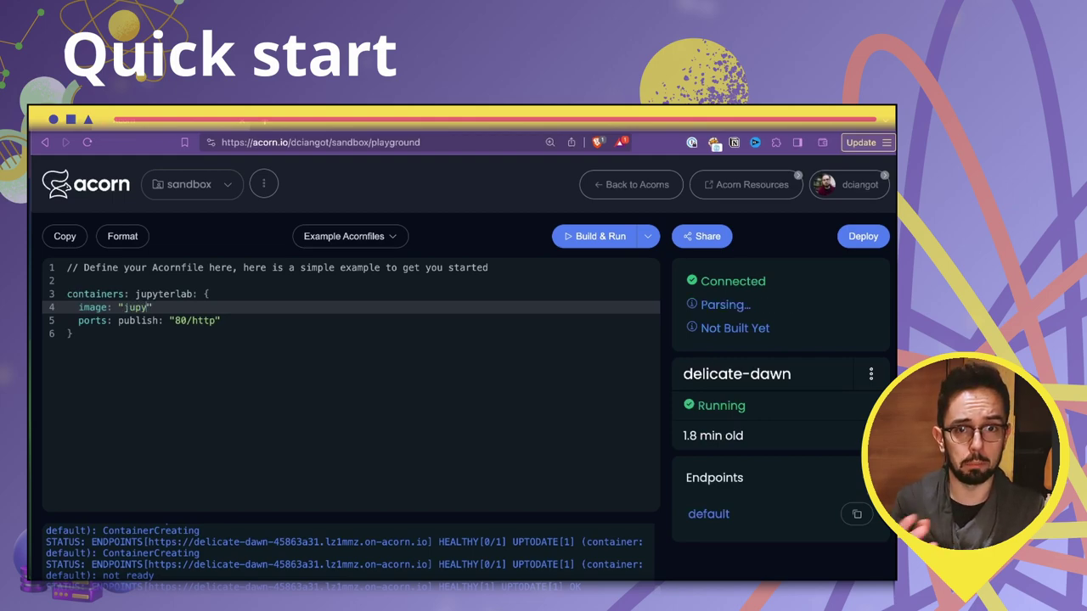
{"action": "type", "text": "t"}
{"action": "type", "text": "er/te"}
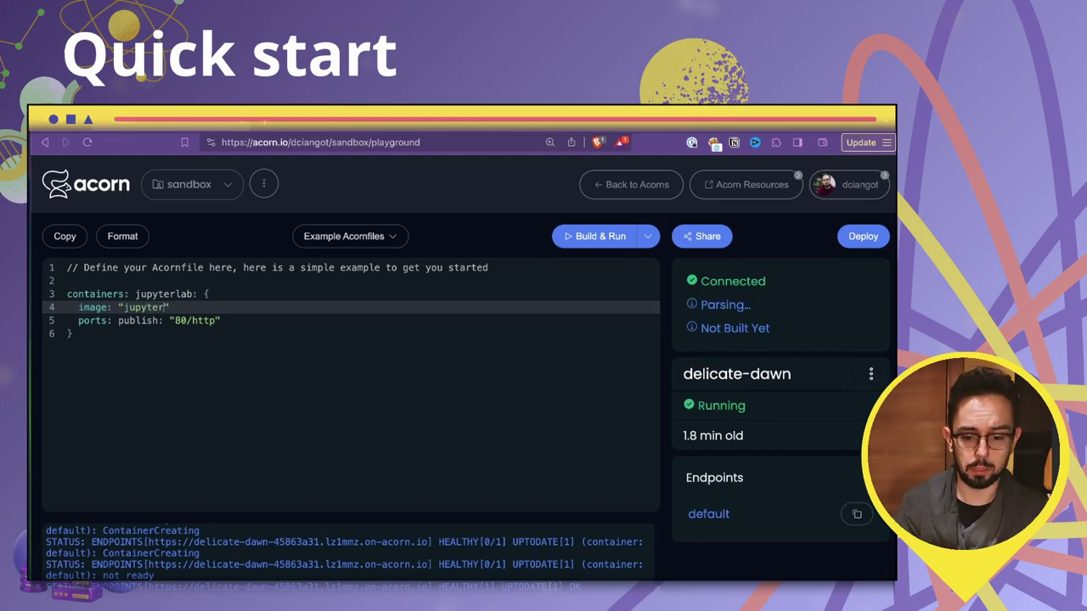
{"action": "type", "text": "nso"}
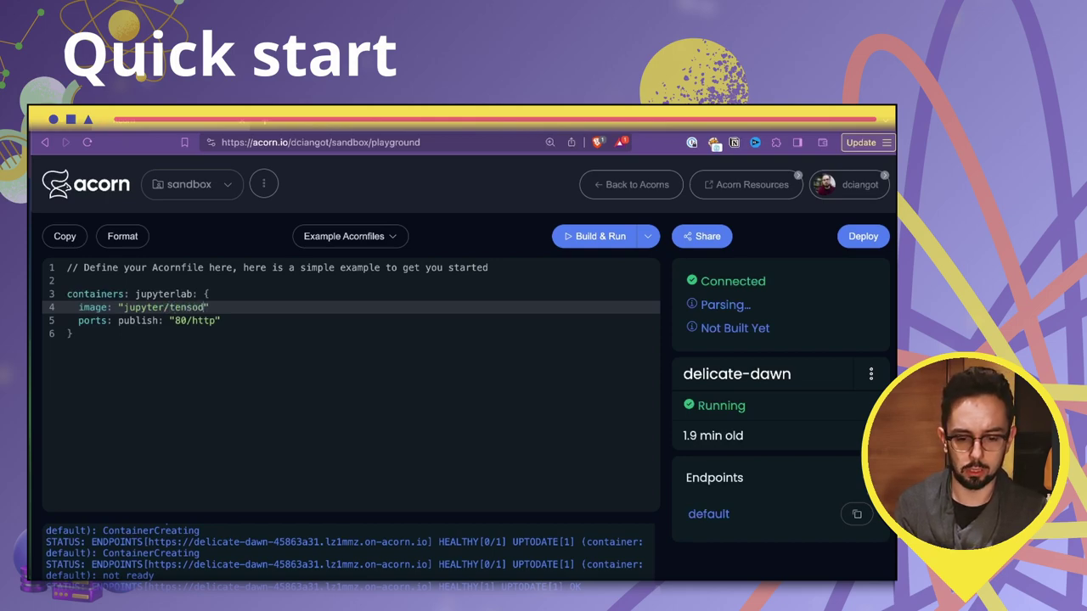
{"action": "type", "text": "rflow-n"}
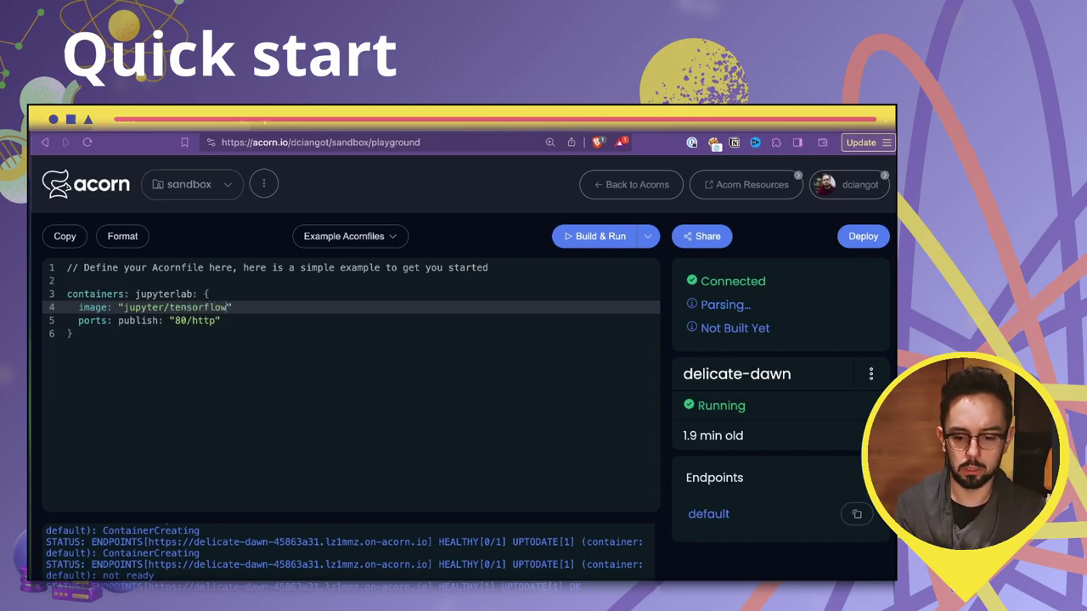
{"action": "type", "text": "o"}
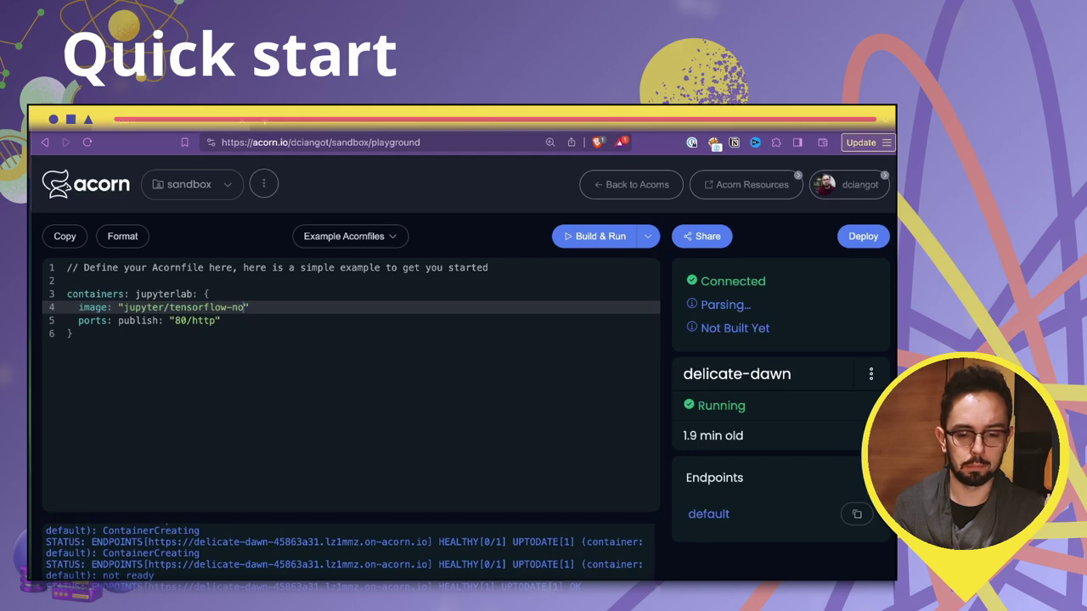
{"action": "type", "text": "tebook:python3"}
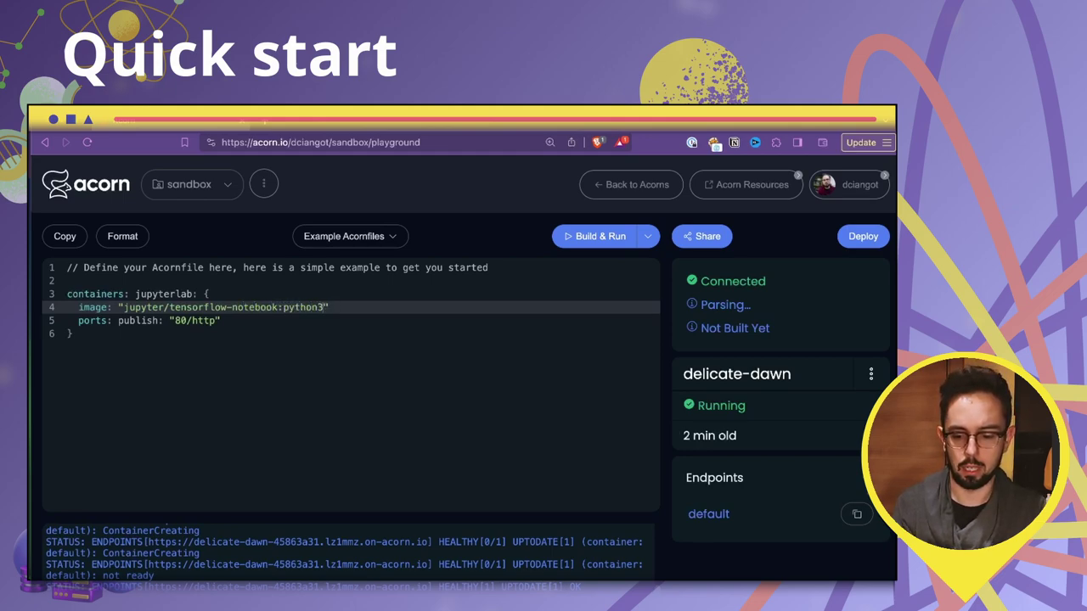
{"action": "key", "text": "BackSpace"}
{"action": "type", "text": "-3.10"}
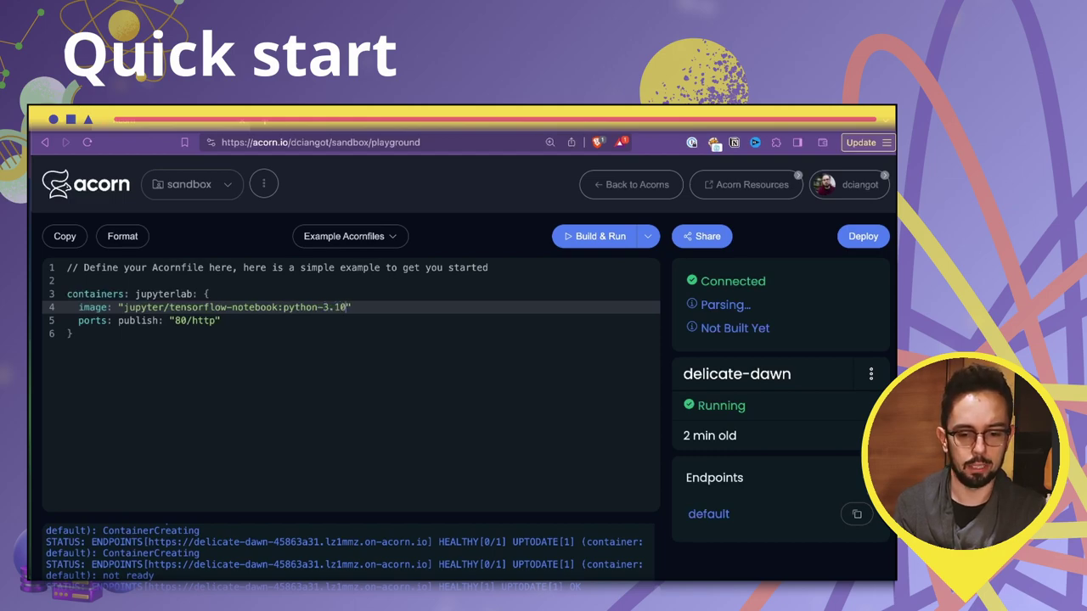
{"action": "left_click", "coordinate": [220, 321]}
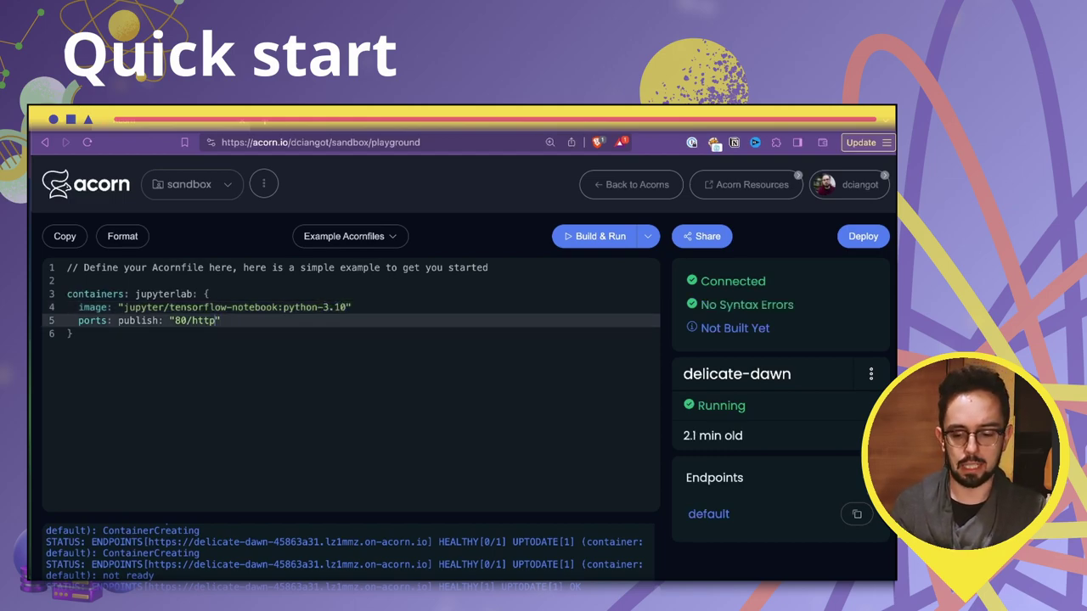
Change the published port from 80 to 8888/http and add a blank line after the container block.
{"action": "key", "text": "BackSpace"}
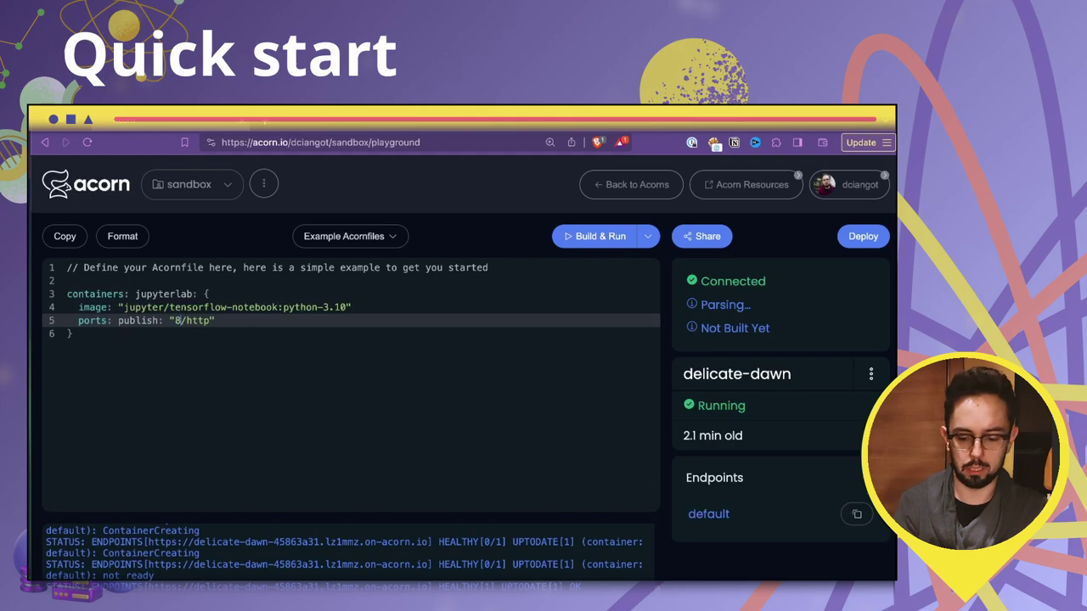
{"action": "type", "text": "8888"}
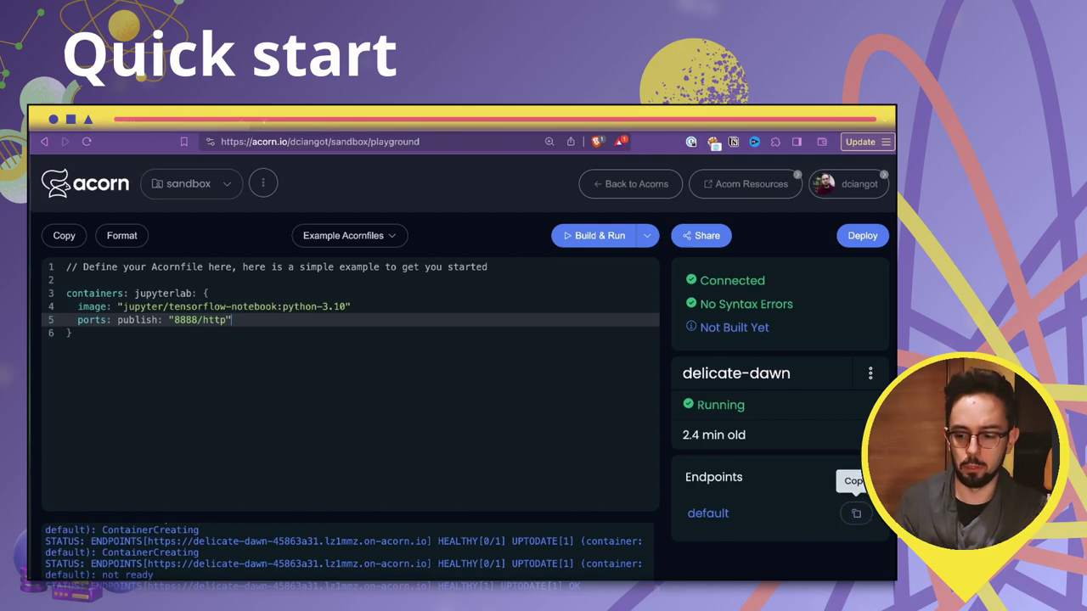
{"action": "left_click", "coordinate": [72, 333]}
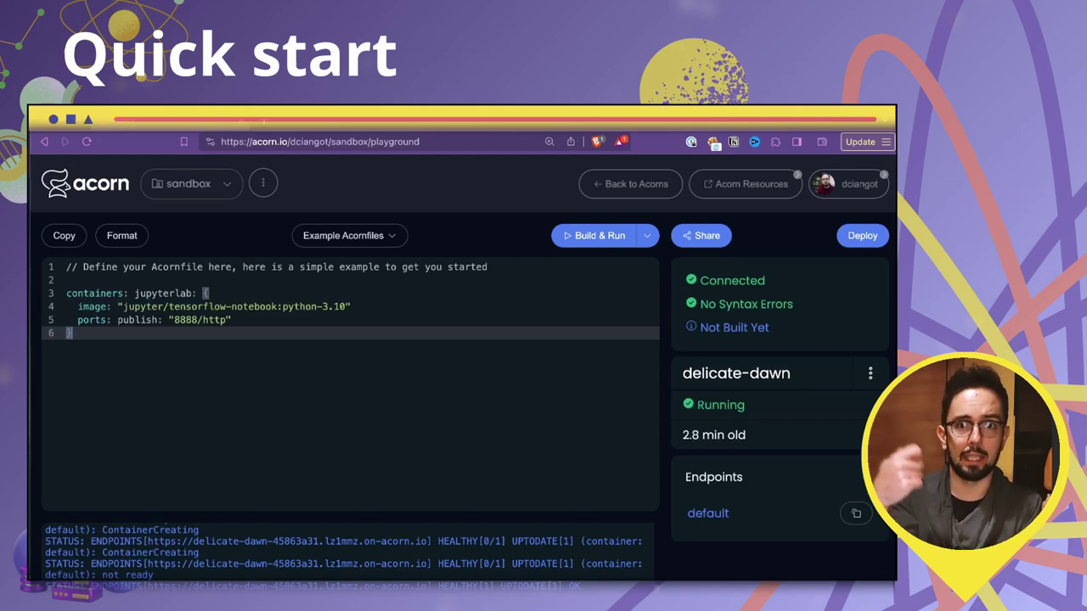
{"action": "key", "text": "Return"}
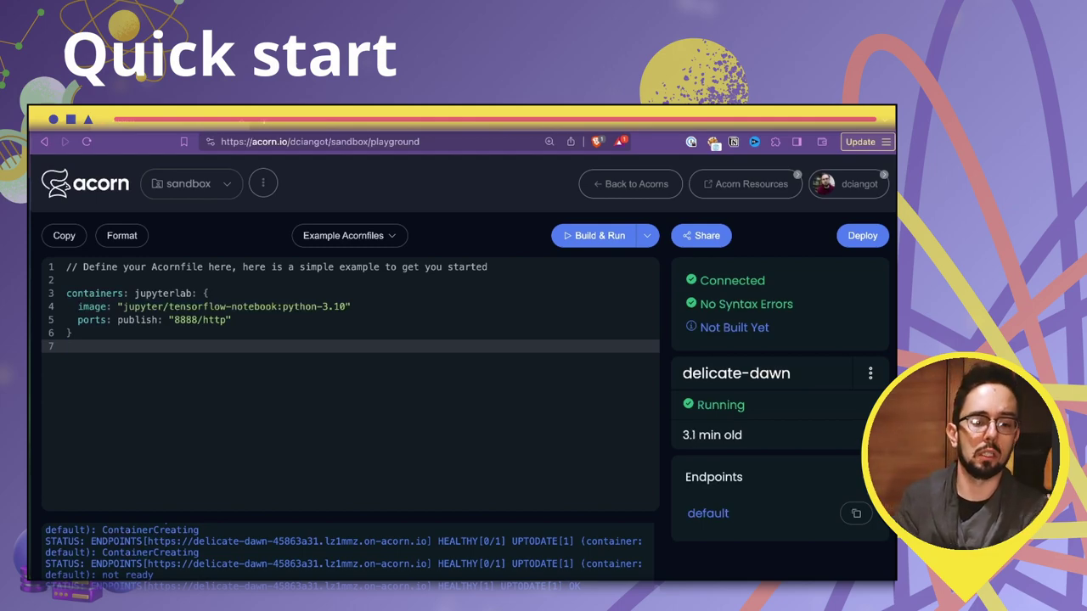
Add a secrets block for jlabtoken: name "JLab Token", description "This is my password", type "token".
{"action": "key", "text": "Return"}
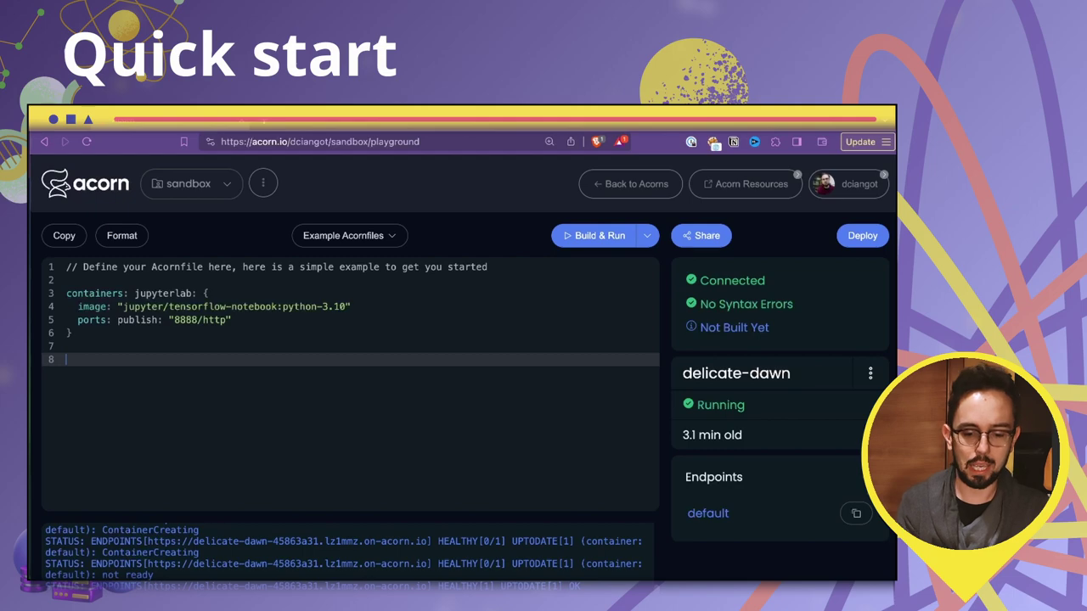
{"action": "type", "text": "secre"}
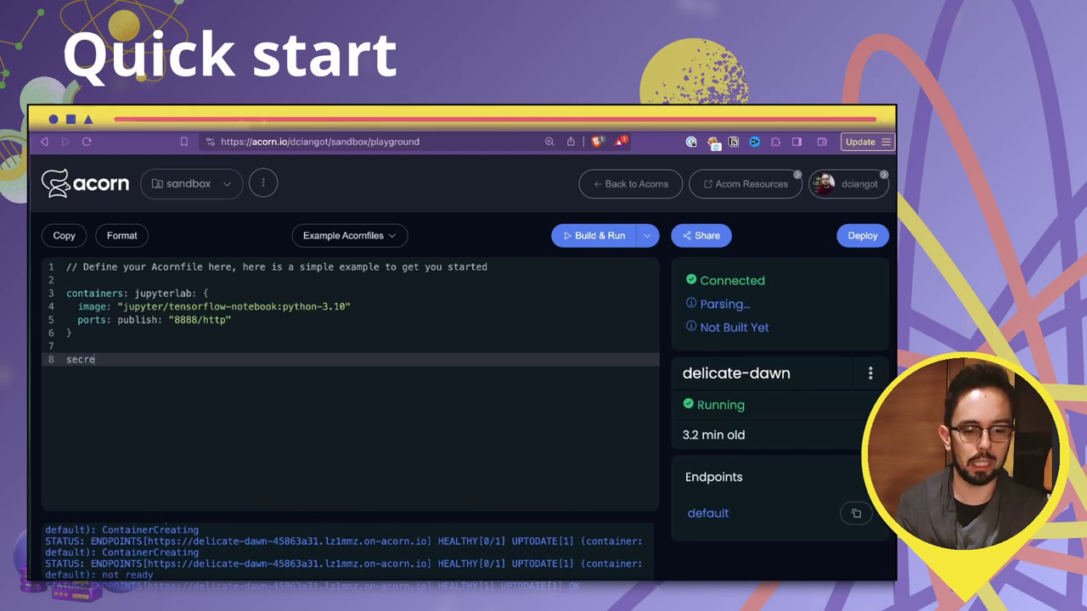
{"action": "type", "text": "ts:"}
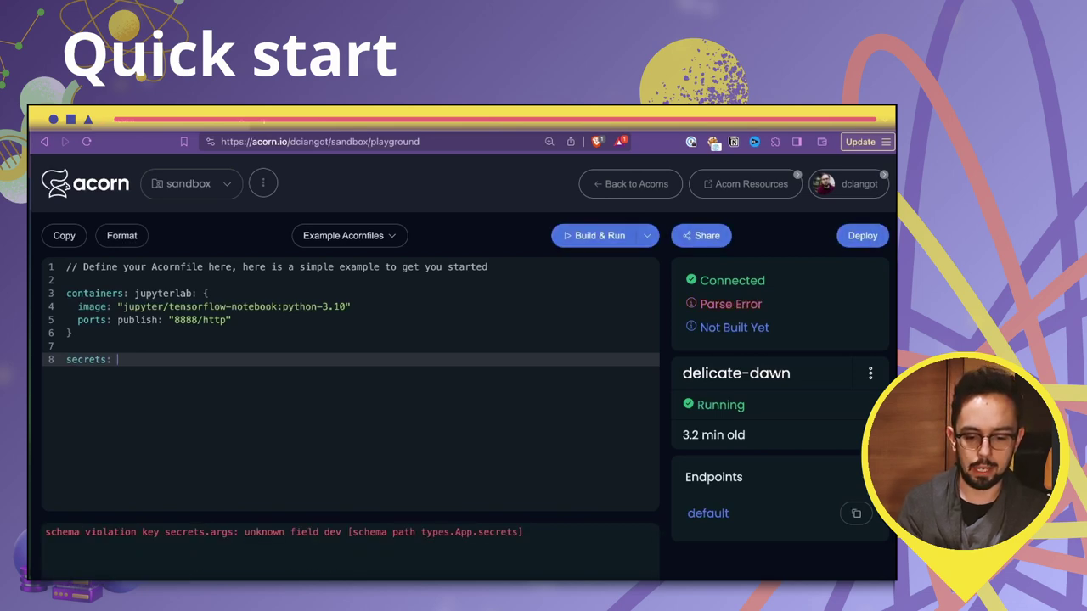
{"action": "type", "text": " jlab"}
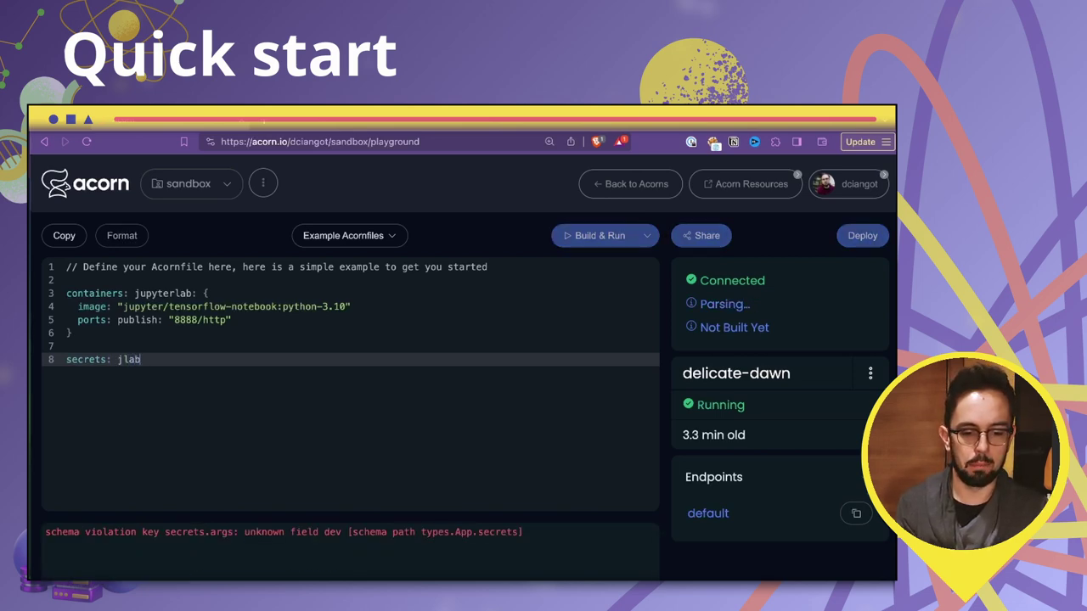
{"action": "type", "text": "token: {"}
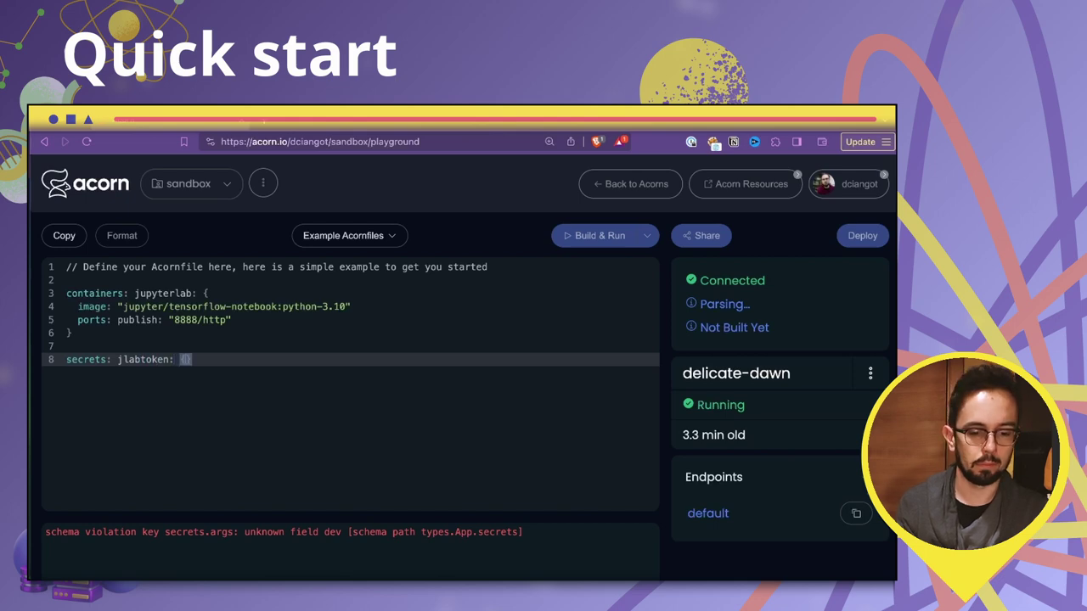
{"action": "key", "text": "Return"}
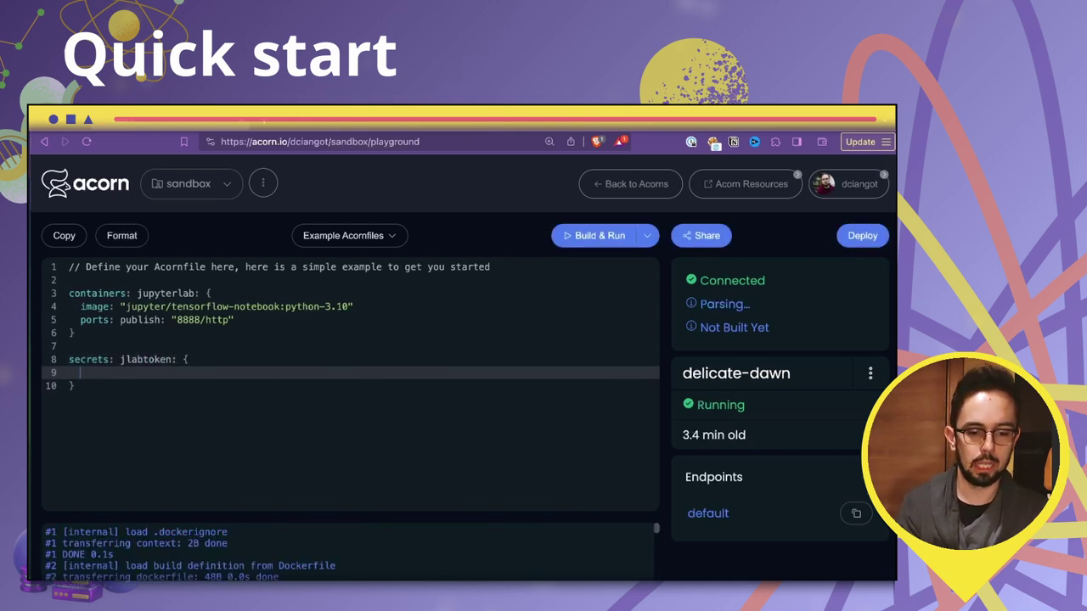
{"action": "type", "text": "name:"}
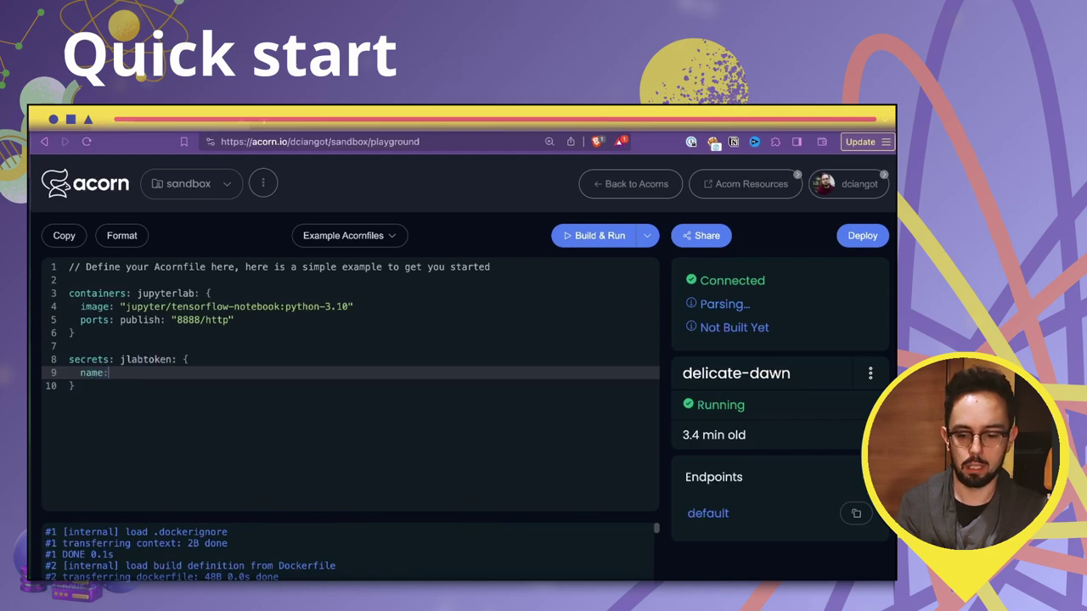
{"action": "type", "text": " \""}
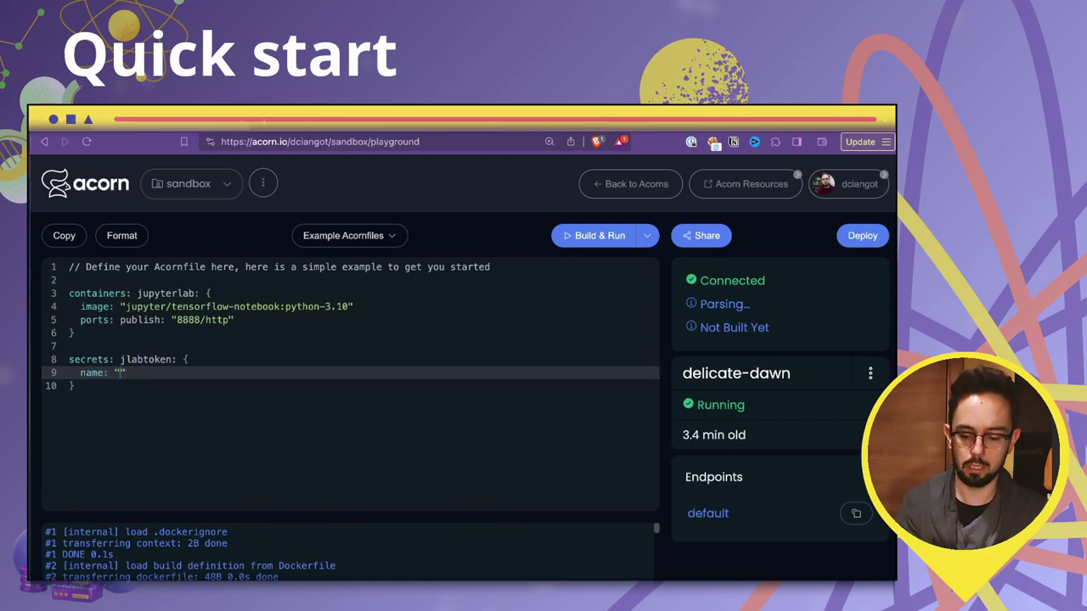
{"action": "type", "text": "J"}
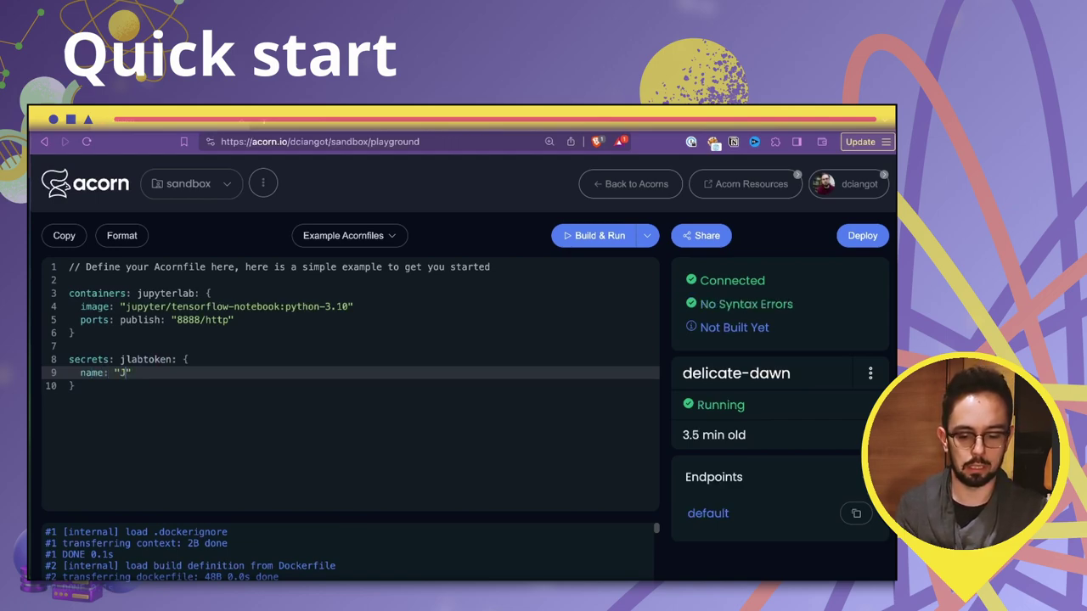
{"action": "type", "text": "Lab "}
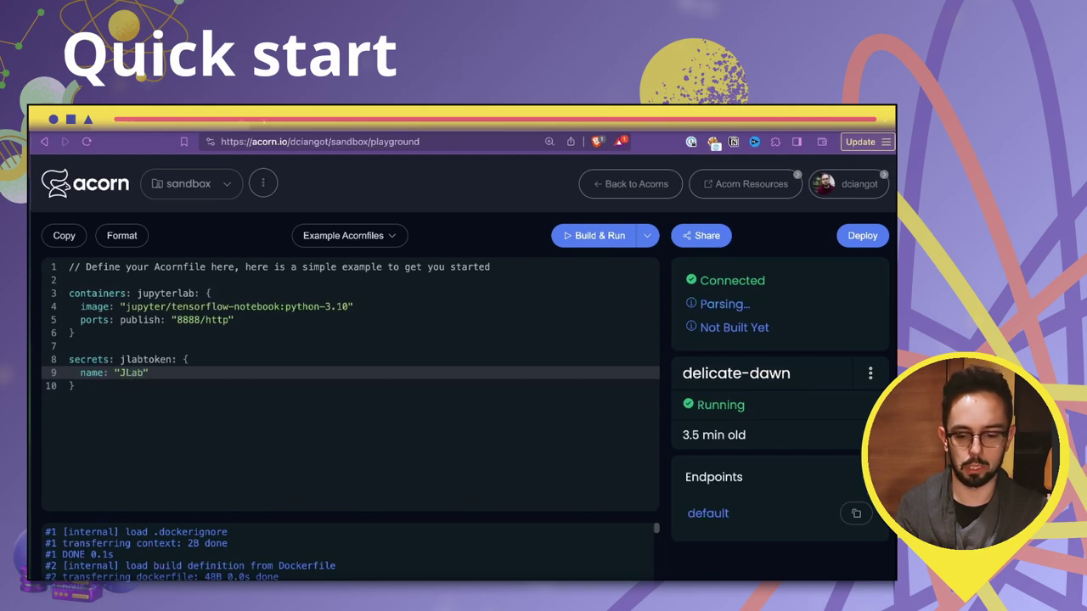
{"action": "type", "text": "Token"}
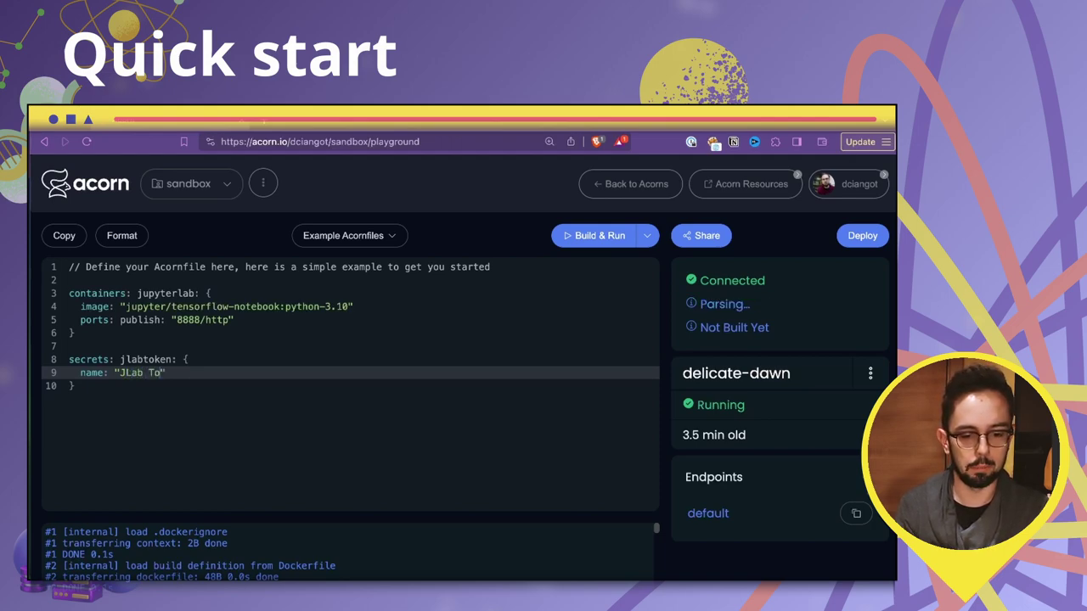
{"action": "key", "text": "End"}
{"action": "key", "text": "Return"}
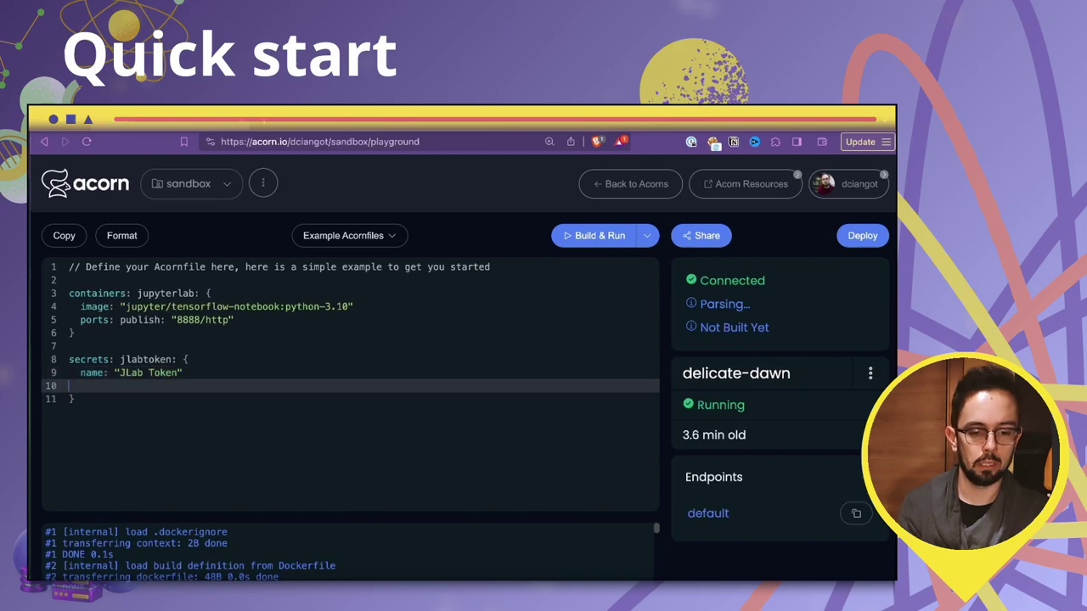
{"action": "type", "text": "description"}
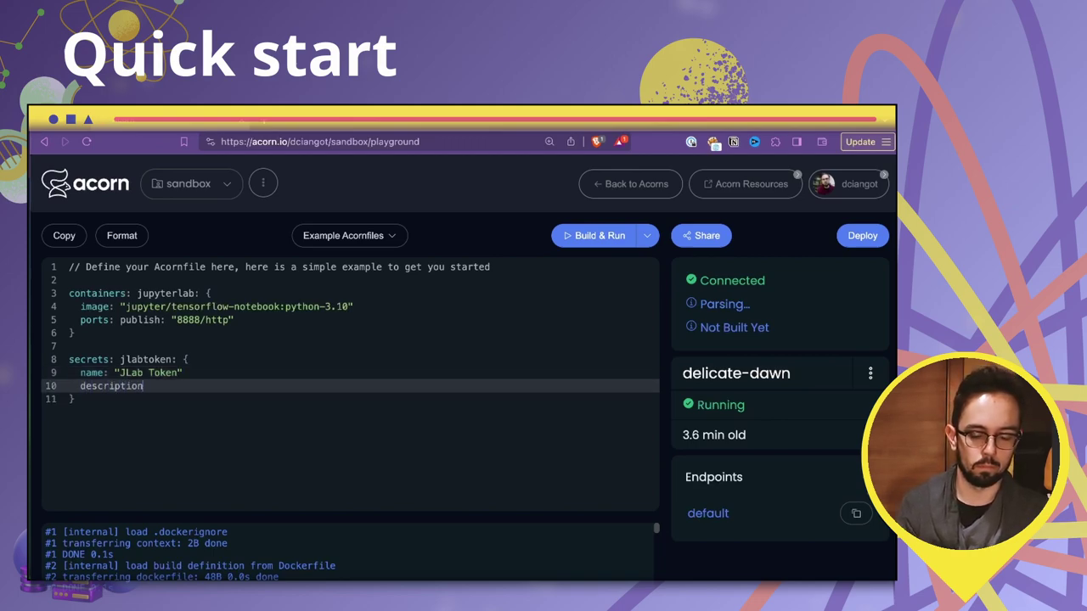
{"action": "type", "text": ": \"\"This is my "}
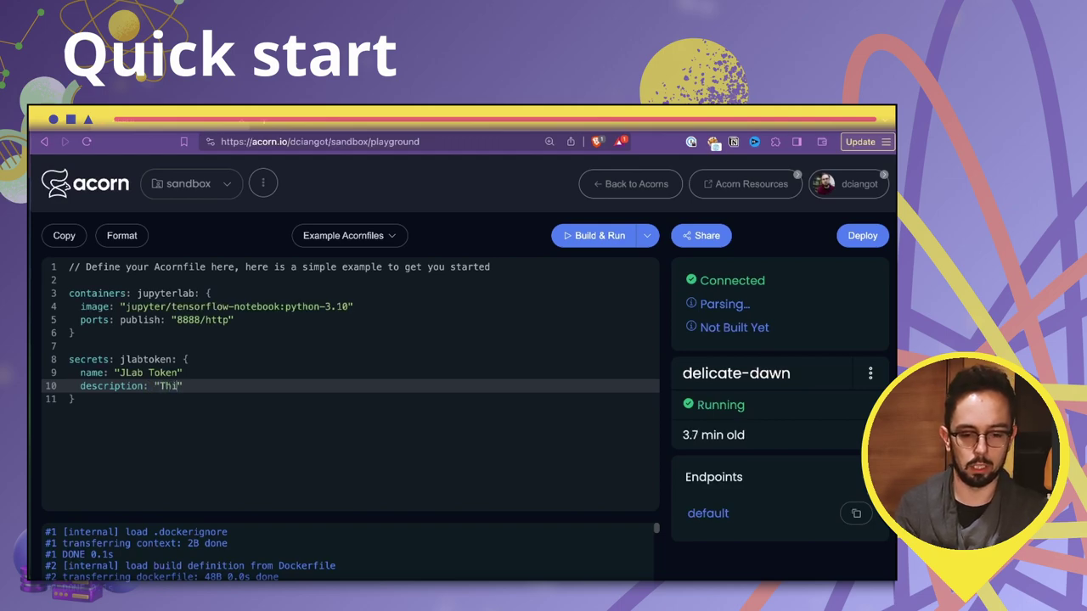
{"action": "type", "text": "password"}
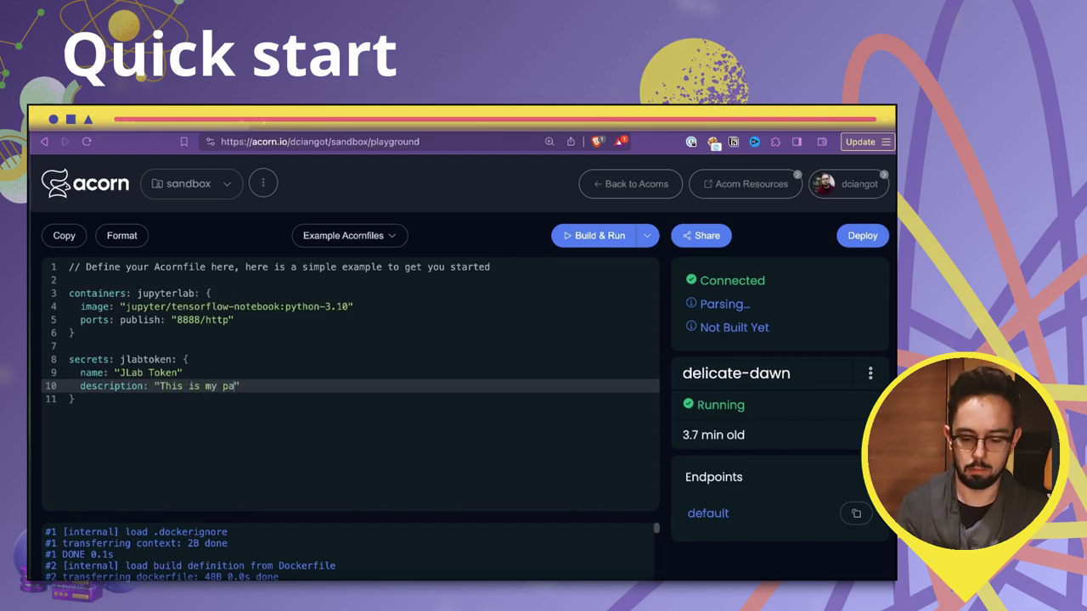
{"action": "key", "text": "Return"}
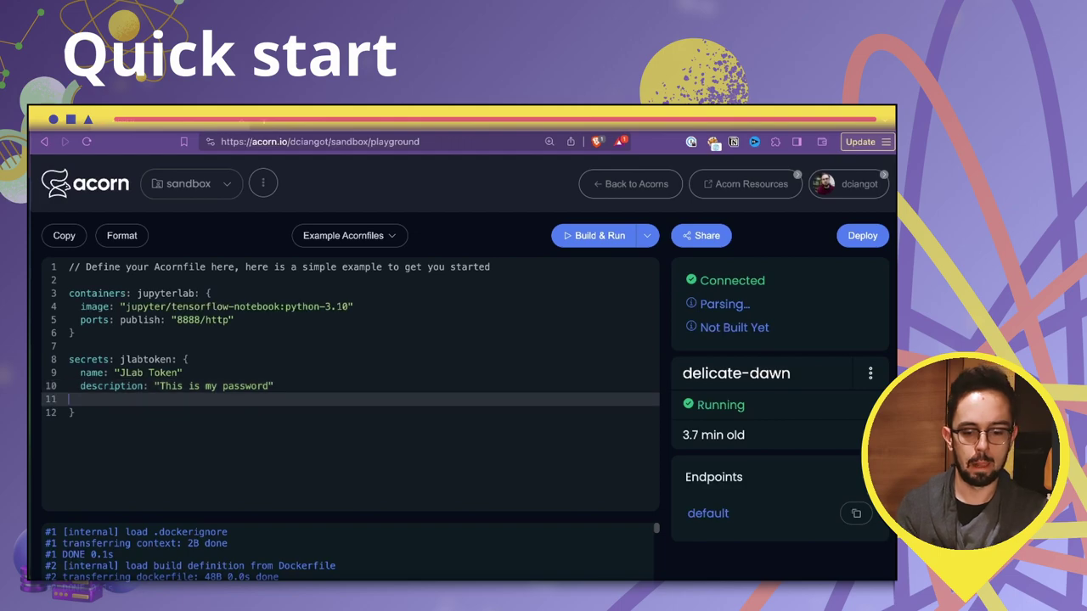
{"action": "type", "text": "ty"}
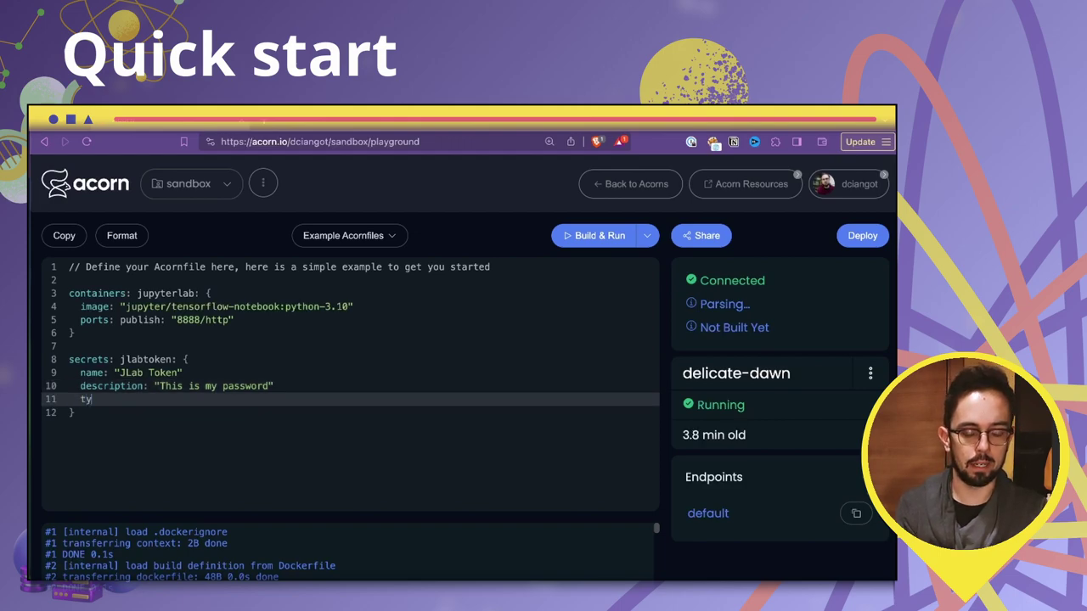
{"action": "type", "text": "pe"}
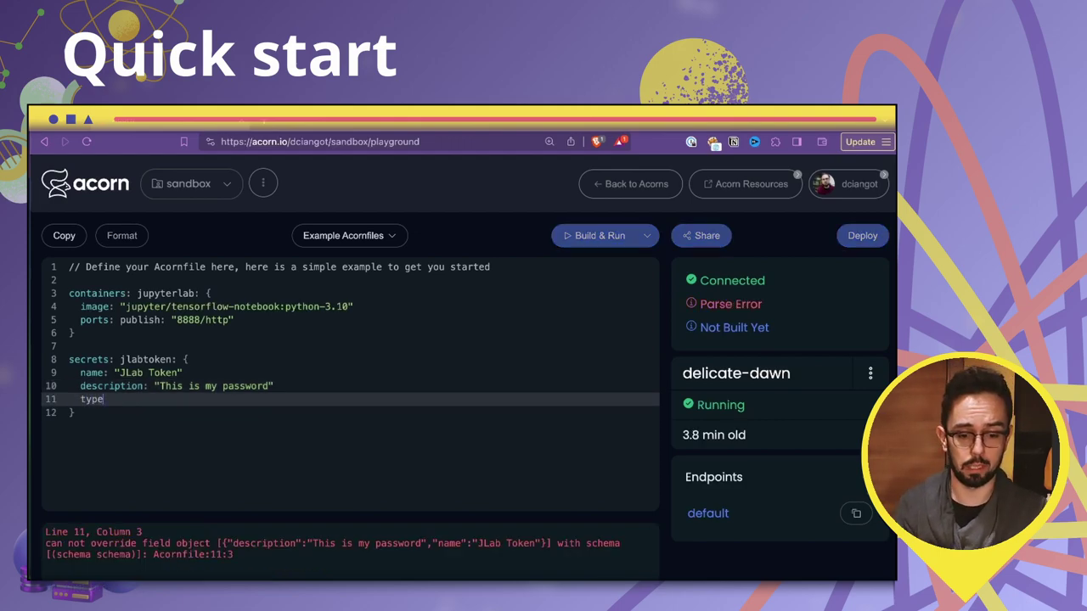
{"action": "type", "text": ":"}
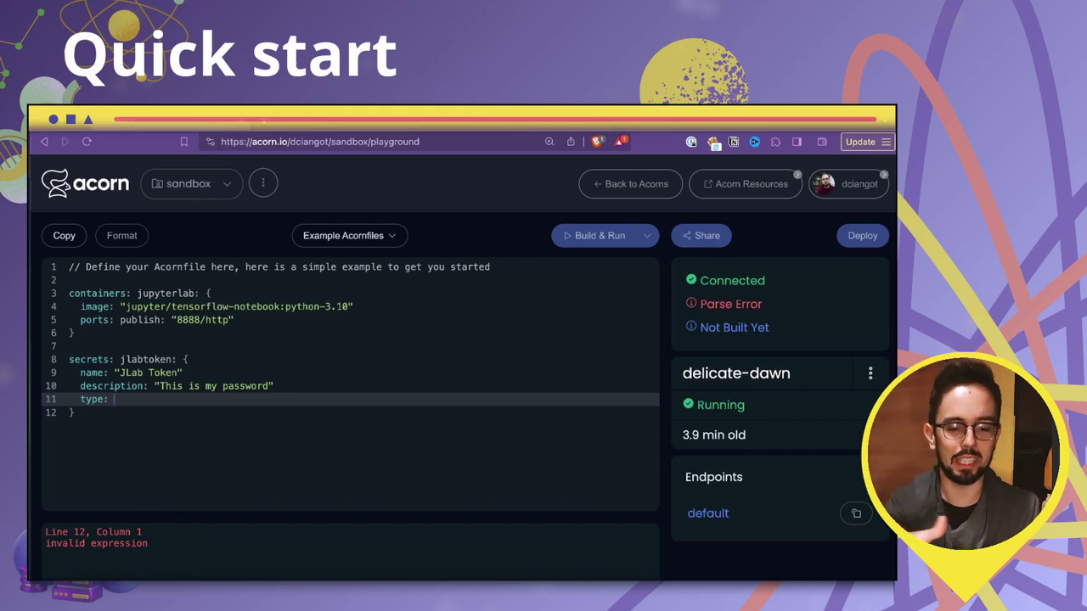
{"action": "type", "text": "\"\""}
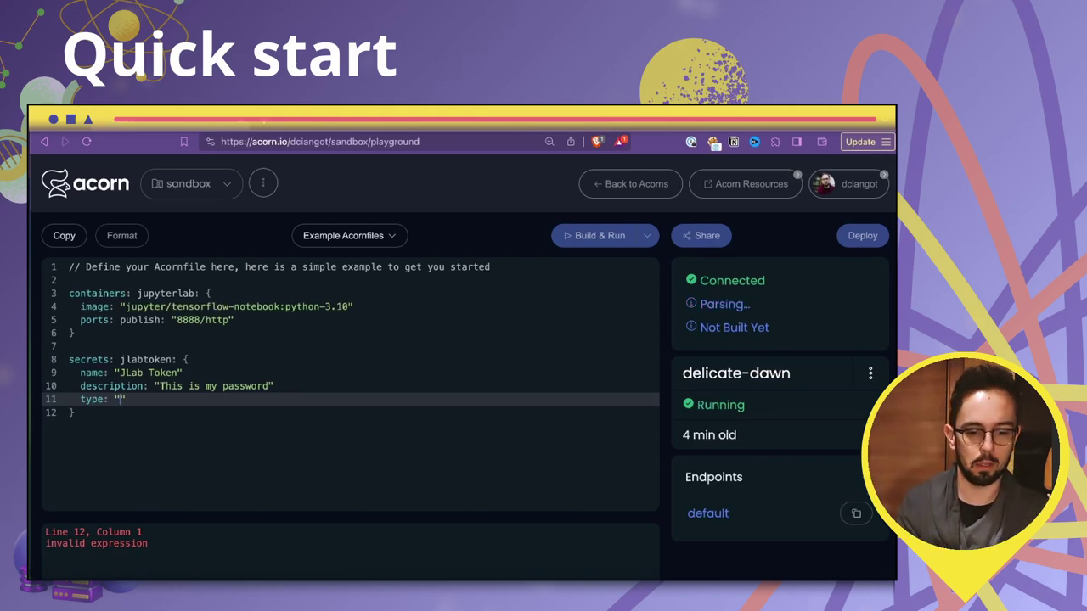
{"action": "type", "text": "to"}
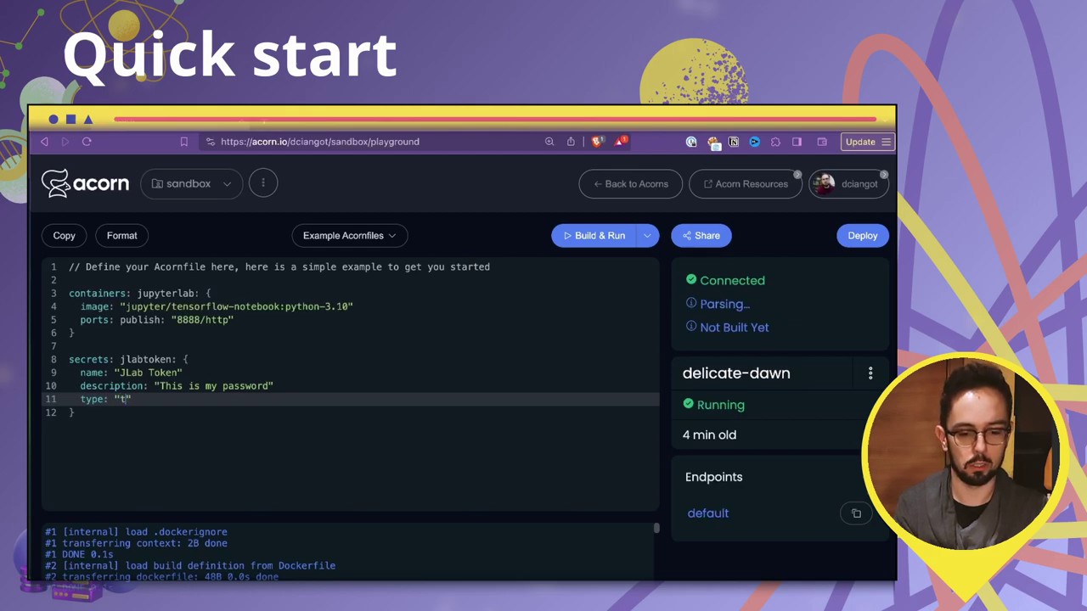
{"action": "type", "text": "ken"}
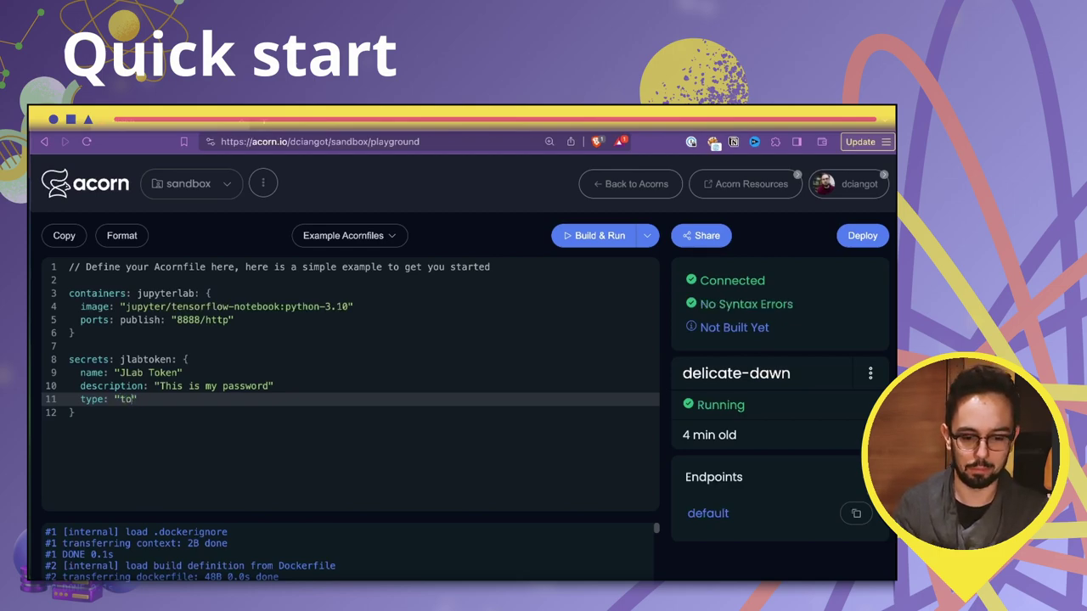
{"action": "key", "text": "Return"}
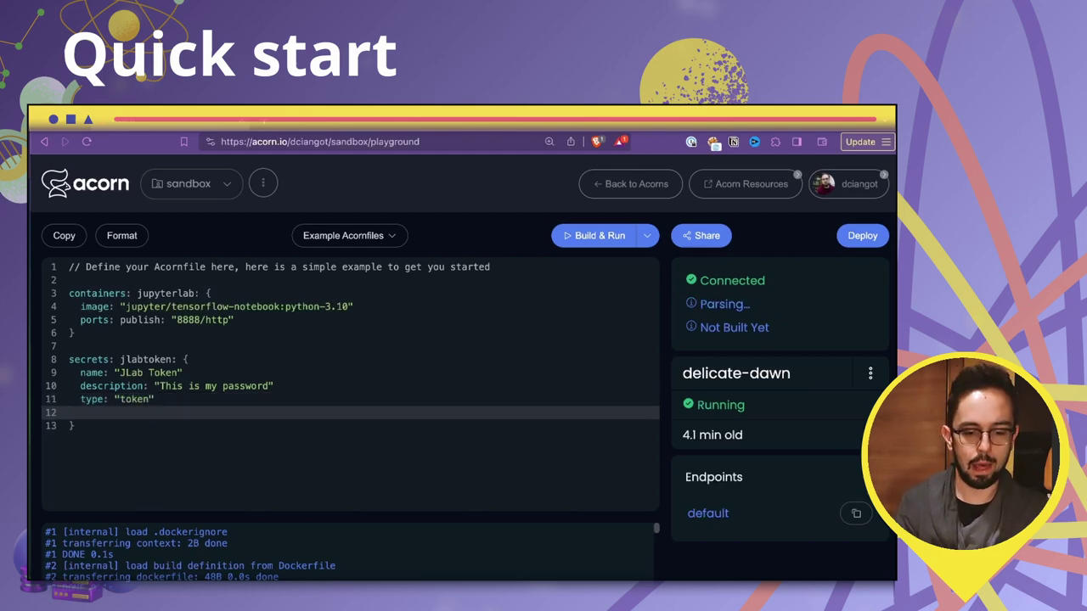
Add an indented params block to jlabtoken with leght: 32 and charecters: "A-Za-z0-9".
{"action": "type", "text": "pa"}
{"action": "key", "text": "BackSpace"}
{"action": "key", "text": "BackSpace"}
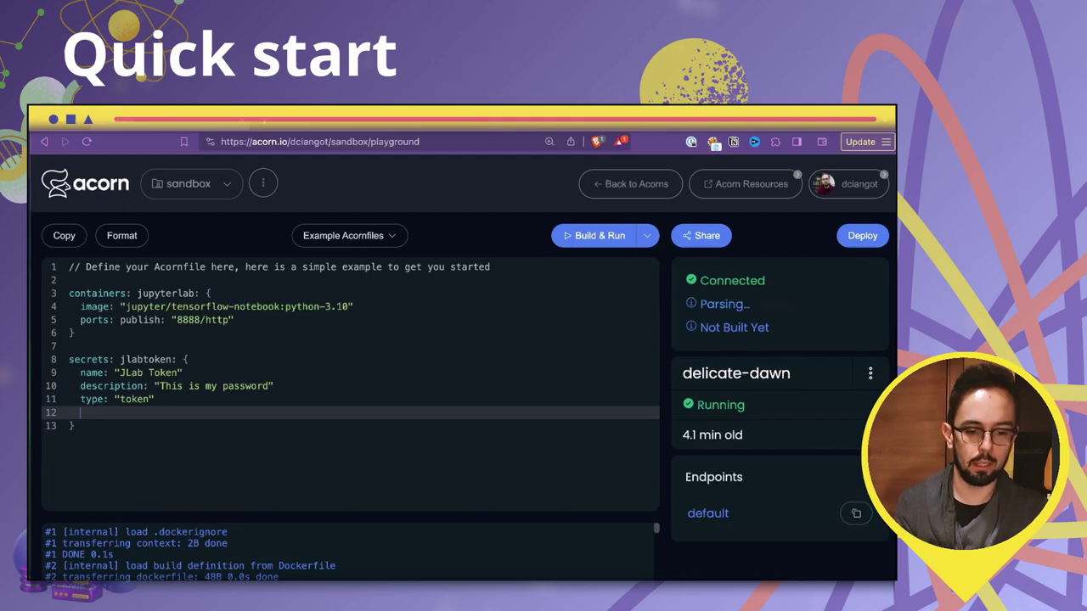
{"action": "type", "text": "param"}
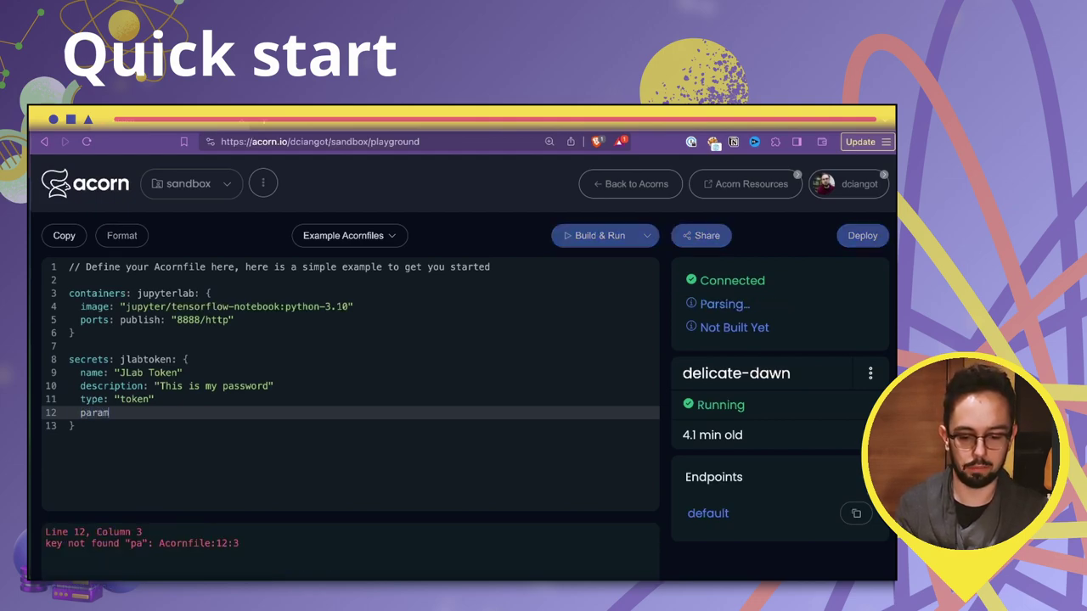
{"action": "type", "text": "s:"}
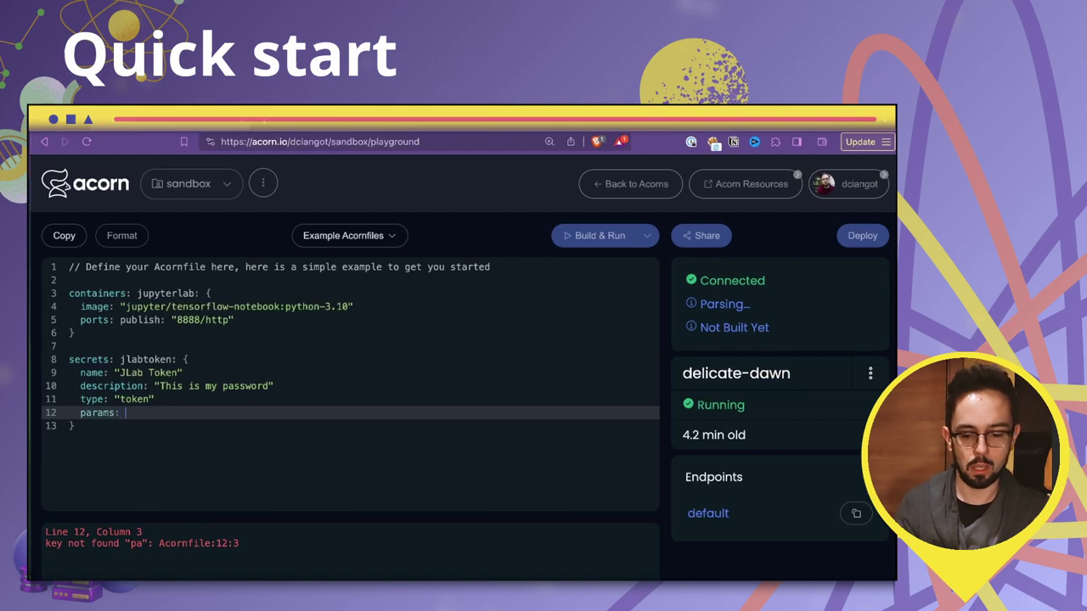
{"action": "type", "text": " {"}
{"action": "key", "text": "Return"}
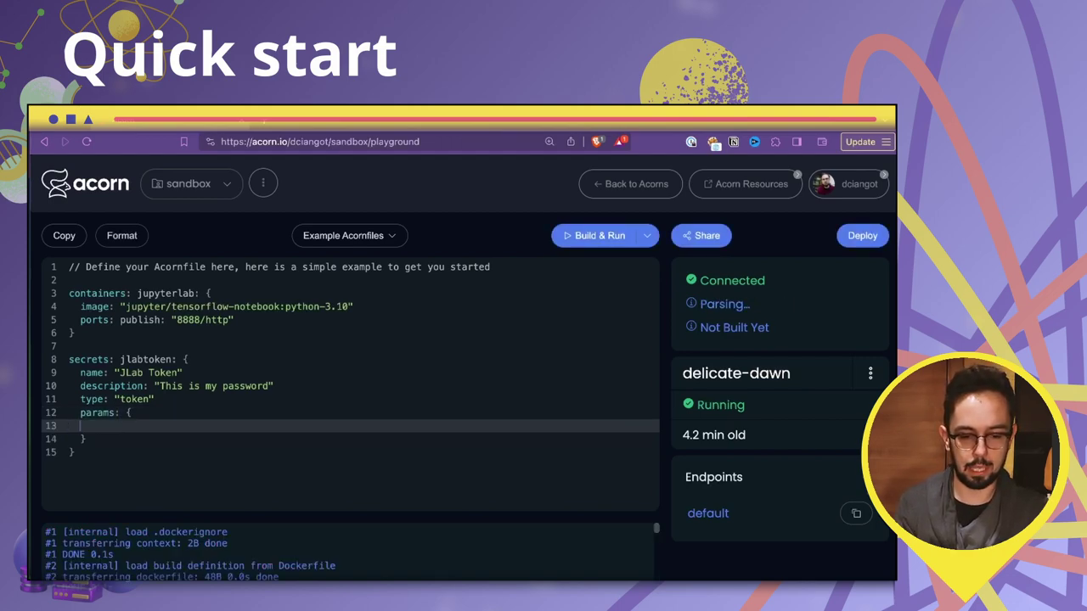
{"action": "type", "text": "leght:"}
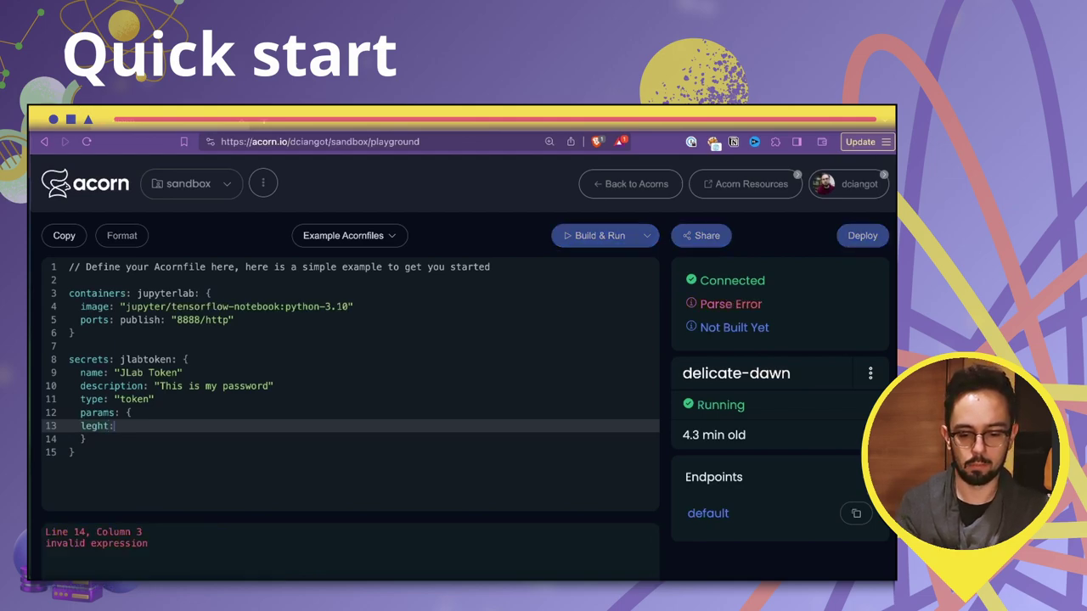
{"action": "type", "text": " 32,"}
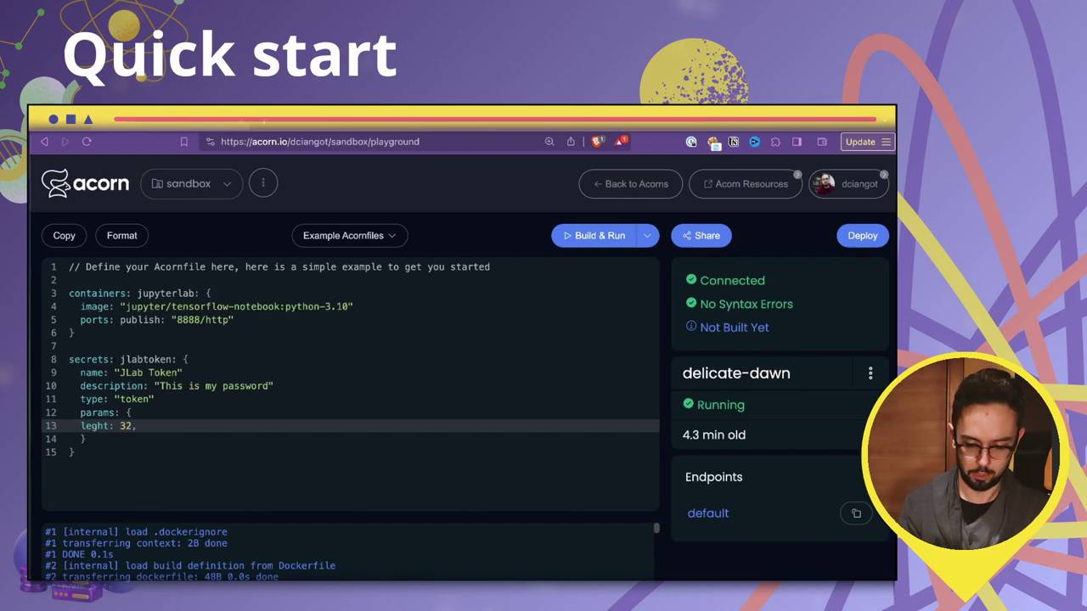
{"action": "key", "text": "Return"}
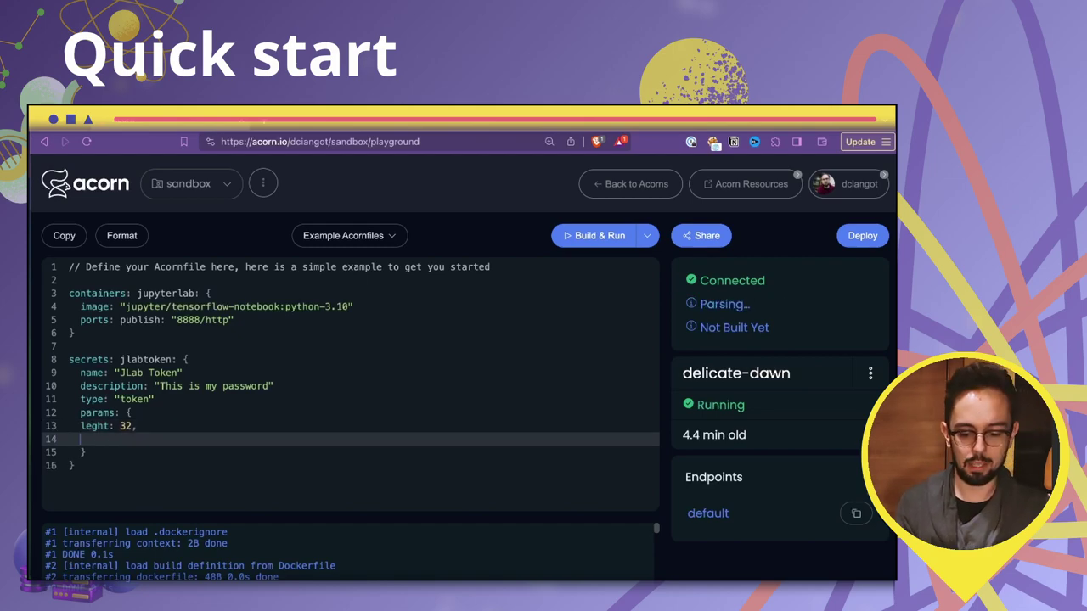
{"action": "type", "text": "cha"}
{"action": "left_click", "coordinate": [92, 425]}
{"action": "key", "text": "Tab"}
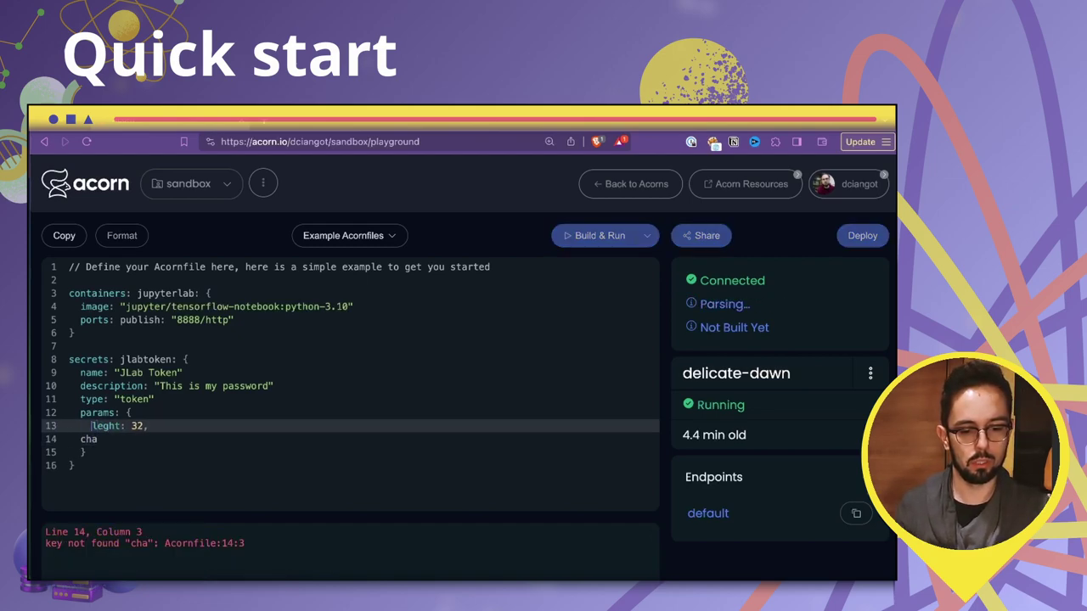
{"action": "left_click", "coordinate": [91, 439]}
{"action": "key", "text": "Tab"}
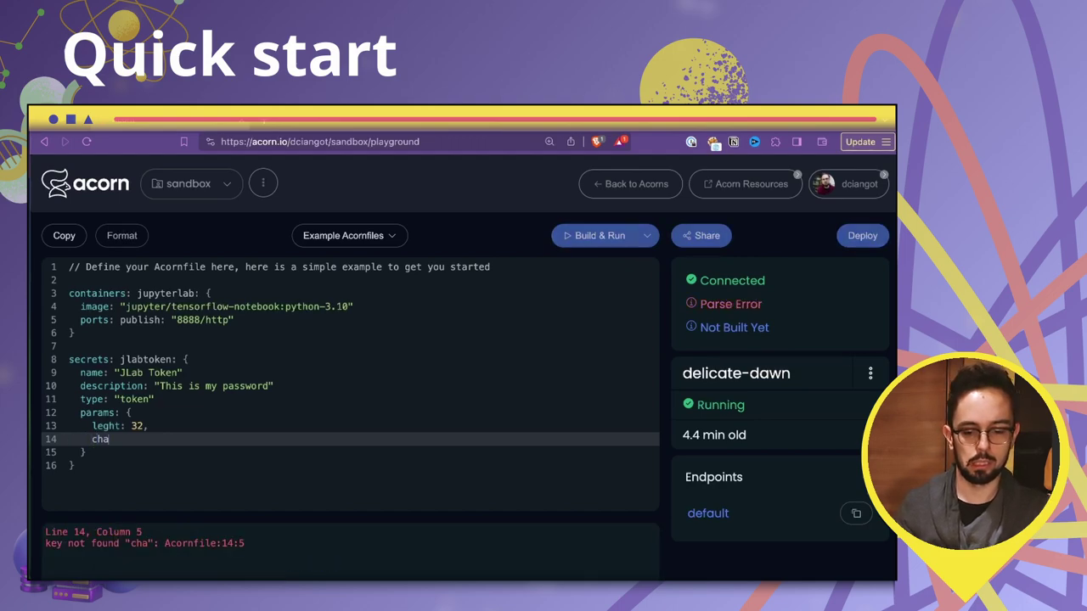
{"action": "type", "text": "r"}
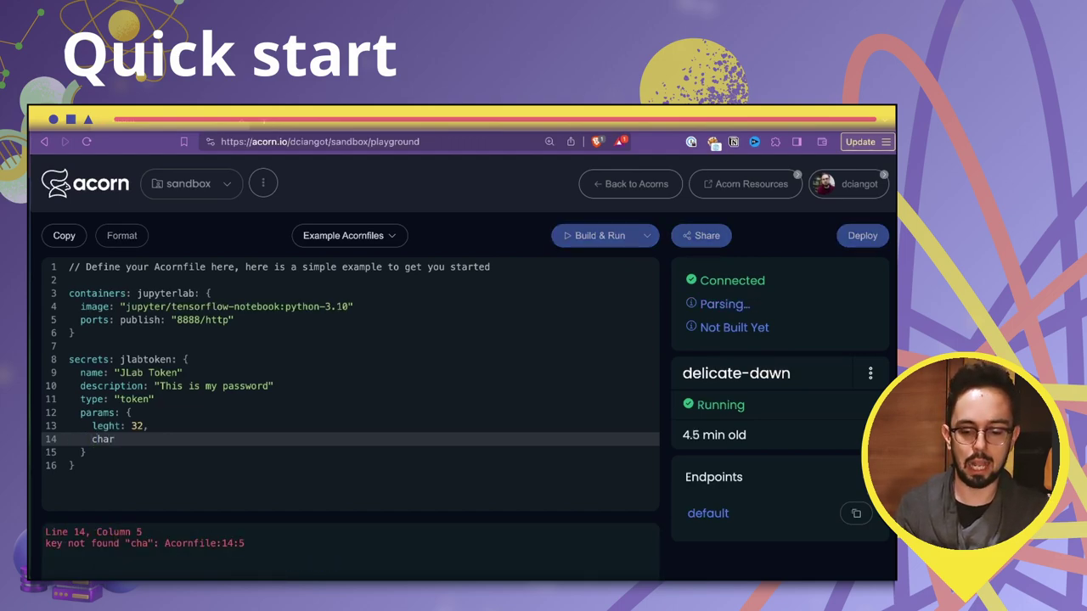
{"action": "type", "text": "ecter"}
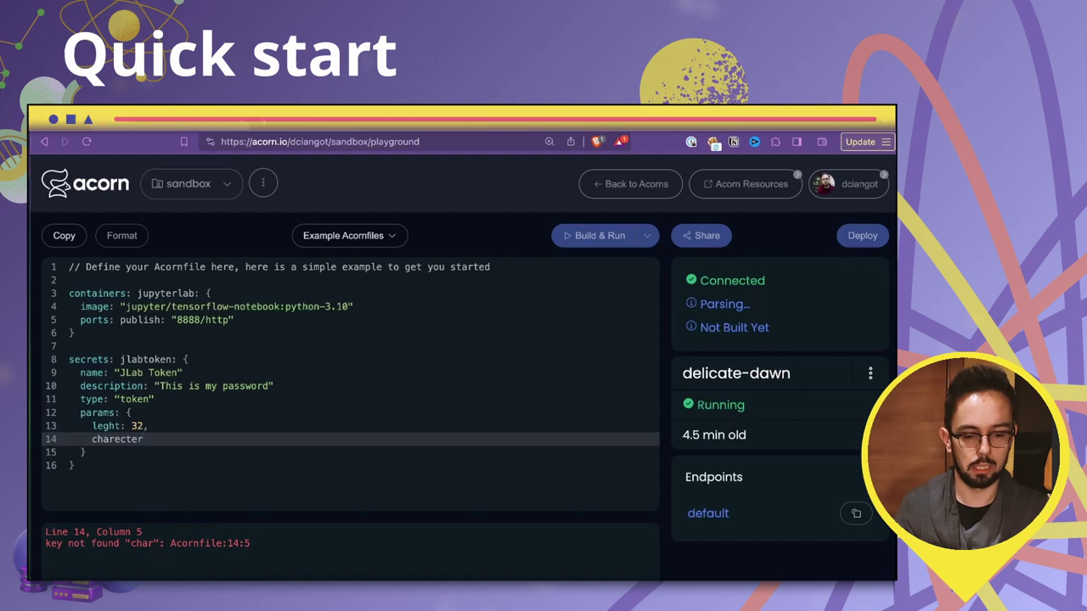
{"action": "type", "text": "s"}
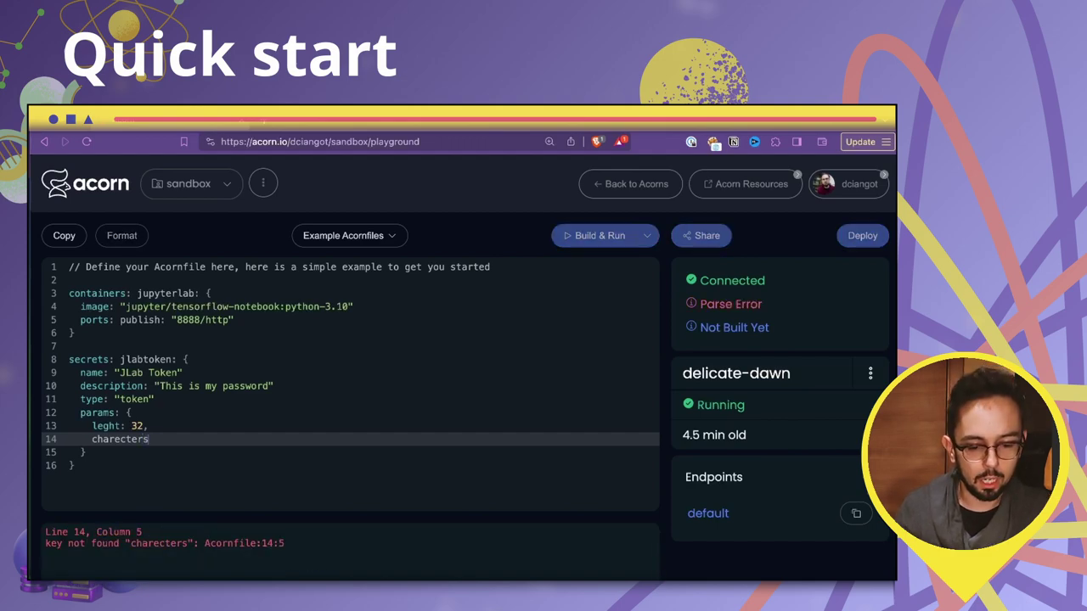
{"action": "type", "text": ": "}
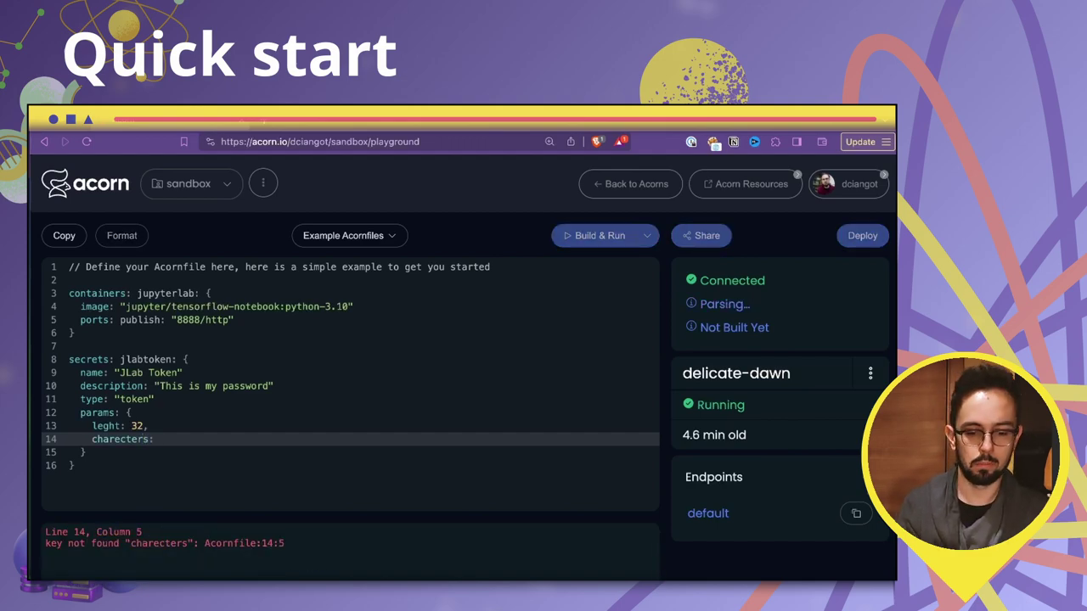
{"action": "type", "text": "\""}
{"action": "type", "text": "A-Z"}
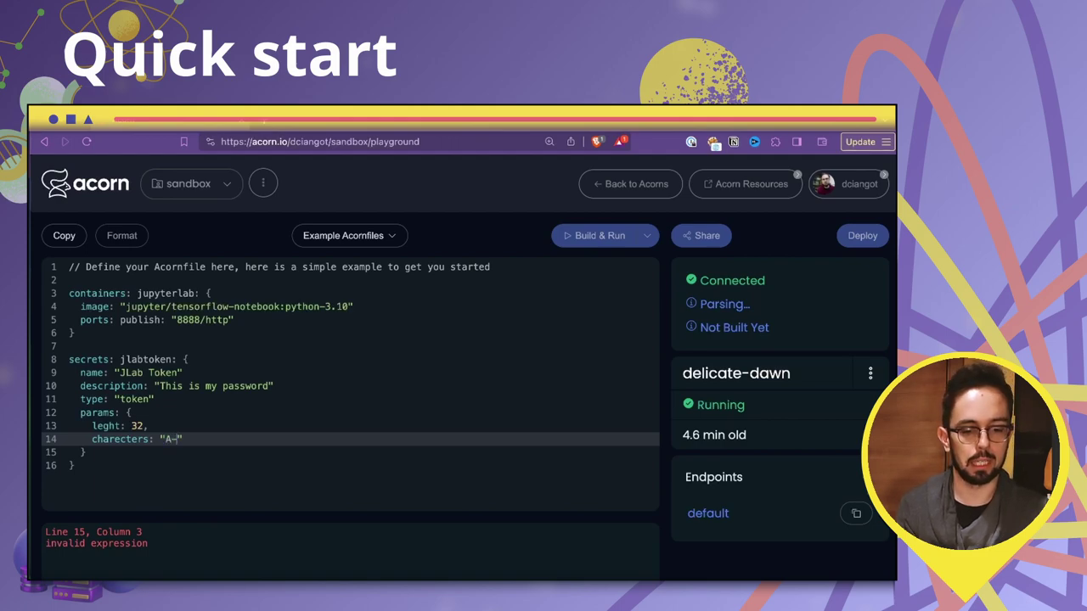
{"action": "type", "text": "a-z"}
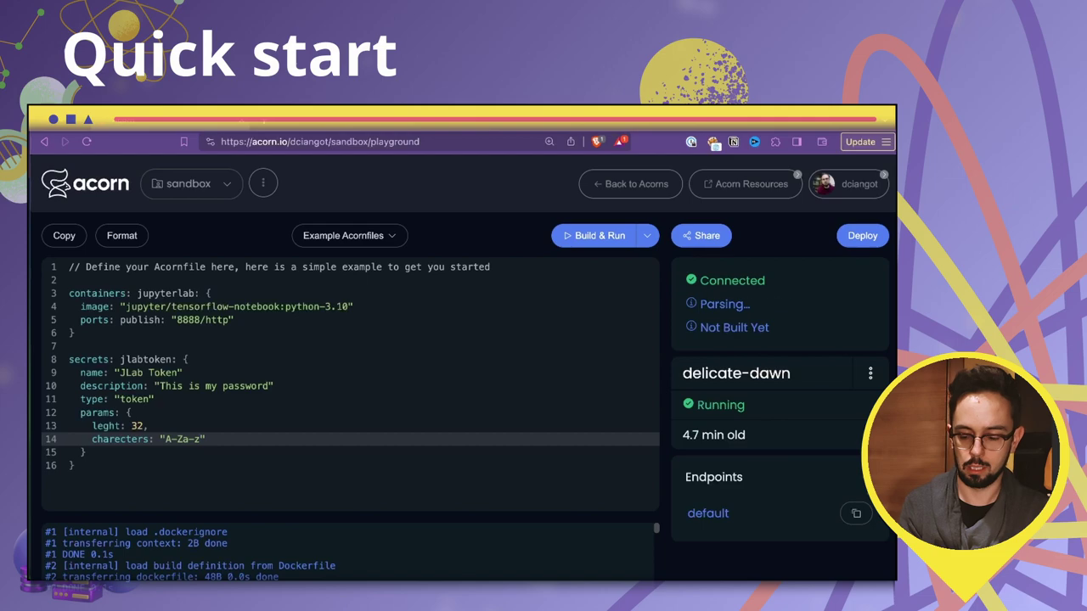
{"action": "type", "text": "0"}
{"action": "type", "text": "-9"}
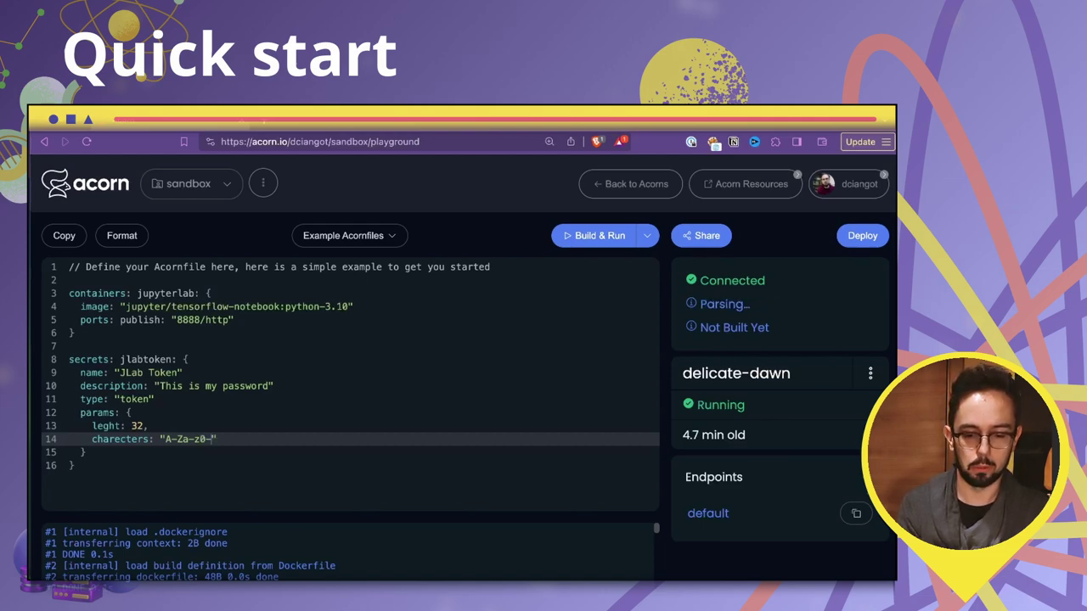
{"action": "key", "text": "Down"}
{"action": "key", "text": "Down"}
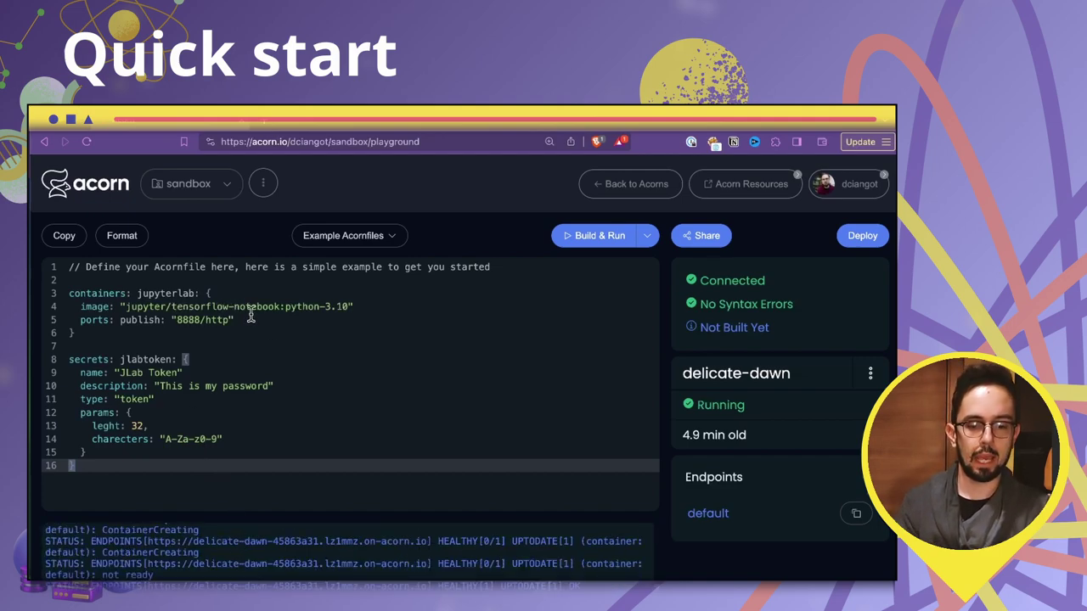
Insert a blank line after the jupyterlab ports entry, then view the reference Acornfile in the terminal.
{"action": "left_click", "coordinate": [274, 332]}
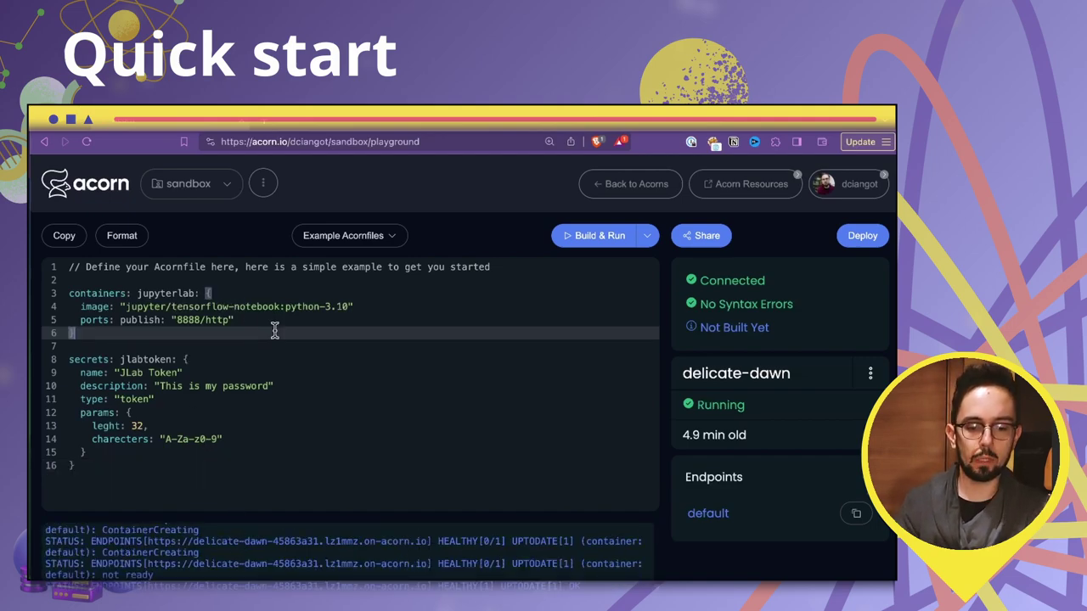
{"action": "left_click", "coordinate": [374, 307]}
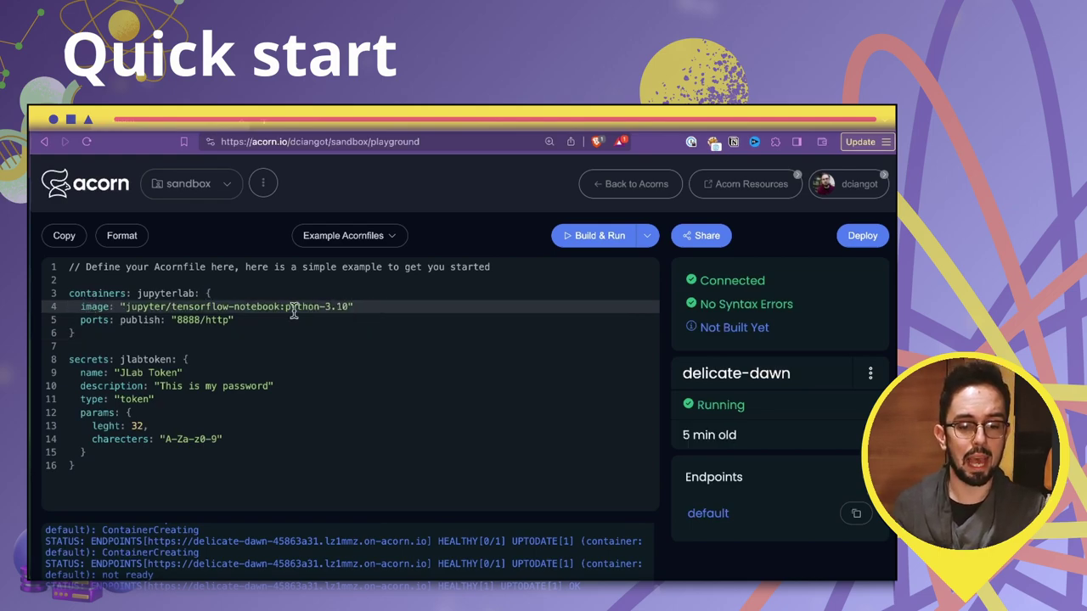
{"action": "left_click", "coordinate": [278, 319]}
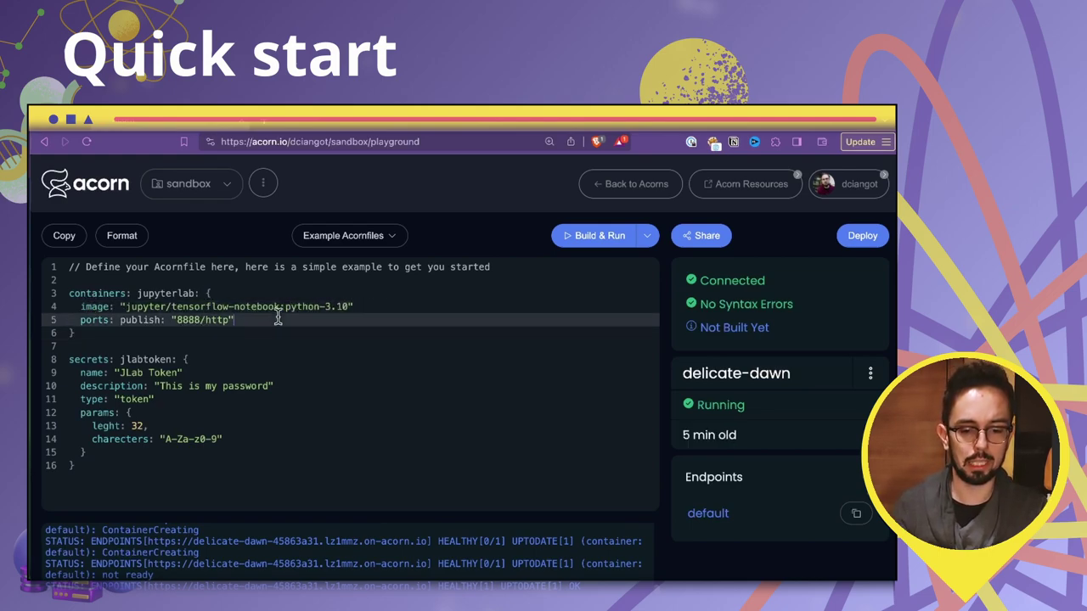
{"action": "key", "text": "Return"}
{"action": "double_click", "coordinate": [141, 374]}
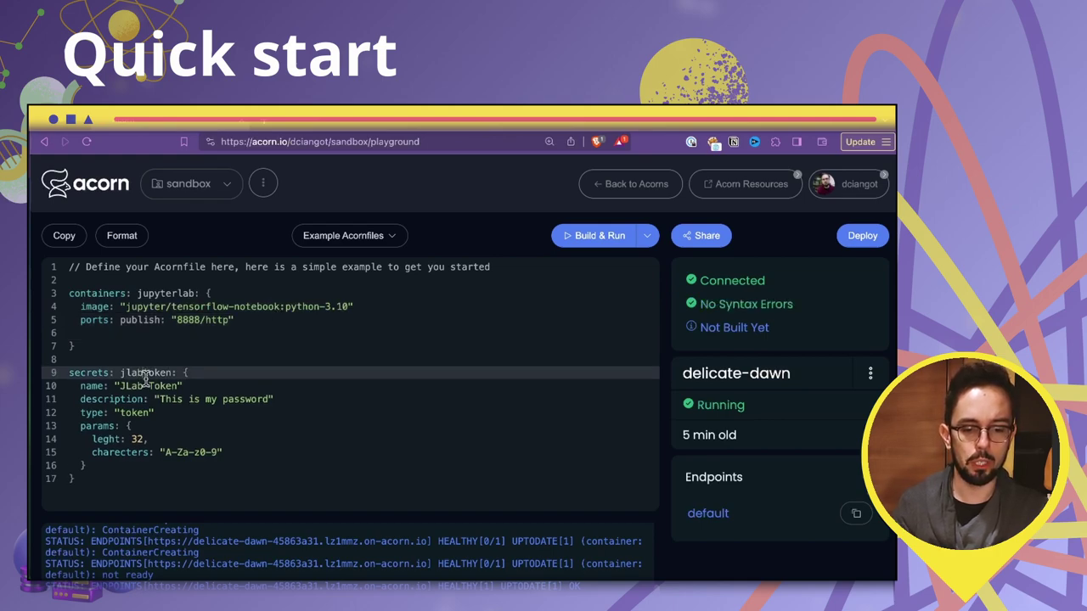
{"action": "left_click", "coordinate": [122, 335]}
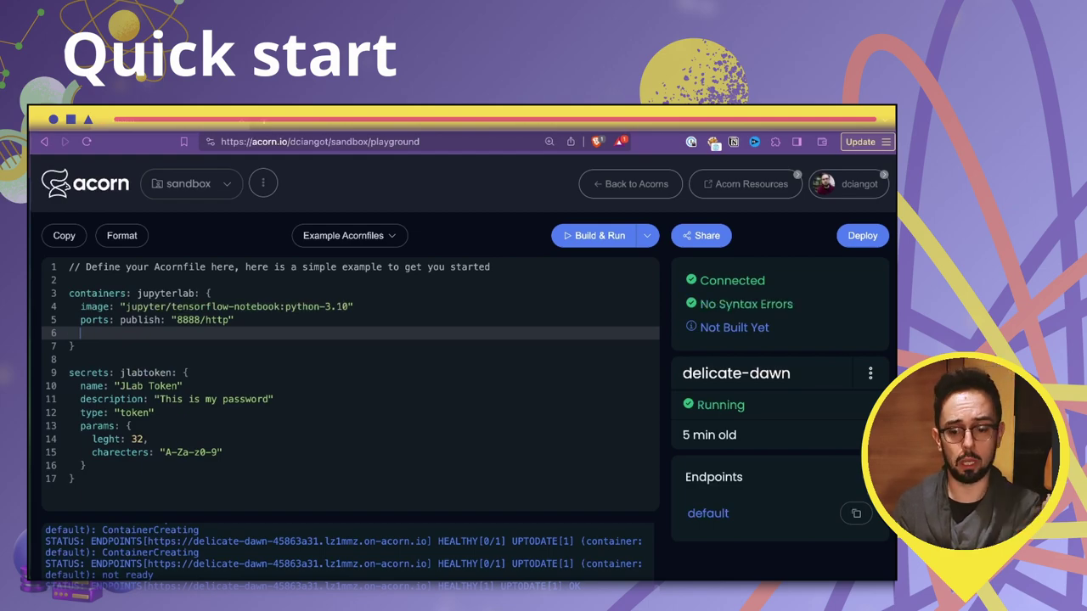
{"action": "key", "text": "super+Tab"}
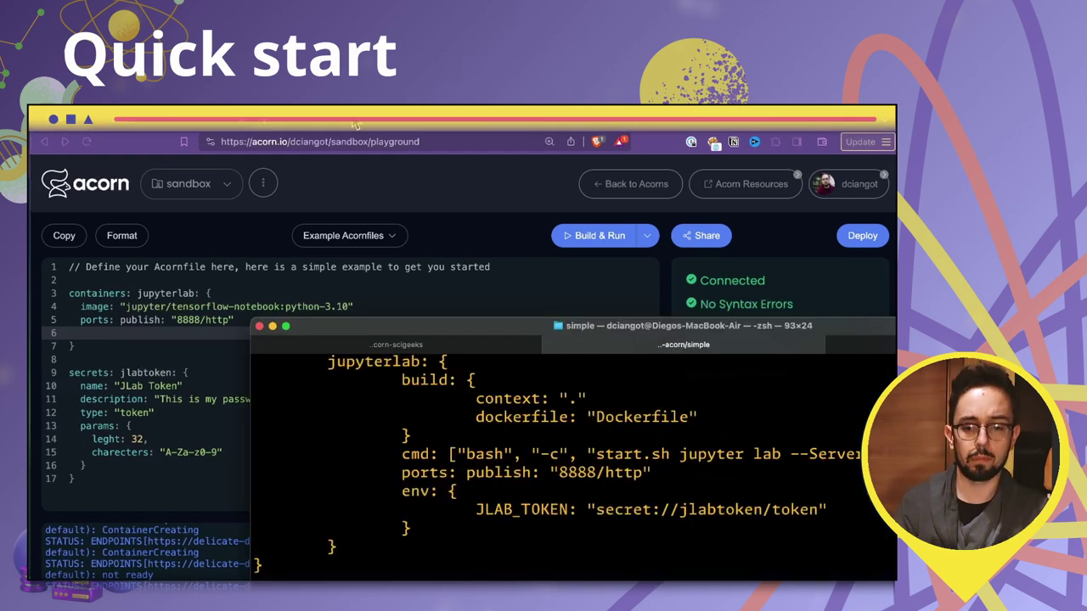
Start an env block in the jupyterlab container with JLAB_TOKEN: "secret://jlabtoken.
{"action": "left_click", "coordinate": [355, 124]}
{"action": "key", "text": "super+Tab"}
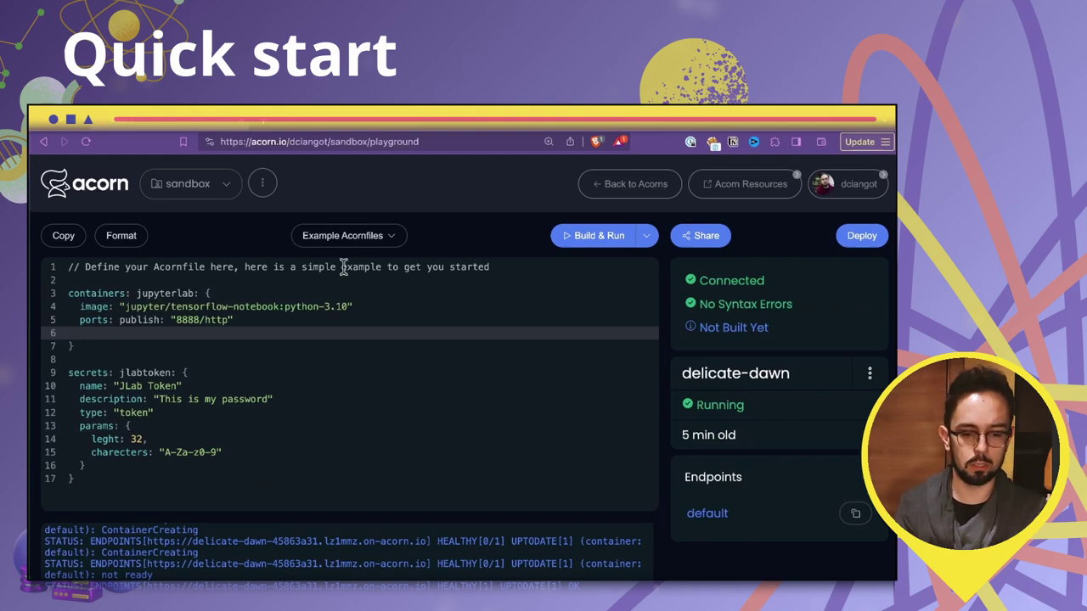
{"action": "type", "text": "env"}
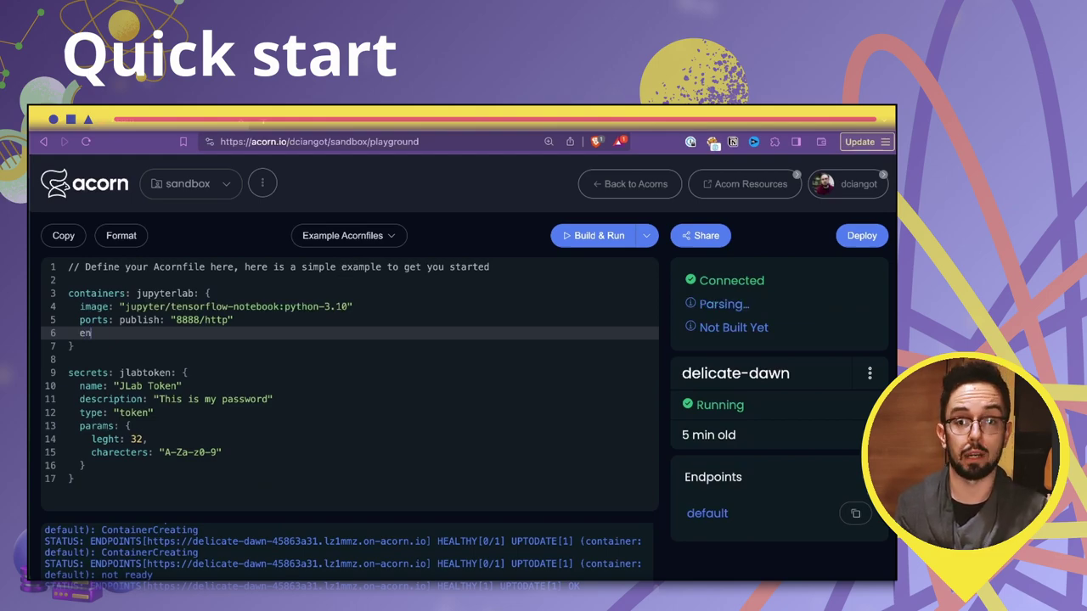
{"action": "type", "text": ": {"}
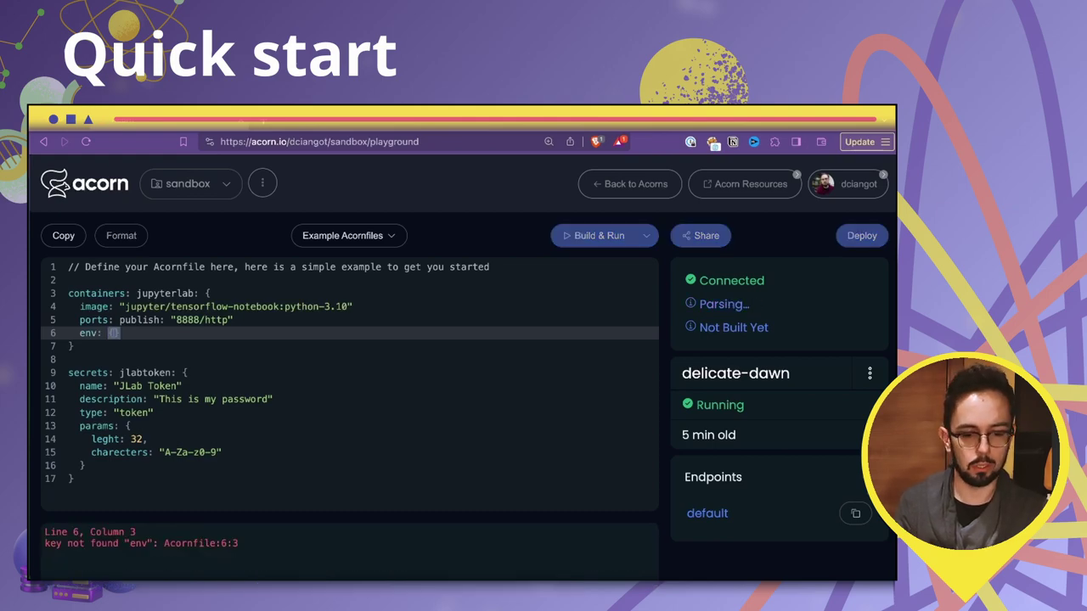
{"action": "key", "text": "Return"}
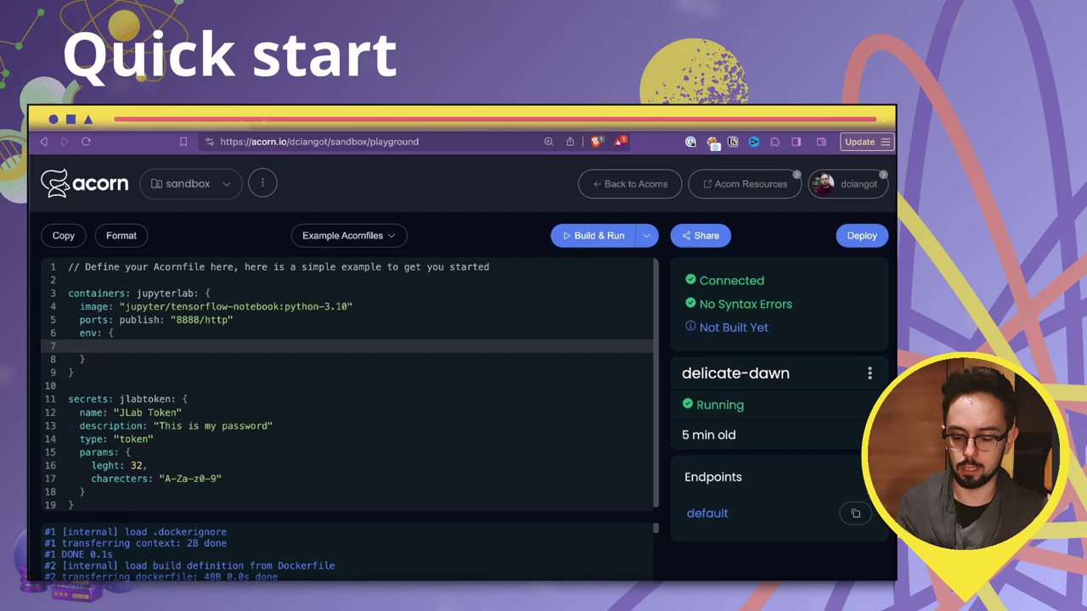
{"action": "type", "text": "JLAB_"}
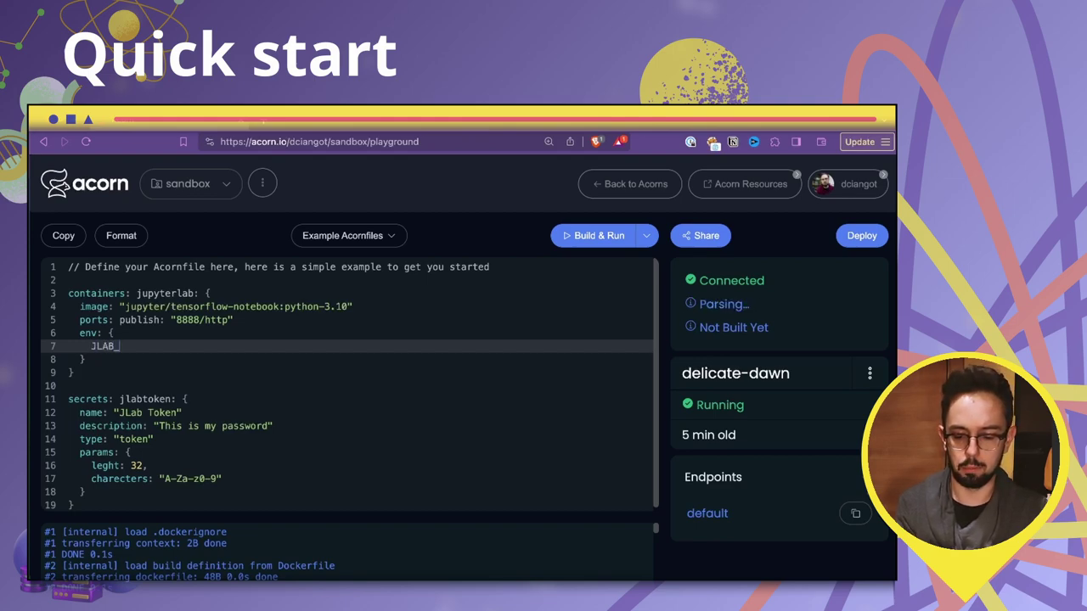
{"action": "type", "text": "TOKEN: \""}
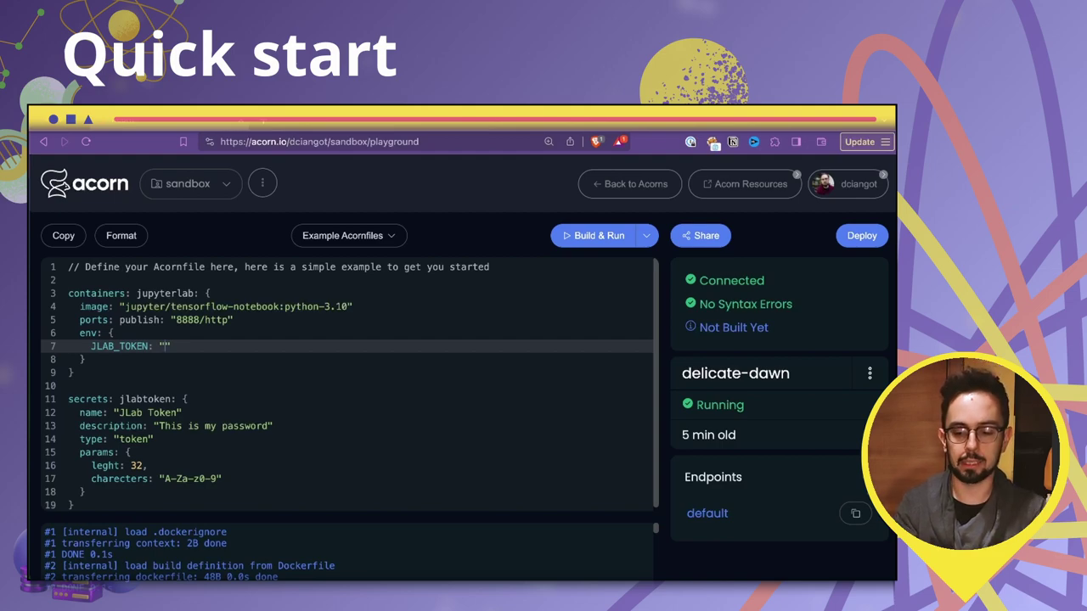
{"action": "type", "text": "secret"}
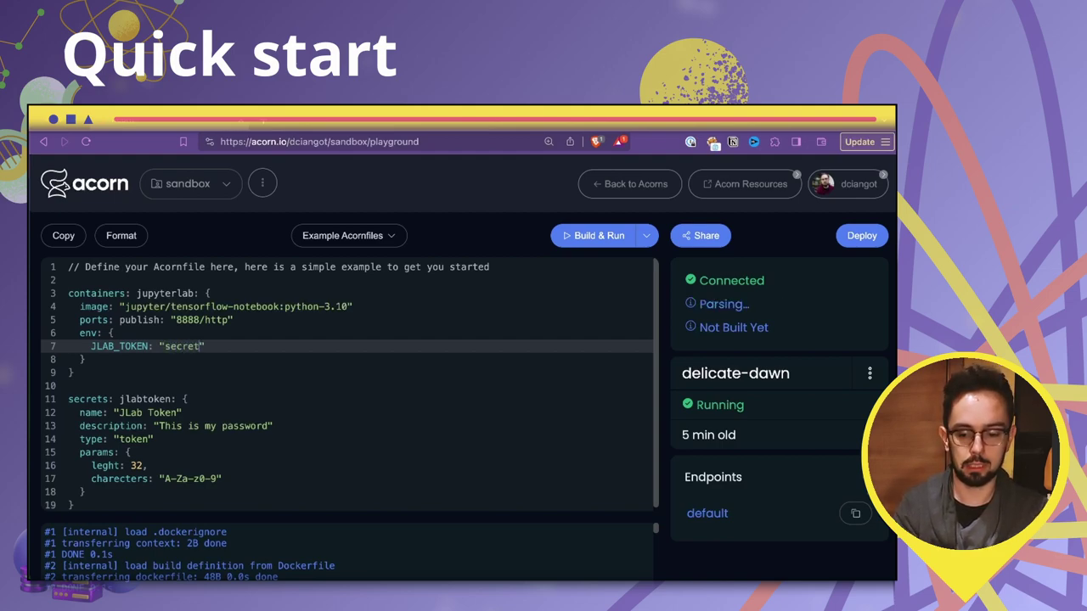
{"action": "type", "text": "://"}
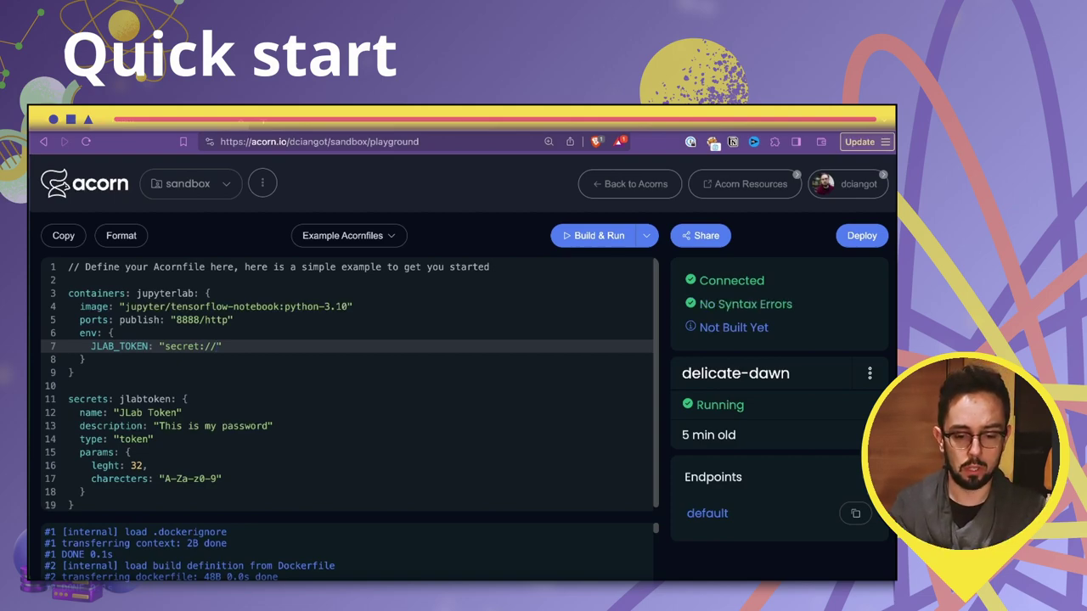
{"action": "type", "text": "jlab"}
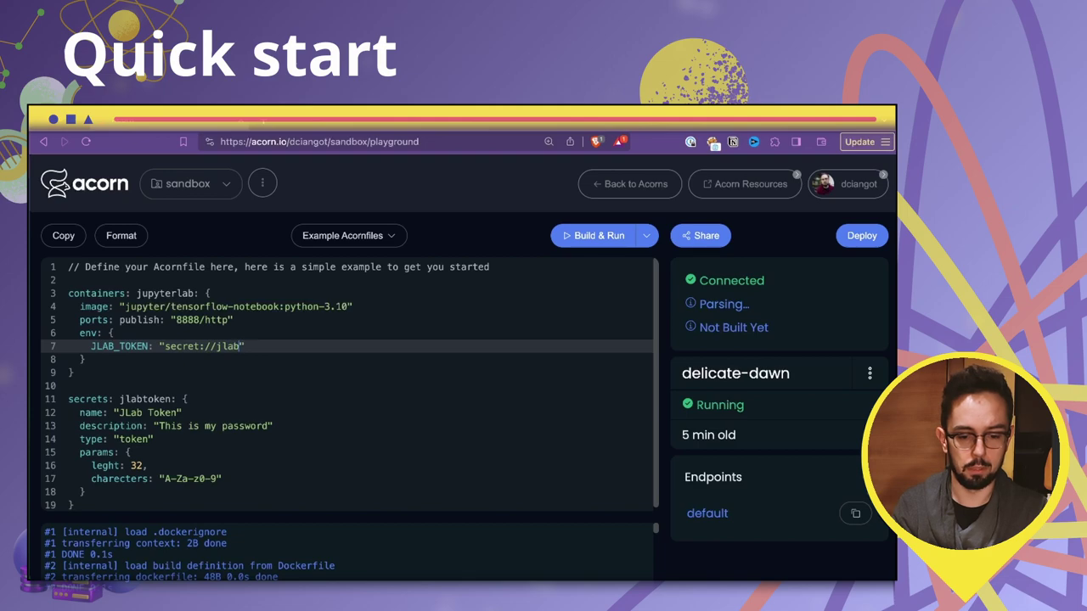
{"action": "type", "text": "token"}
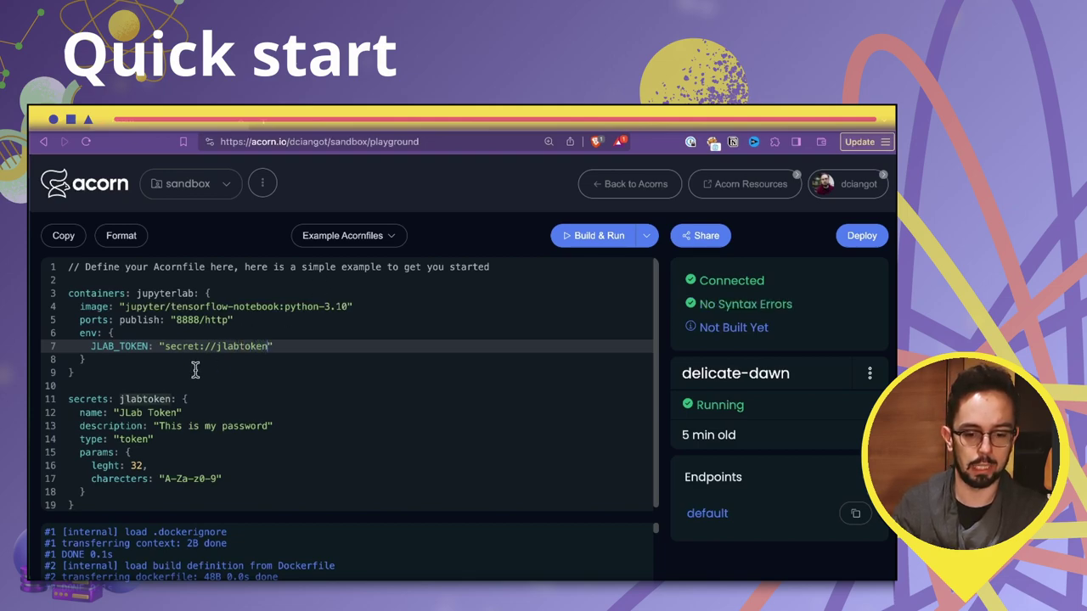
Complete JLAB_TOKEN as "secret://jlabtoken/token" after checking the jlabtoken secret's name and type.
{"action": "left_click", "coordinate": [146, 398]}
{"action": "left_click", "coordinate": [267, 346]}
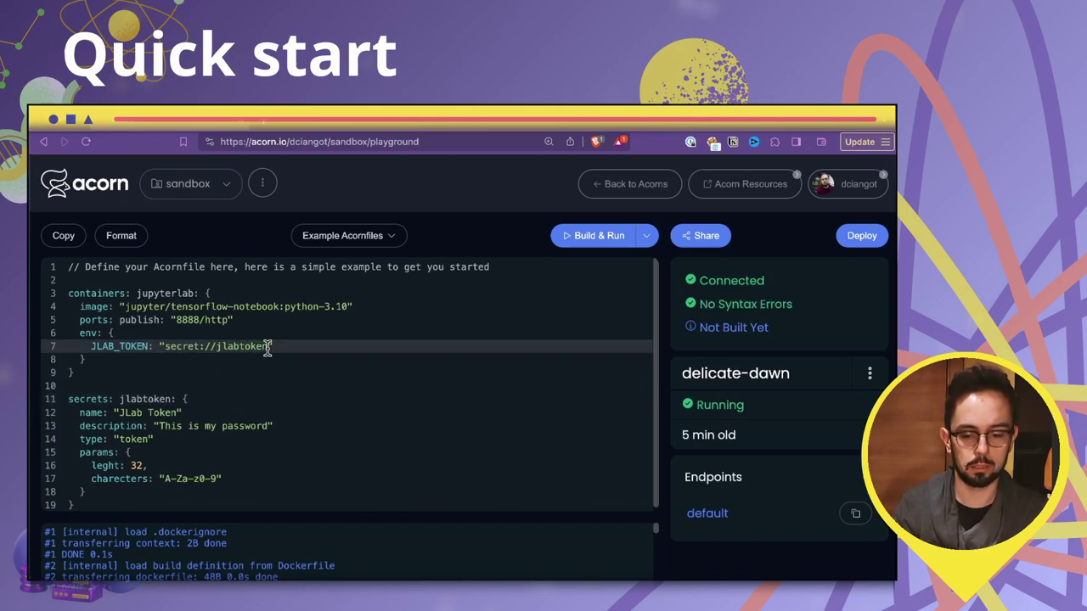
{"action": "type", "text": "/"}
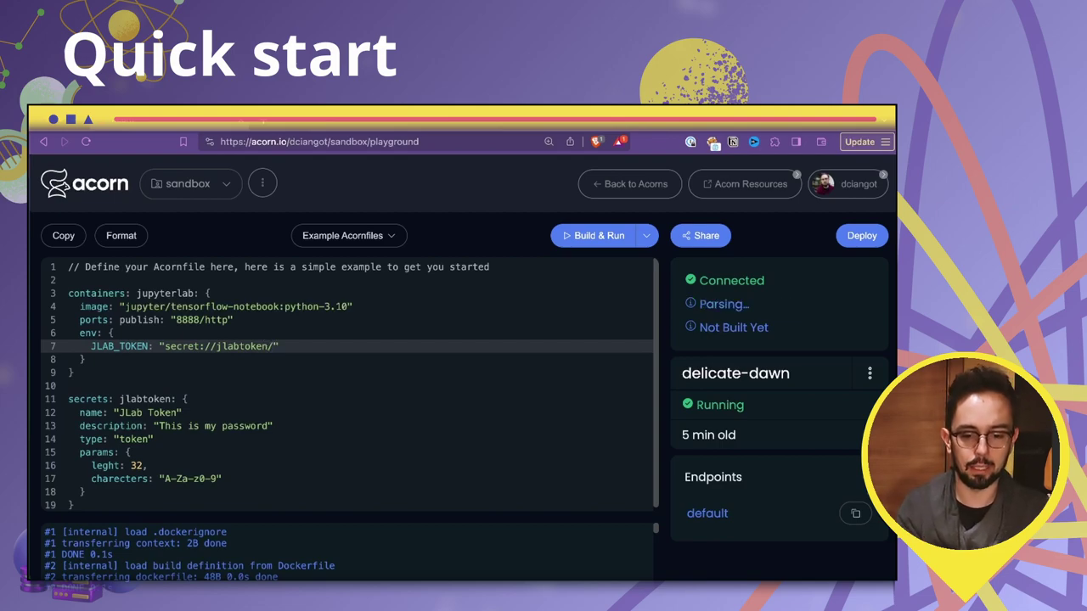
{"action": "type", "text": "tok"}
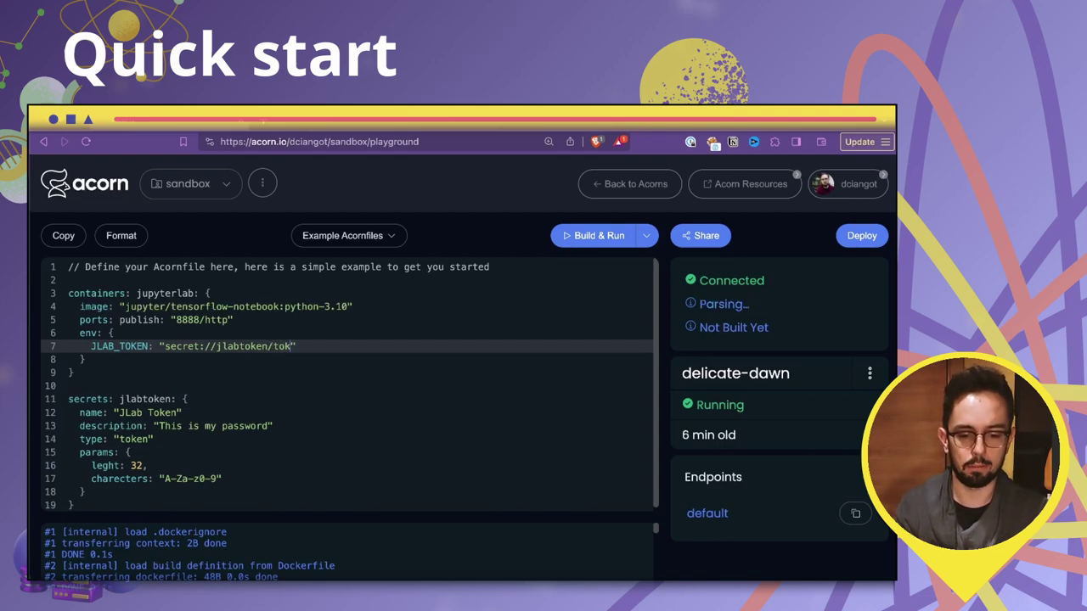
{"action": "left_click", "coordinate": [134, 440]}
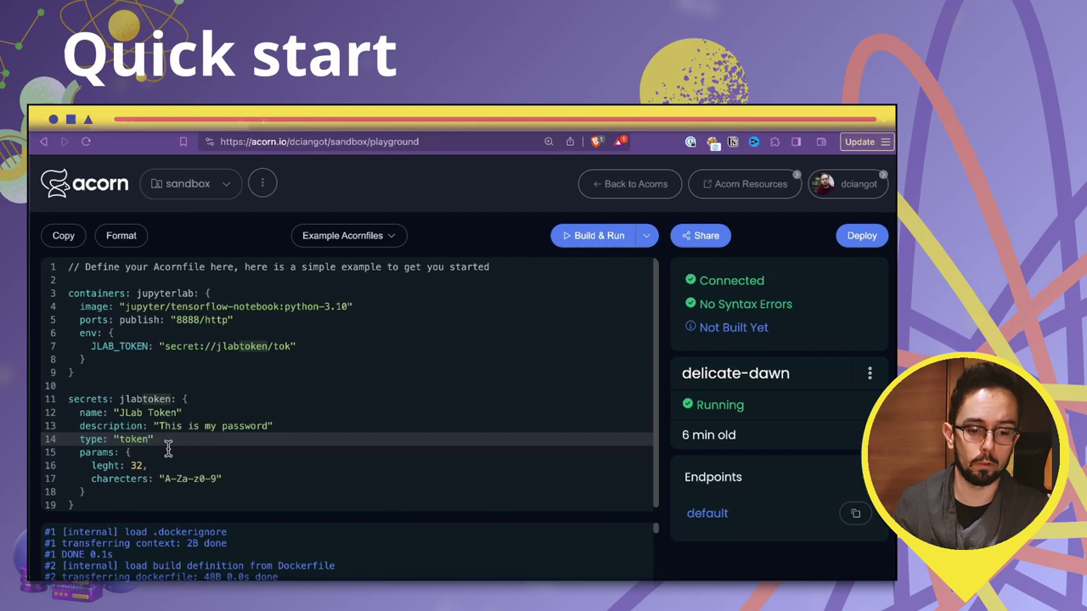
{"action": "left_click", "coordinate": [165, 440]}
{"action": "left_click", "coordinate": [297, 346]}
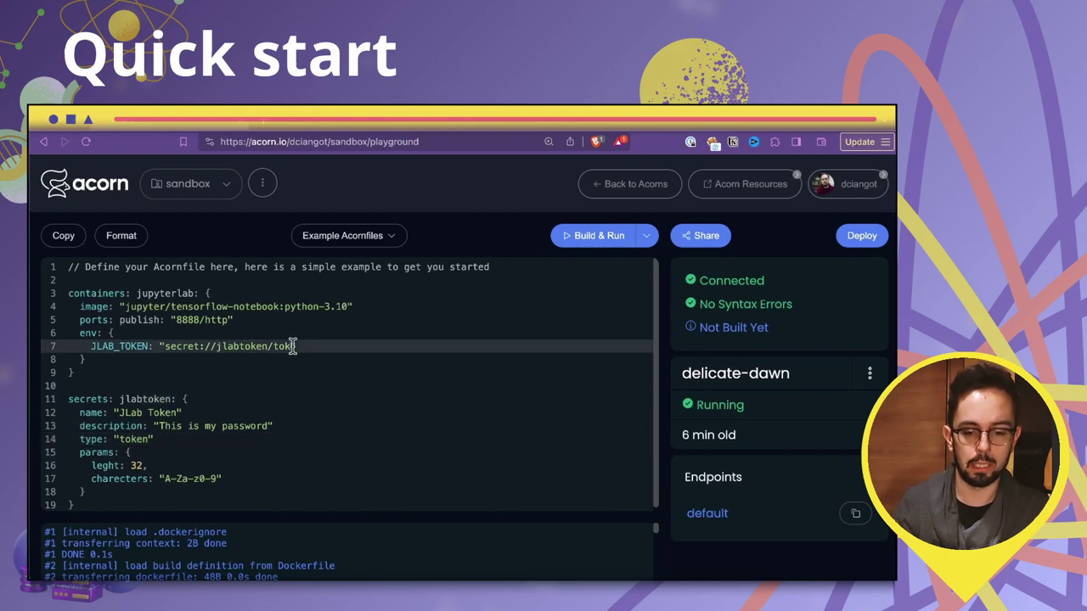
{"action": "type", "text": "en"}
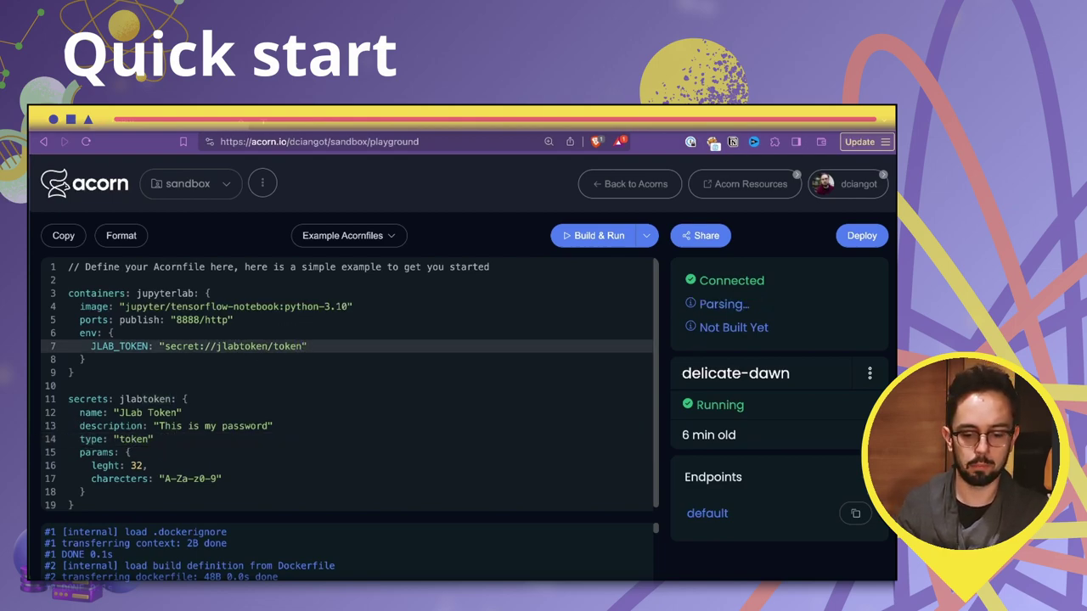
{"action": "left_click", "coordinate": [86, 359]}
Add cmd: ["bash", "-c", "start.sh jupyter lab --ServerApp.token=${JLAB_TOKEN}"] below the env block.
{"action": "key", "text": "Return"}
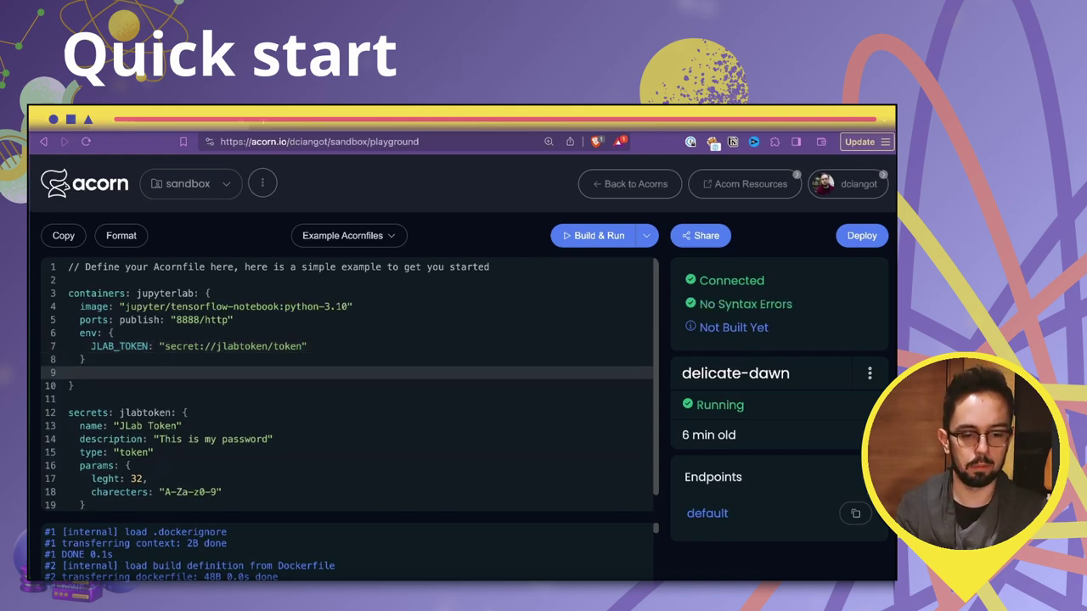
{"action": "type", "text": "cmd"}
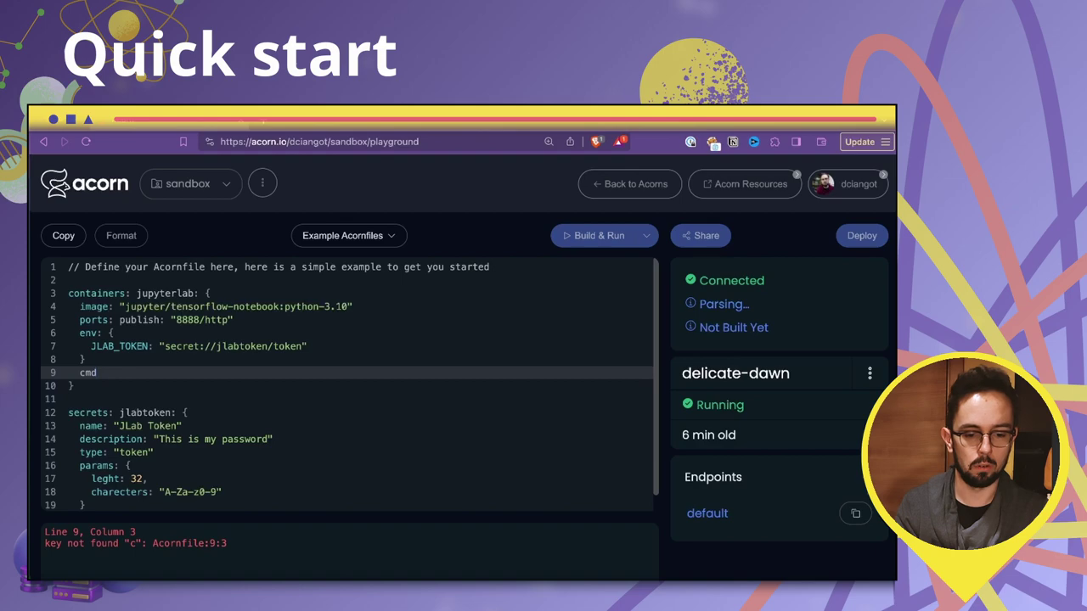
{"action": "type", "text": ": ["}
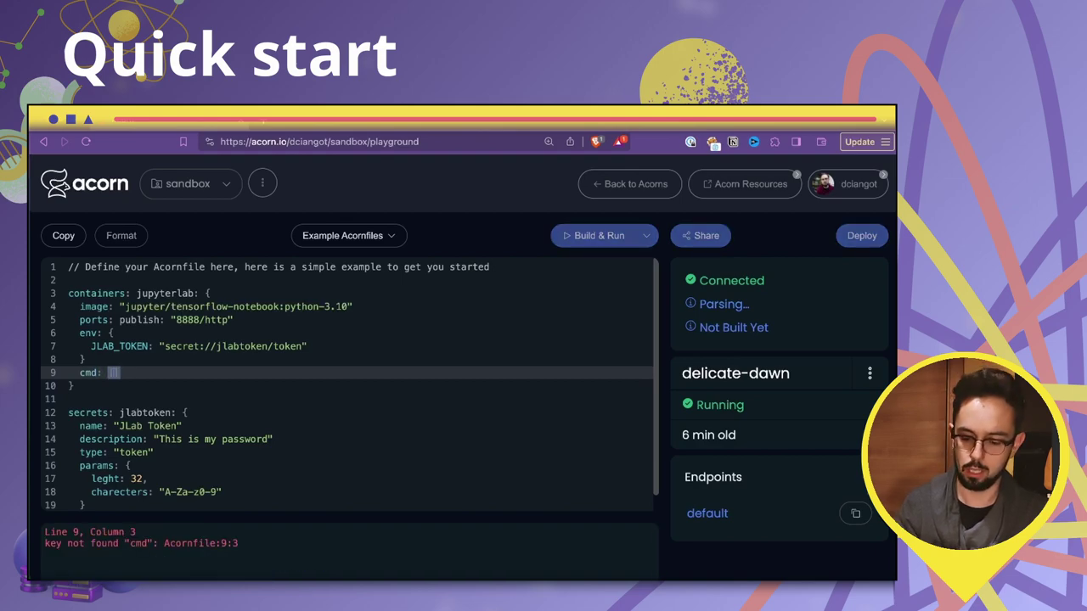
{"action": "type", "text": "\""}
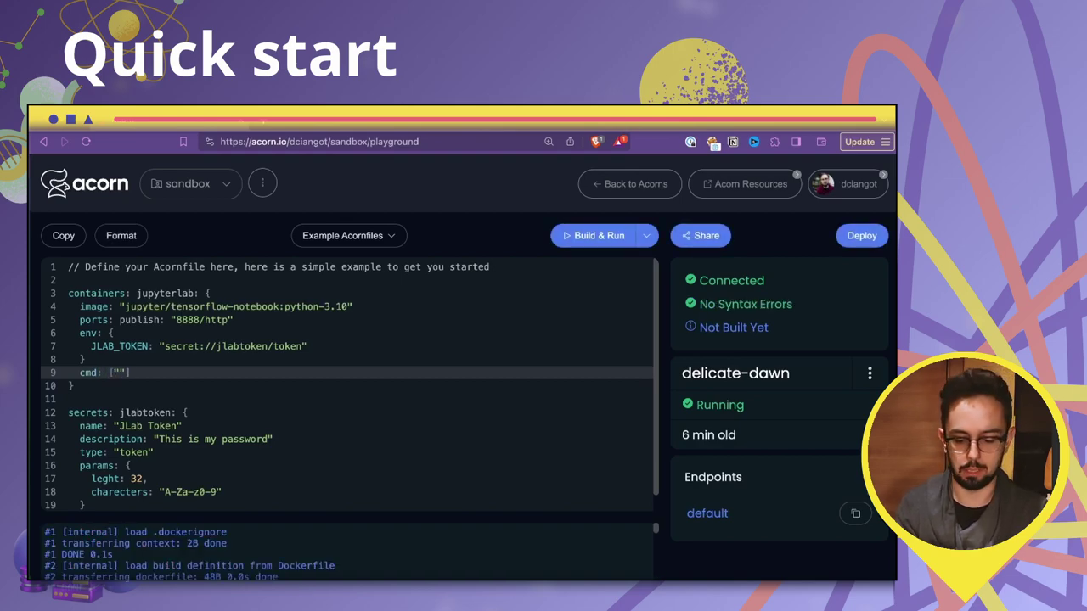
{"action": "type", "text": "bash\","}
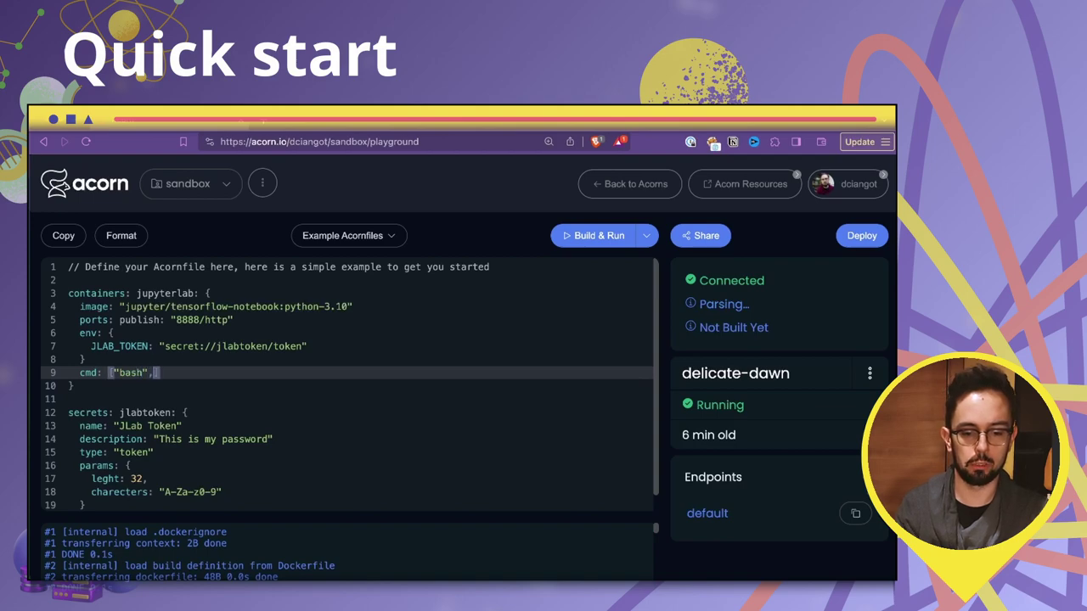
{"action": "type", "text": " \"-c"}
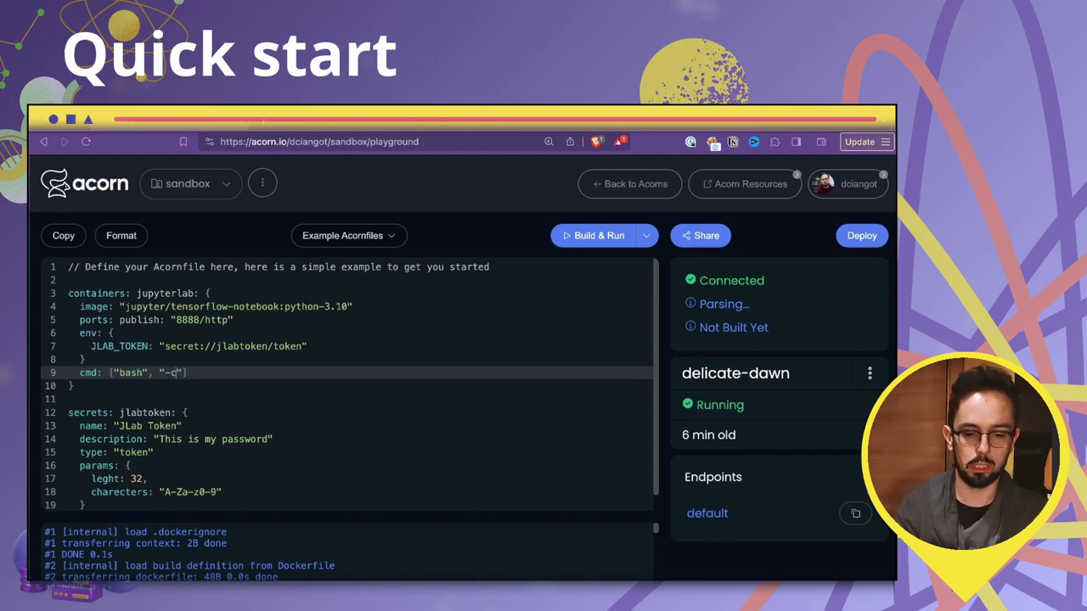
{"action": "type", "text": "\" \""}
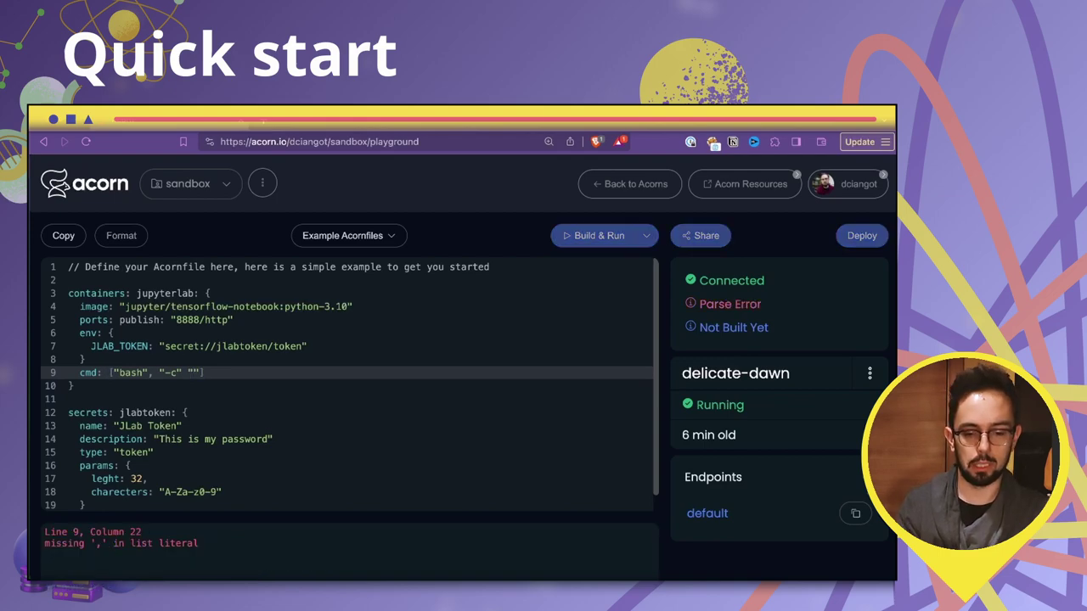
{"action": "key", "text": "BackSpace"}
{"action": "type", "text": "\", \""}
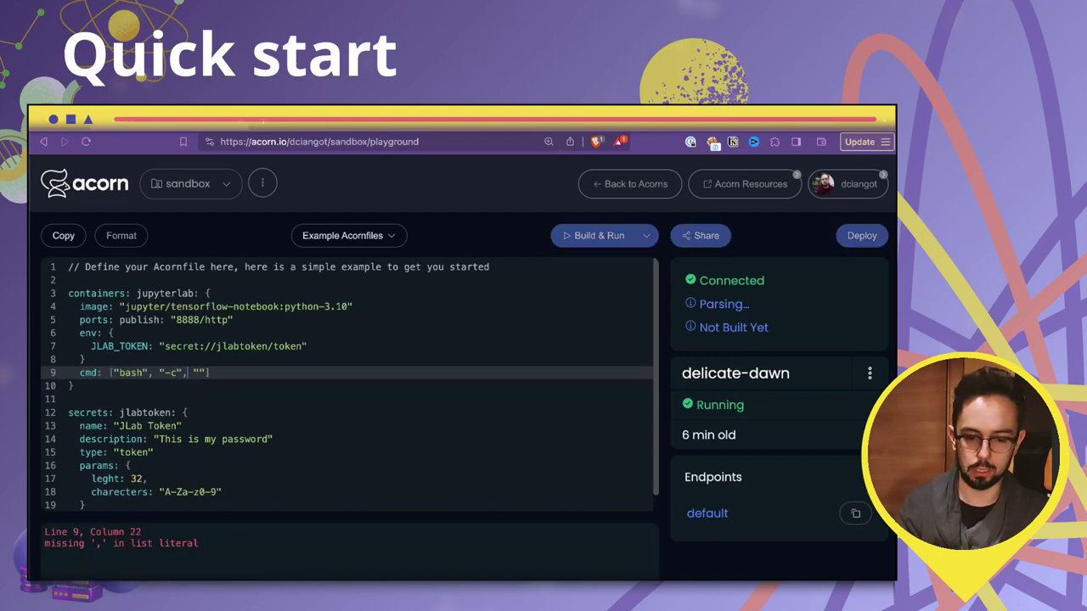
{"action": "type", "text": "sta"}
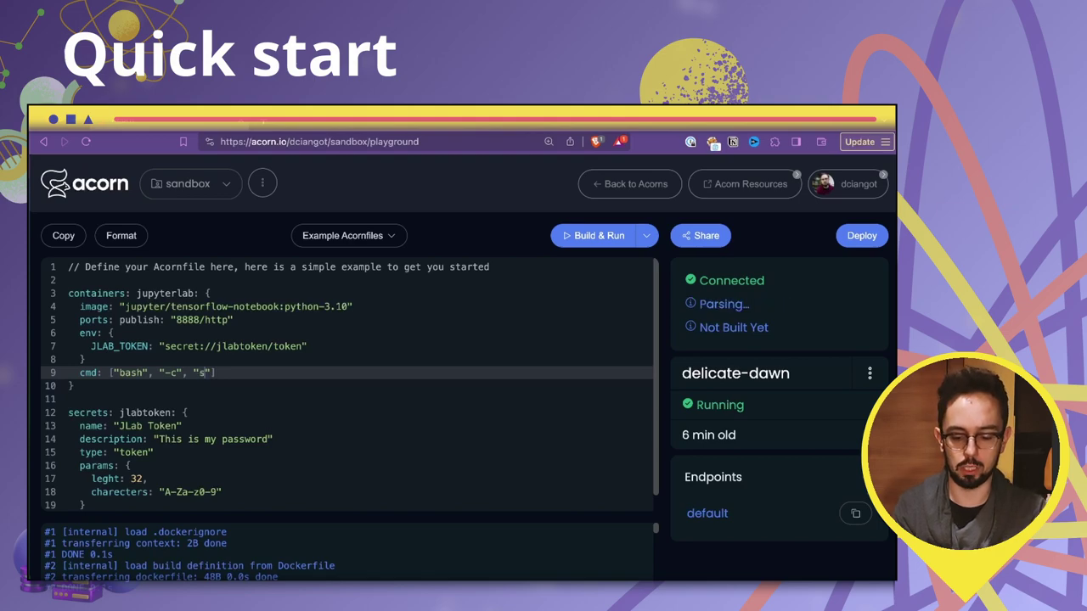
{"action": "type", "text": "rt"}
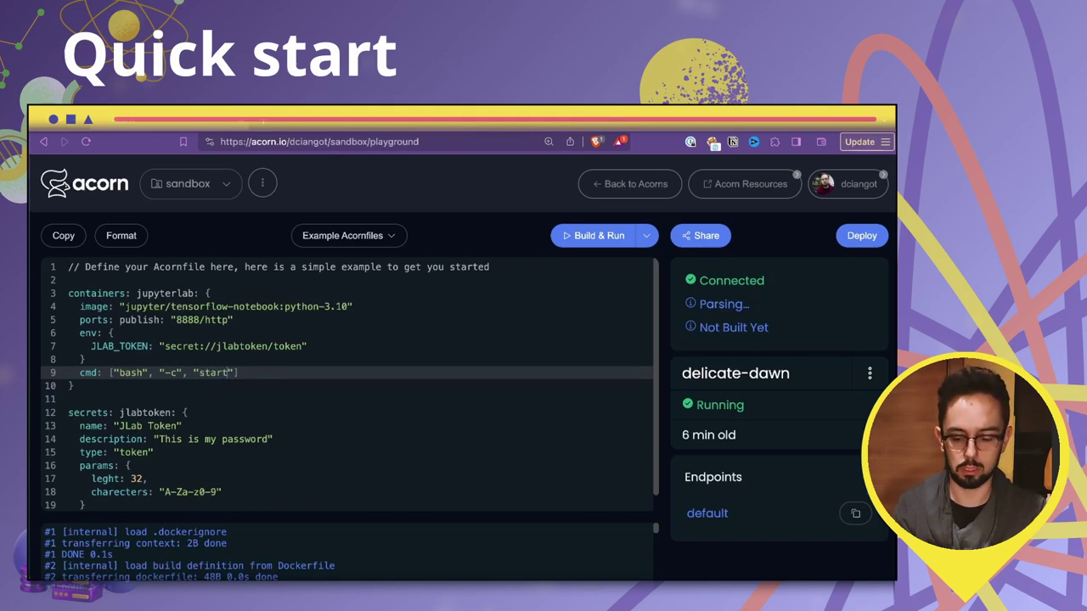
{"action": "type", "text": ".sh"}
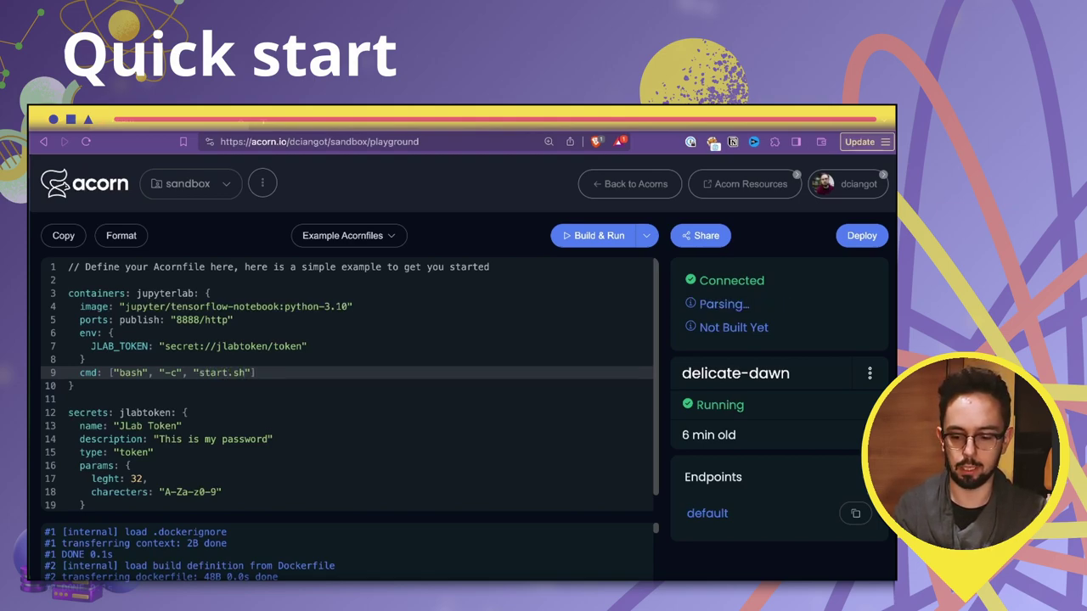
{"action": "type", "text": " jup"}
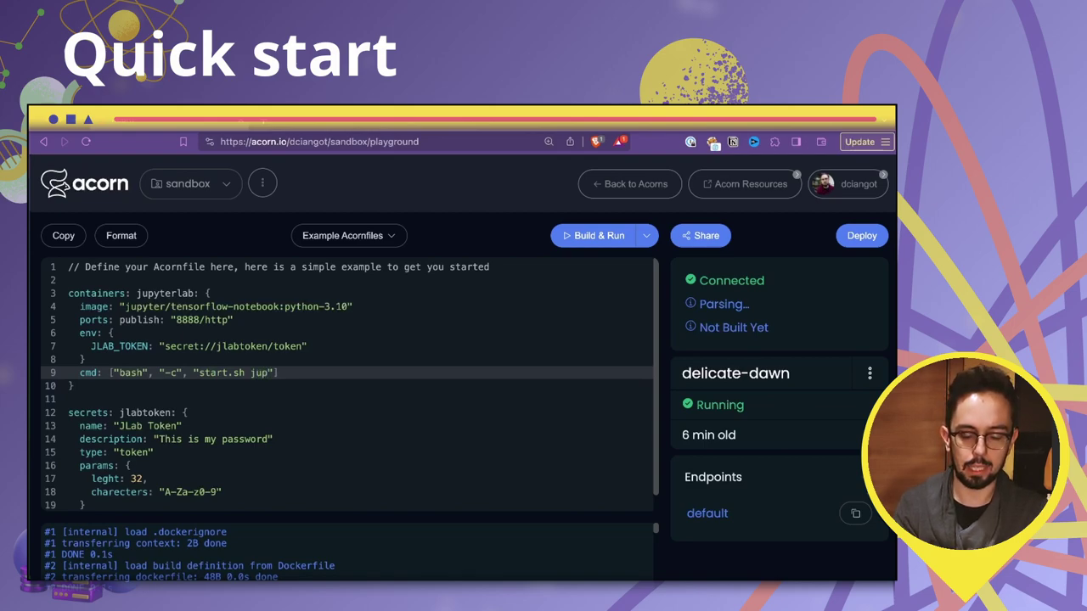
{"action": "type", "text": "yter"}
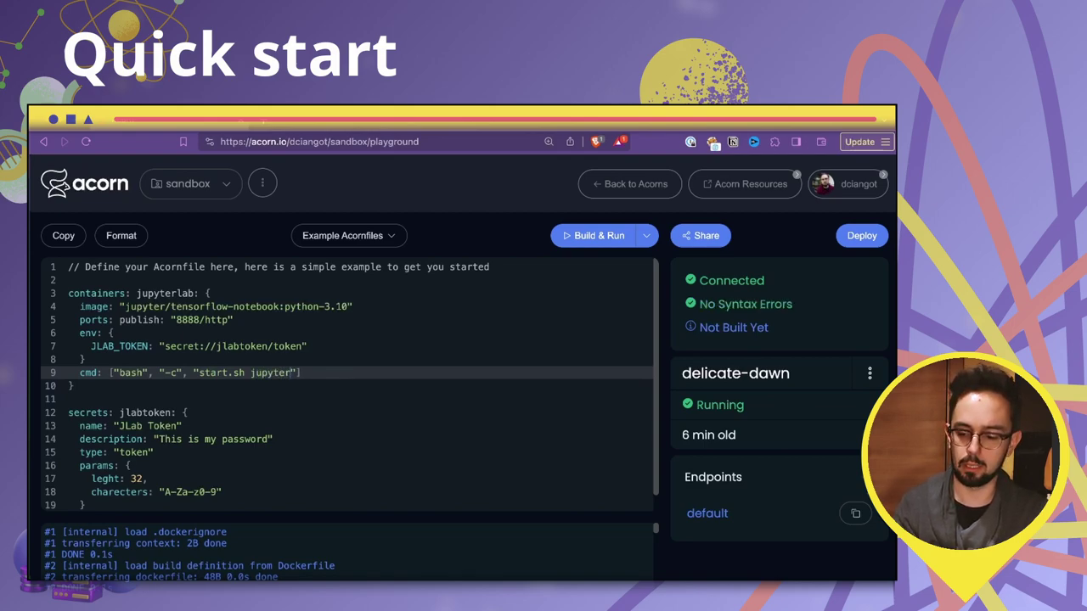
{"action": "type", "text": " lab "}
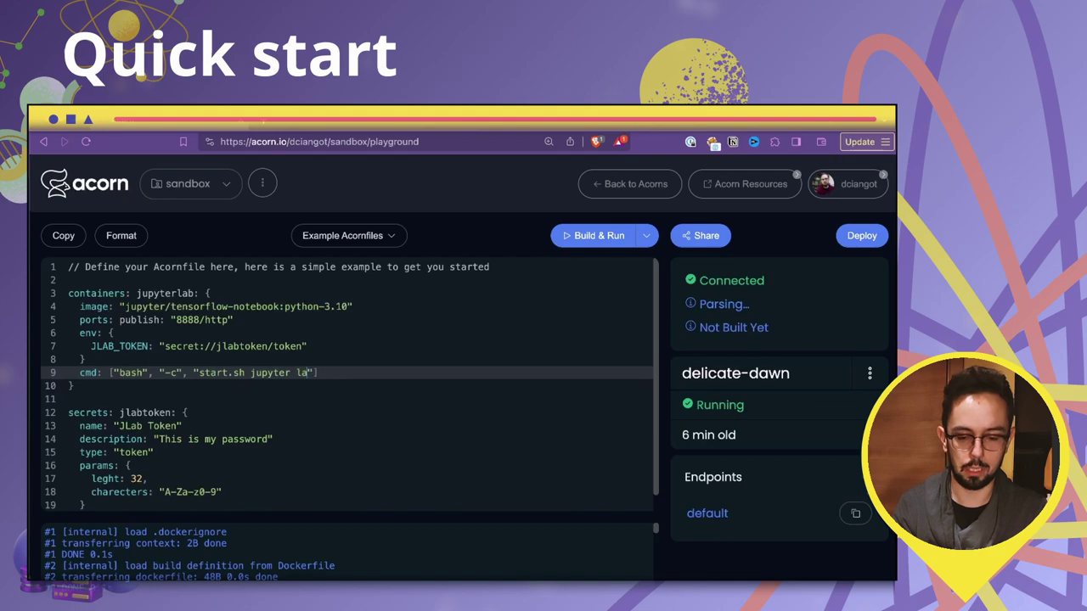
{"action": "type", "text": "--Serve"}
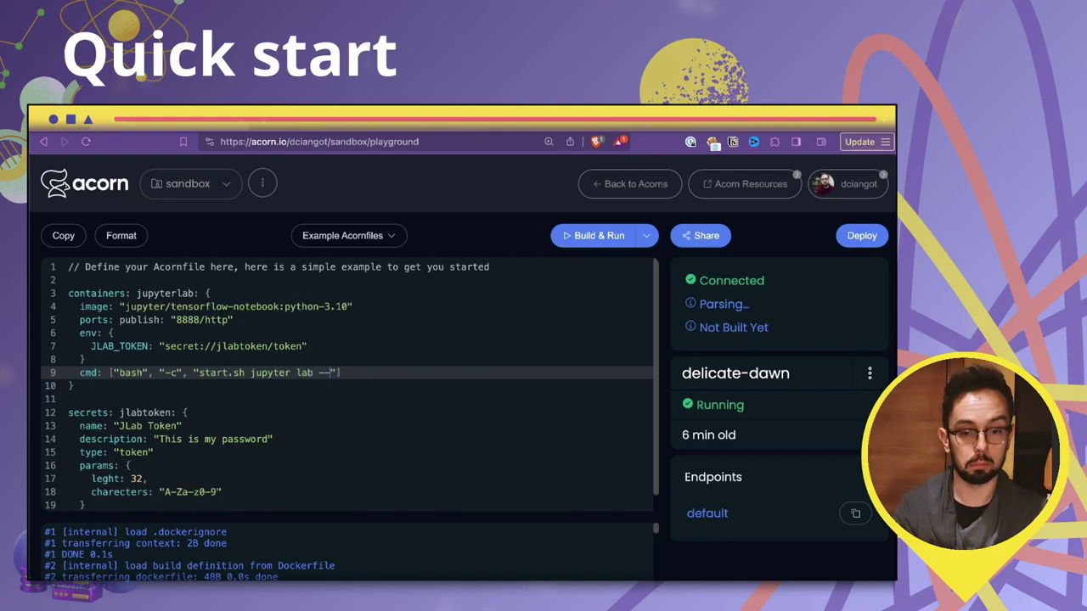
{"action": "type", "text": "rApp."}
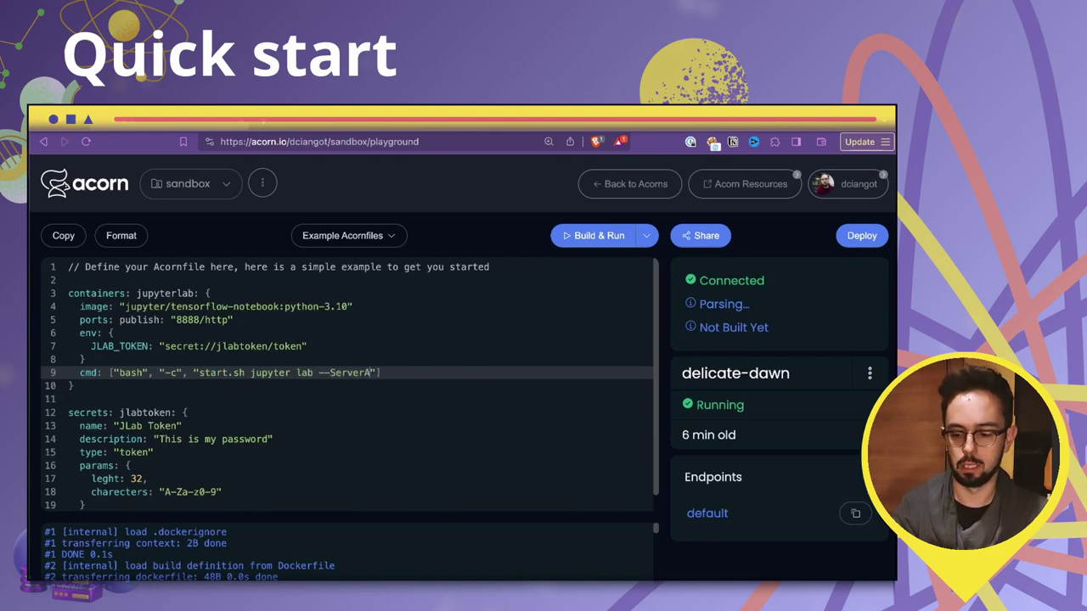
{"action": "type", "text": "token"}
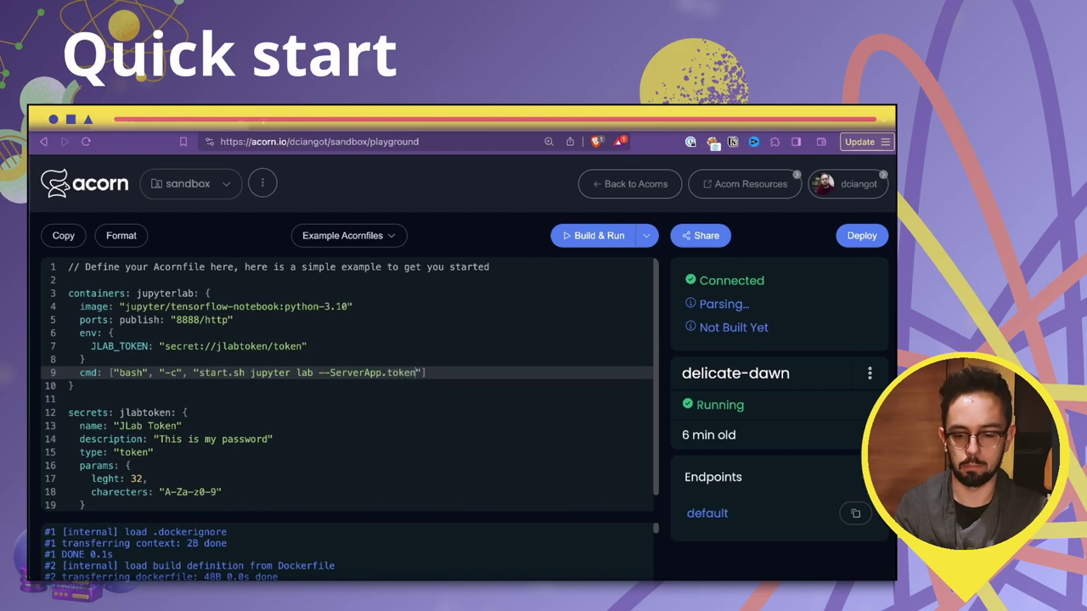
{"action": "type", "text": "=$"}
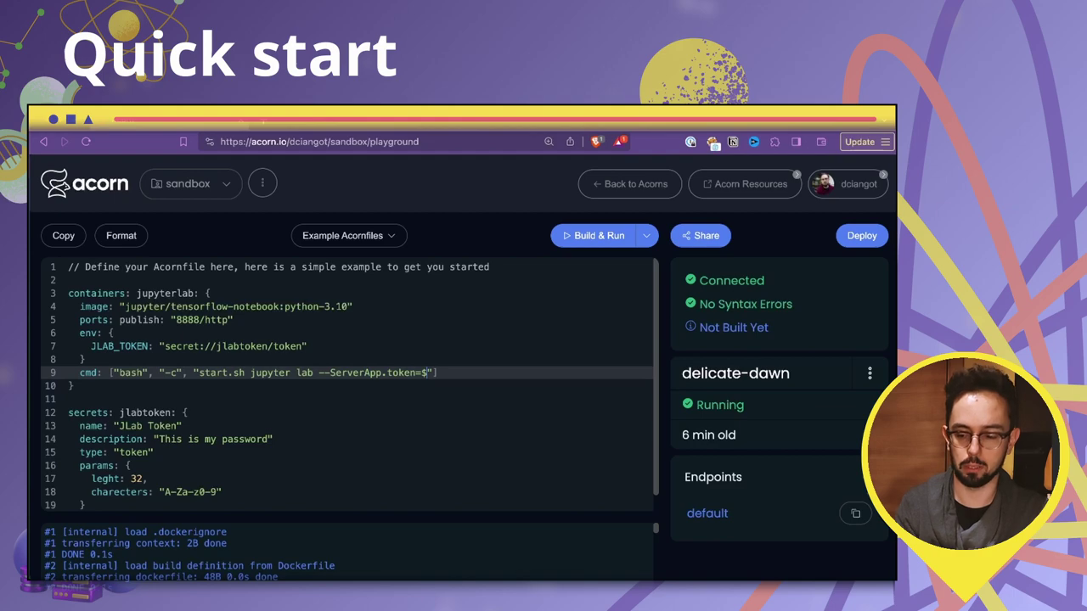
{"action": "type", "text": "{"}
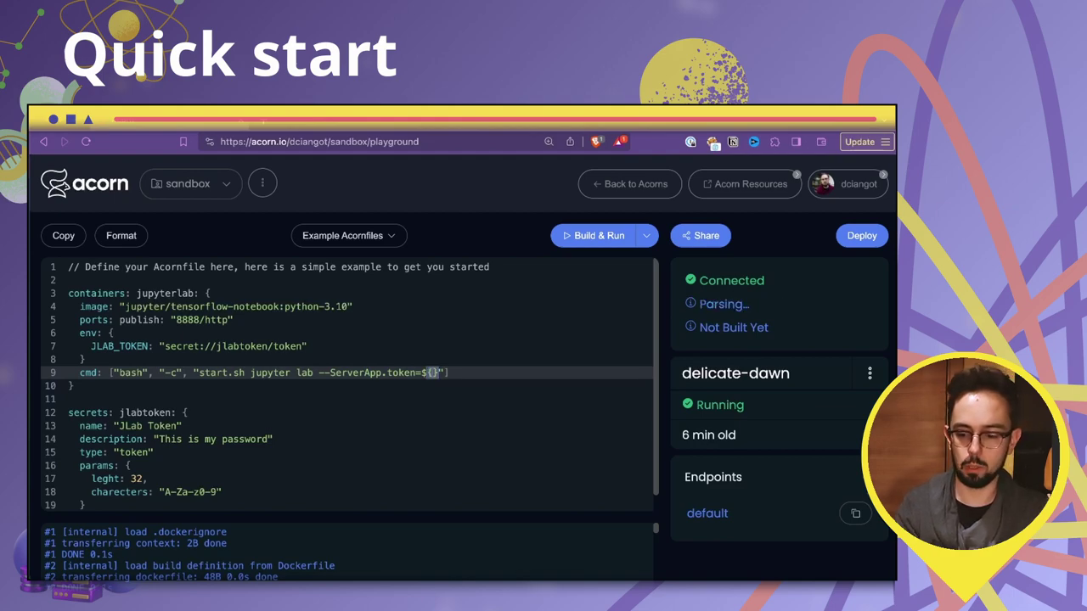
{"action": "type", "text": "JAL"}
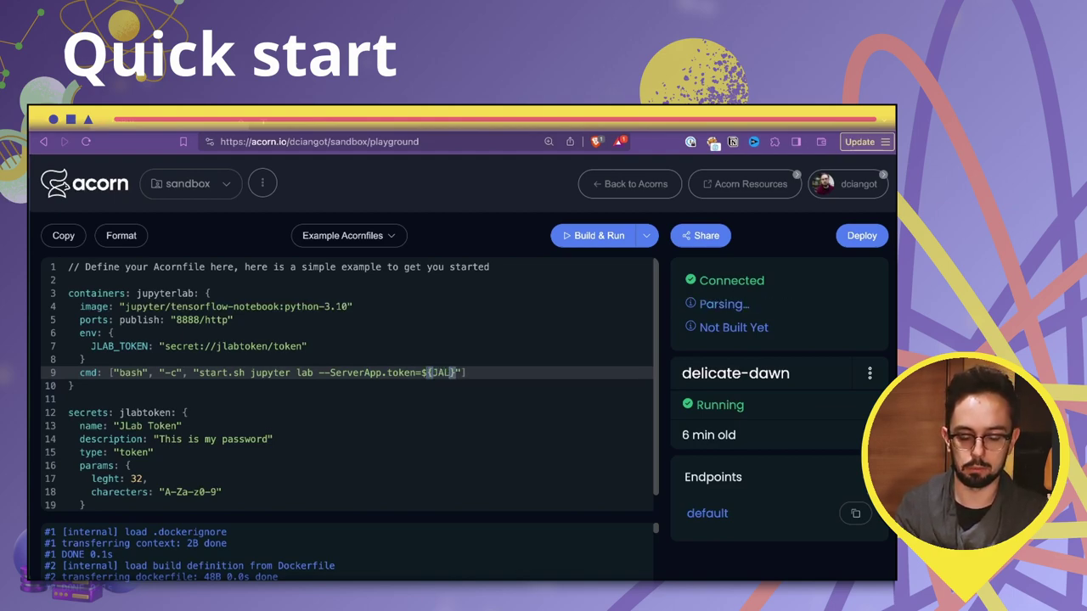
{"action": "key", "text": "BackSpace"}
{"action": "key", "text": "BackSpace"}
{"action": "type", "text": "LA"}
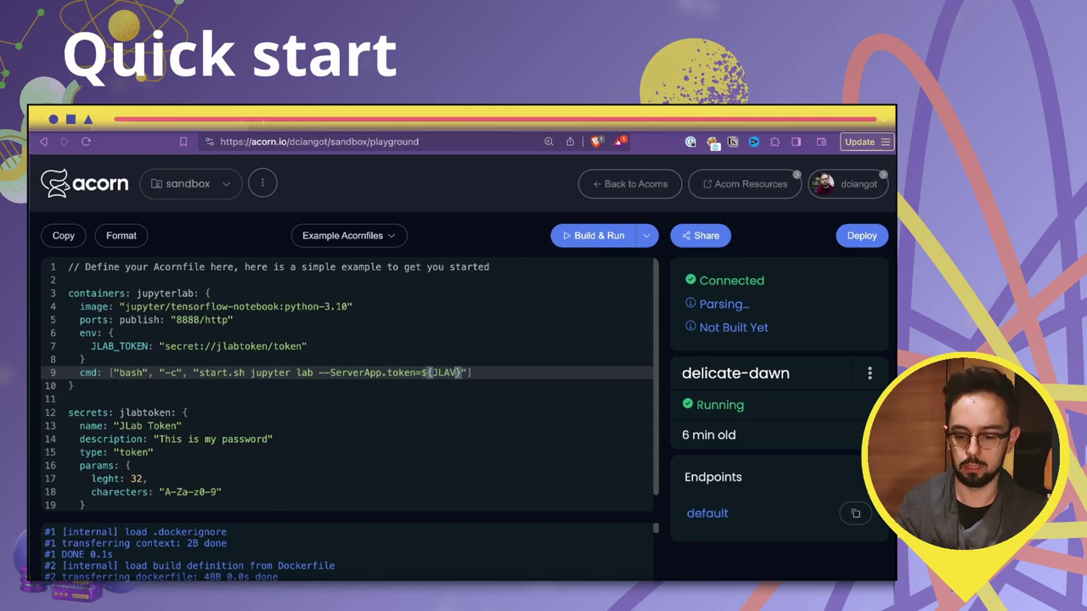
{"action": "type", "text": "B_TOKNE"}
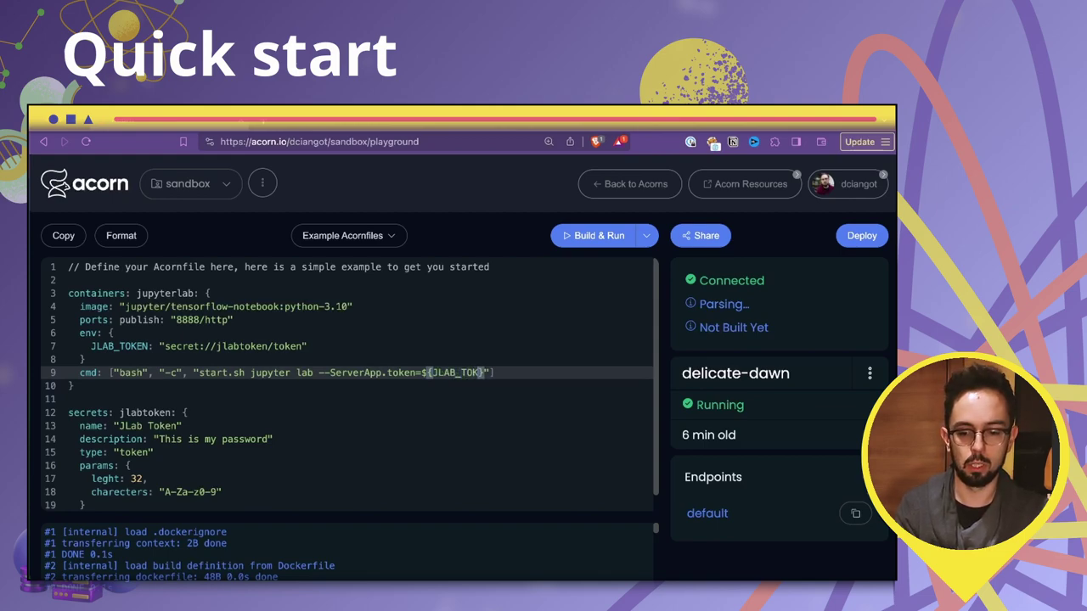
{"action": "key", "text": "BackSpace"}
{"action": "key", "text": "BackSpace"}
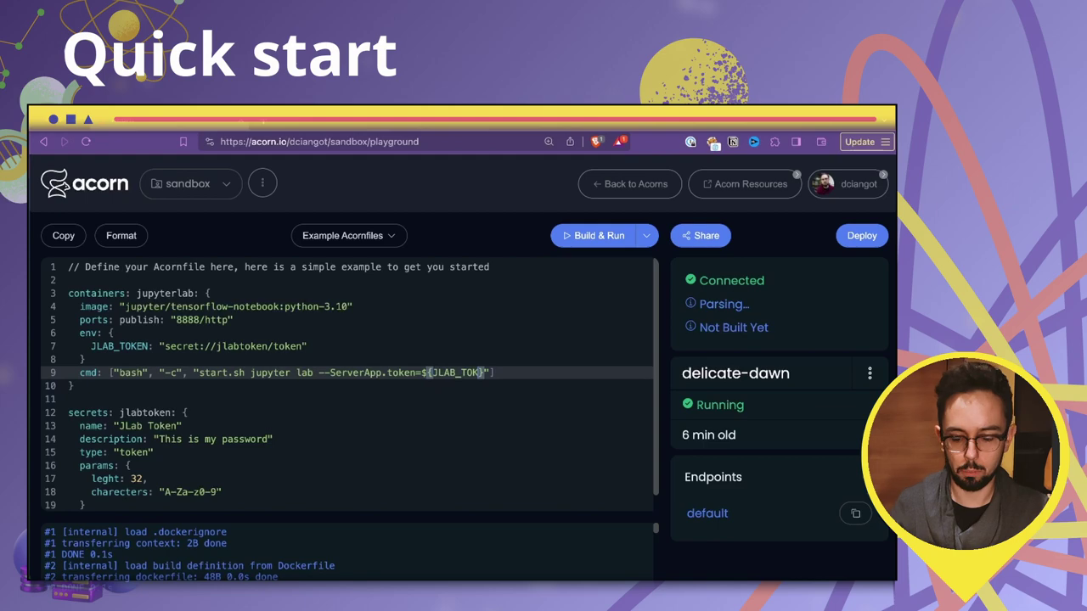
{"action": "type", "text": "EN"}
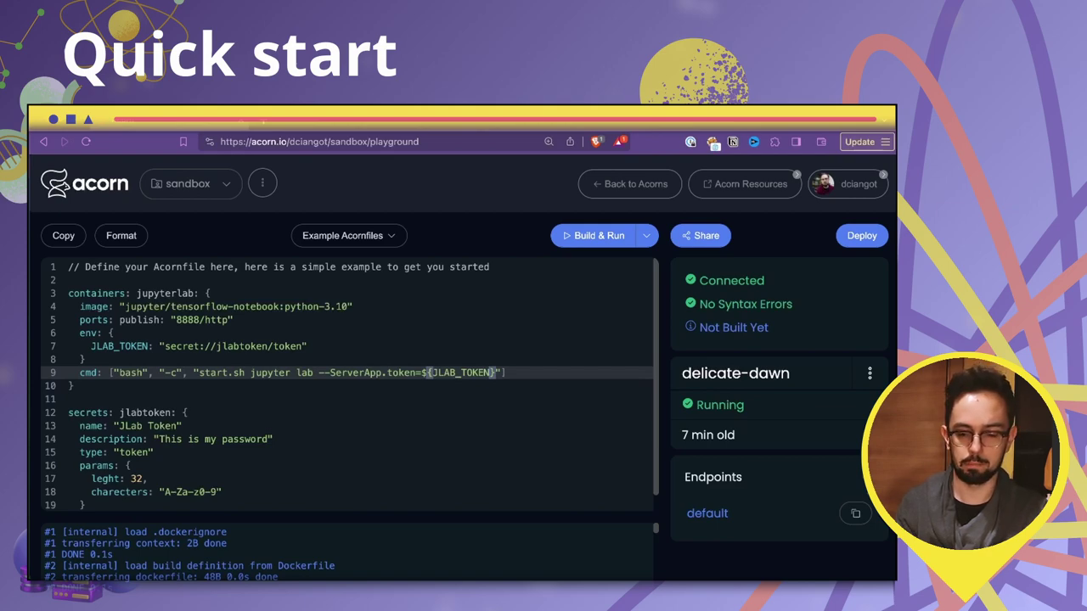
Build and run the edited Acornfile, then open the jupyterlab endpoint once the build succeeds.
{"action": "key", "text": "Right"}
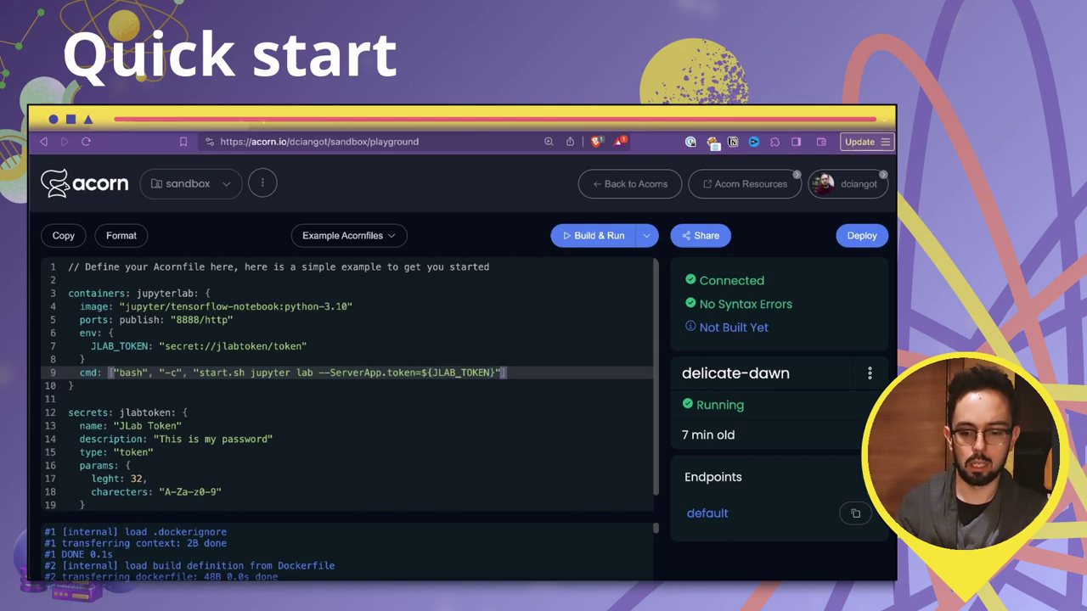
{"action": "left_click", "coordinate": [589, 245]}
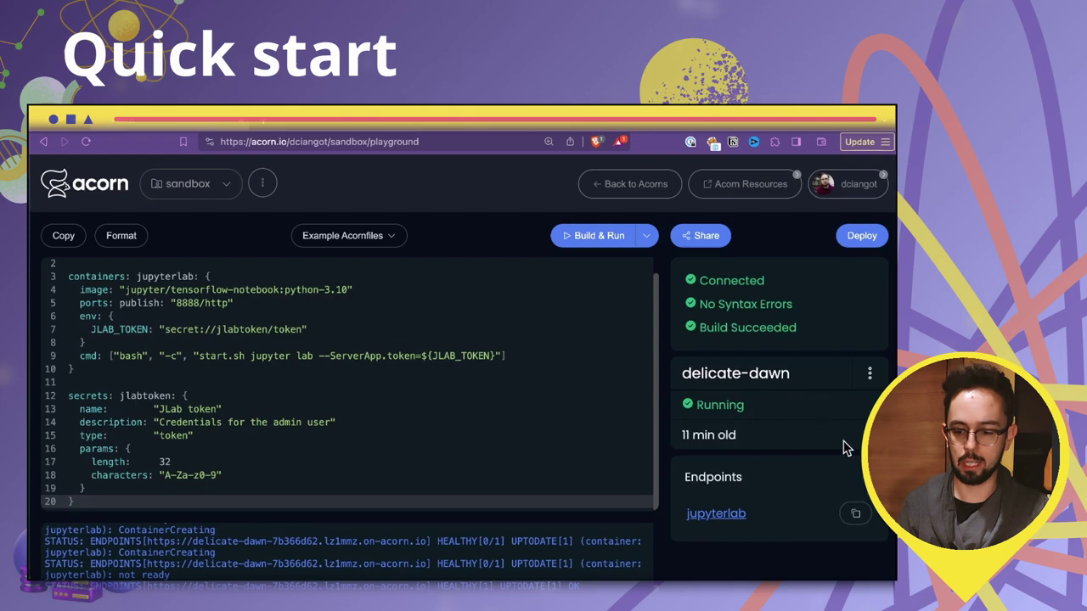
{"action": "left_click", "coordinate": [711, 515]}
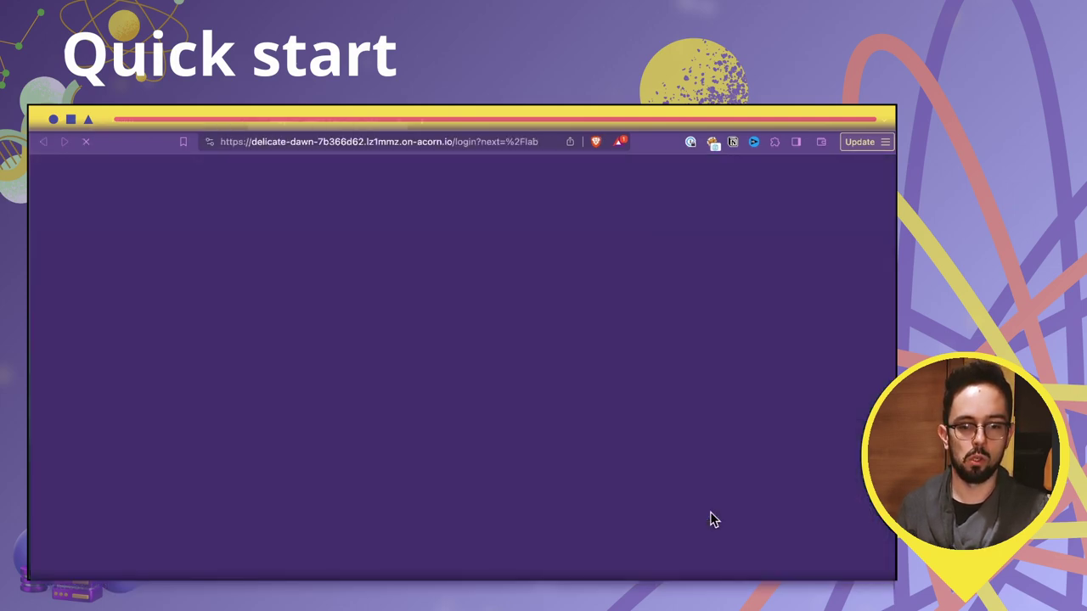
Look over the Jupyter token login page, then switch back to the Acorn playground.
{"action": "scroll", "coordinate": [605, 348], "scroll_direction": "down", "scroll_amount": 3}
{"action": "scroll", "coordinate": [603, 341], "scroll_direction": "up", "scroll_amount": 3}
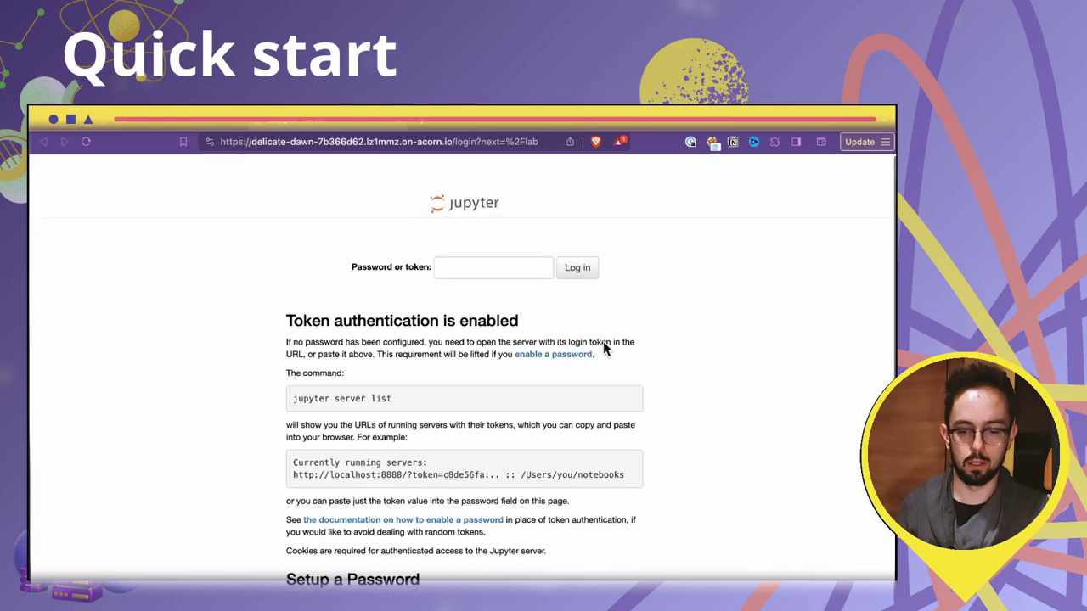
{"action": "left_click", "coordinate": [129, 124]}
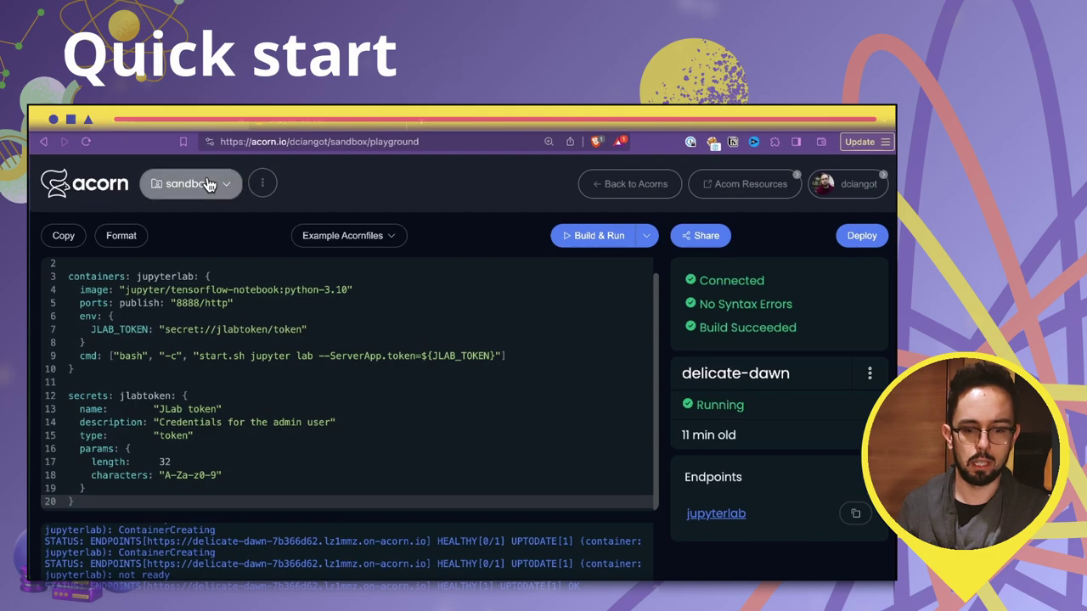
Open delicate-dawn from the sandbox's acorn list and view its jupyterlab container details.
{"action": "left_click", "coordinate": [182, 183]}
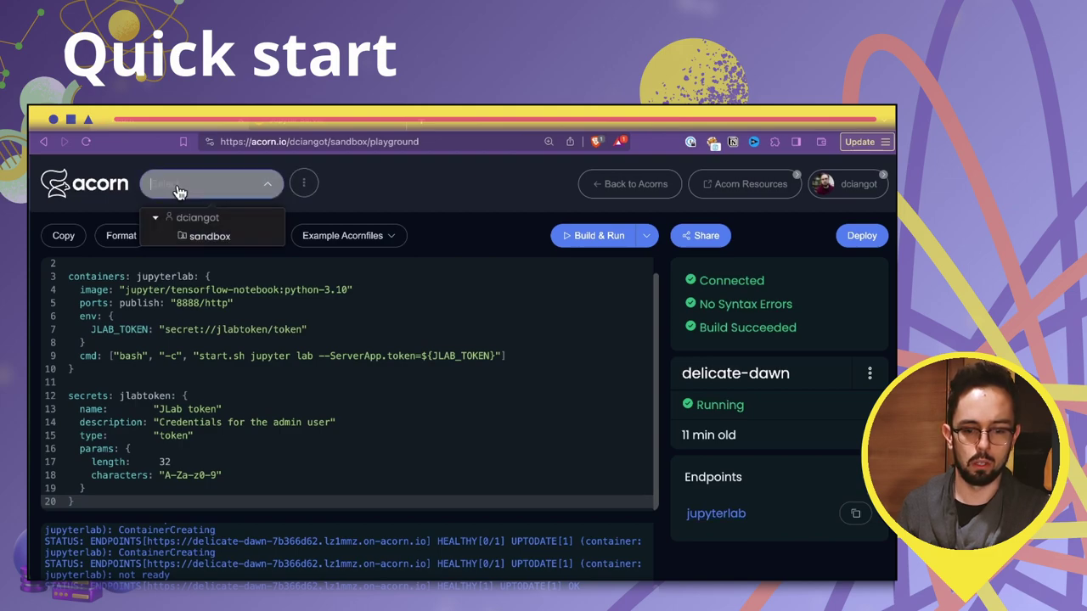
{"action": "right_click", "coordinate": [114, 189]}
{"action": "left_click", "coordinate": [166, 193]}
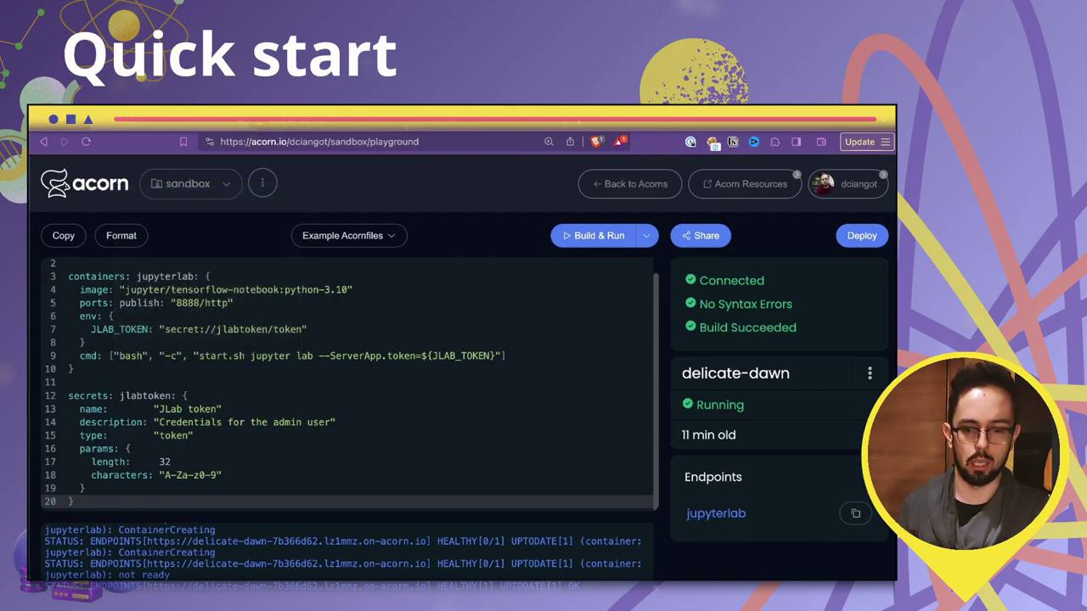
{"action": "left_click", "coordinate": [456, 124]}
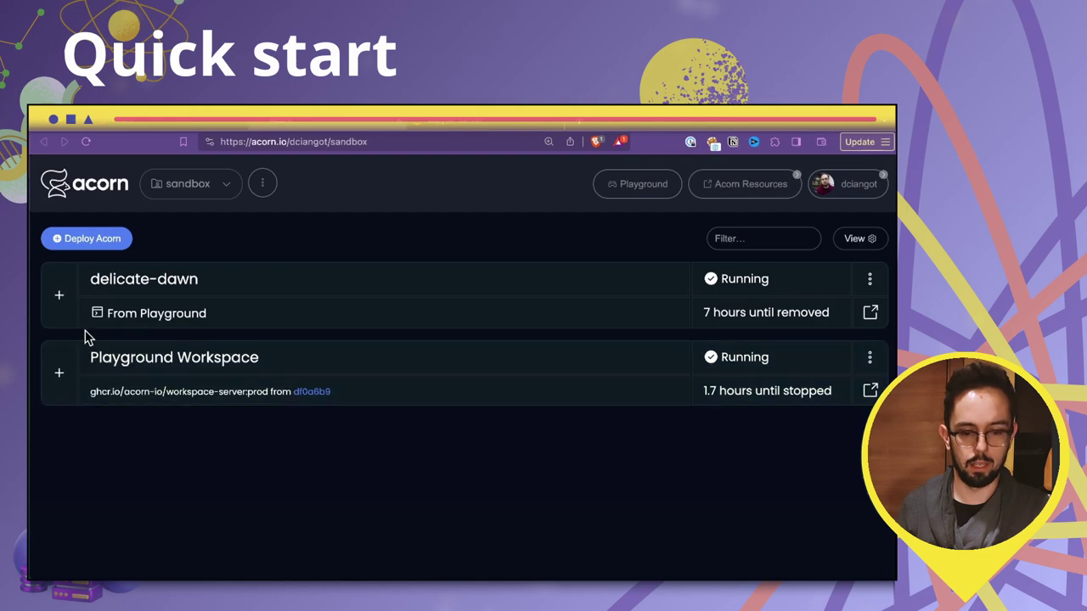
{"action": "left_click", "coordinate": [169, 277]}
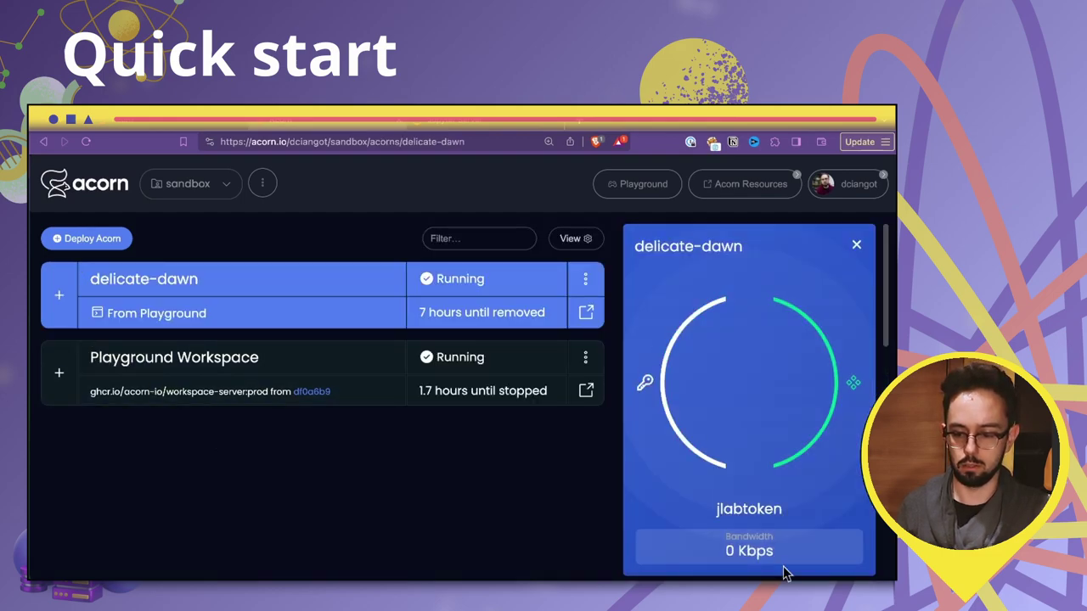
{"action": "left_click", "coordinate": [59, 296]}
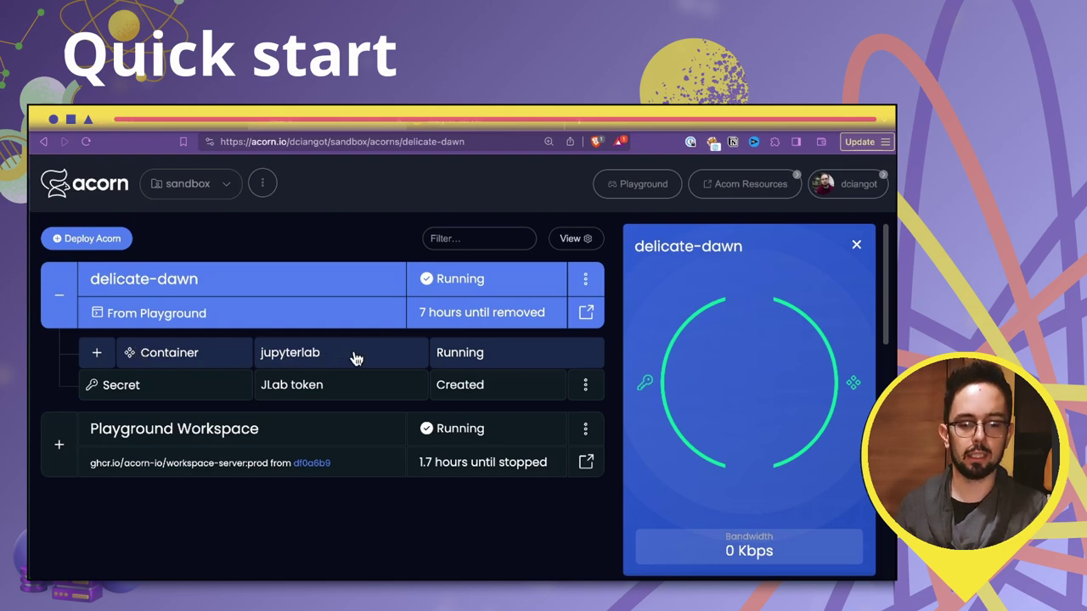
{"action": "left_click", "coordinate": [298, 355]}
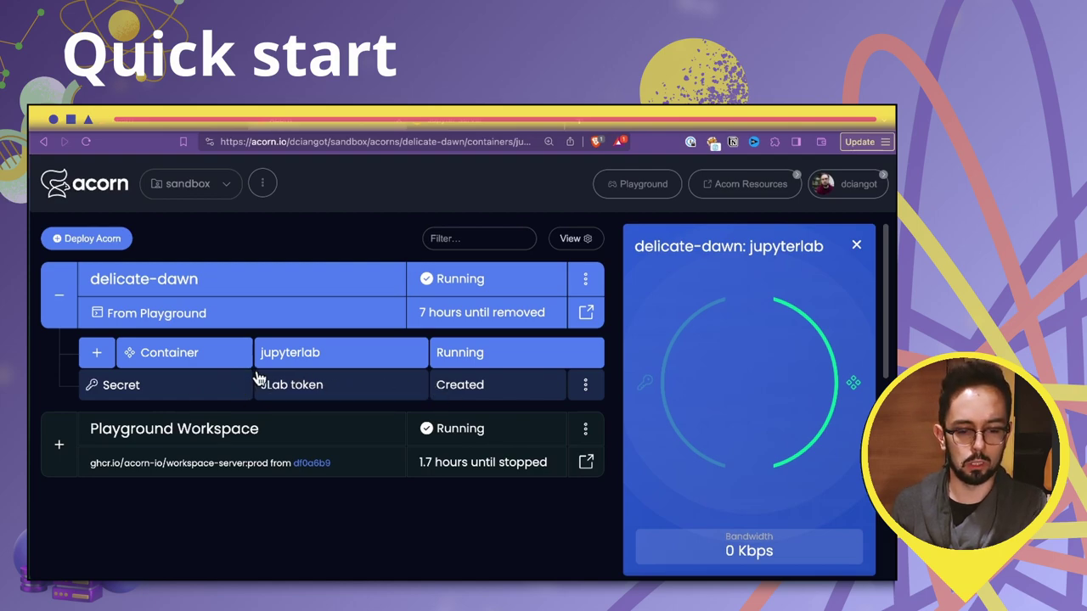
Open the JLab token secret, reveal its generated value and copy it.
{"action": "left_click", "coordinate": [147, 393]}
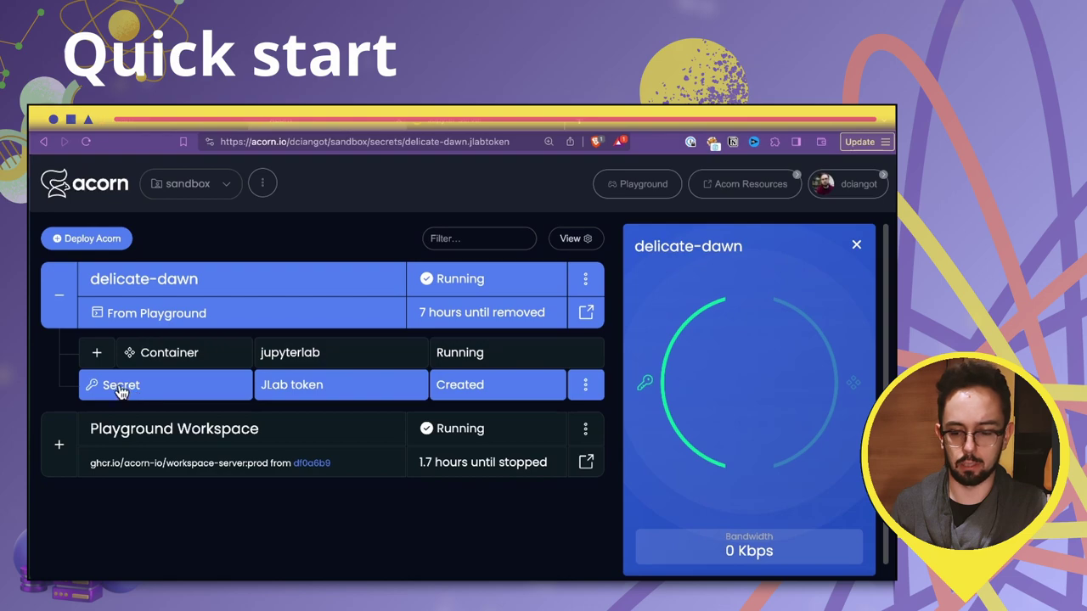
{"action": "scroll", "coordinate": [677, 483], "scroll_direction": "down", "scroll_amount": 1}
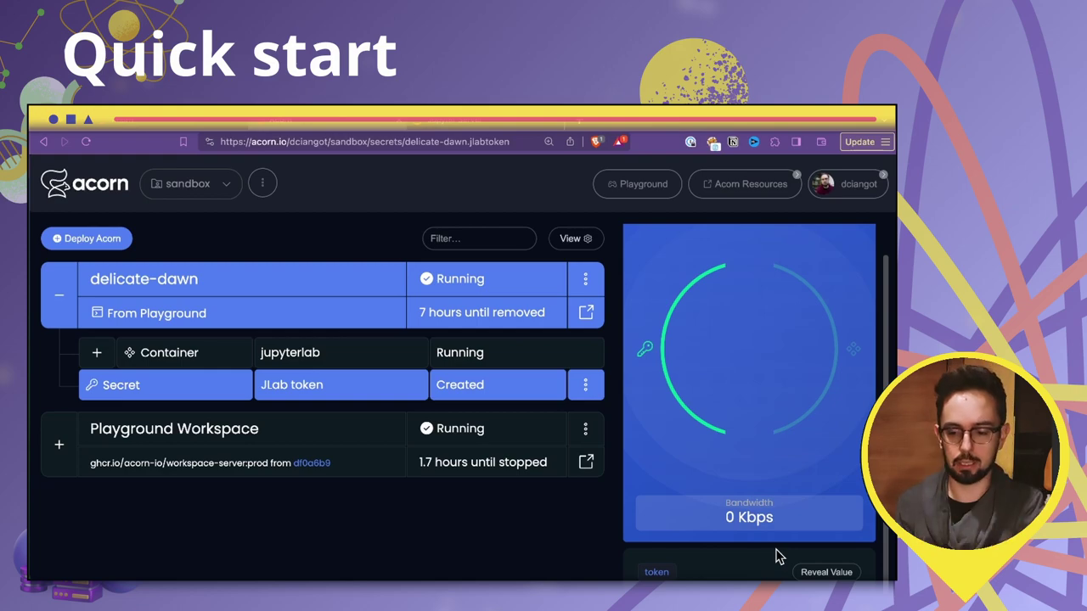
{"action": "left_click", "coordinate": [835, 574]}
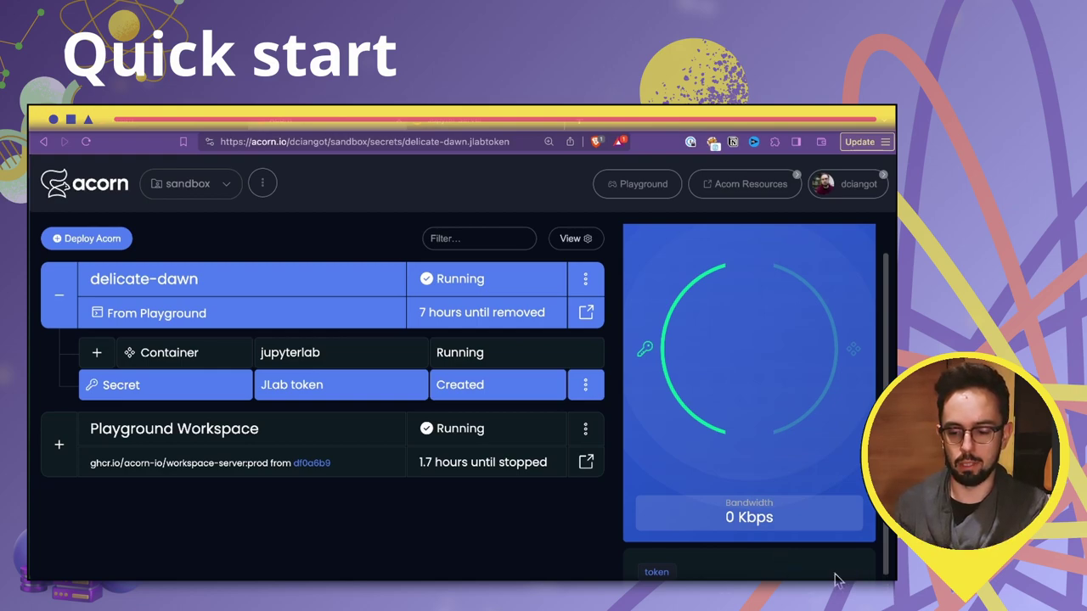
{"action": "scroll", "coordinate": [835, 577], "scroll_direction": "down", "scroll_amount": 1}
{"action": "left_click", "coordinate": [795, 574]}
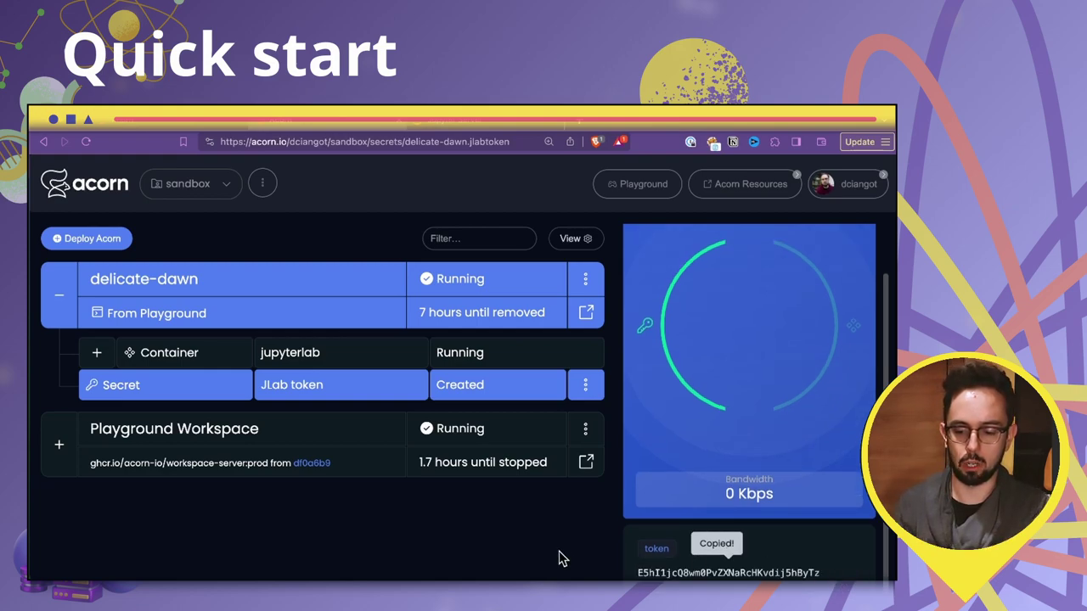
{"action": "scroll", "coordinate": [707, 532], "scroll_direction": "up", "scroll_amount": 3}
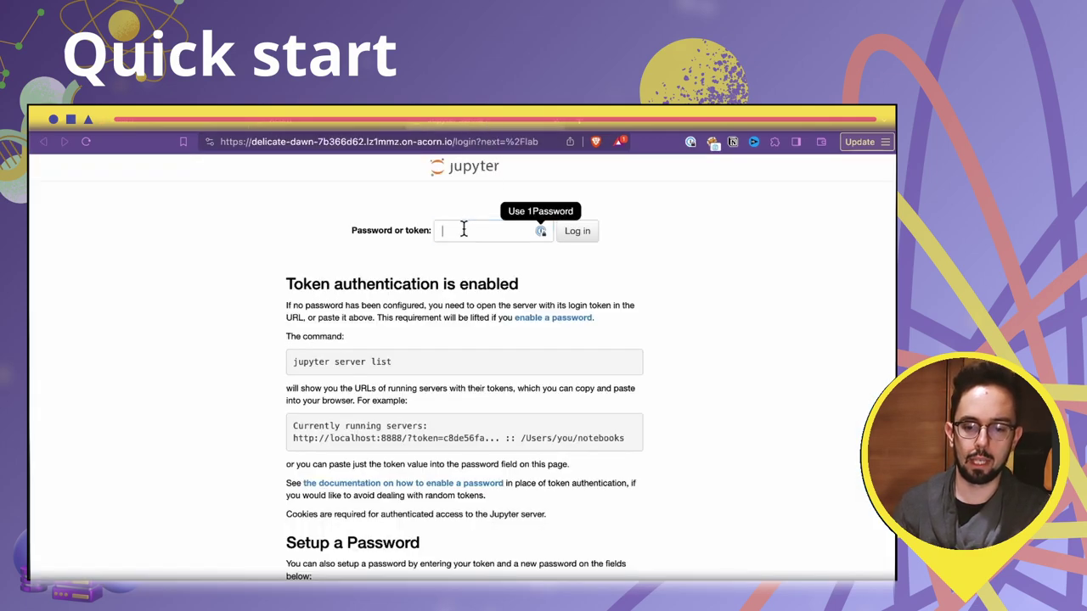
Paste the copied token into the Jupyter login, log in, and dismiss the news prompt.
{"action": "left_click", "coordinate": [464, 230]}
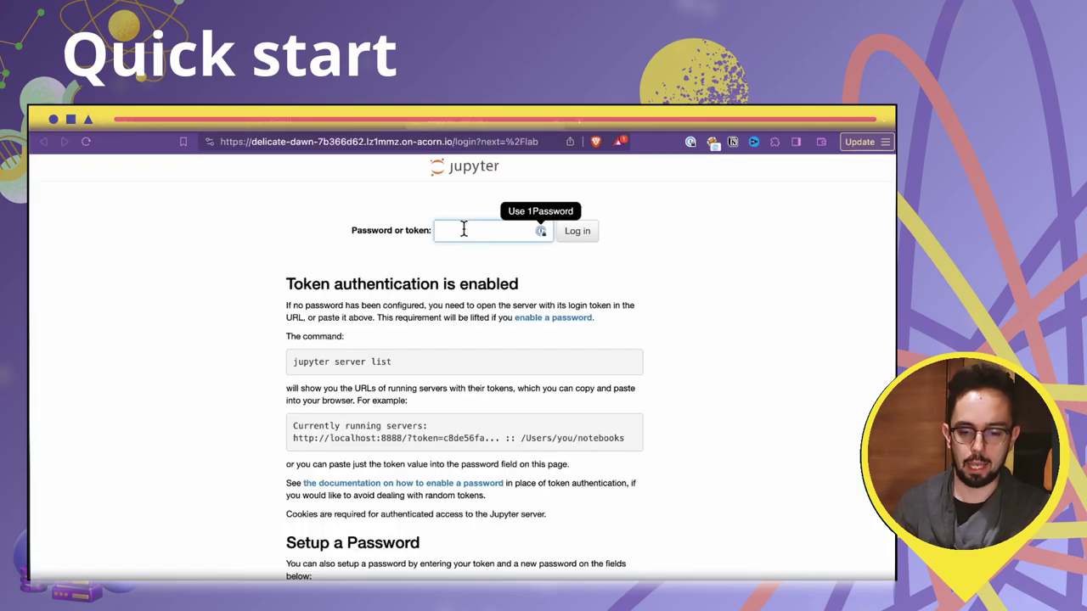
{"action": "key", "text": "ctrl+v"}
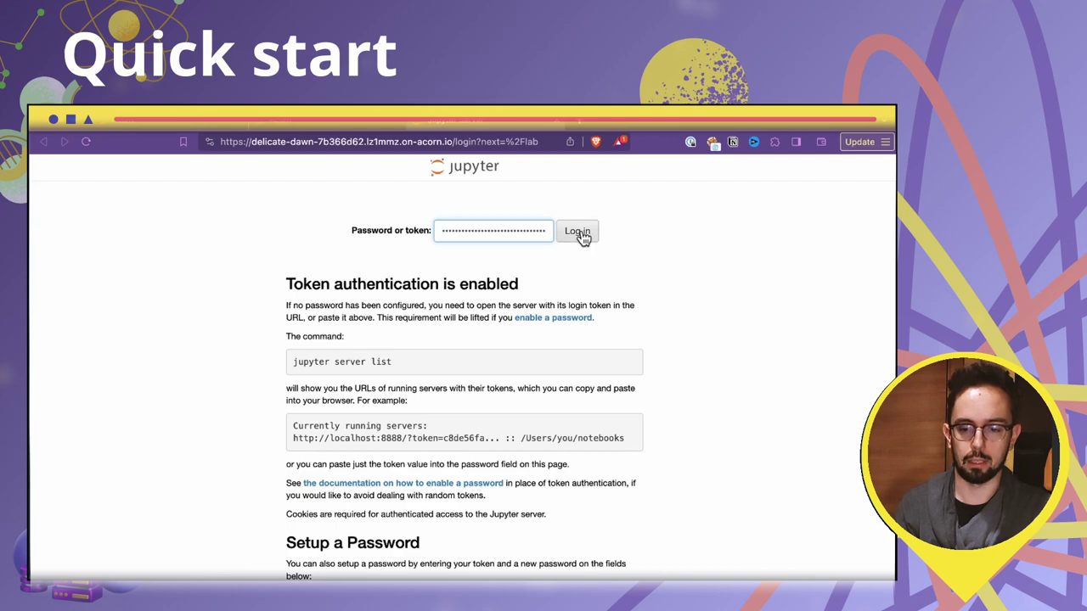
{"action": "left_click", "coordinate": [579, 231]}
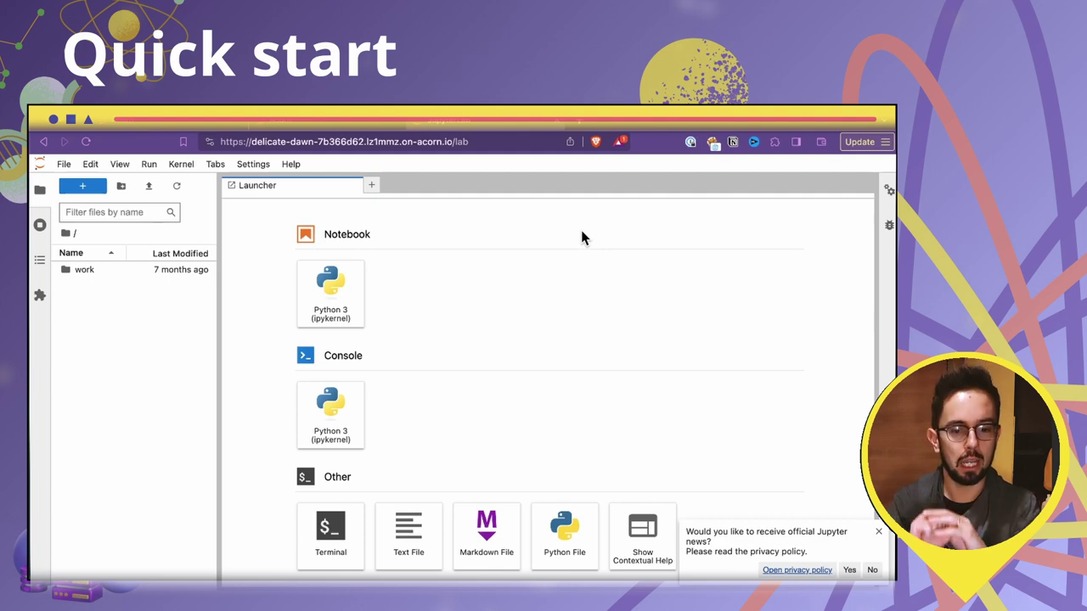
{"action": "left_click", "coordinate": [878, 531]}
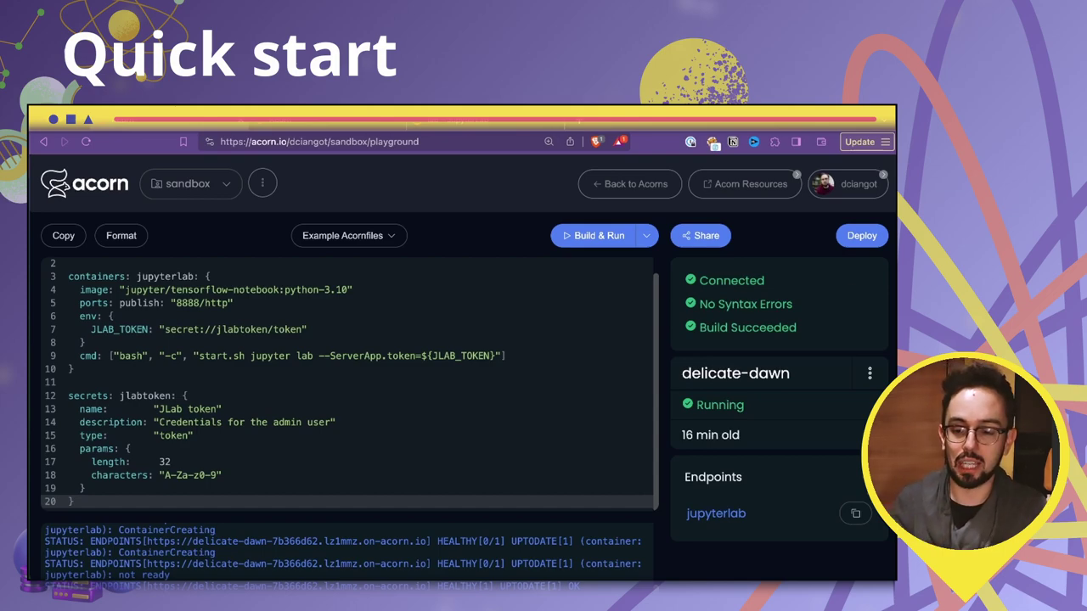
Publish the playground Acornfile with Share to get a shareable run link.
{"action": "left_click", "coordinate": [718, 238]}
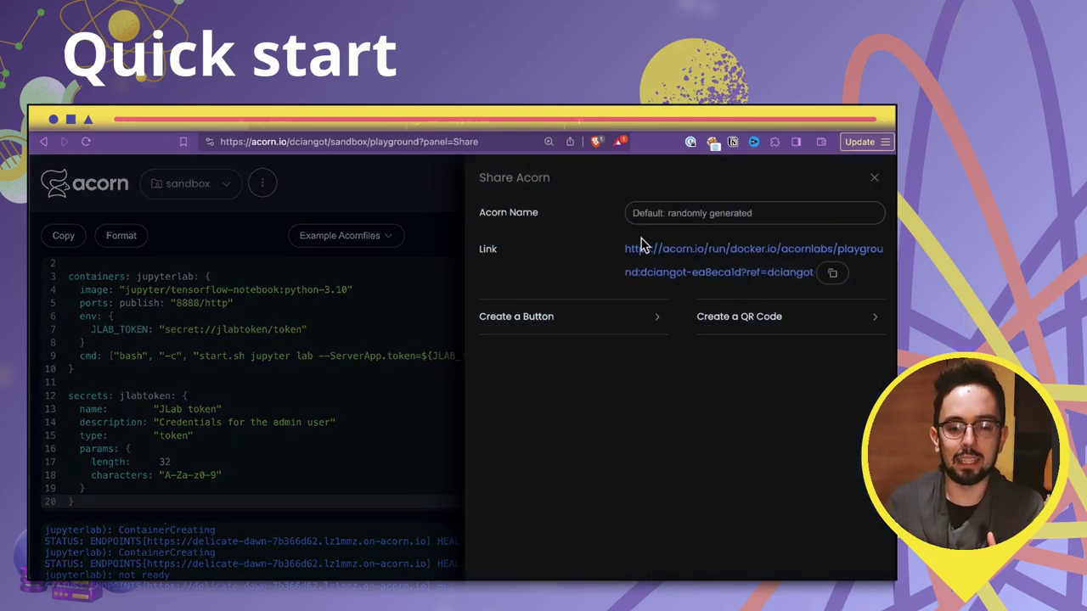
Create a QR code and a run-button preview, then follow the shared Link URL.
{"action": "left_click", "coordinate": [773, 318]}
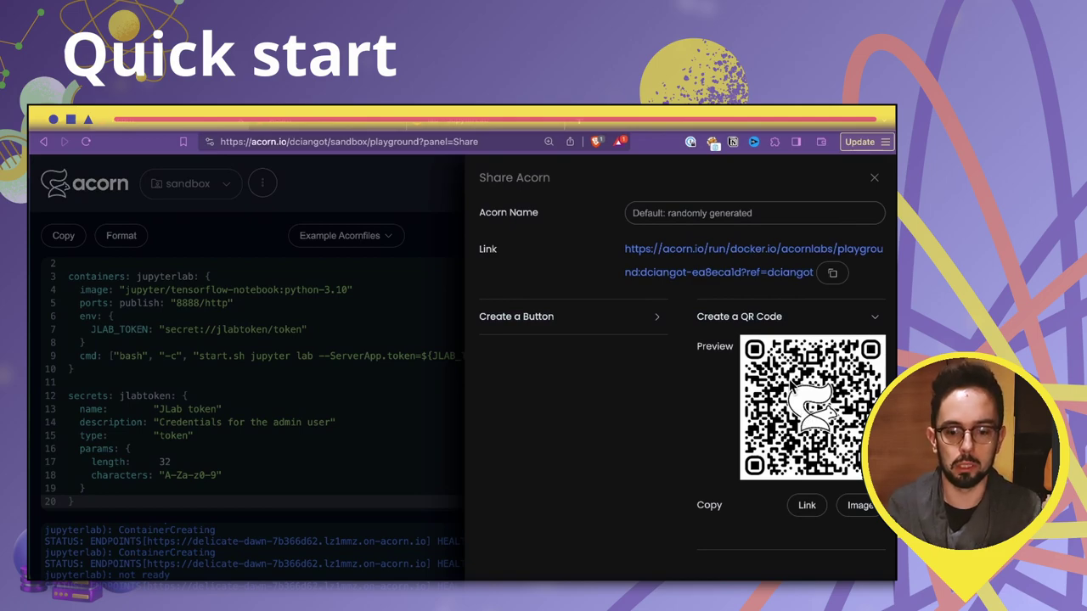
{"action": "left_click", "coordinate": [586, 320]}
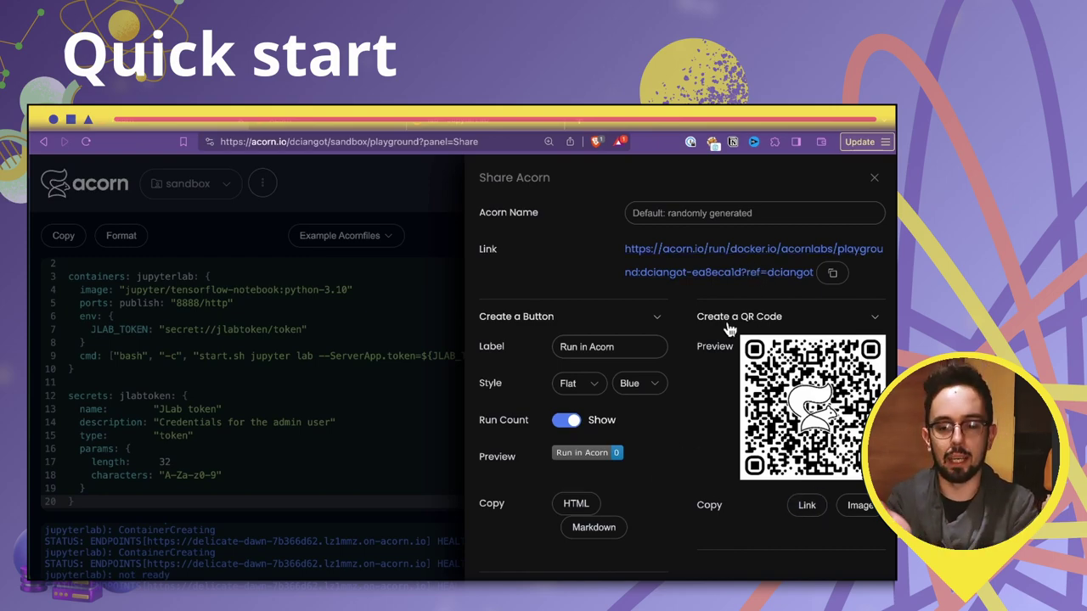
{"action": "left_click", "coordinate": [679, 255]}
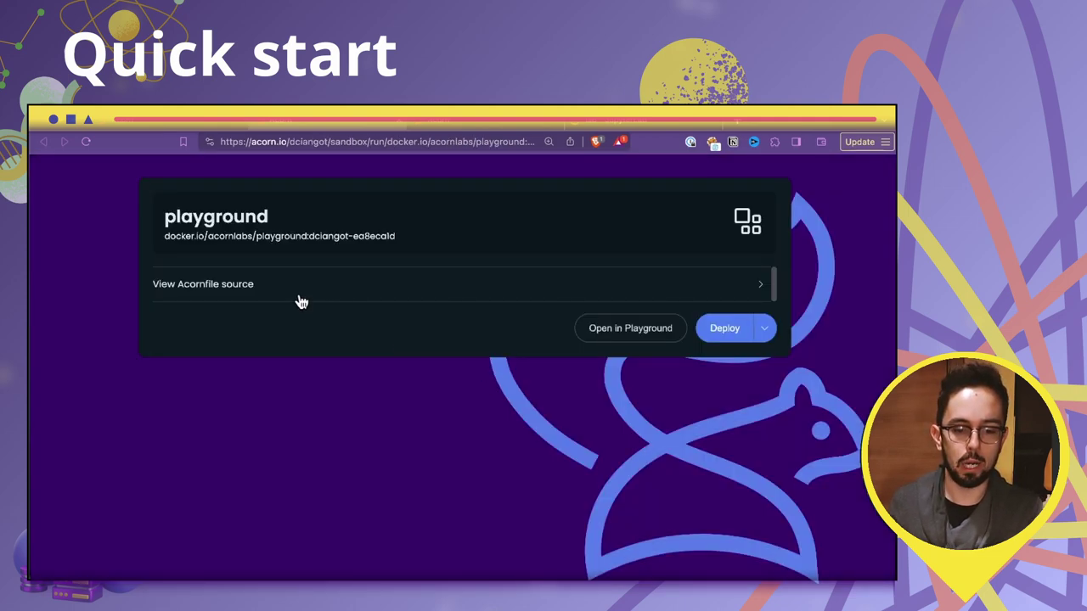
Expand the shared playground's Acornfile source and scroll down to the Deploy section.
{"action": "left_click", "coordinate": [301, 302]}
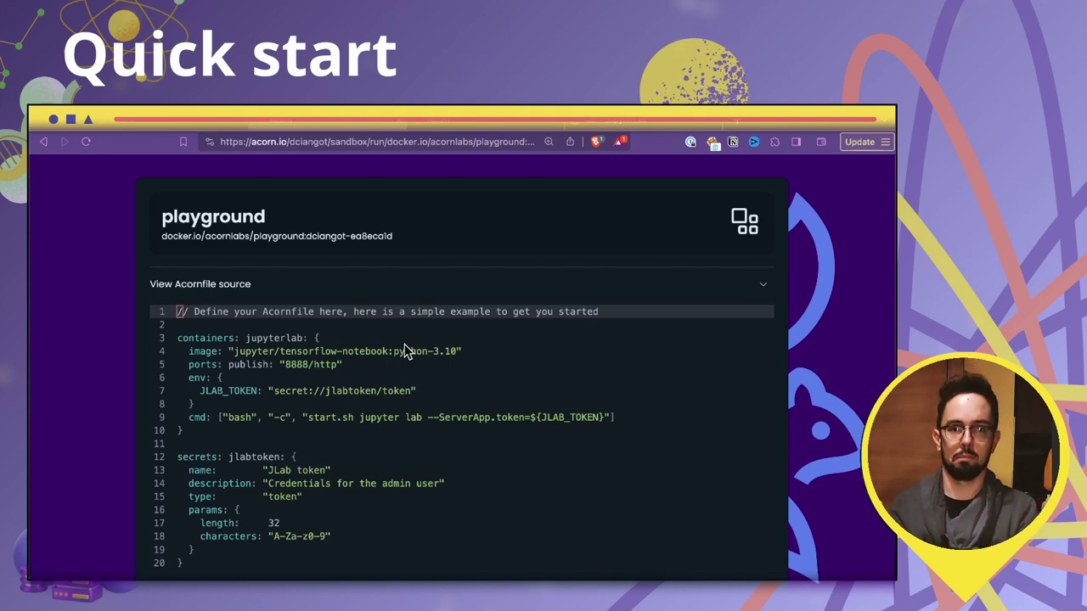
{"action": "scroll", "coordinate": [632, 520], "scroll_direction": "down", "scroll_amount": 1}
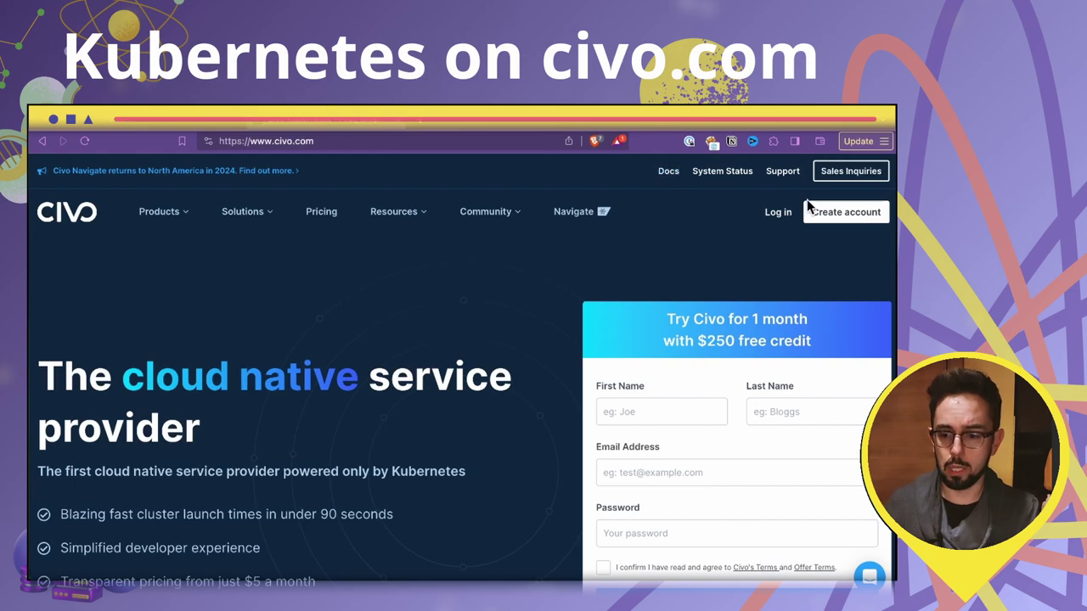
Log in to Civo and start a new cluster from the Kubernetes section.
{"action": "left_click", "coordinate": [779, 212]}
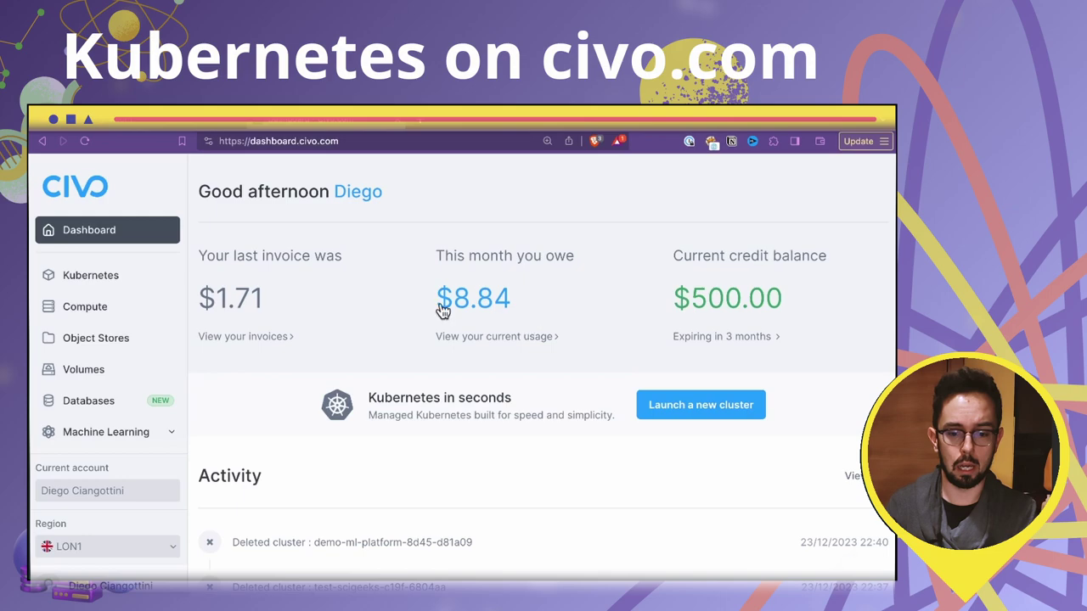
{"action": "left_click", "coordinate": [84, 276]}
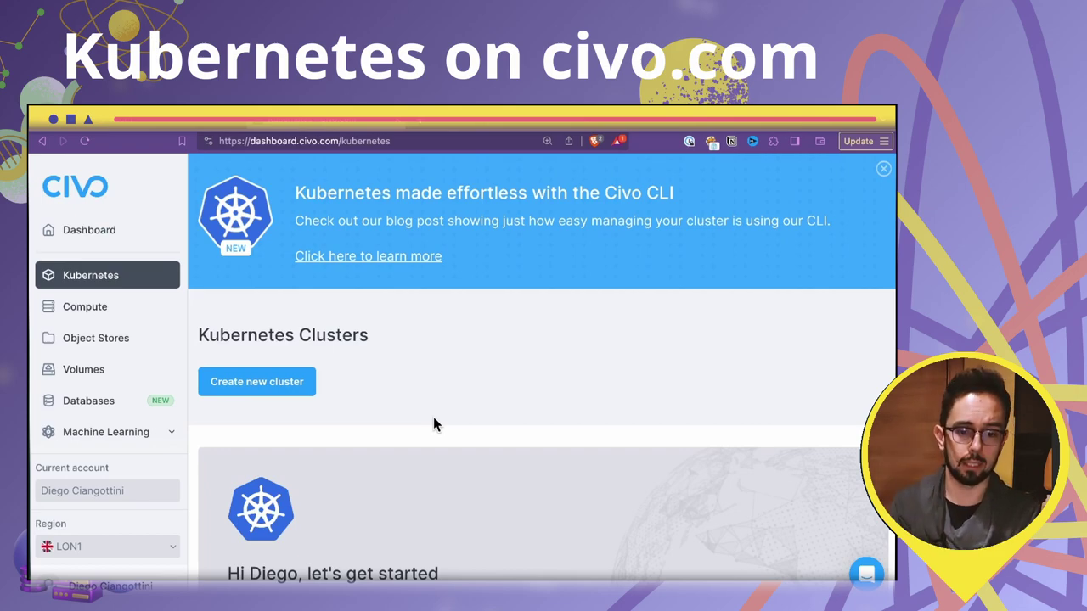
{"action": "left_click", "coordinate": [290, 383]}
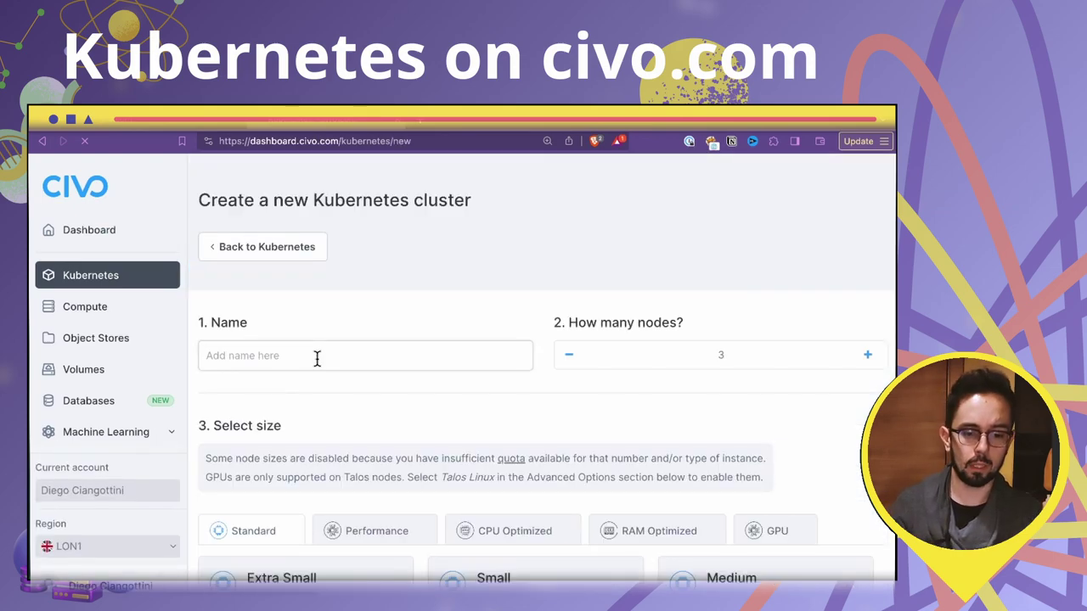
Name the cluster scigeeksdemo with 2 Large nodes, using the existing k3s firewall.
{"action": "left_click", "coordinate": [317, 359]}
{"action": "type", "text": "scig"}
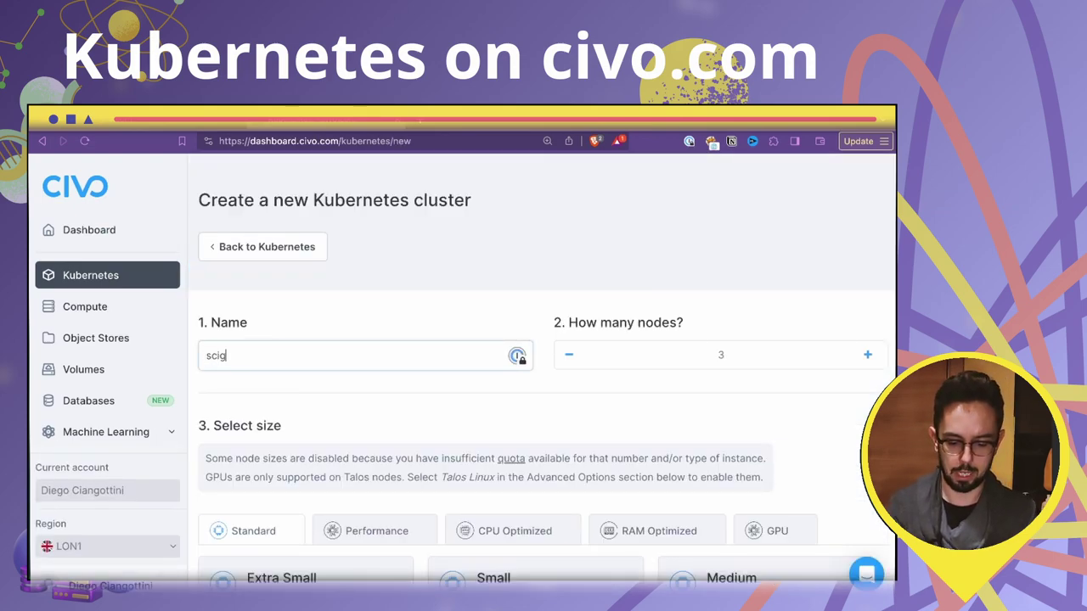
{"action": "type", "text": "eeksdemo"}
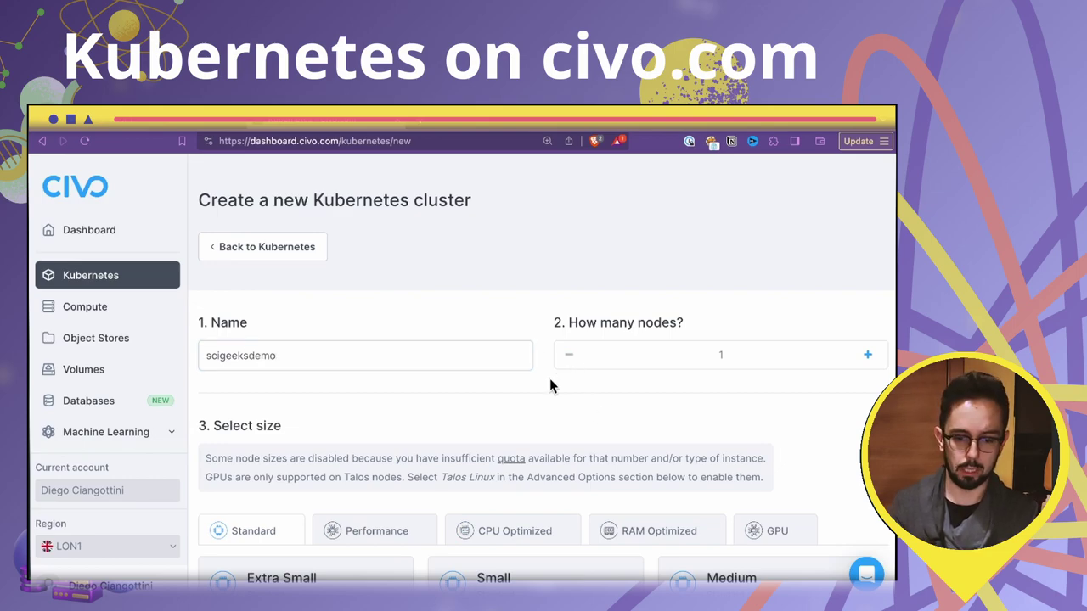
{"action": "scroll", "coordinate": [550, 382], "scroll_direction": "down", "scroll_amount": 2}
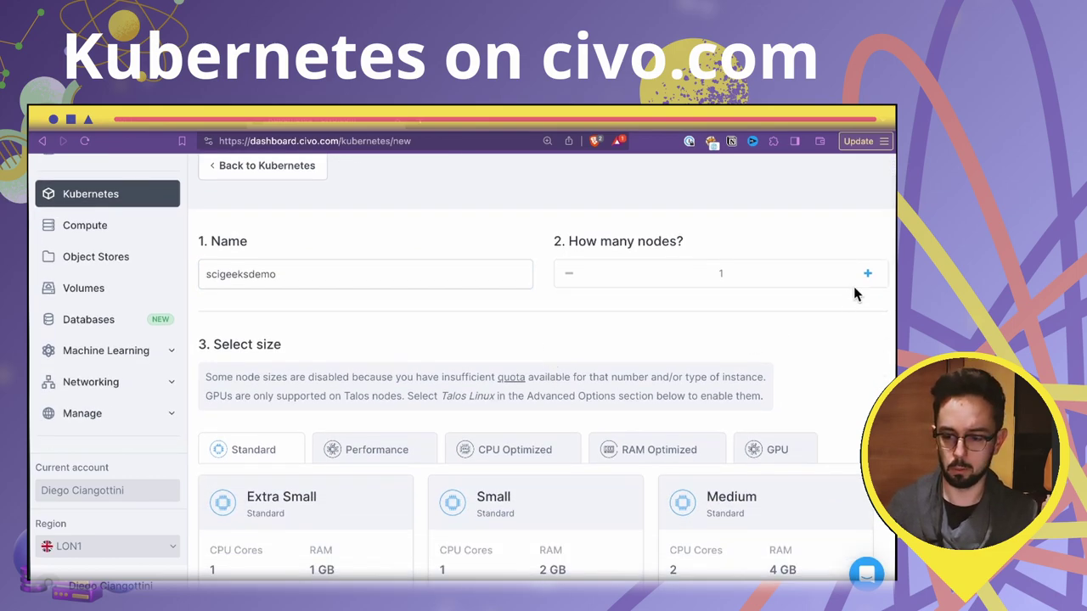
{"action": "left_click", "coordinate": [864, 277]}
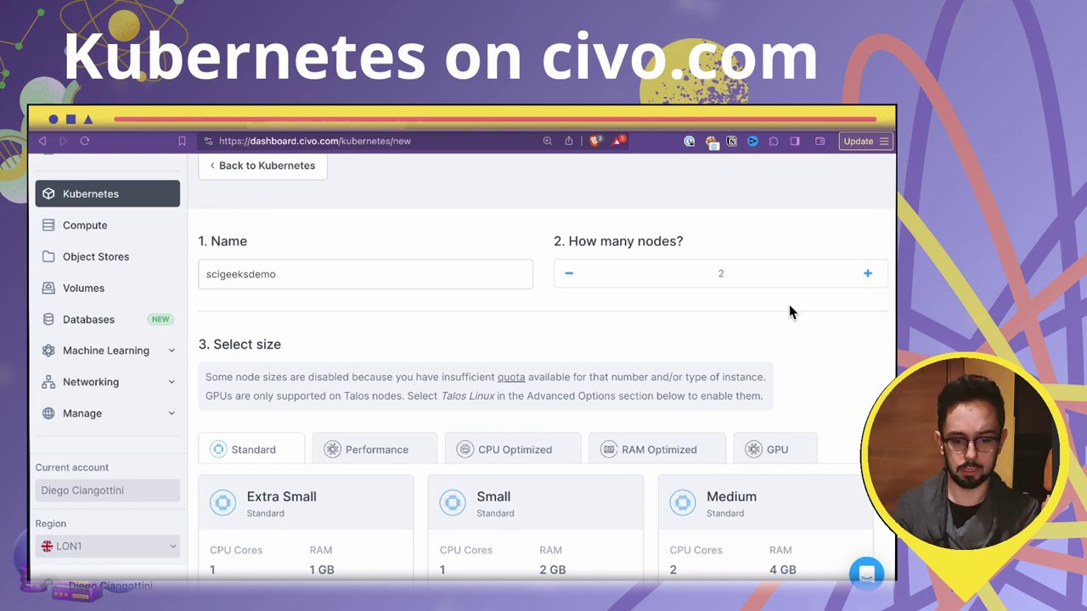
{"action": "scroll", "coordinate": [514, 436], "scroll_direction": "down", "scroll_amount": 5}
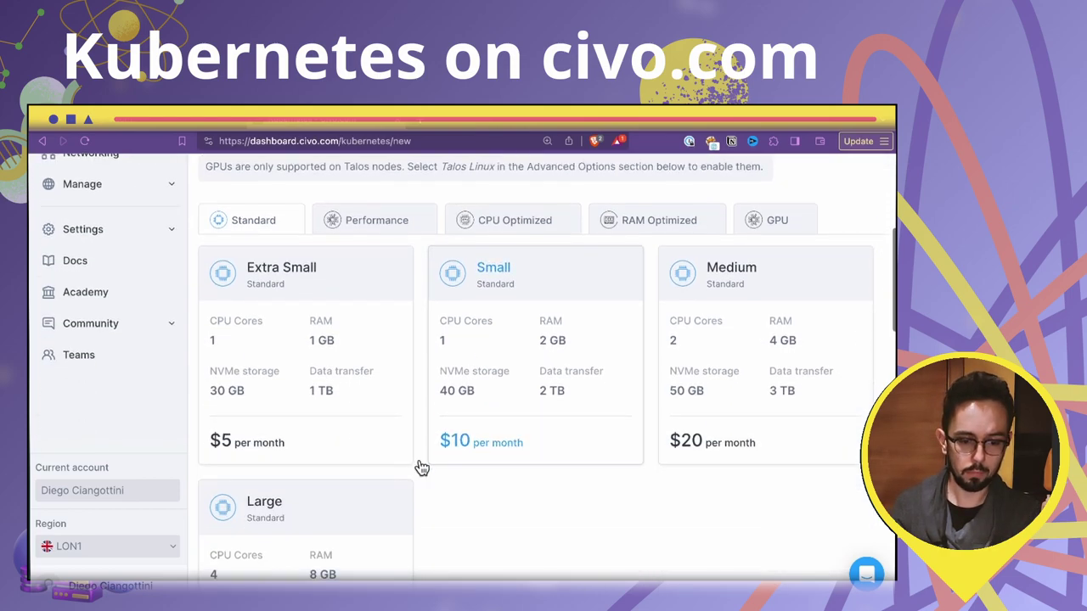
{"action": "left_click", "coordinate": [332, 528]}
{"action": "scroll", "coordinate": [559, 519], "scroll_direction": "down", "scroll_amount": 10}
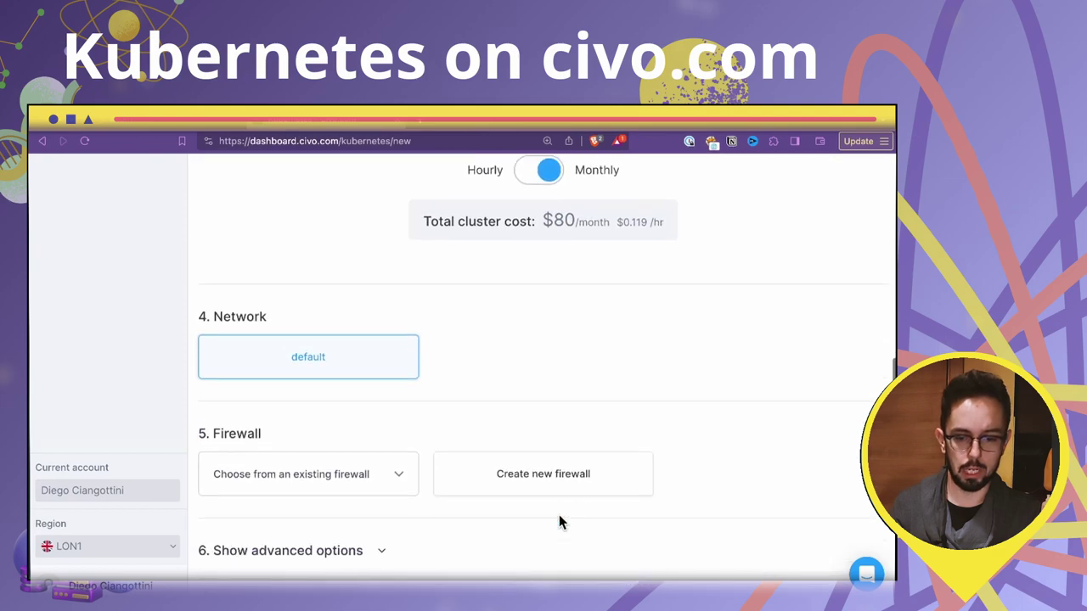
{"action": "scroll", "coordinate": [559, 522], "scroll_direction": "down", "scroll_amount": 3}
{"action": "left_click", "coordinate": [319, 334]}
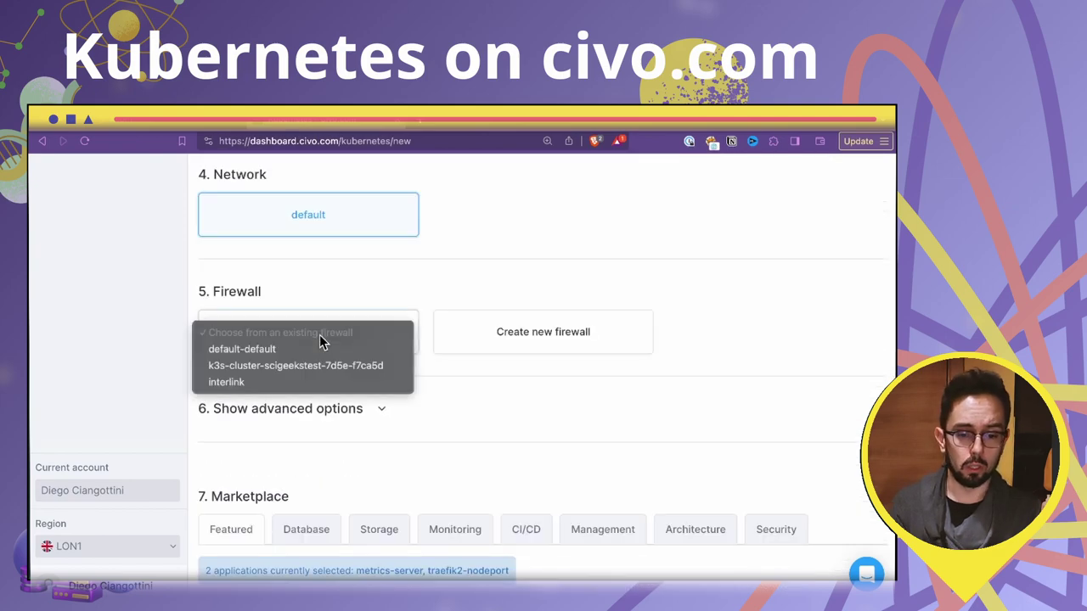
{"action": "left_click", "coordinate": [235, 366]}
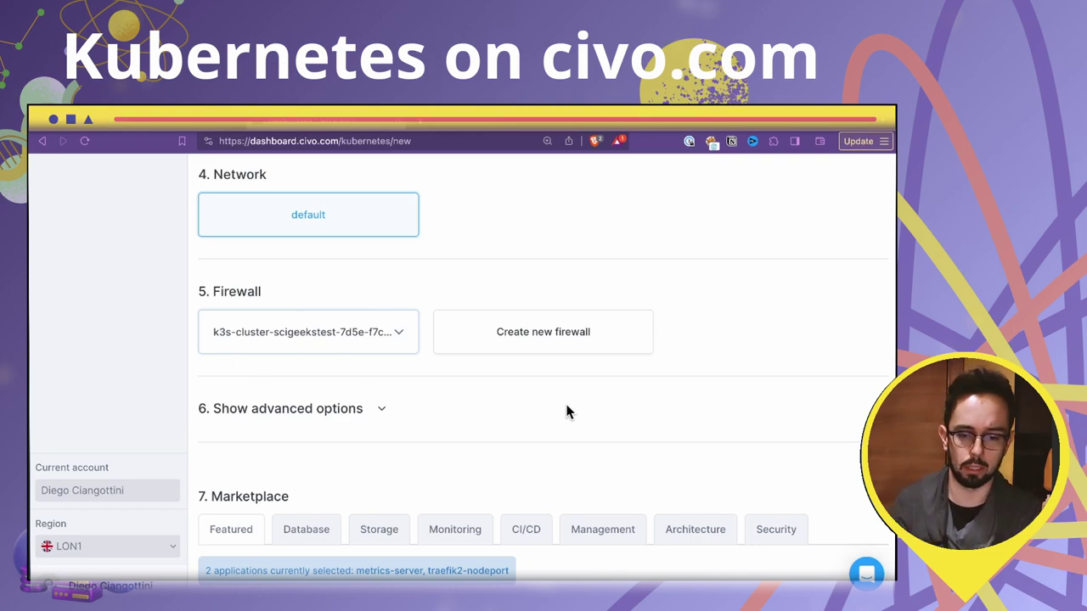
Add Nginx and Cert Manager from the Architecture marketplace apps.
{"action": "scroll", "coordinate": [511, 417], "scroll_direction": "down", "scroll_amount": 5}
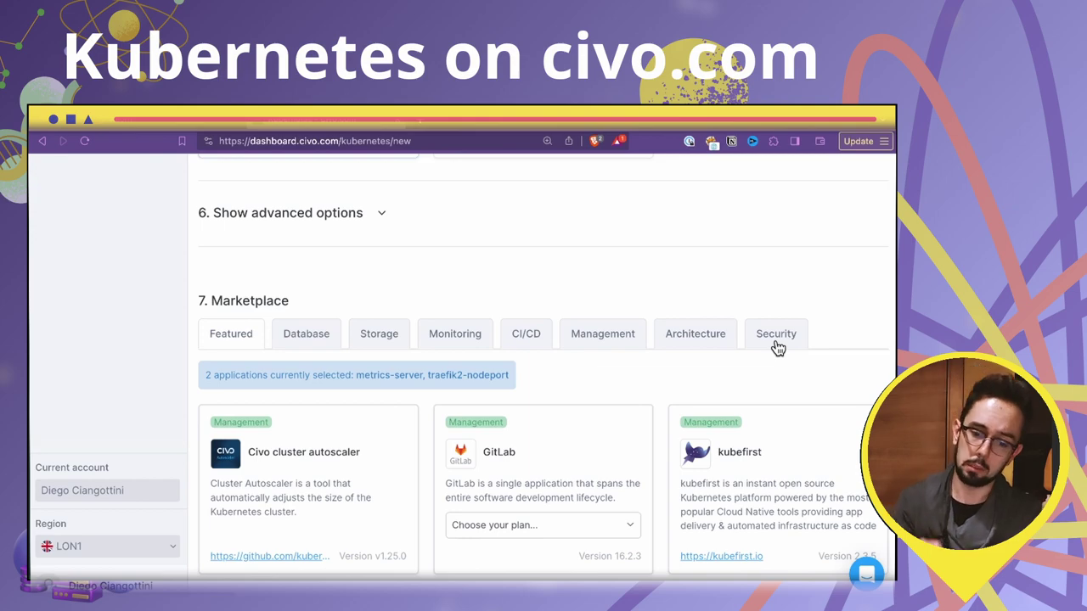
{"action": "left_click", "coordinate": [710, 338]}
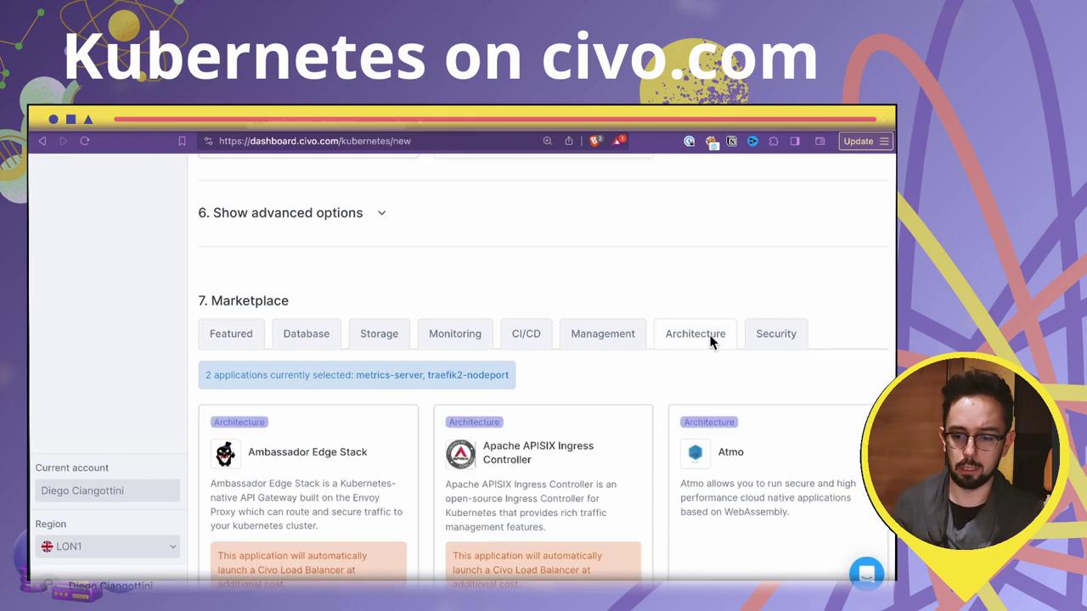
{"action": "left_click", "coordinate": [776, 335]}
{"action": "scroll", "coordinate": [779, 331], "scroll_direction": "down", "scroll_amount": 6}
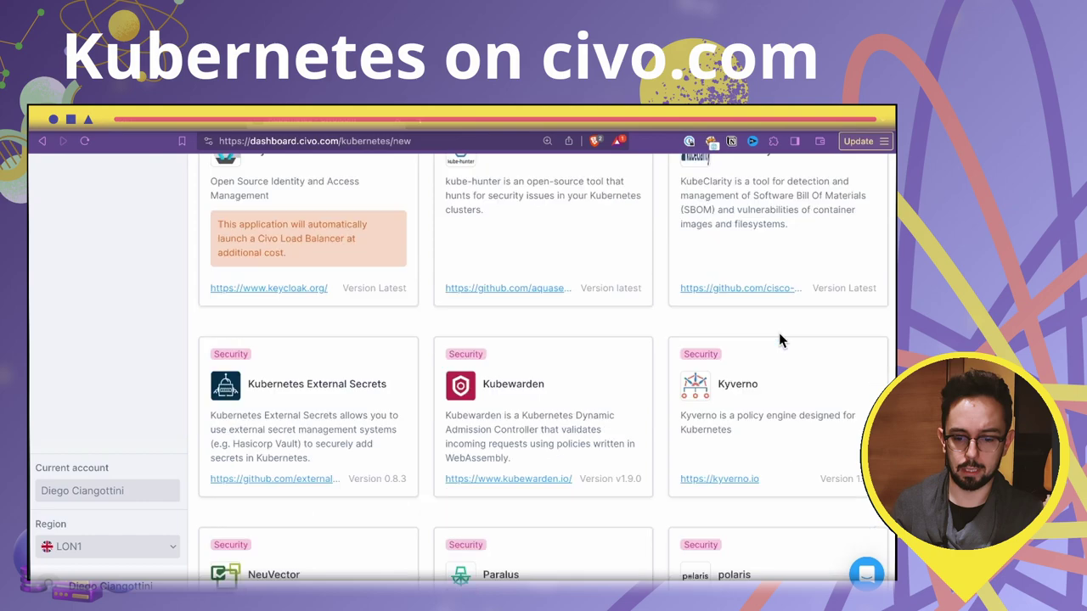
{"action": "scroll", "coordinate": [779, 333], "scroll_direction": "down", "scroll_amount": 3}
{"action": "scroll", "coordinate": [780, 339], "scroll_direction": "up", "scroll_amount": 10}
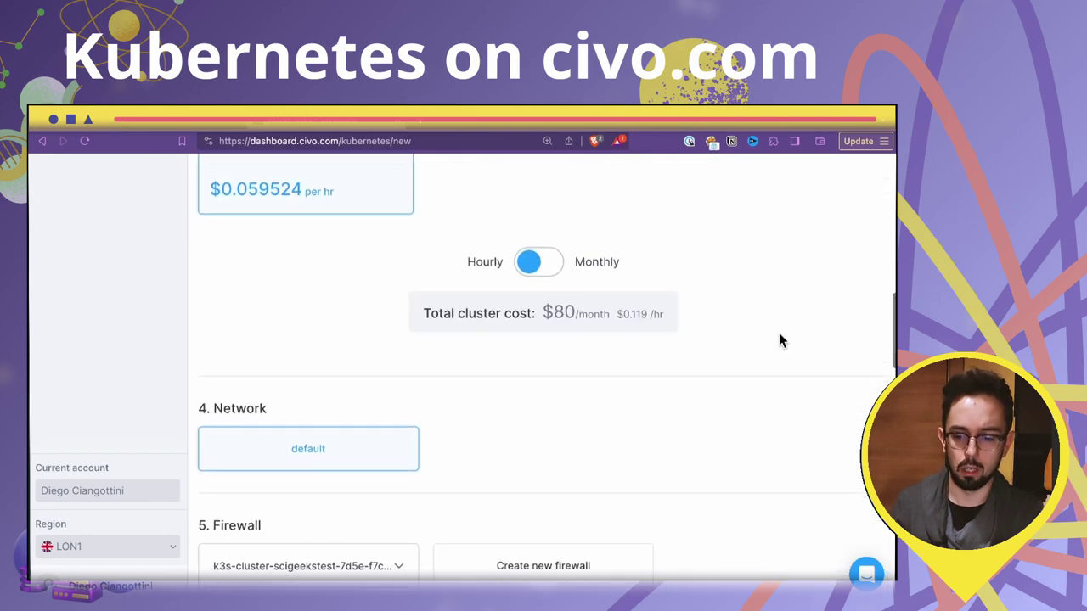
{"action": "scroll", "coordinate": [779, 340], "scroll_direction": "down", "scroll_amount": 5}
{"action": "left_click", "coordinate": [701, 308]}
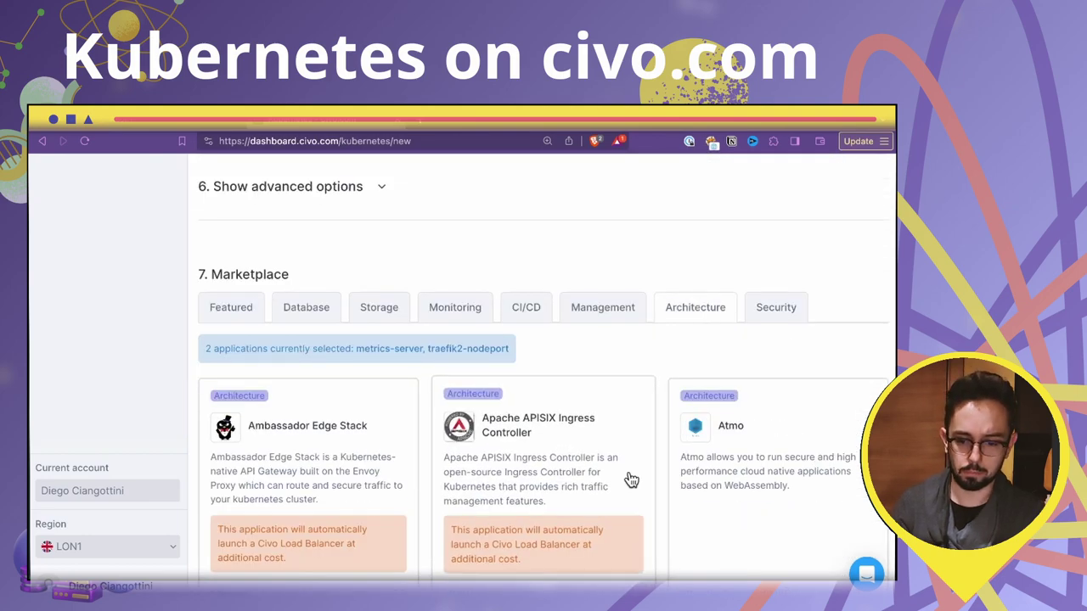
{"action": "scroll", "coordinate": [629, 478], "scroll_direction": "down", "scroll_amount": 5}
{"action": "scroll", "coordinate": [628, 480], "scroll_direction": "down", "scroll_amount": 7}
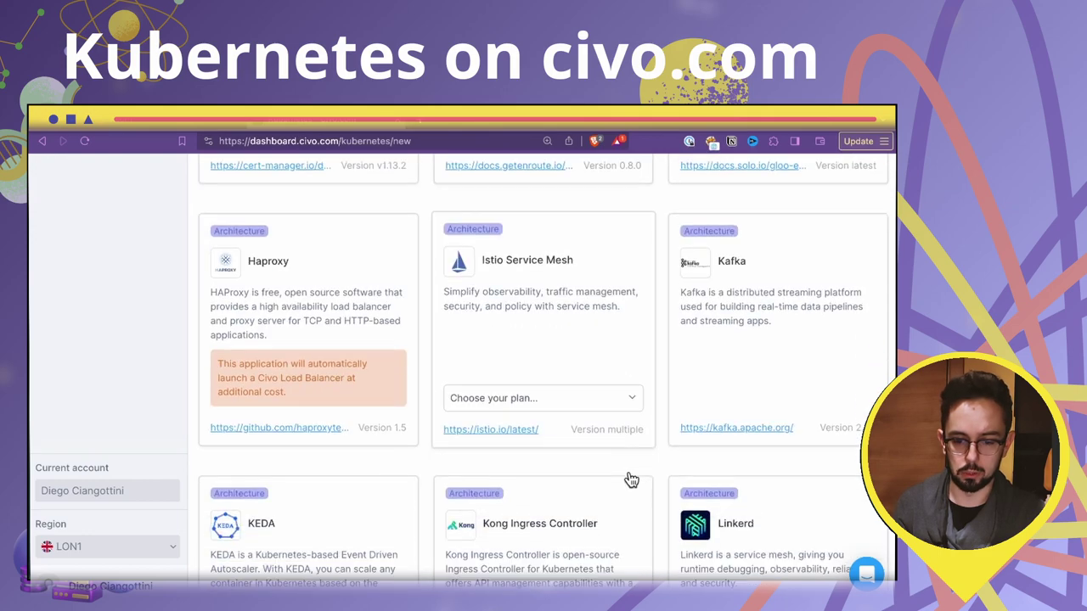
{"action": "scroll", "coordinate": [628, 479], "scroll_direction": "down", "scroll_amount": 5}
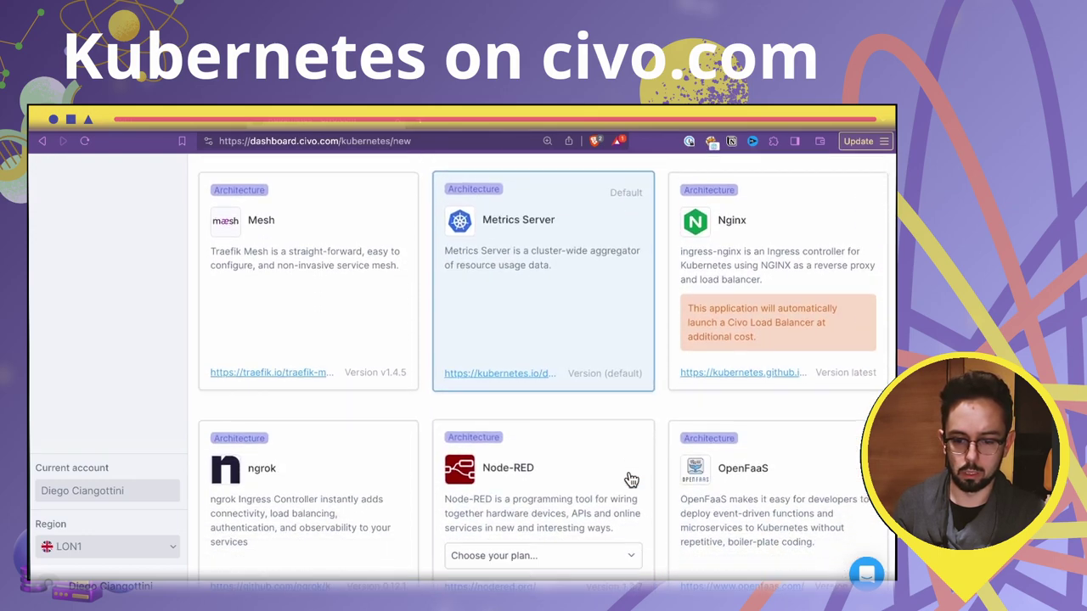
{"action": "left_click", "coordinate": [786, 247]}
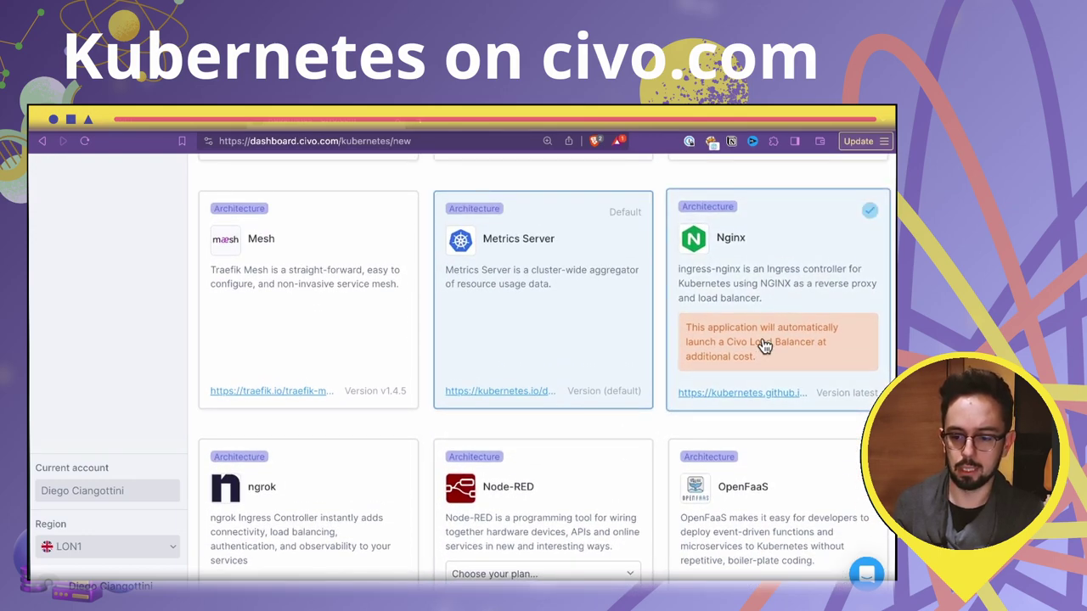
{"action": "scroll", "coordinate": [767, 348], "scroll_direction": "down", "scroll_amount": 10}
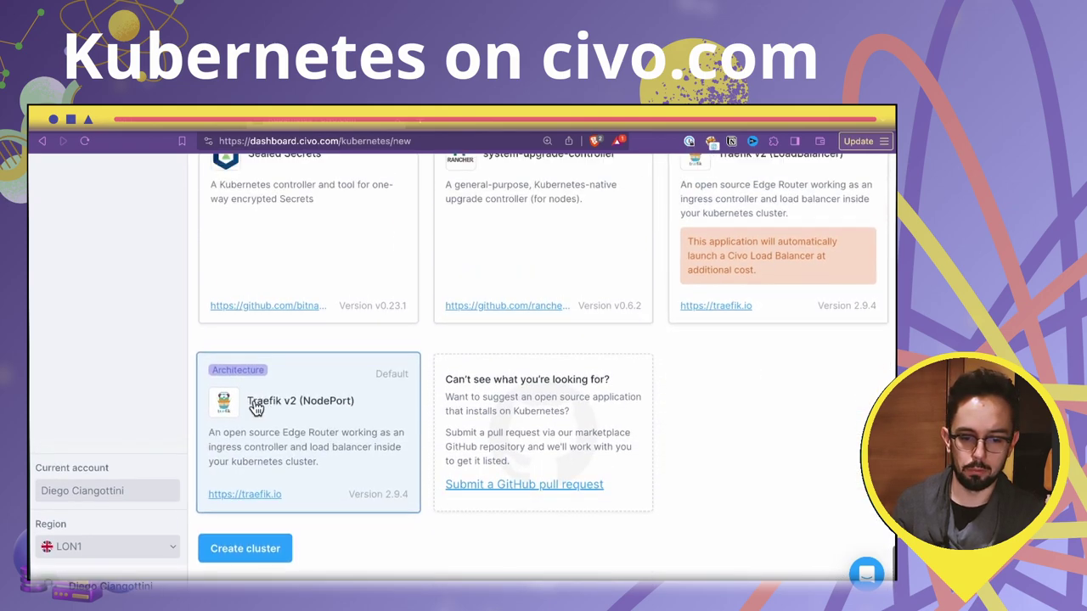
{"action": "scroll", "coordinate": [456, 407], "scroll_direction": "up", "scroll_amount": 3}
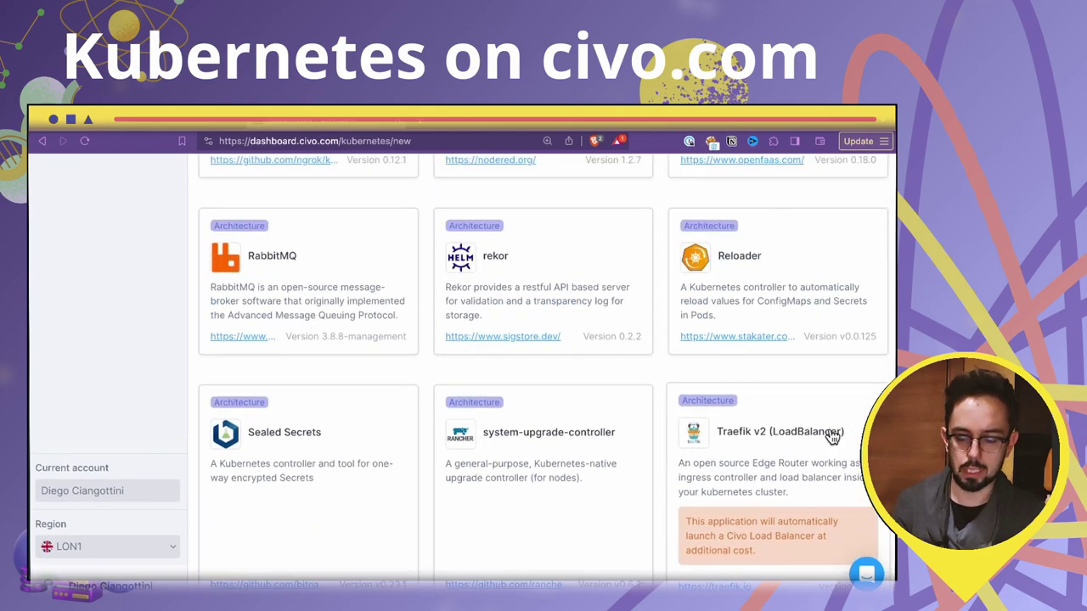
{"action": "scroll", "coordinate": [832, 436], "scroll_direction": "up", "scroll_amount": 10}
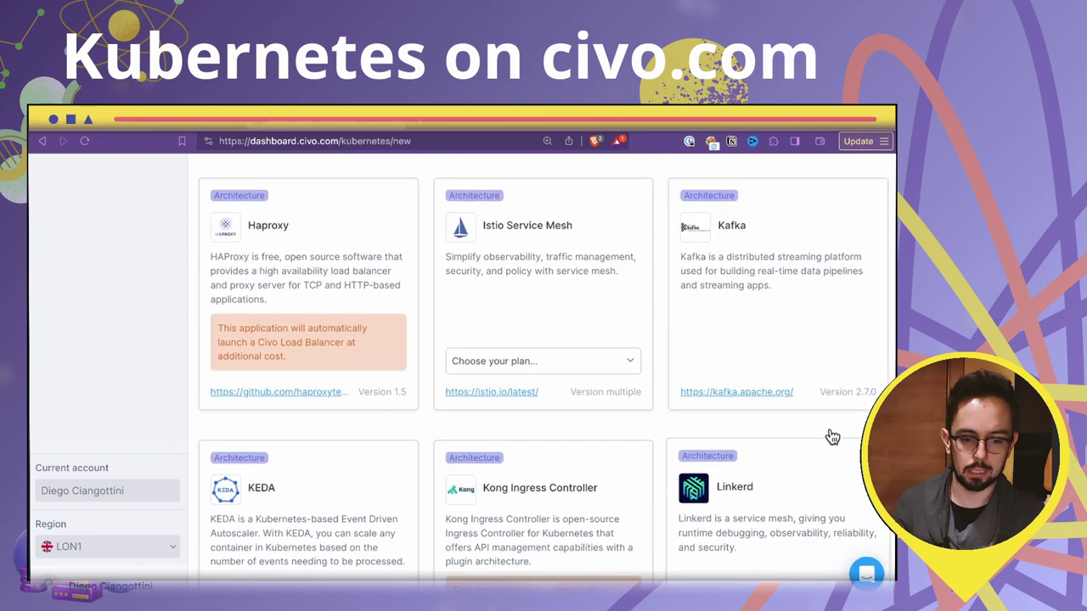
{"action": "scroll", "coordinate": [832, 437], "scroll_direction": "up", "scroll_amount": 5}
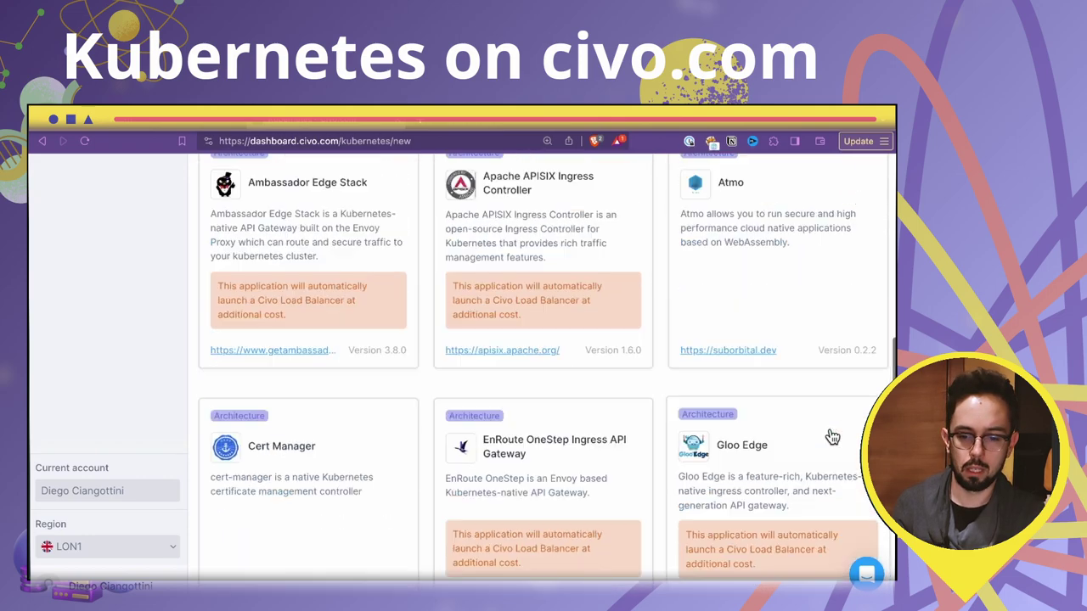
{"action": "scroll", "coordinate": [832, 437], "scroll_direction": "up", "scroll_amount": 2}
{"action": "scroll", "coordinate": [828, 437], "scroll_direction": "down", "scroll_amount": 2}
{"action": "left_click", "coordinate": [339, 485]}
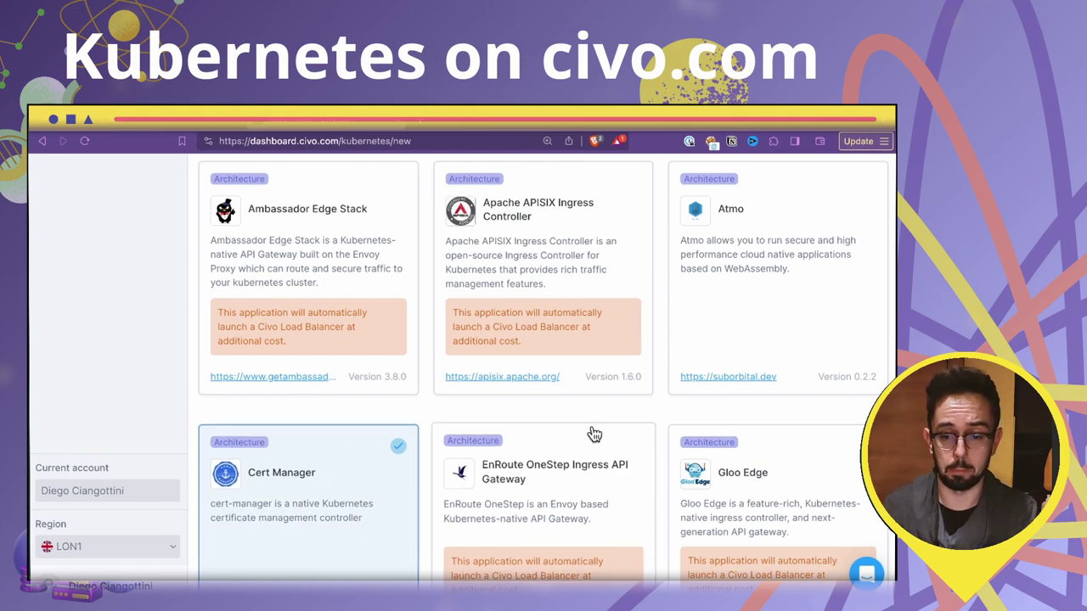
Add Longhorn from Storage, making the apps cert-manager, longhorn, metrics-server and nginx.
{"action": "scroll", "coordinate": [632, 416], "scroll_direction": "up", "scroll_amount": 1}
{"action": "scroll", "coordinate": [632, 409], "scroll_direction": "up", "scroll_amount": 2}
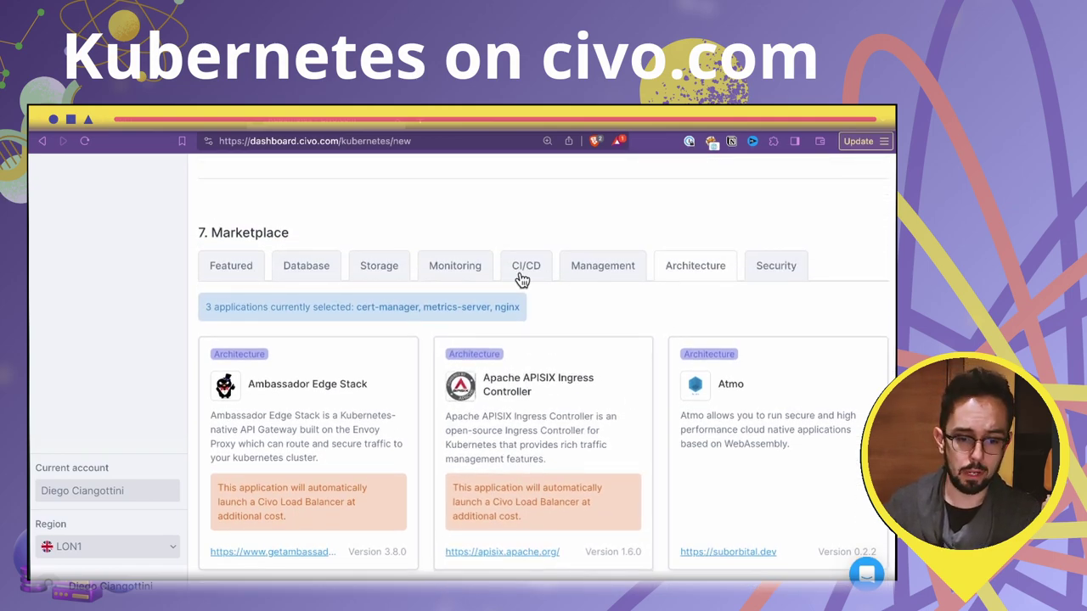
{"action": "left_click_drag", "start_coordinate": [355, 309], "coordinate": [523, 315]}
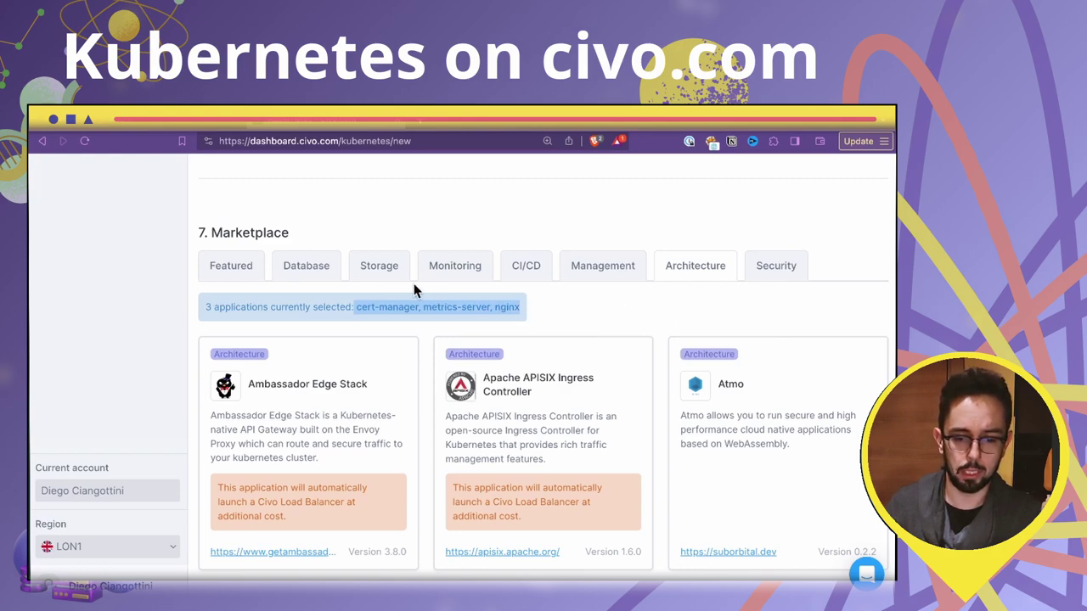
{"action": "left_click", "coordinate": [361, 264]}
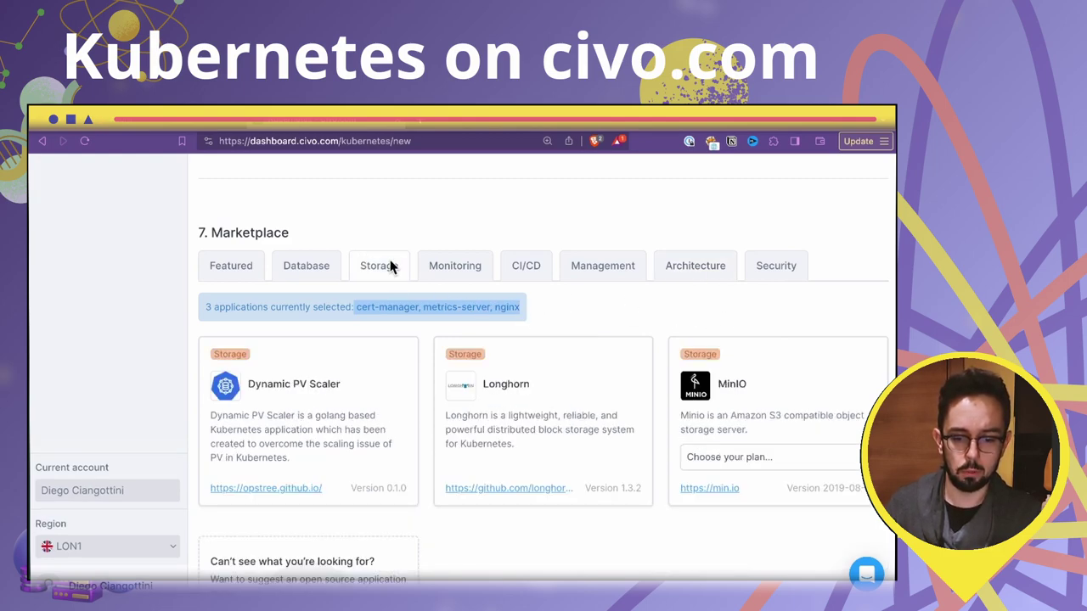
{"action": "left_click", "coordinate": [574, 408]}
{"action": "left_click_drag", "start_coordinate": [354, 307], "coordinate": [568, 314]}
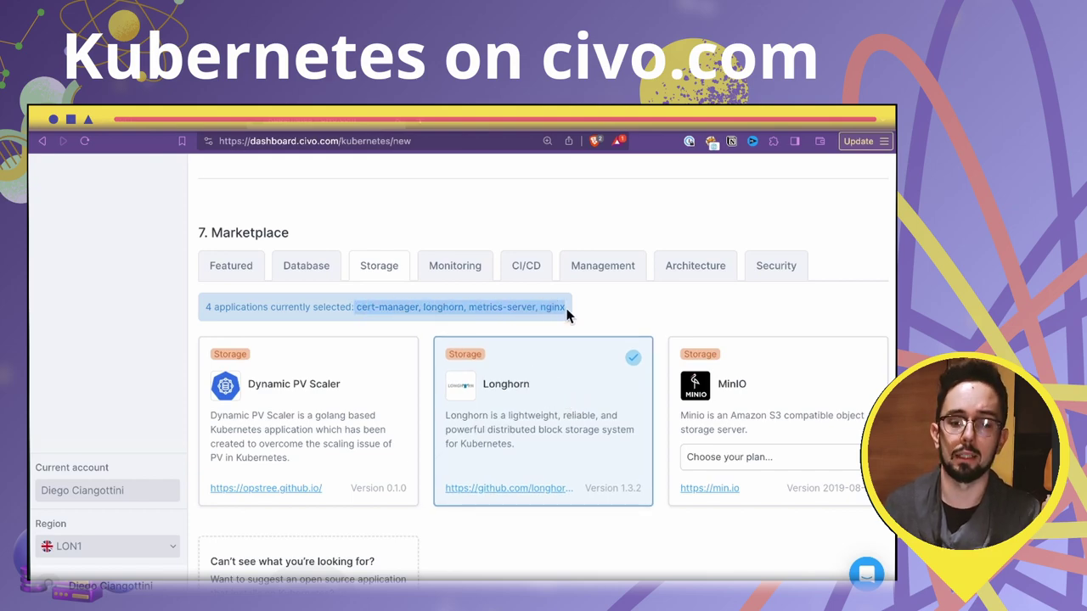
{"action": "left_click", "coordinate": [237, 270]}
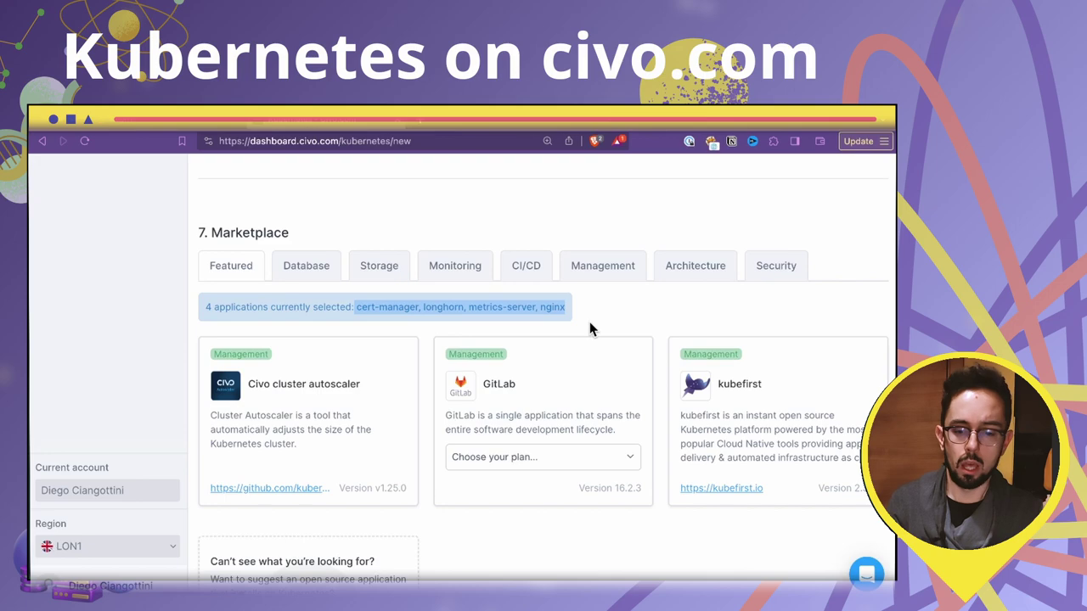
{"action": "scroll", "coordinate": [701, 294], "scroll_direction": "up", "scroll_amount": 5}
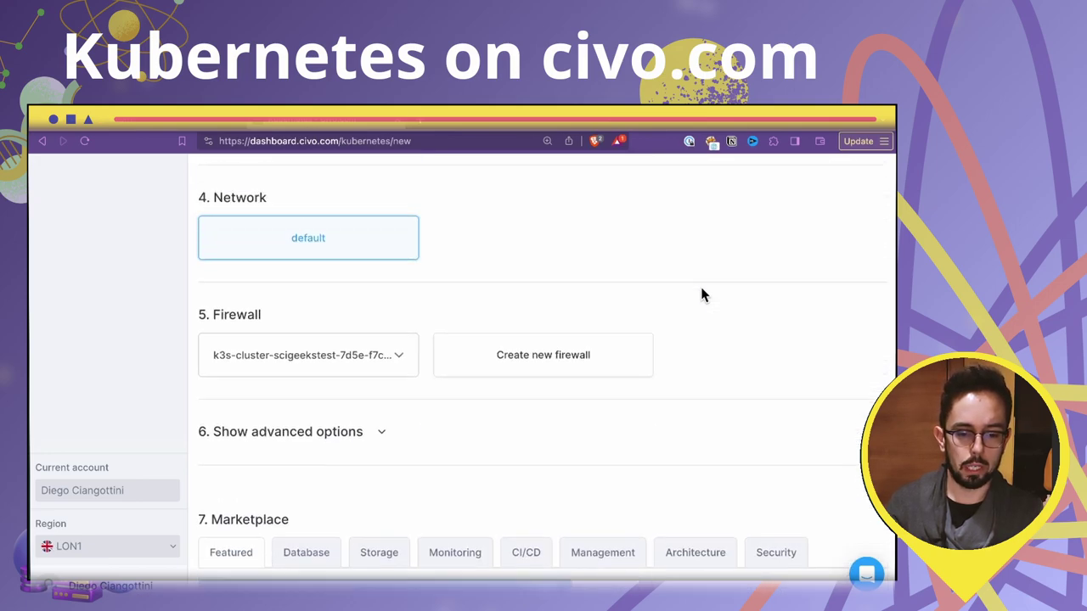
Create the scigeeksdemo cluster with these settings and note its remaining build time.
{"action": "left_click", "coordinate": [378, 464]}
{"action": "scroll", "coordinate": [374, 463], "scroll_direction": "down", "scroll_amount": 2}
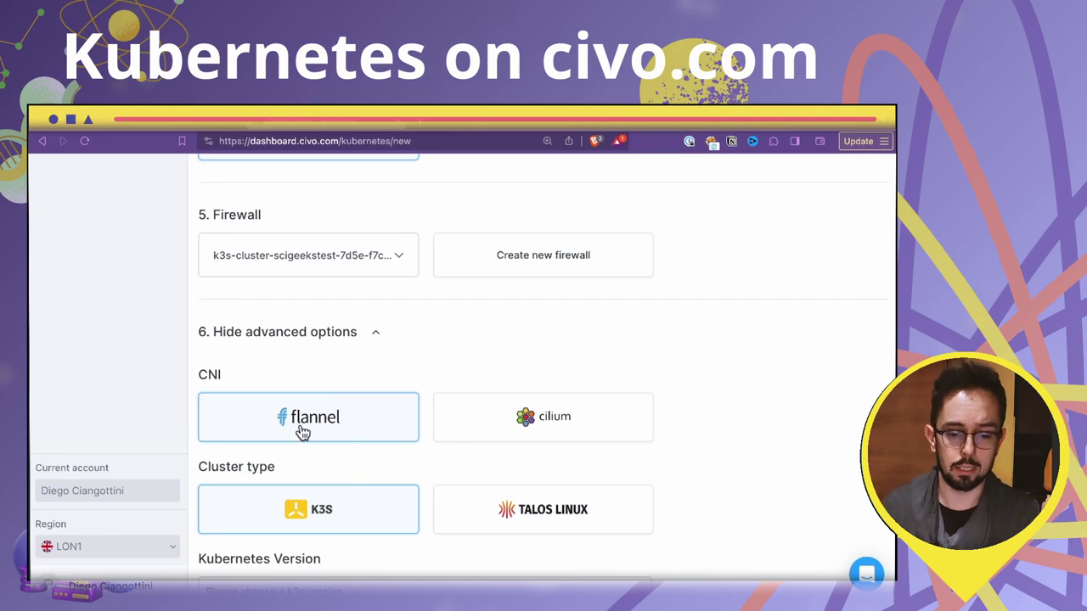
{"action": "left_click", "coordinate": [374, 336]}
{"action": "scroll", "coordinate": [514, 348], "scroll_direction": "down", "scroll_amount": 3}
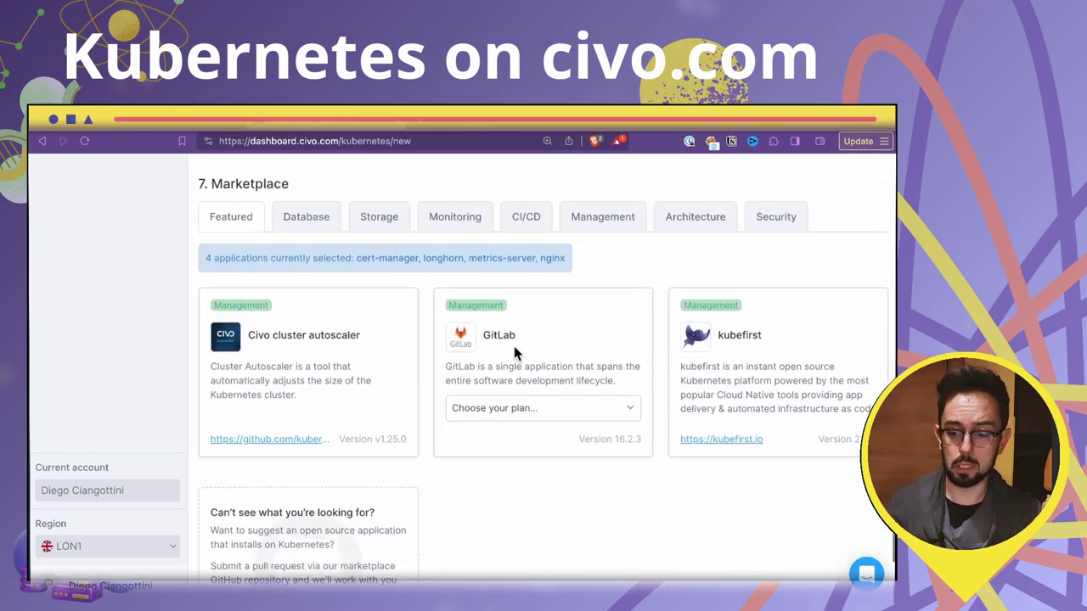
{"action": "scroll", "coordinate": [514, 349], "scroll_direction": "down", "scroll_amount": 3}
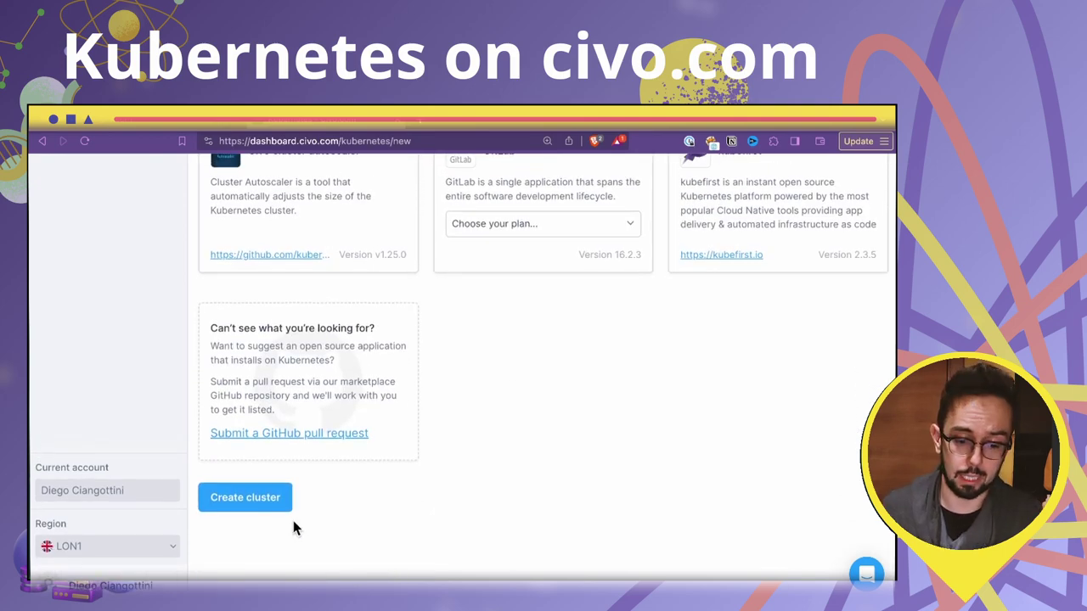
{"action": "left_click", "coordinate": [255, 498]}
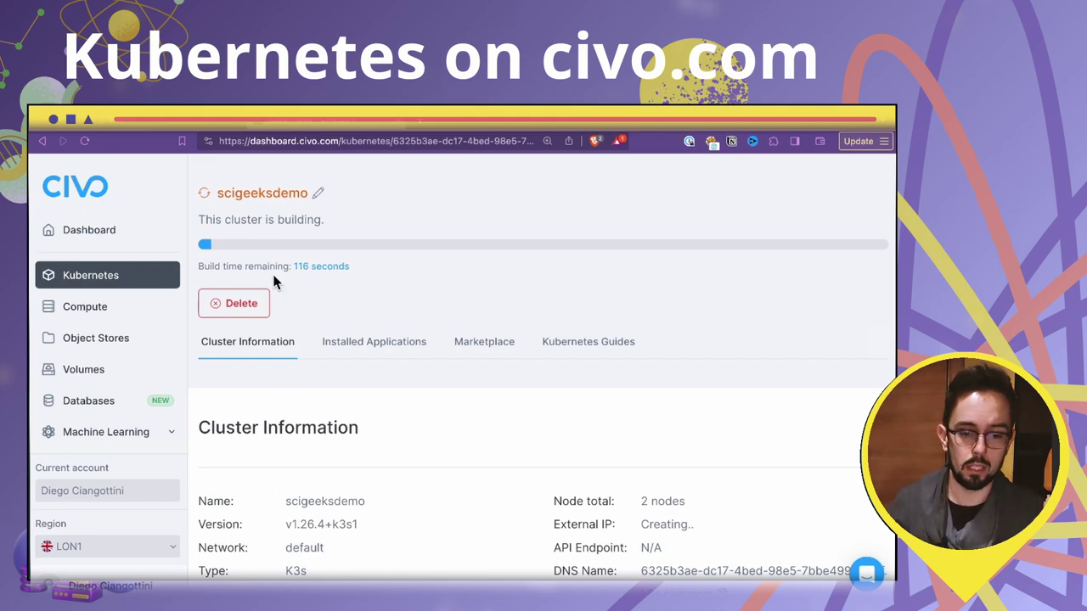
{"action": "left_click_drag", "start_coordinate": [202, 266], "coordinate": [323, 264]}
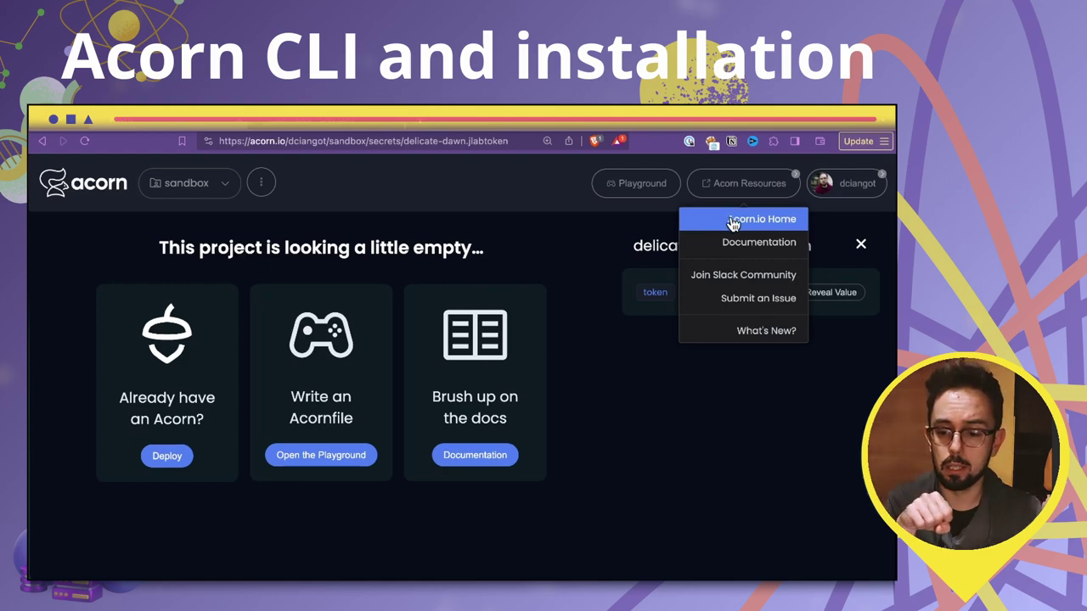
Find the brew install line on Acorn's CLI Installation and Upgrade docs page.
{"action": "left_click", "coordinate": [762, 247]}
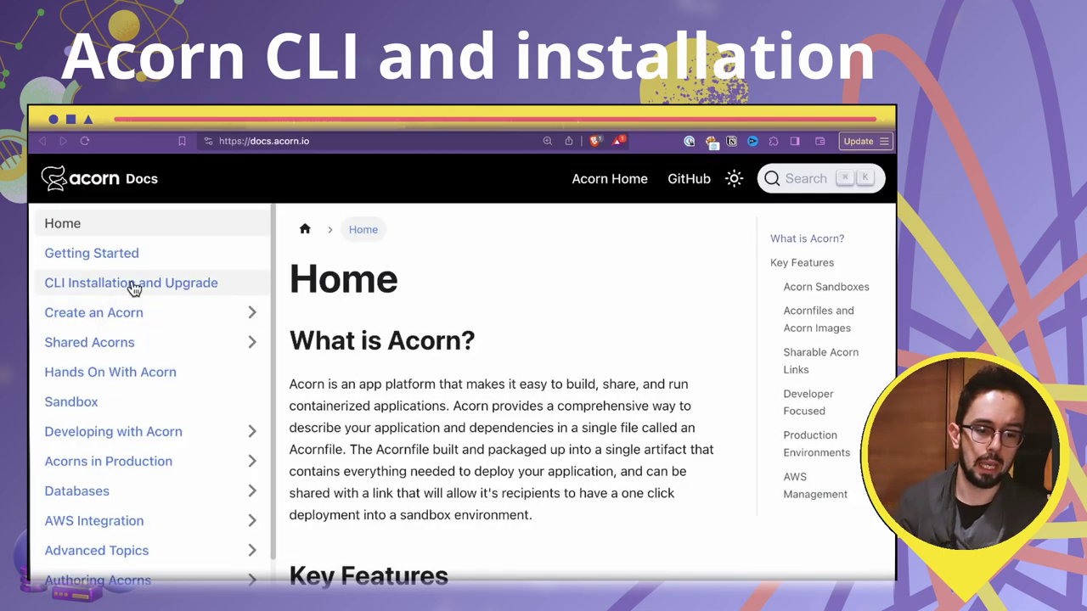
{"action": "left_click", "coordinate": [145, 284]}
{"action": "scroll", "coordinate": [636, 370], "scroll_direction": "down", "scroll_amount": 2}
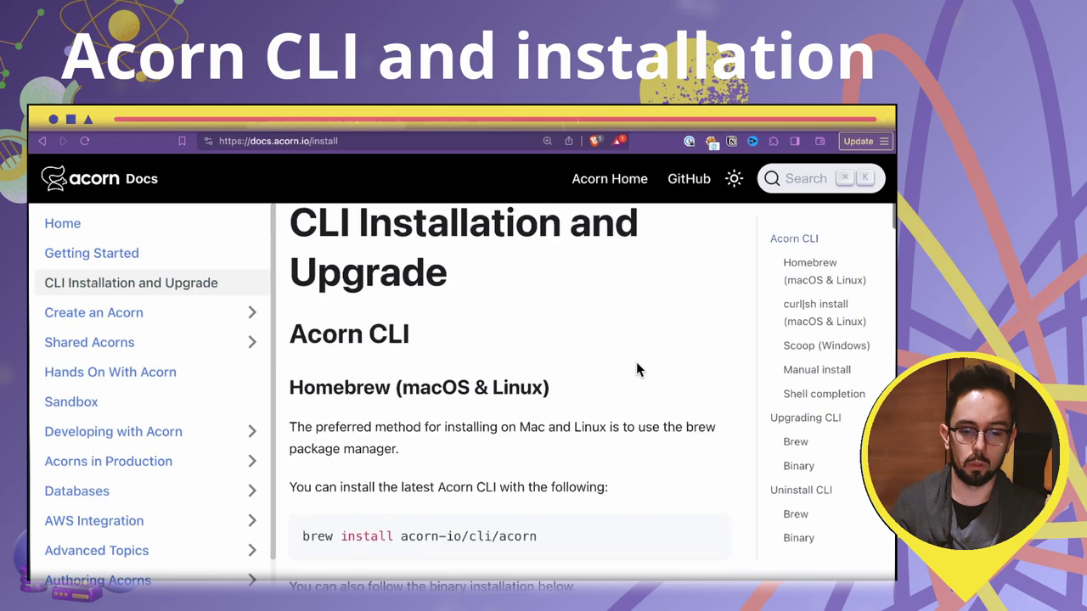
{"action": "scroll", "coordinate": [678, 506], "scroll_direction": "down", "scroll_amount": 2}
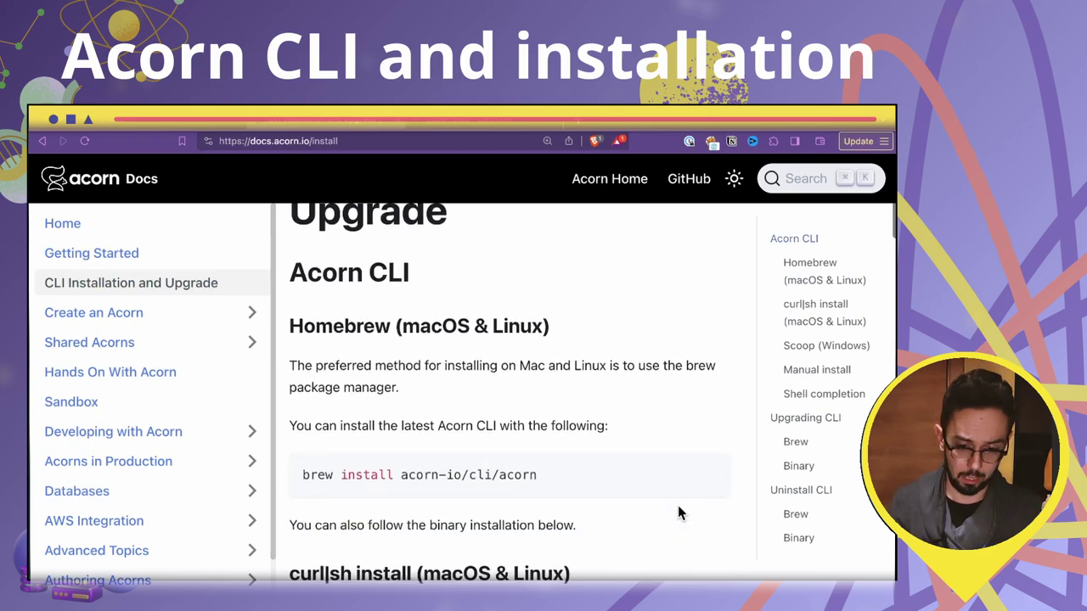
{"action": "left_click_drag", "start_coordinate": [558, 481], "coordinate": [311, 468]}
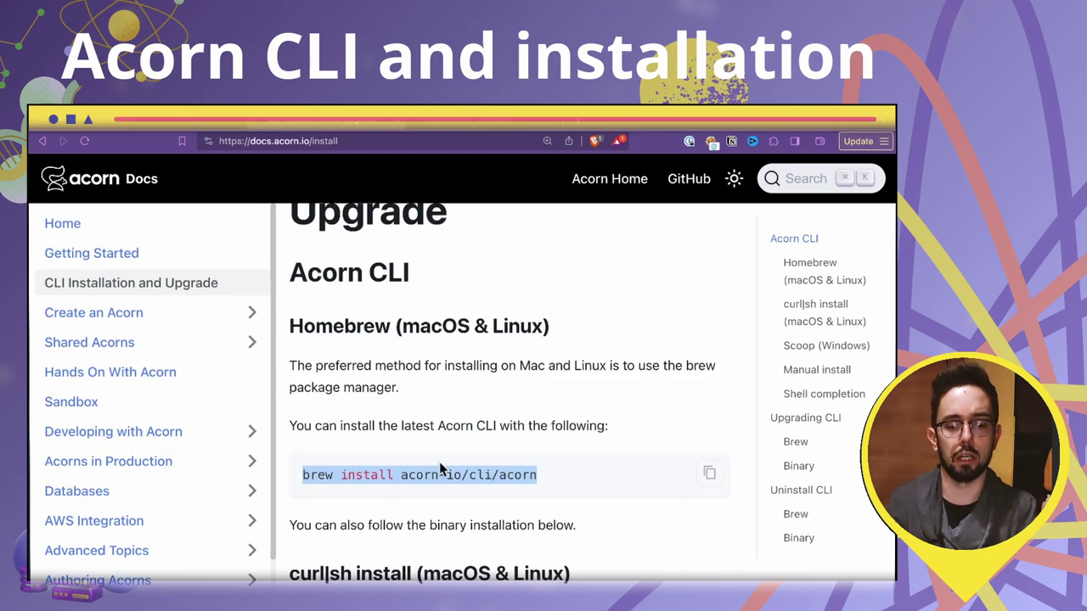
{"action": "scroll", "coordinate": [440, 468], "scroll_direction": "down", "scroll_amount": 3}
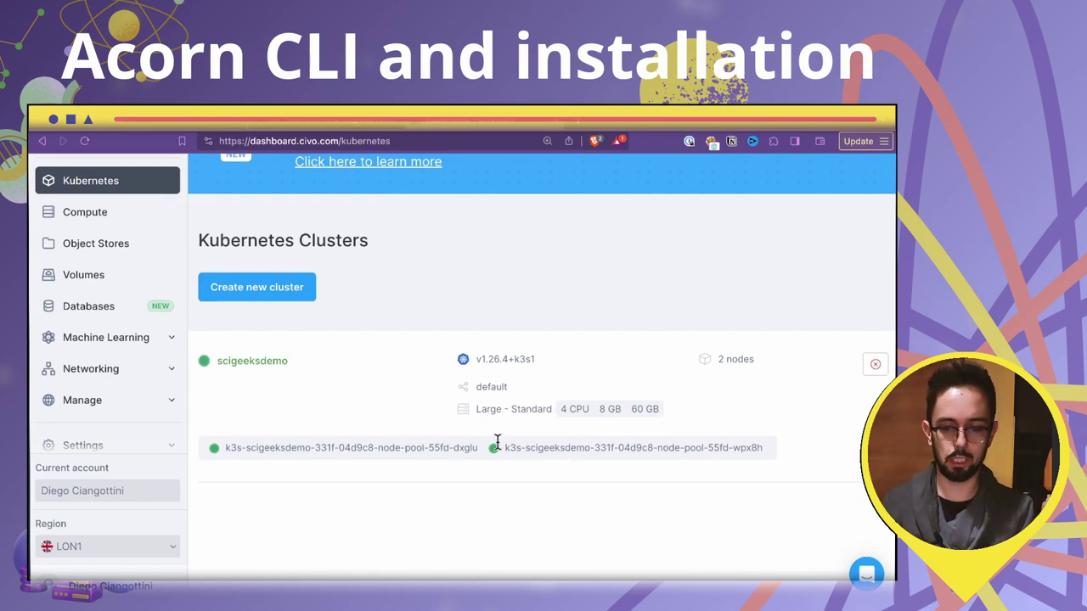
Save scigeeksdemo's kubeconfig as civo-scigeeksdemo-kubeconfig in Downloads, then return to the terminal.
{"action": "scroll", "coordinate": [479, 442], "scroll_direction": "down", "scroll_amount": 1}
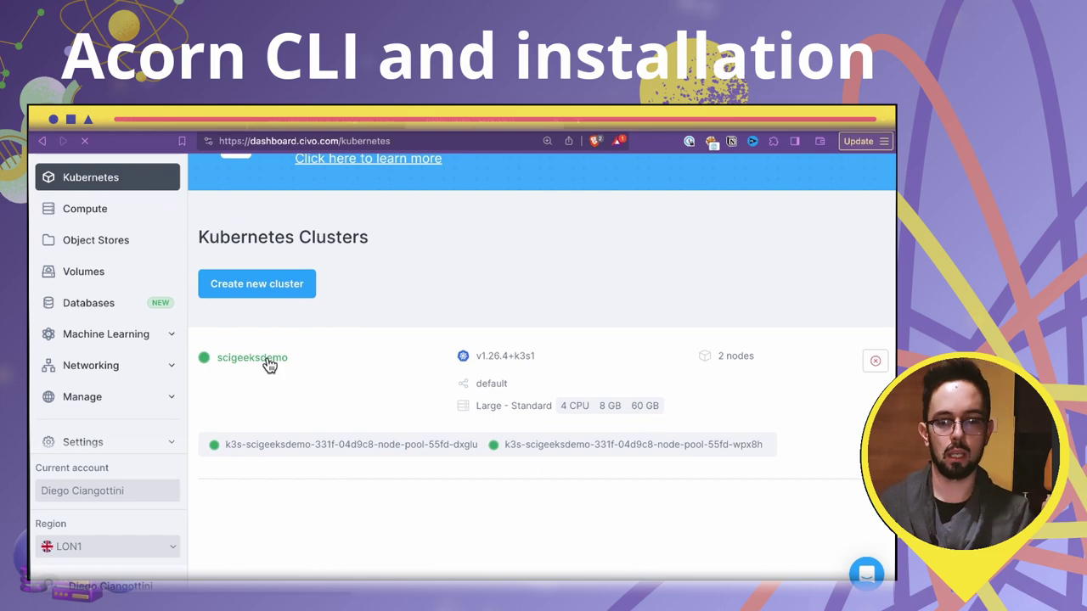
{"action": "left_click", "coordinate": [267, 360]}
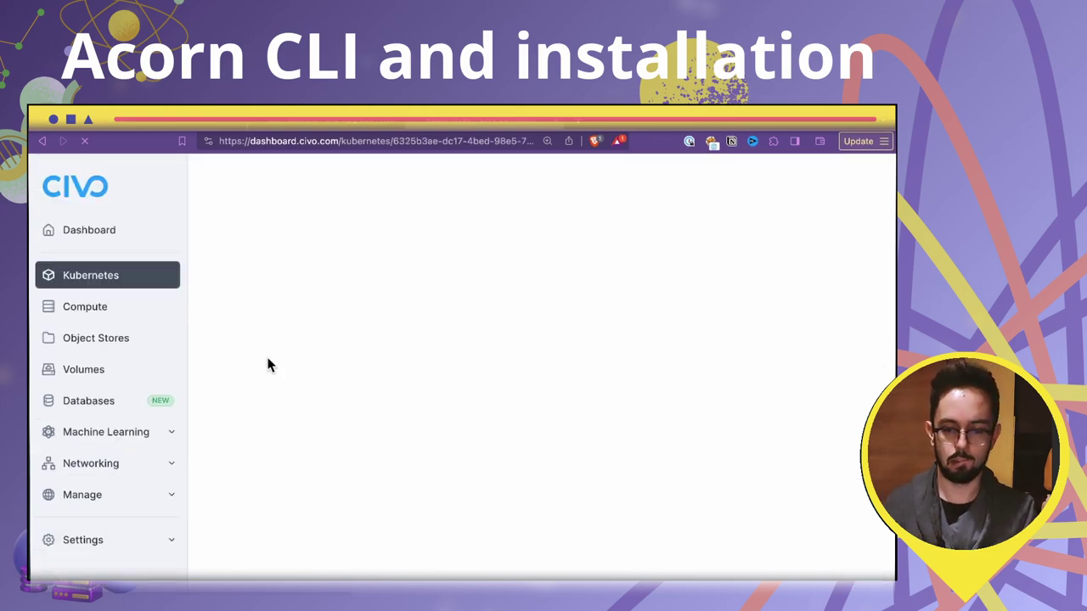
{"action": "scroll", "coordinate": [268, 363], "scroll_direction": "down", "scroll_amount": 3}
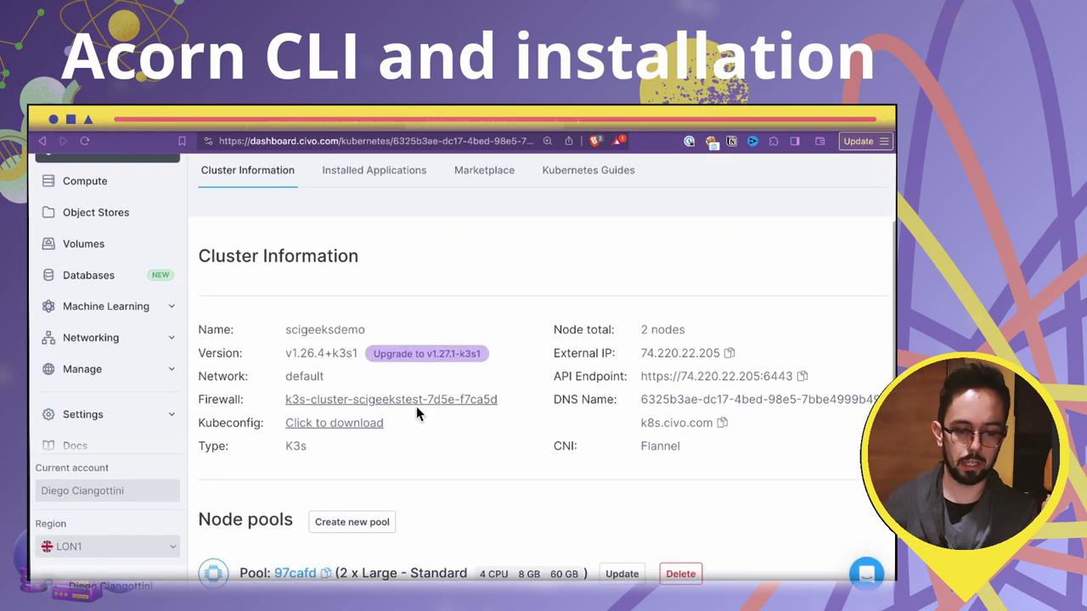
{"action": "left_click", "coordinate": [350, 431]}
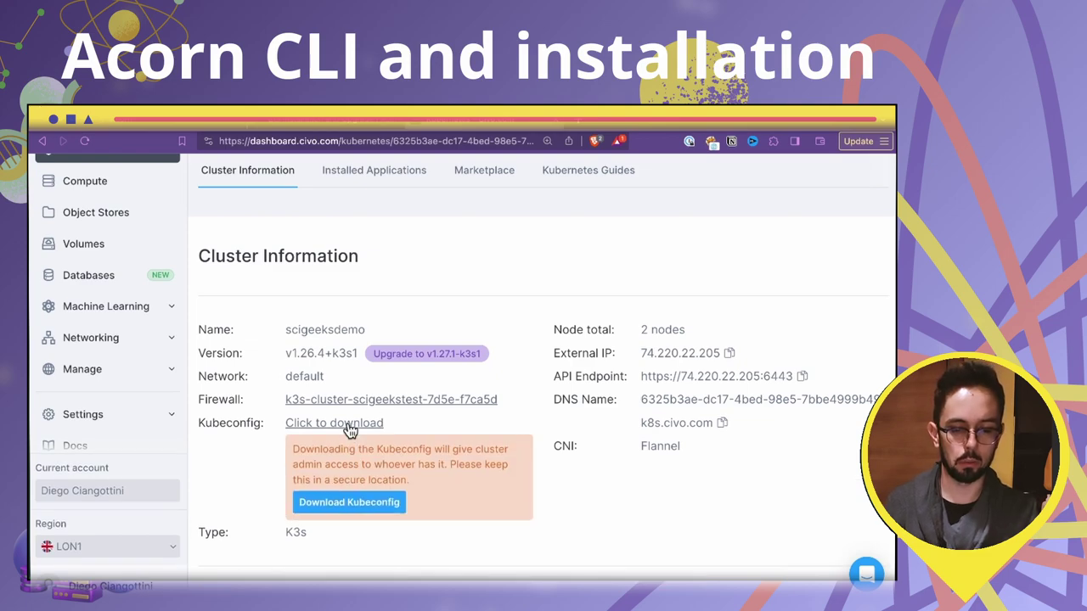
{"action": "left_click", "coordinate": [348, 503]}
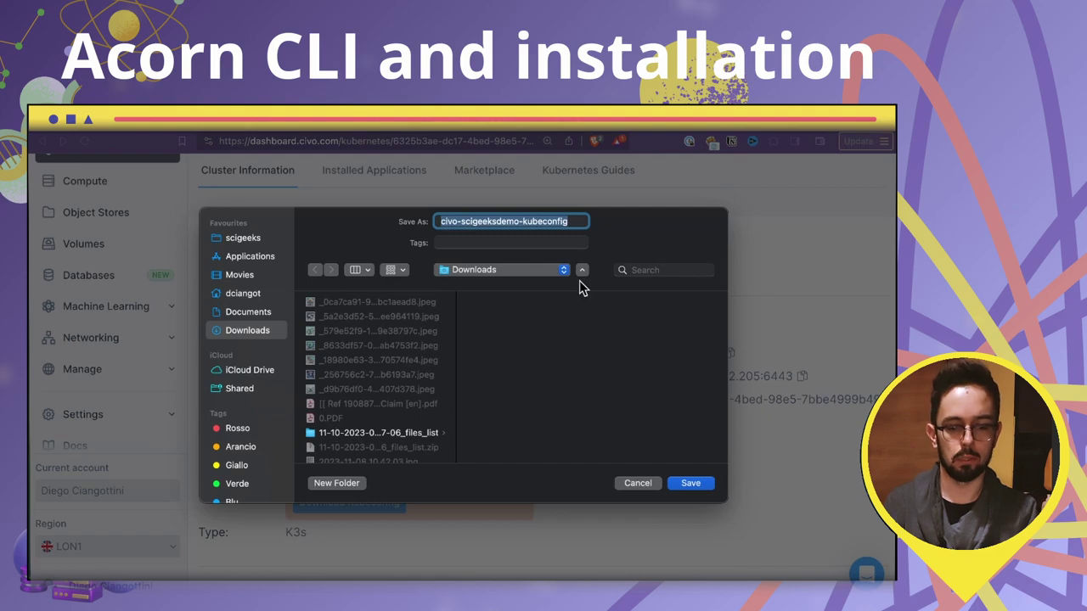
{"action": "left_click", "coordinate": [690, 482]}
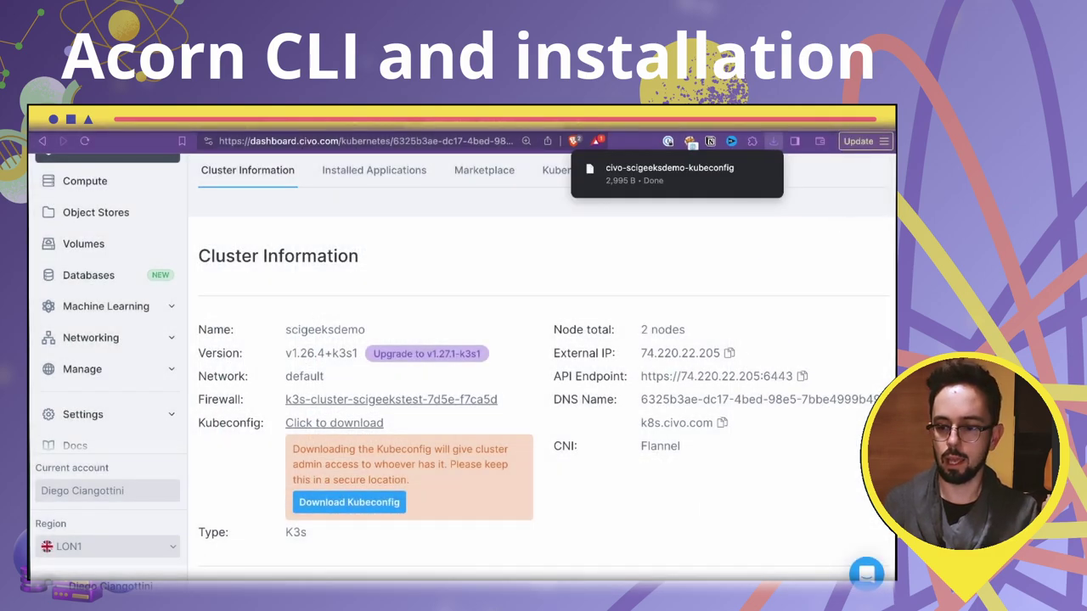
{"action": "key", "text": "super+Tab"}
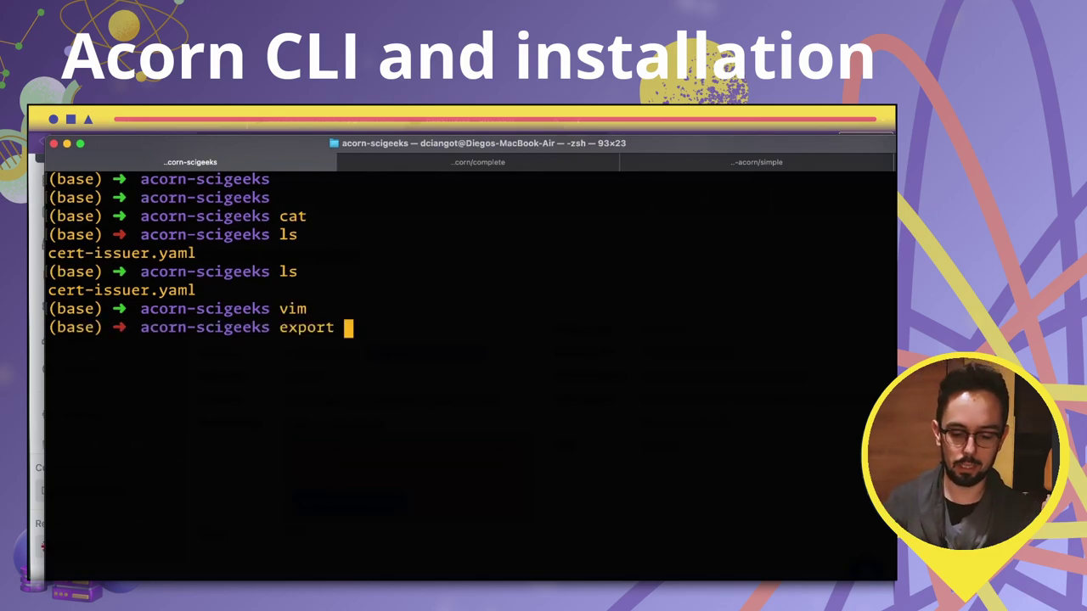
Abandon a mistyped KUBECONFIG line by commenting it out with #.
{"action": "type", "text": "KUBEC"}
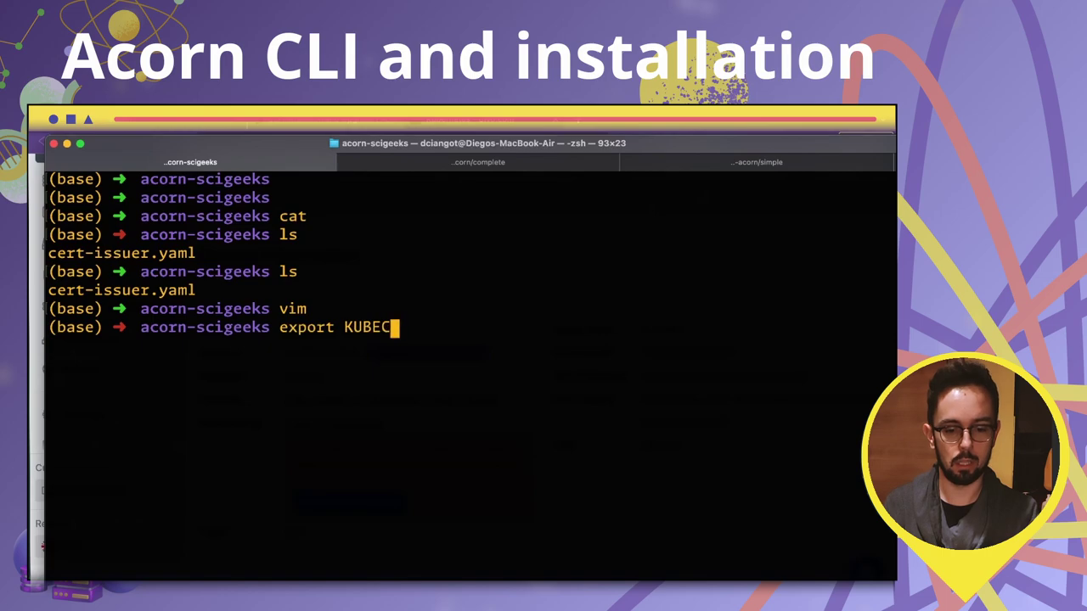
{"action": "type", "text": "ONFIG=!"}
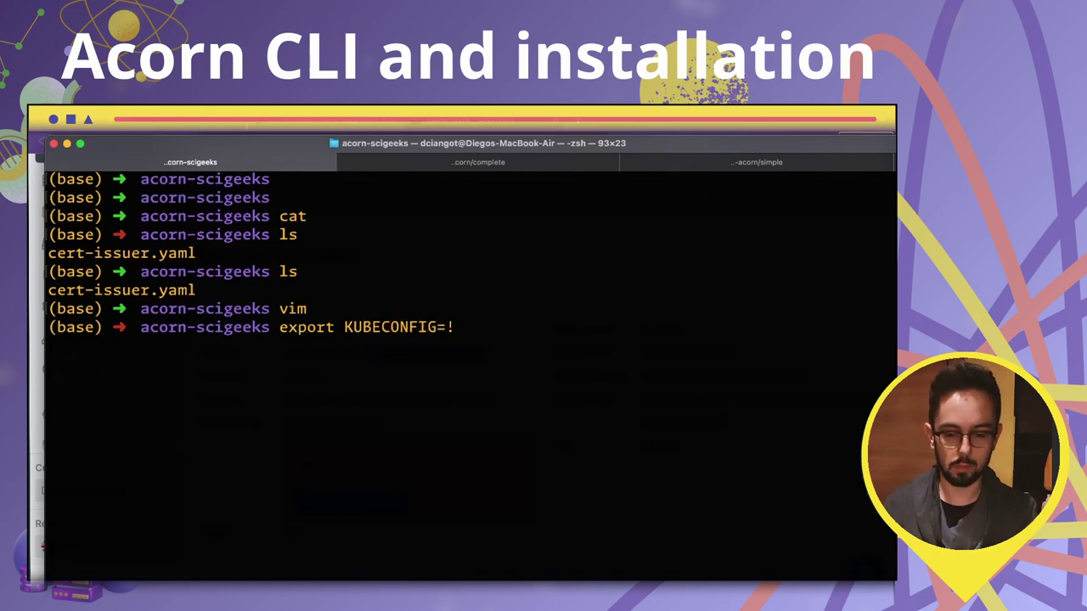
{"action": "key", "text": "BackSpace"}
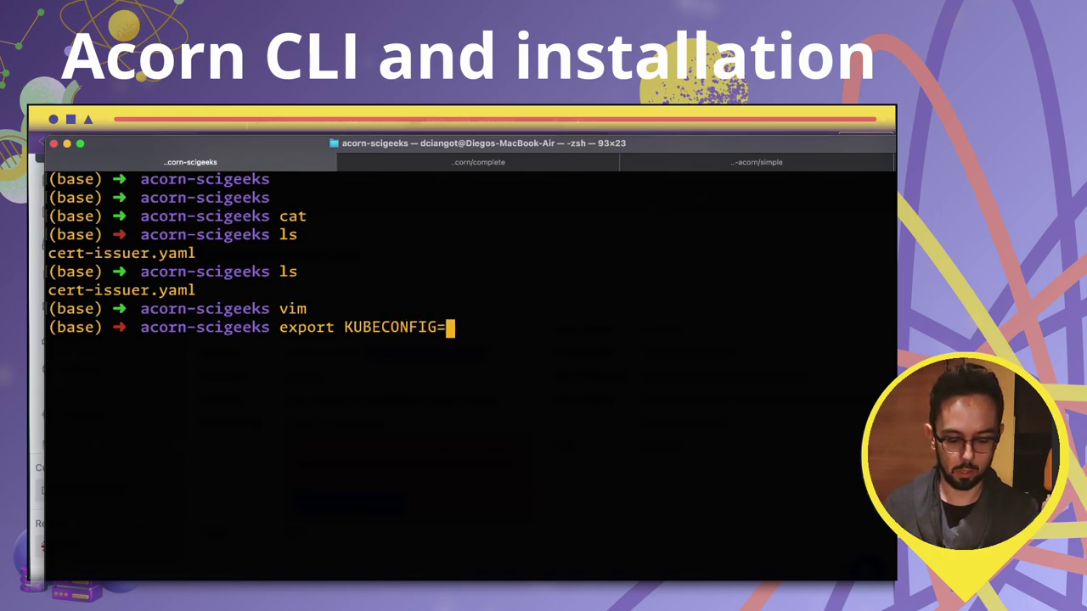
{"action": "type", "text": "~/"}
{"action": "type", "text": "Dow"}
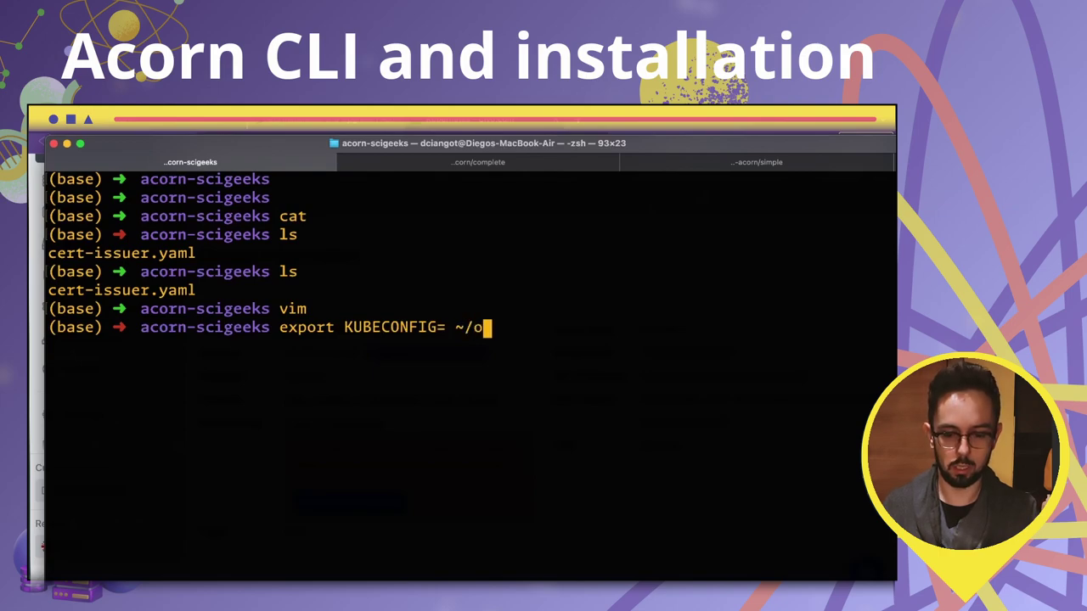
{"action": "key", "text": "BackSpace"}
{"action": "key", "text": "BackSpace"}
{"action": "key", "text": "BackSpace"}
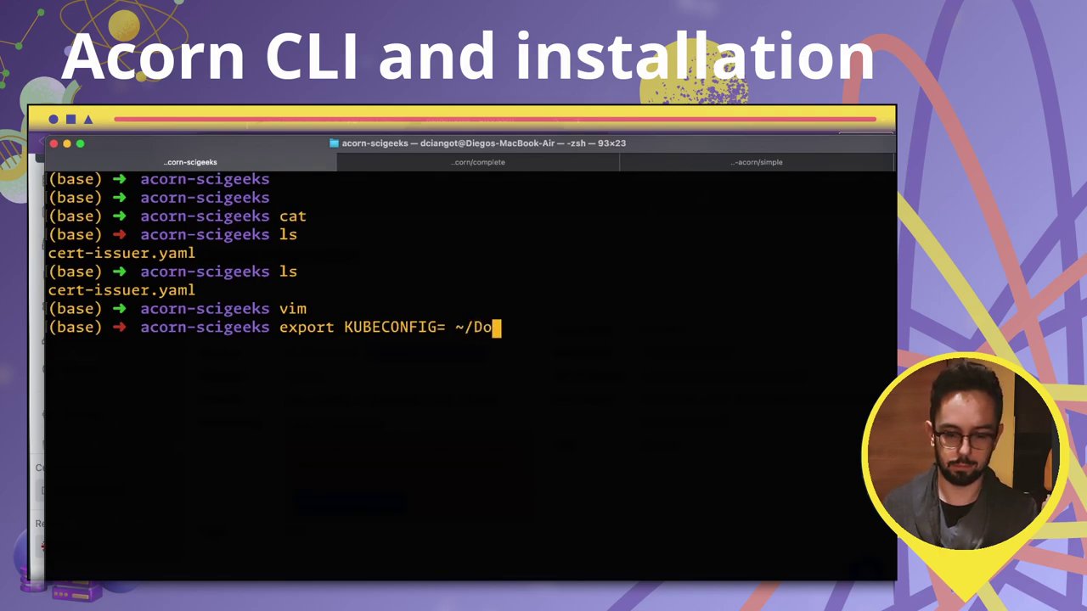
{"action": "key", "text": "ctrl+a"}
{"action": "type", "text": "#"}
{"action": "key", "text": "Return"}
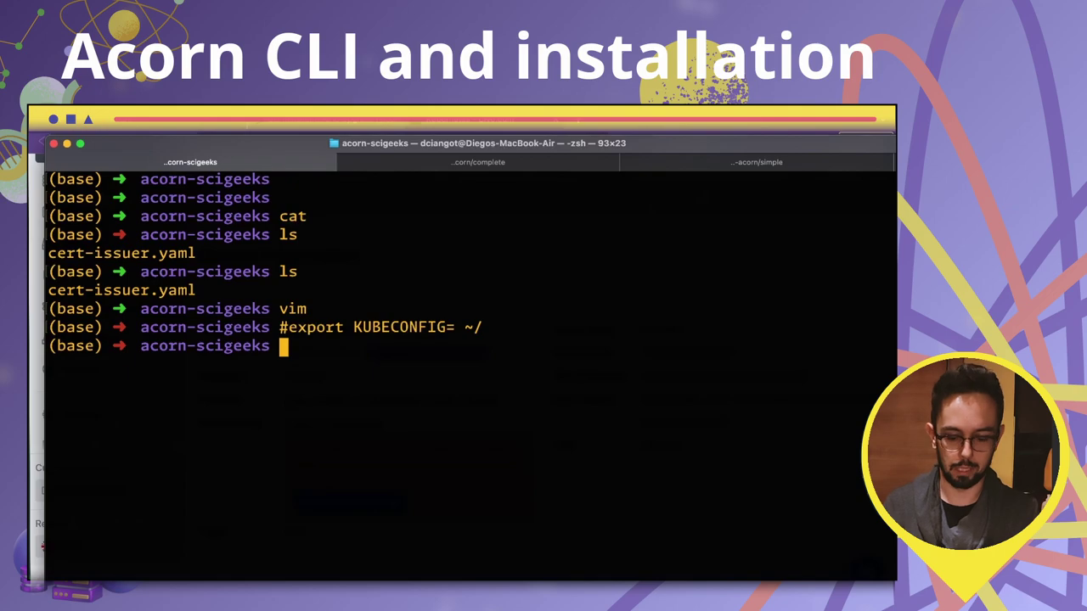
Export KUBECONFIG=~/Downloads/civo-scigeeksdemo-kubeconfig, using tab completion for the path.
{"action": "type", "text": "ls ~"}
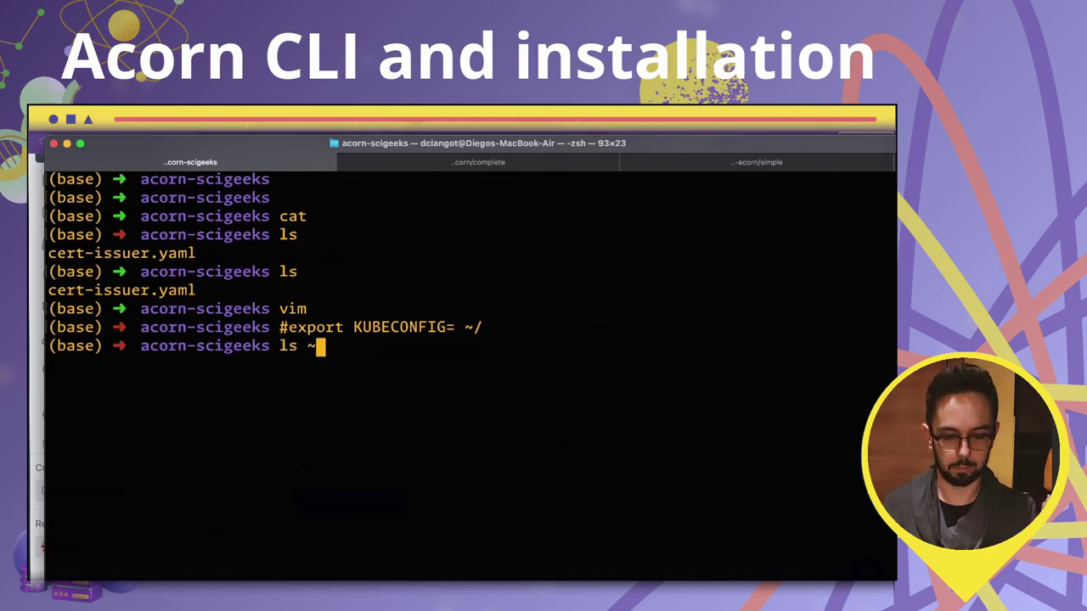
{"action": "type", "text": "/Dow"}
{"action": "key", "text": "Tab"}
{"action": "type", "text": "ci"}
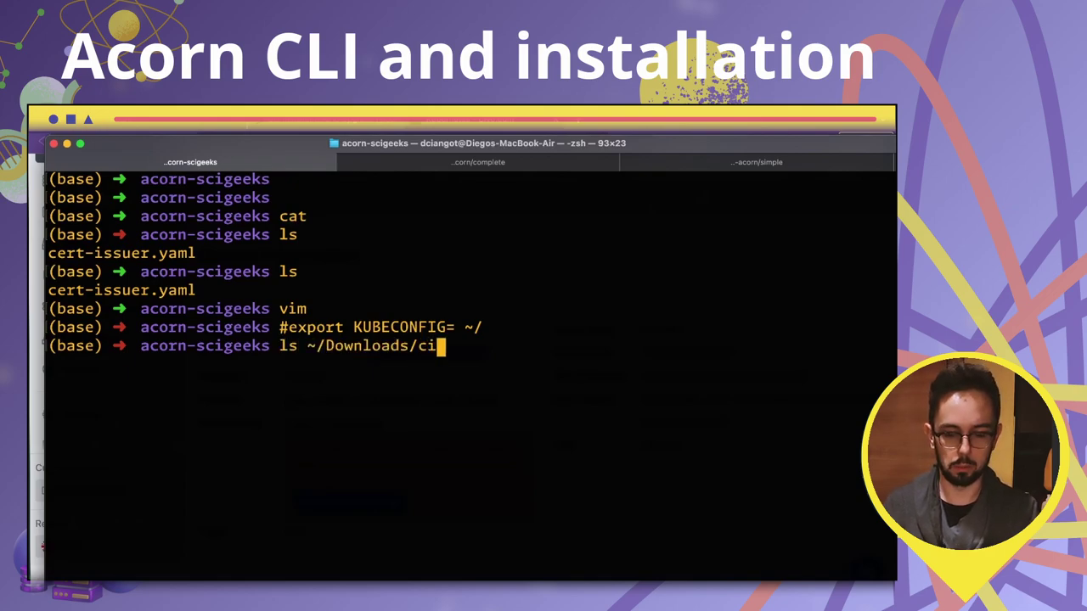
{"action": "key", "text": "Tab"}
{"action": "key", "text": "Tab"}
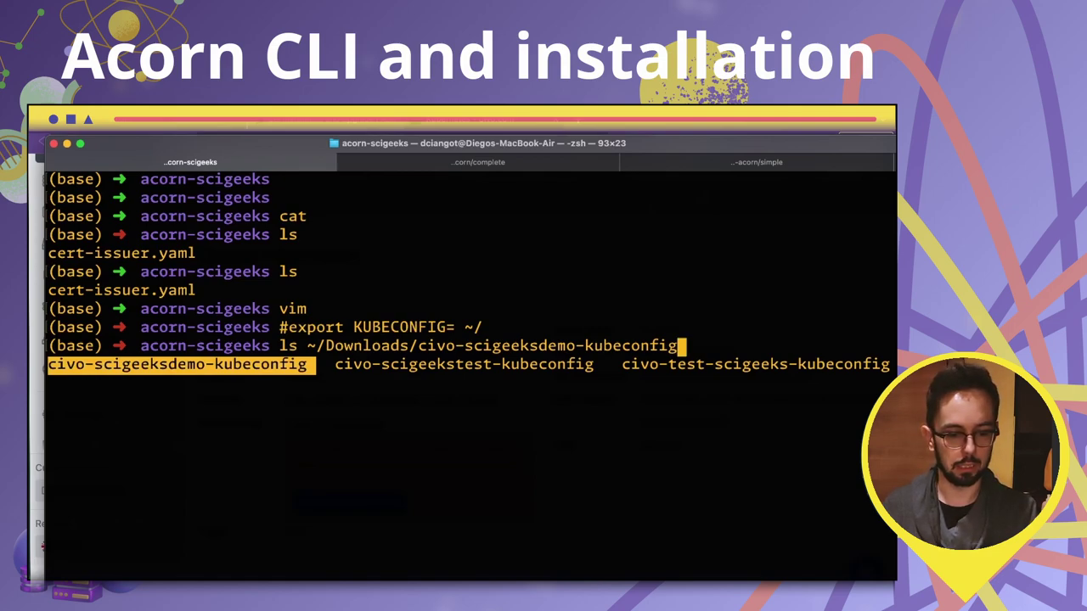
{"action": "key", "text": "ctrl+a"}
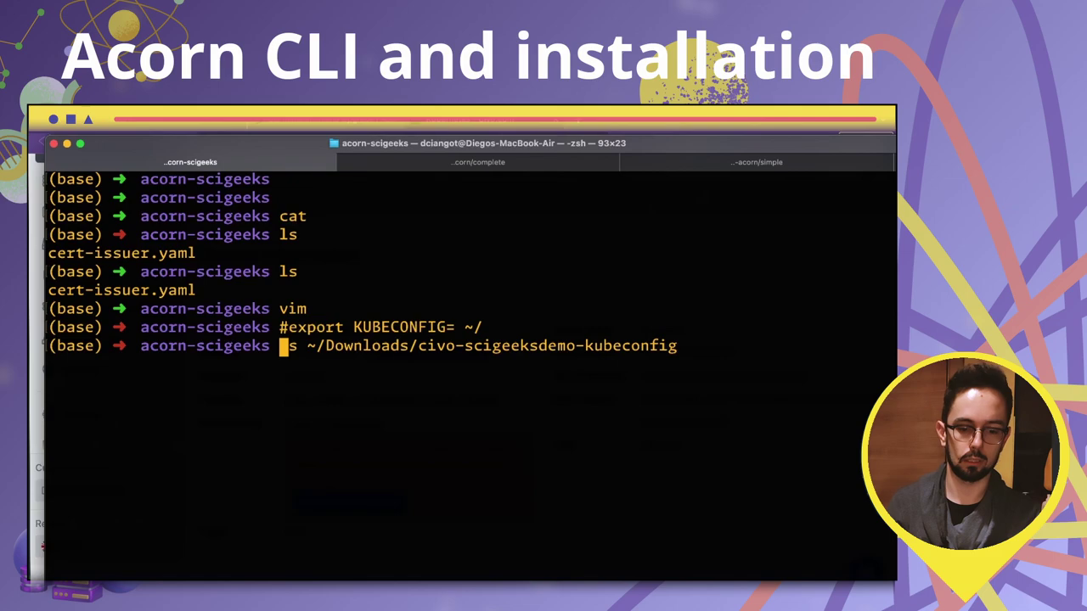
{"action": "key", "text": "Right"}
{"action": "key", "text": "Right"}
{"action": "key", "text": "BackSpace"}
{"action": "key", "text": "BackSpace"}
{"action": "type", "text": "expor"}
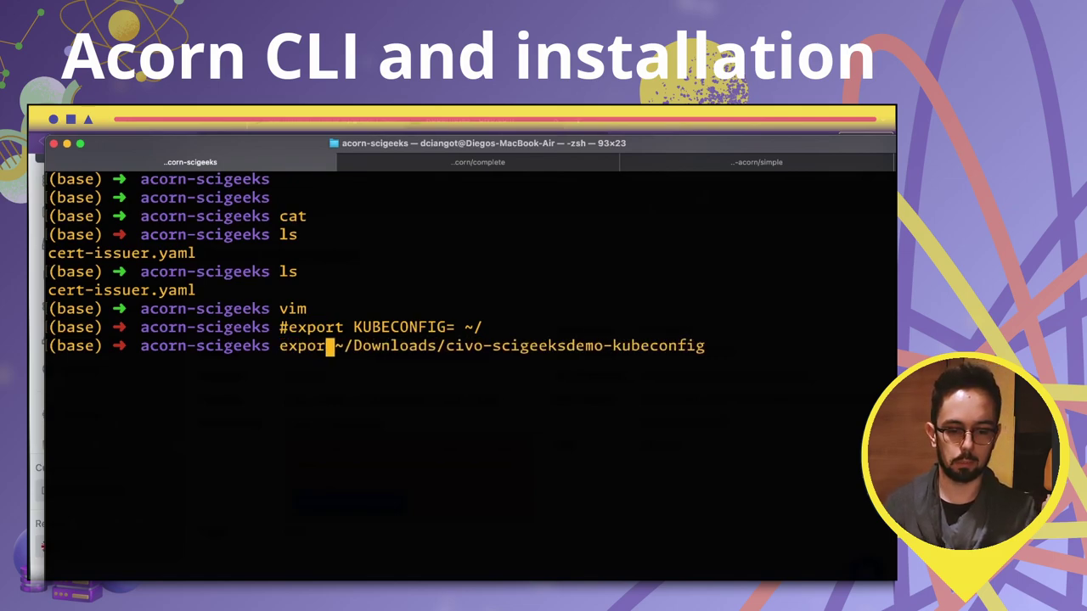
{"action": "type", "text": "t KUBECO"}
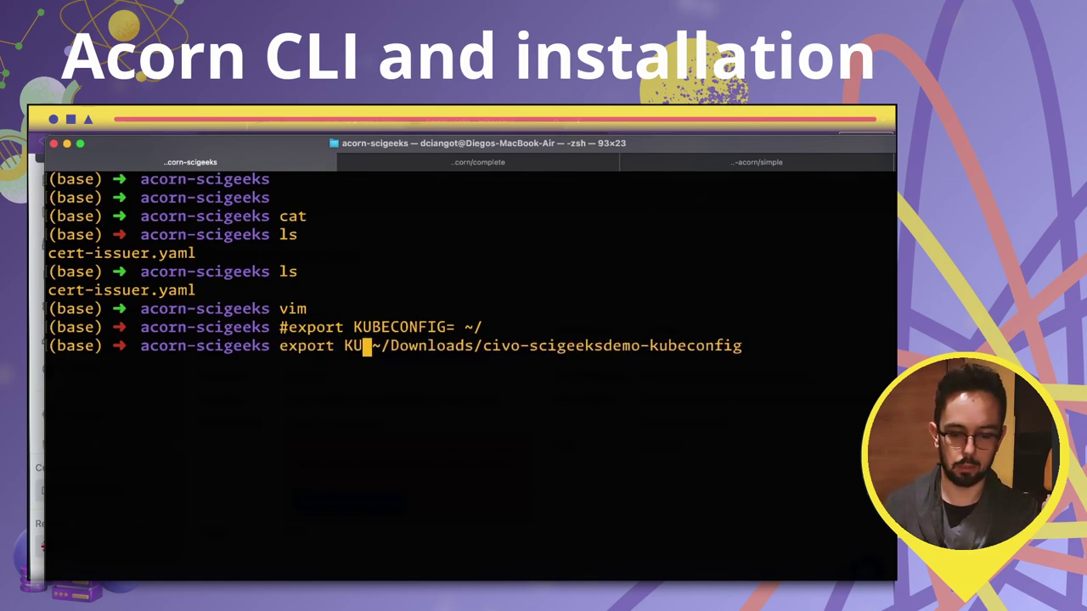
{"action": "type", "text": "NFIG="}
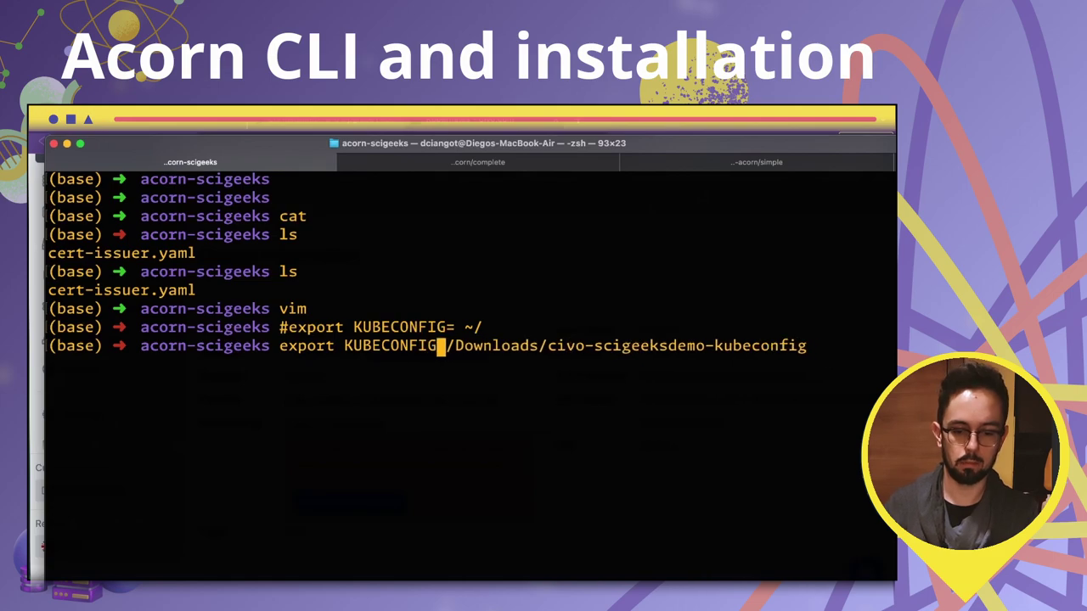
{"action": "key", "text": "Return"}
{"action": "key", "text": "Return"}
{"action": "key", "text": "Return"}
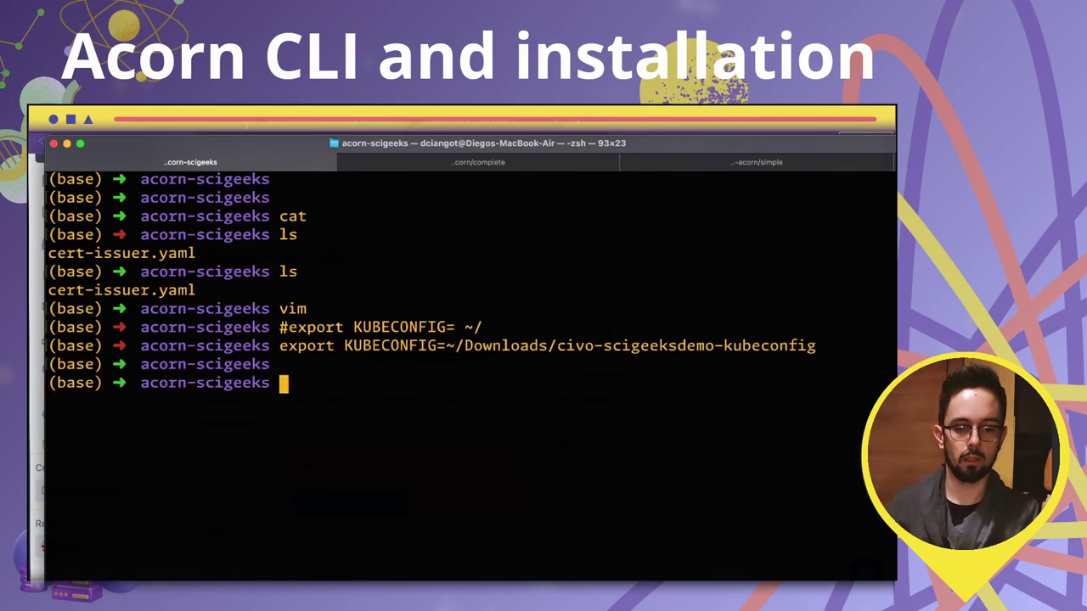
Run kubectl get node to confirm both nodes are Ready, then discard a partial command.
{"action": "type", "text": "k"}
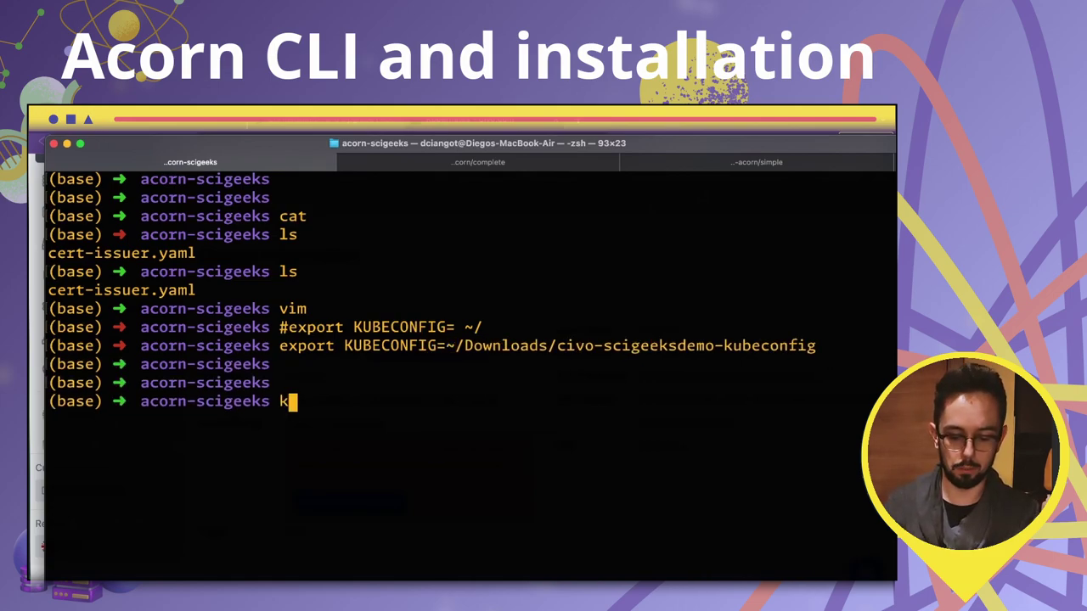
{"action": "type", "text": "ubectl get node"}
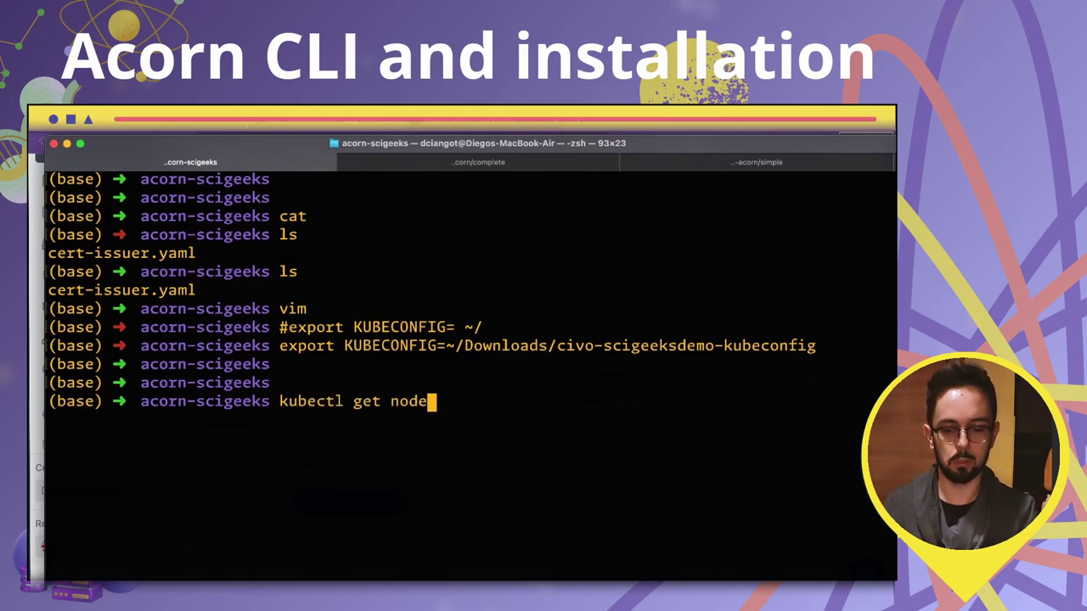
{"action": "key", "text": "Return"}
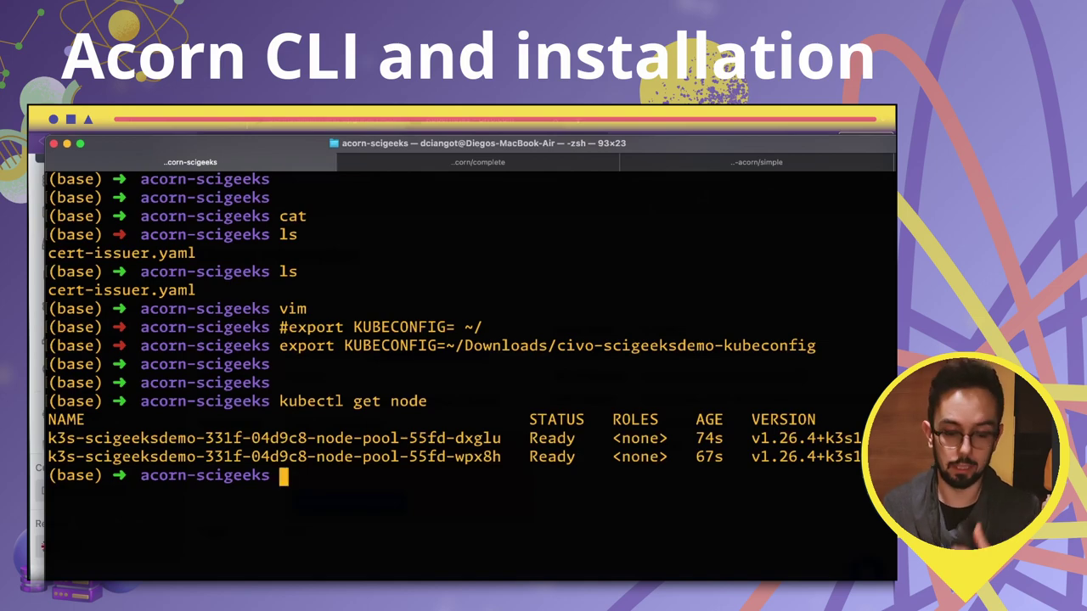
{"action": "key", "text": "Up"}
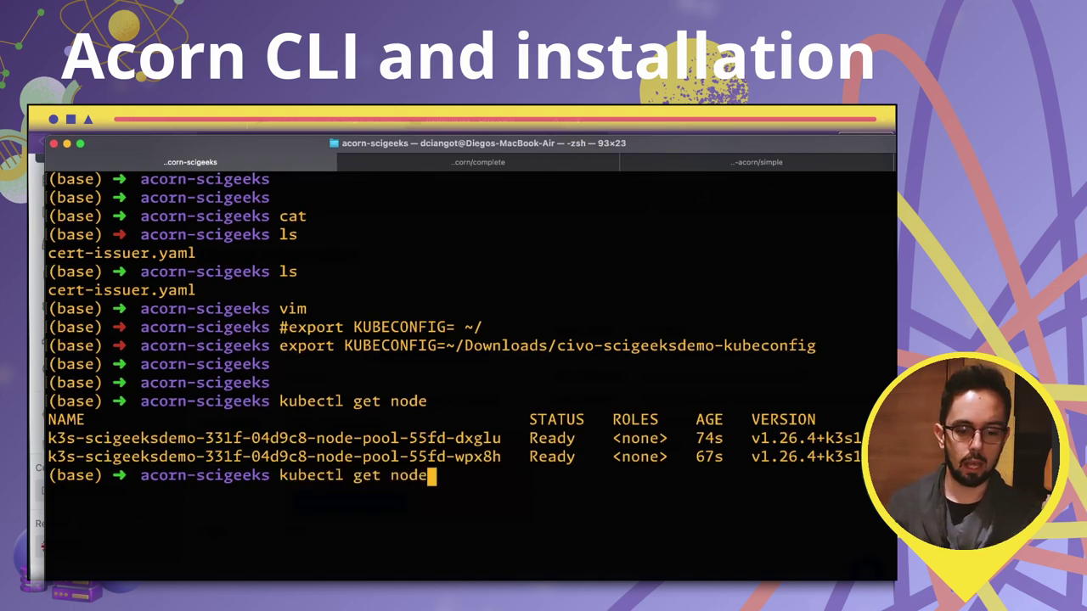
{"action": "key", "text": "BackSpace"}
{"action": "key", "text": "BackSpace"}
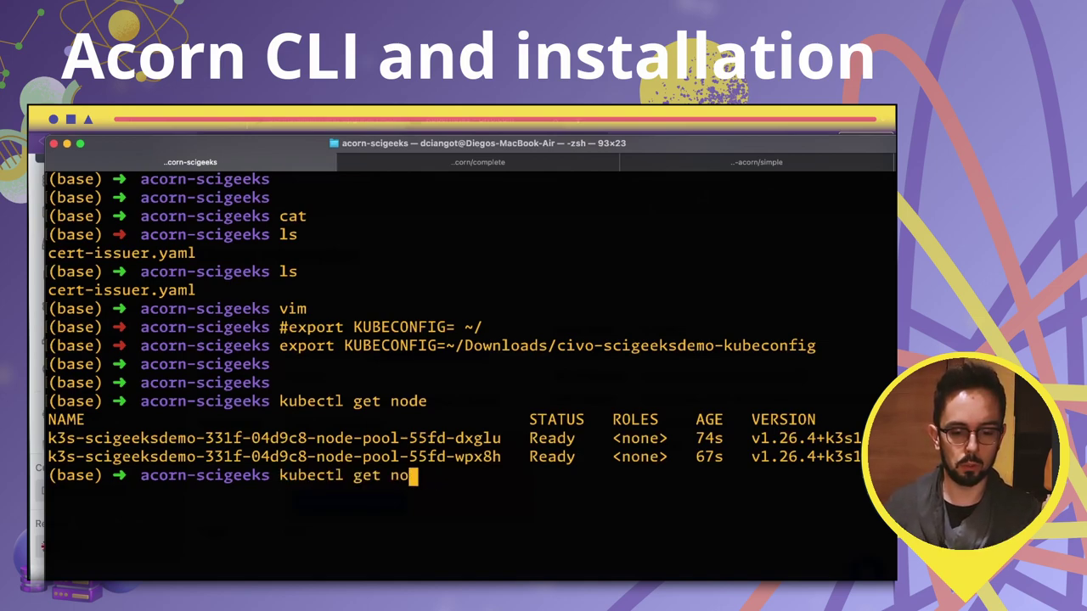
{"action": "key", "text": "BackSpace"}
{"action": "key", "text": "BackSpace"}
{"action": "key", "text": "BackSpace"}
{"action": "key", "text": "BackSpace"}
{"action": "key", "text": "BackSpace"}
{"action": "key", "text": "BackSpace"}
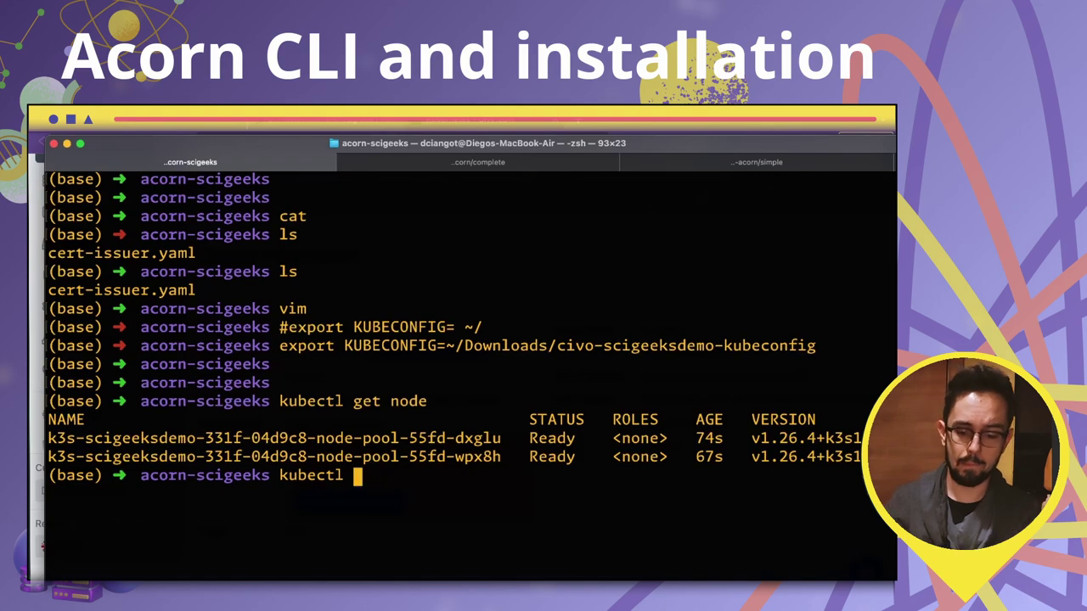
{"action": "type", "text": "a"}
{"action": "key", "text": "ctrl+c"}
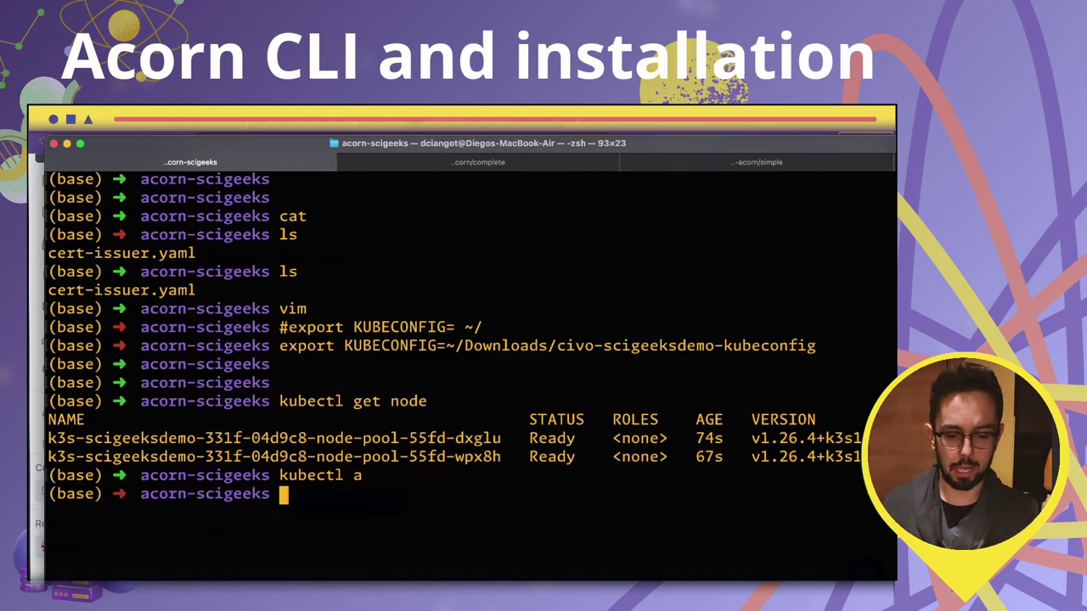
{"action": "type", "text": "ca"}
{"action": "key", "text": "BackSpace"}
{"action": "key", "text": "BackSpace"}
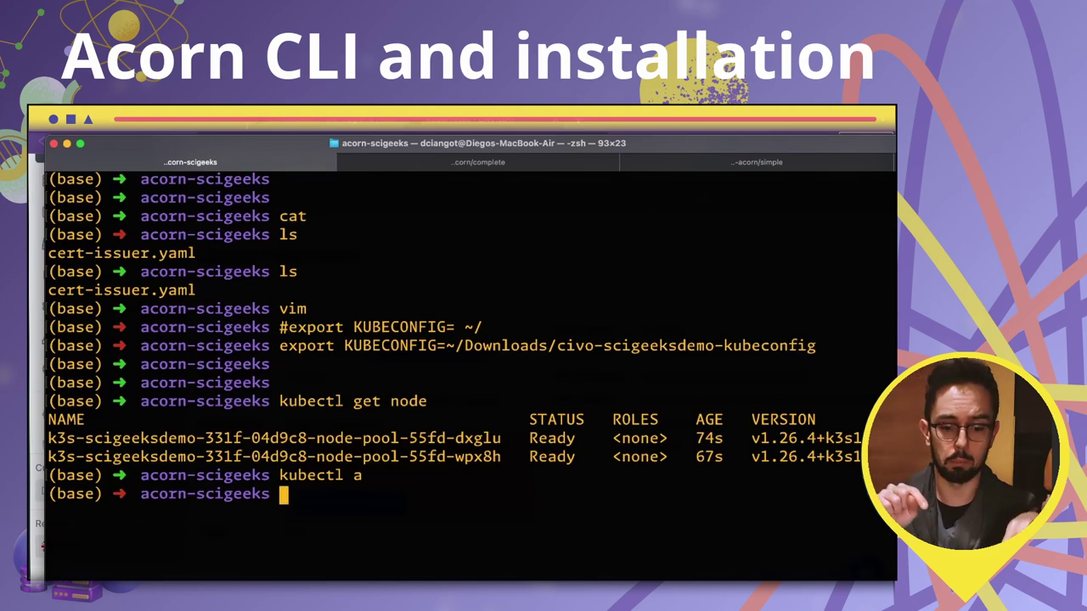
Review cert-issuer.yaml in vim, highlighting the issuer lines from the email comment down.
{"action": "type", "text": "vim cer"}
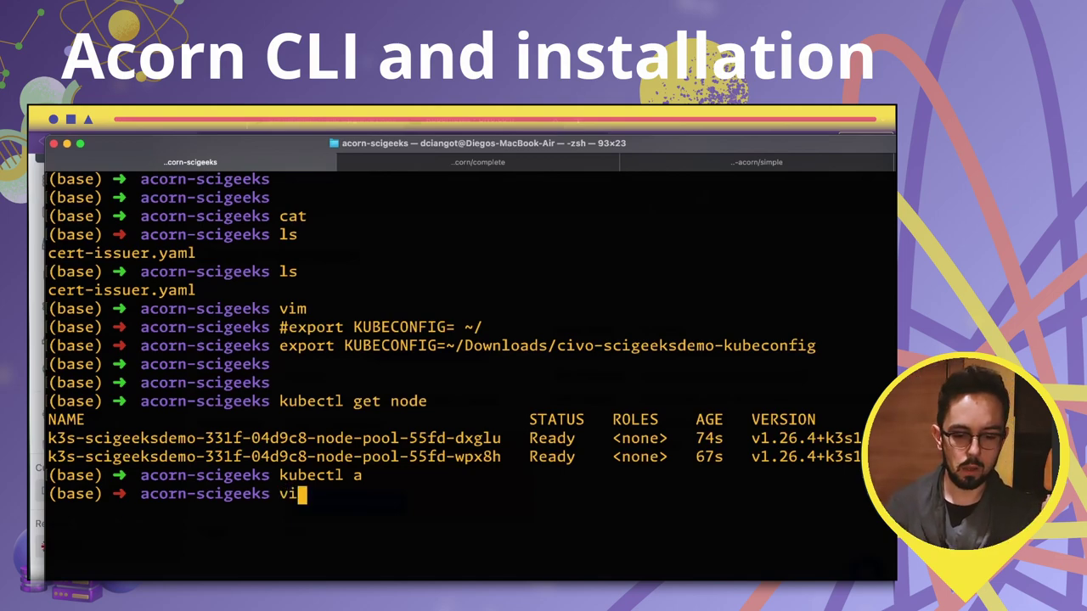
{"action": "key", "text": "Tab"}
{"action": "key", "text": "Return"}
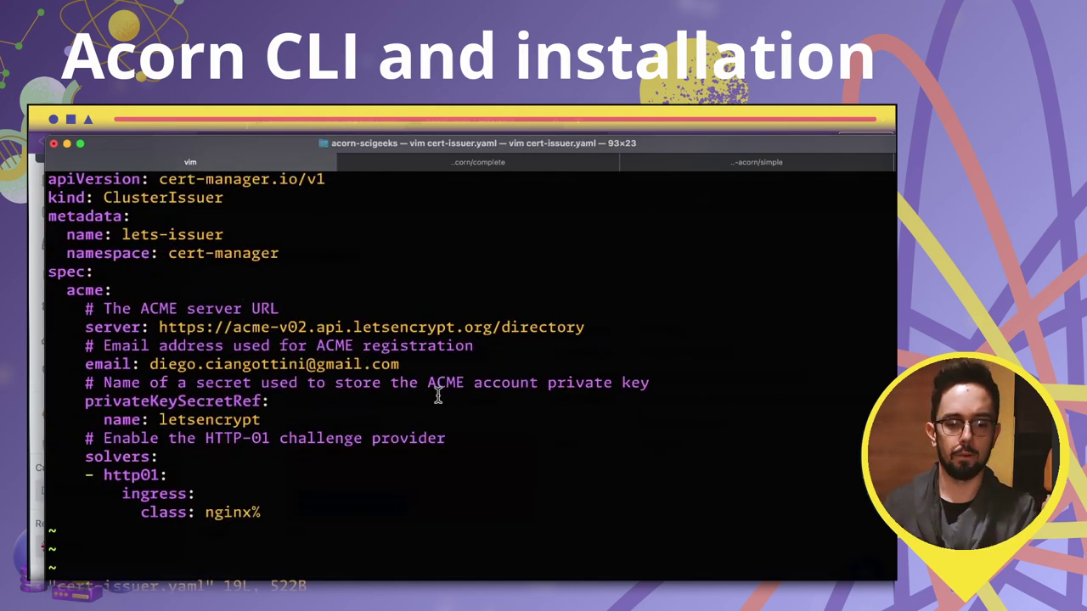
{"action": "left_click_drag", "start_coordinate": [308, 505], "coordinate": [37, 346]}
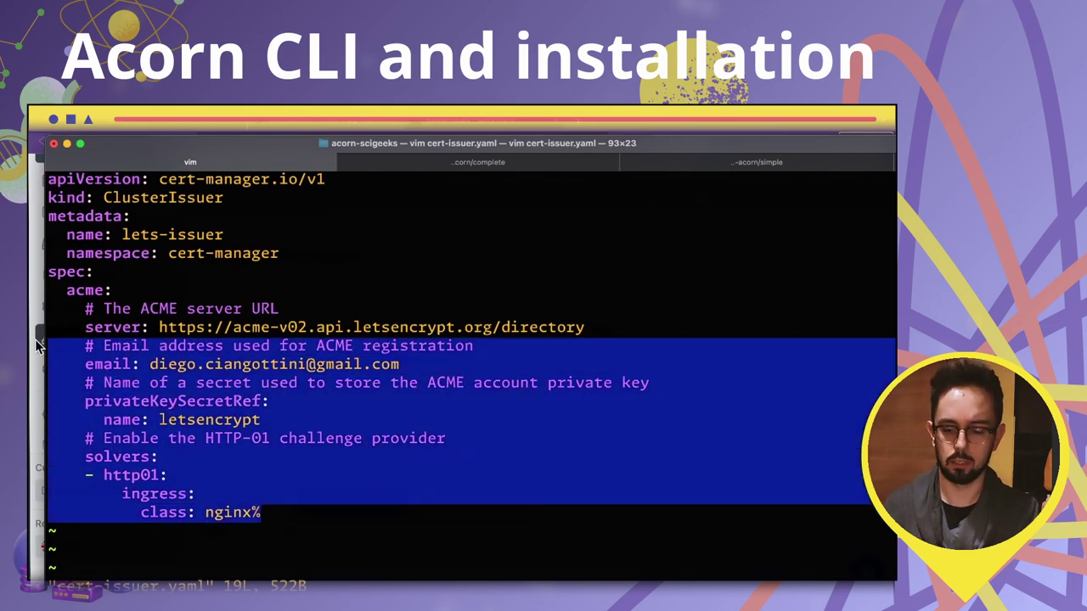
{"action": "left_click", "coordinate": [37, 346]}
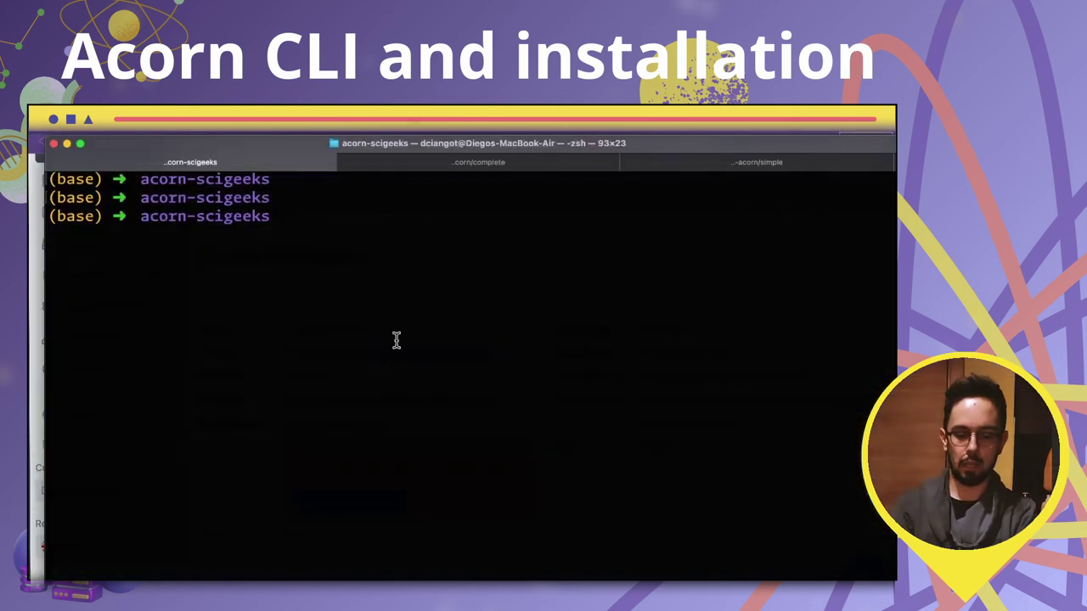
Rerun kubectl apply -f cert-issuer.yaml from history to create the lets-issuer ClusterIssuer.
{"action": "key", "text": "ctrl+r"}
{"action": "type", "text": "app"}
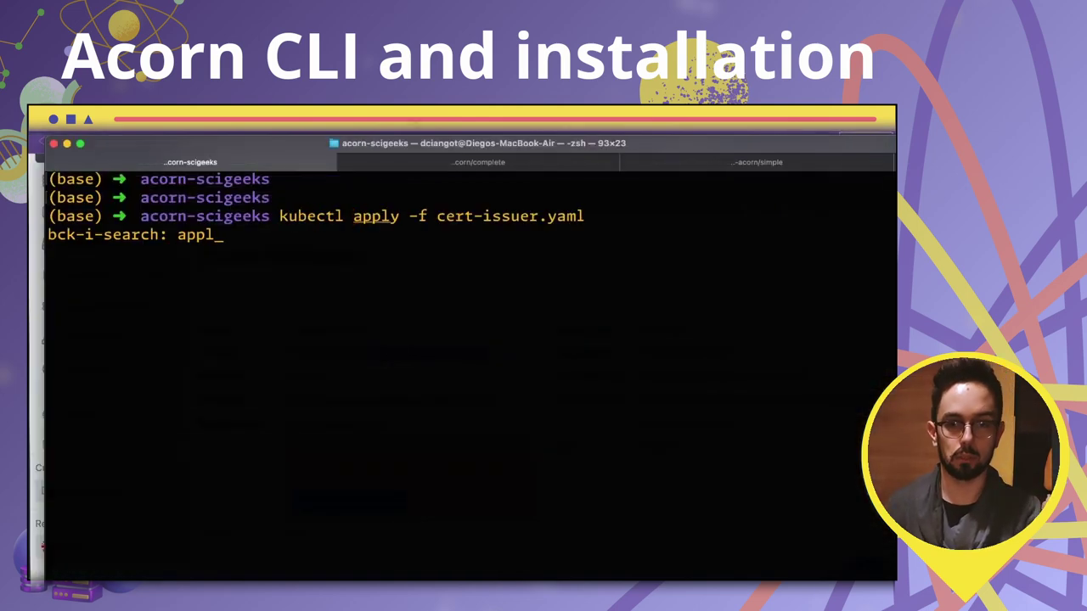
{"action": "key", "text": "Return"}
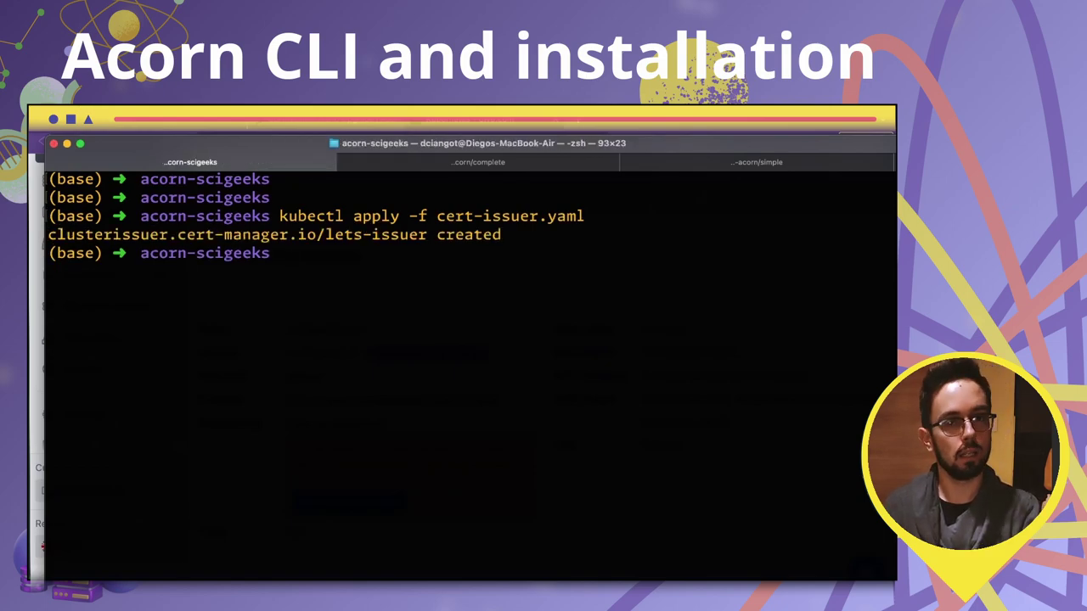
{"action": "key", "text": "Return"}
{"action": "key", "text": "Return"}
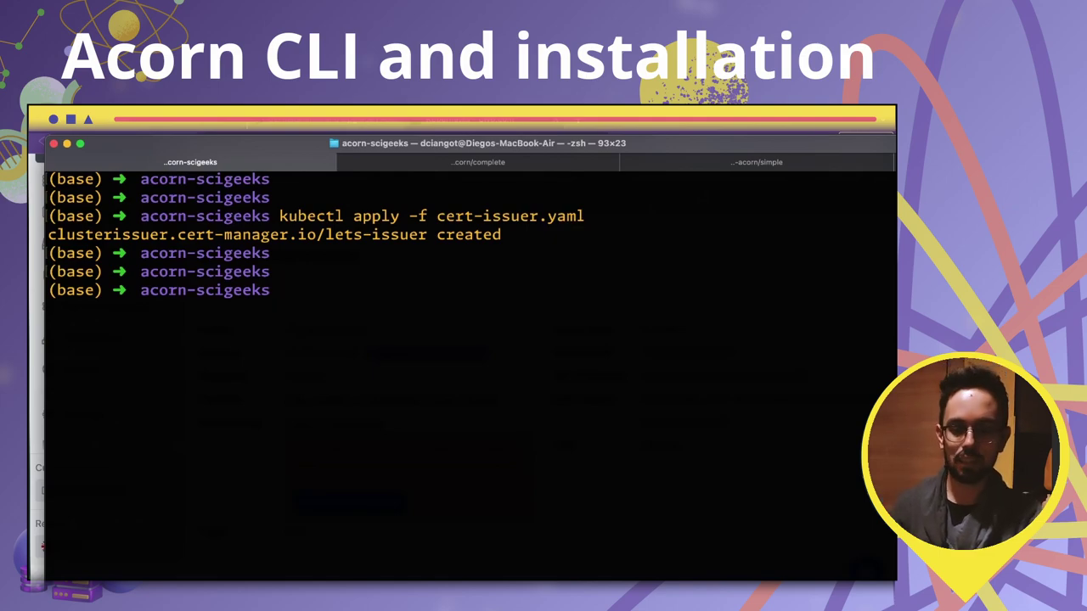
Copy scigeeksdemo's full two-line DNS name from Civo's Cluster Information page.
{"action": "key", "text": "super+Tab"}
{"action": "key", "text": "super+Tab"}
{"action": "key", "text": "super+Tab"}
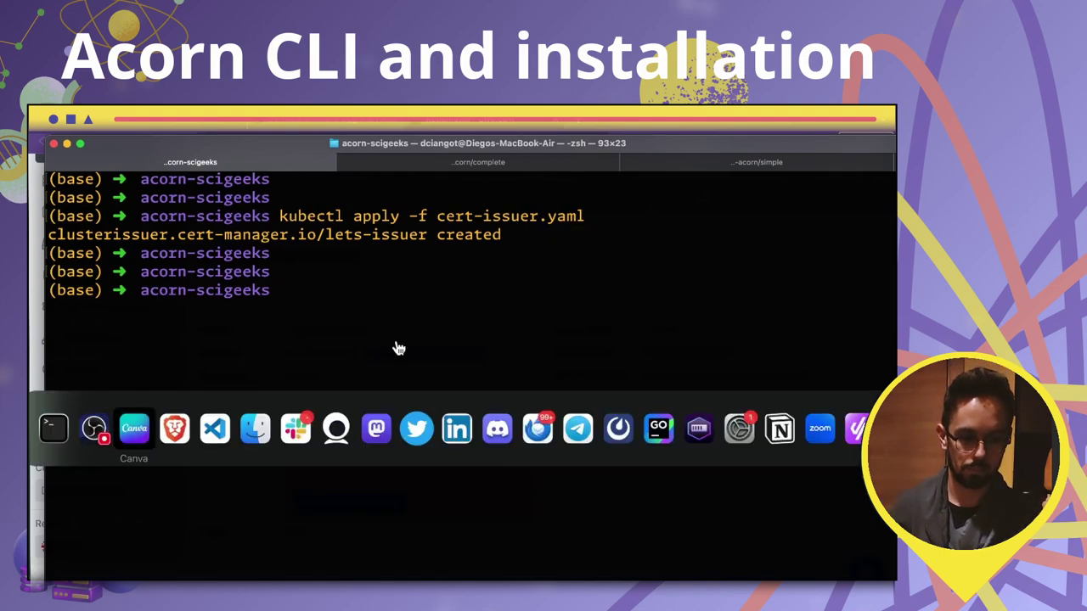
{"action": "key", "text": "super+Tab"}
{"action": "key", "text": "super+Tab"}
{"action": "key", "text": "super+Tab"}
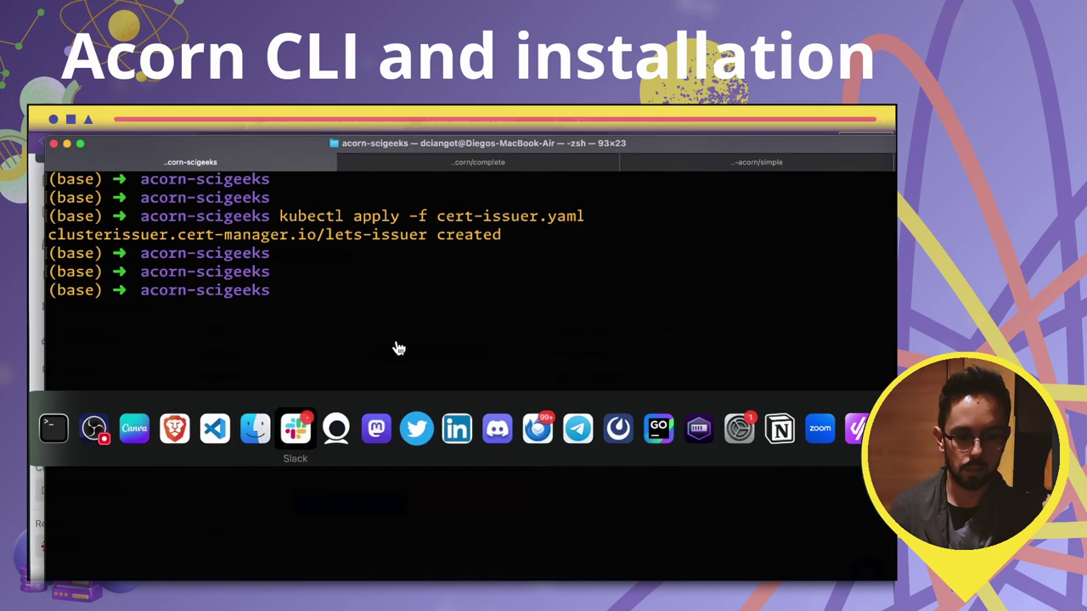
{"action": "key", "text": "super+shift+Tab"}
{"action": "key", "text": "super+shift+Tab"}
{"action": "key", "text": "super+shift+Tab"}
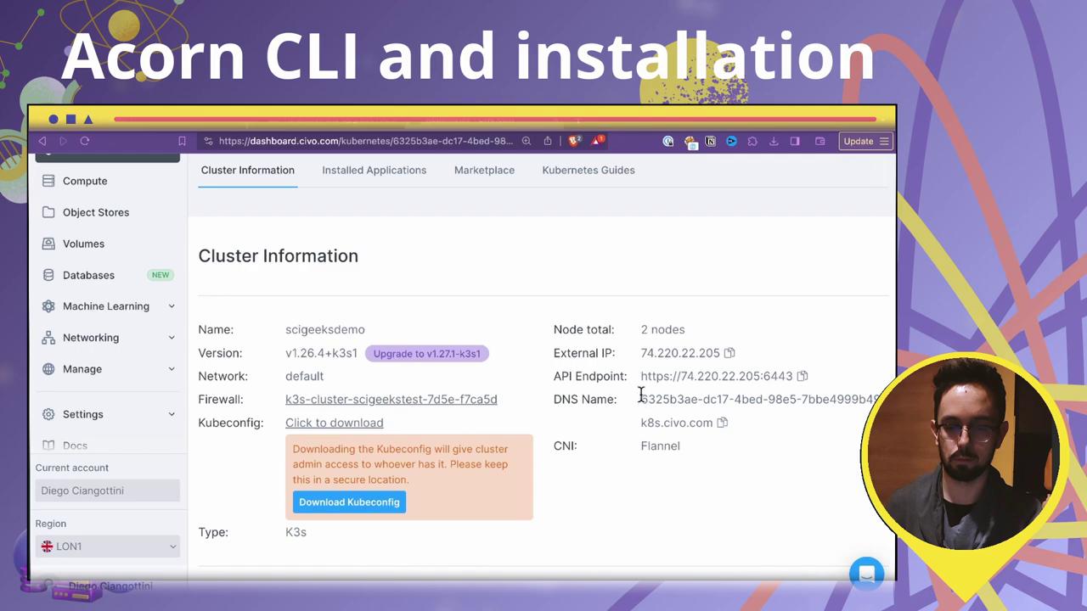
{"action": "left_click_drag", "start_coordinate": [641, 396], "coordinate": [719, 423]}
{"action": "left_click", "coordinate": [719, 426]}
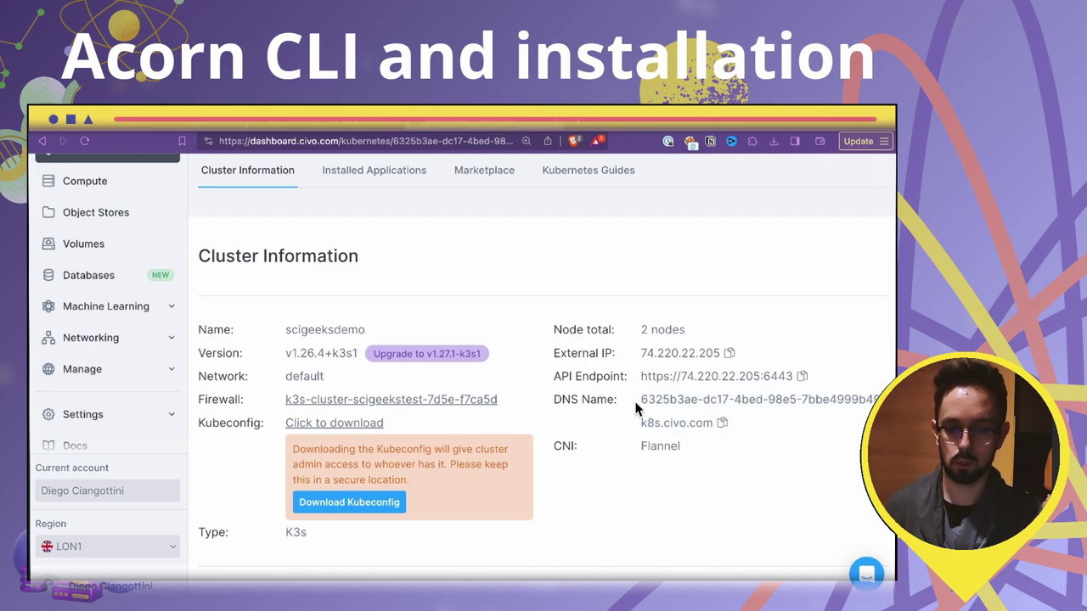
{"action": "left_click_drag", "start_coordinate": [640, 406], "coordinate": [712, 428]}
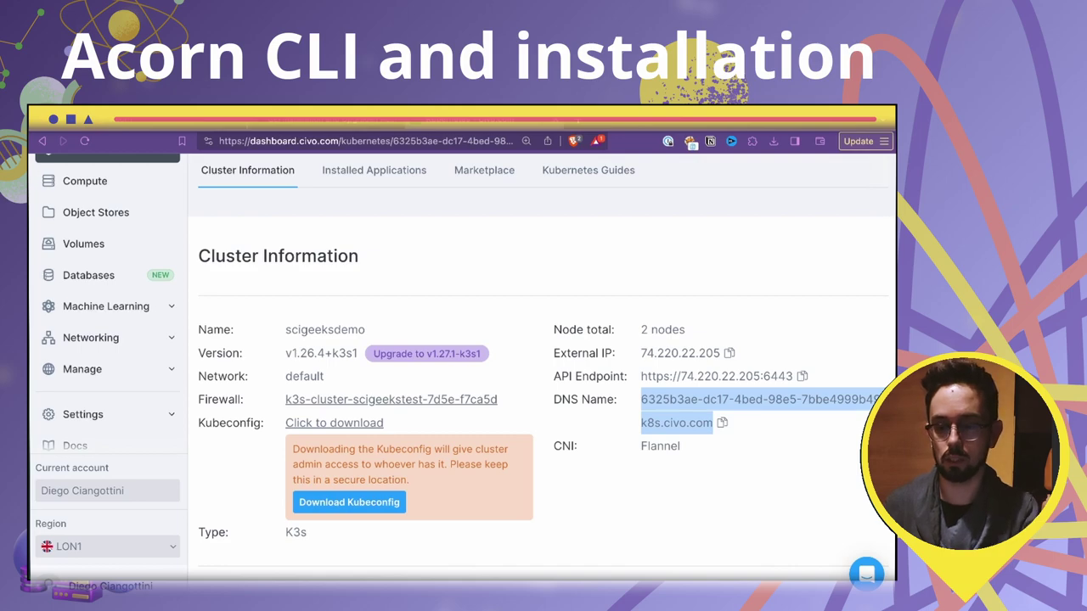
{"action": "key", "text": "super+Tab"}
Paste the copied DNS name into the terminal as a # comment line.
{"action": "type", "text": "#"}
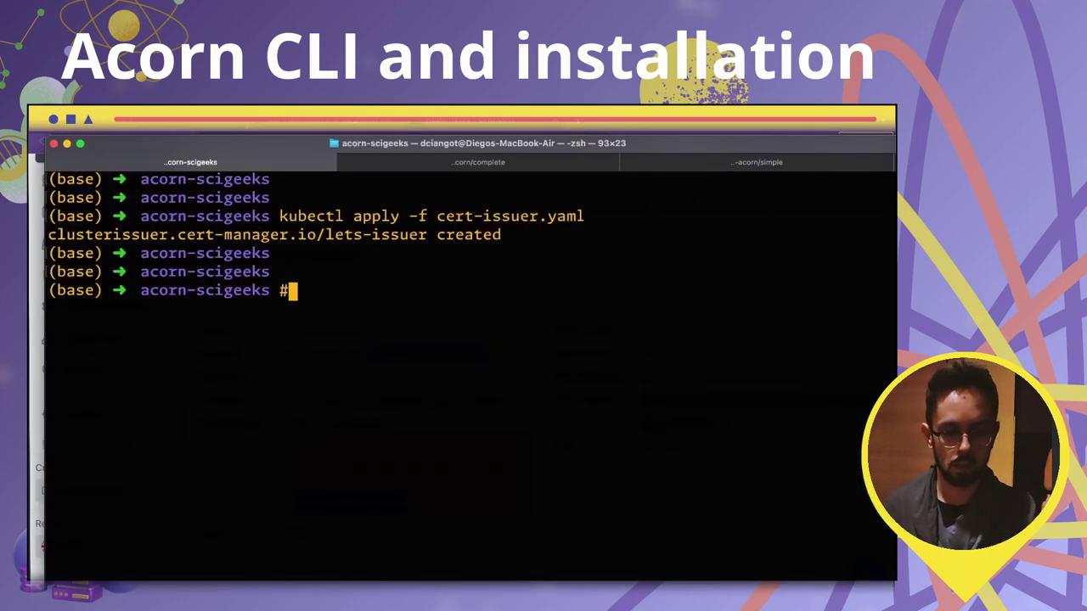
{"action": "key", "text": "super+v"}
{"action": "key", "text": "Return"}
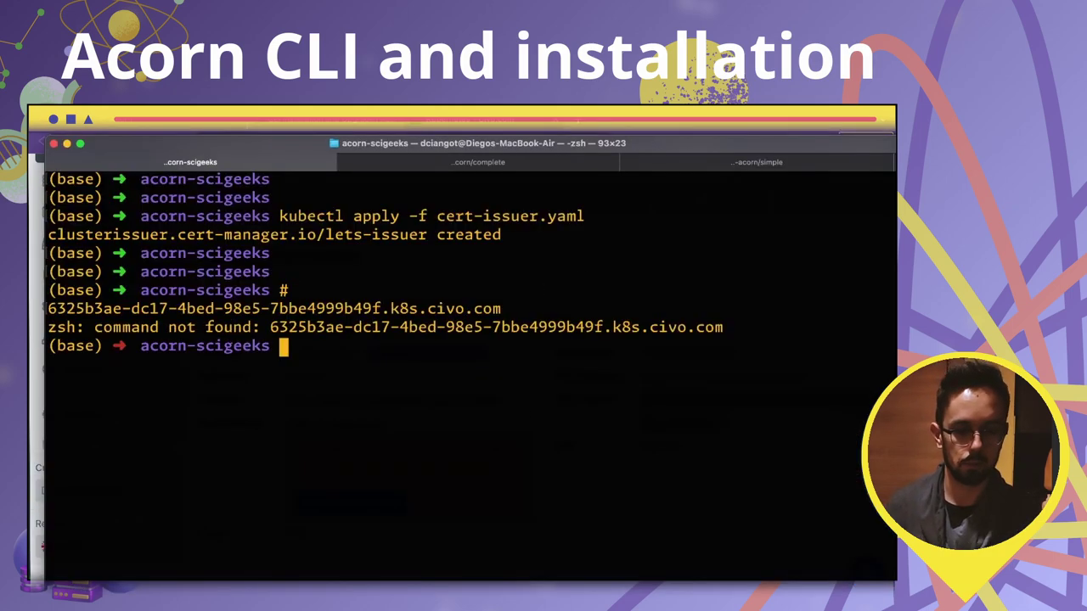
{"action": "key", "text": "Return"}
{"action": "key", "text": "Return"}
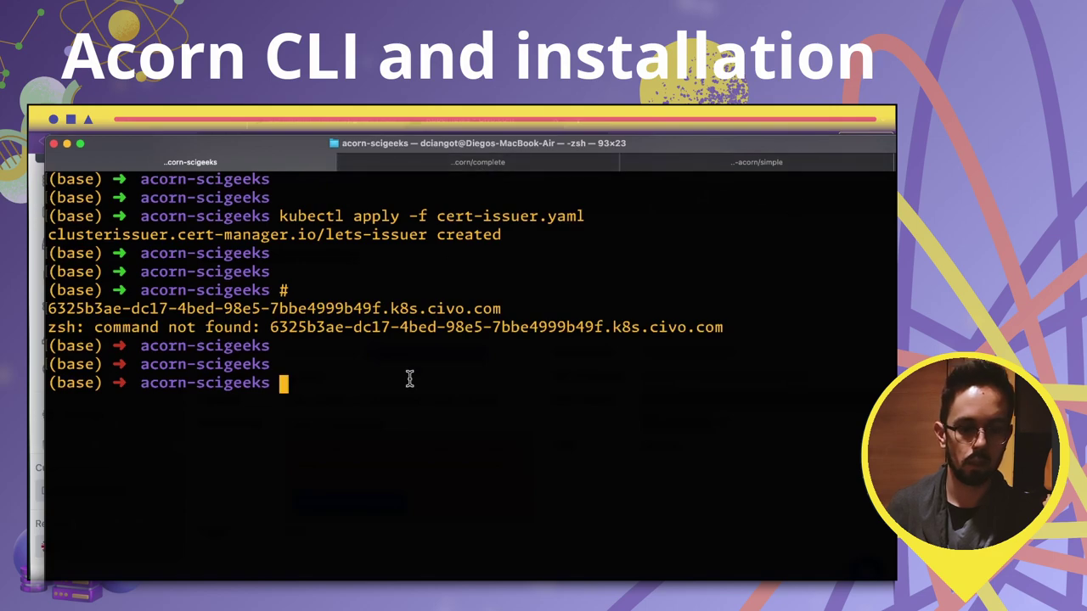
Rerun acorn install with the scigeeksdemo DNS name as --cluster-domain and lets-issuer.
{"action": "key", "text": "ctrl+r"}
{"action": "type", "text": "ac"}
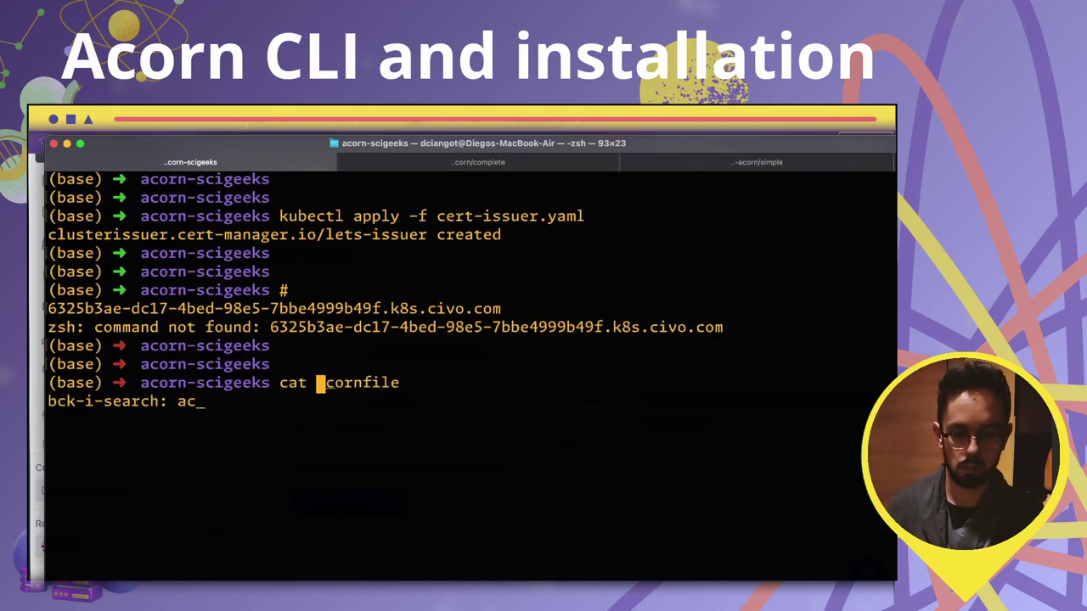
{"action": "type", "text": "onr"}
{"action": "key", "text": "BackSpace"}
{"action": "key", "text": "BackSpace"}
{"action": "type", "text": "rn ins"}
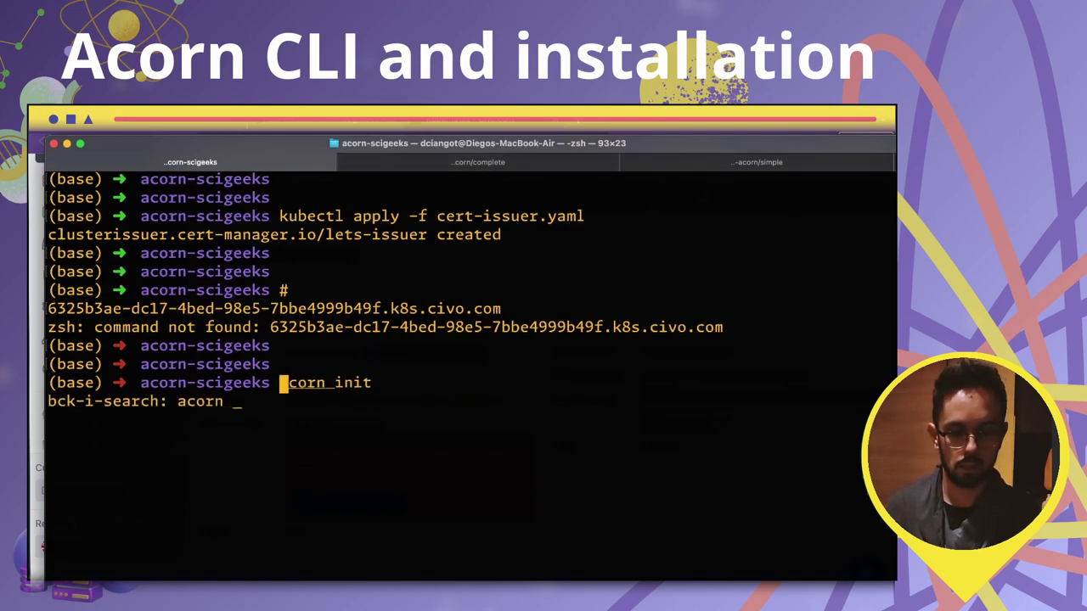
{"action": "key", "text": "Right"}
{"action": "key", "text": "Right"}
{"action": "key", "text": "Right"}
{"action": "key", "text": "Right"}
{"action": "key", "text": "Right"}
{"action": "key", "text": "Right"}
{"action": "key", "text": "Right"}
{"action": "key", "text": "Right"}
{"action": "key", "text": "Right"}
{"action": "key", "text": "Right"}
{"action": "key", "text": "Right"}
{"action": "key", "text": "Right"}
{"action": "key", "text": "Right"}
{"action": "key", "text": "Right"}
{"action": "key", "text": "Right"}
{"action": "key", "text": "Right"}
{"action": "key", "text": "Right"}
{"action": "key", "text": "Right"}
{"action": "key", "text": "Right"}
{"action": "key", "text": "Right"}
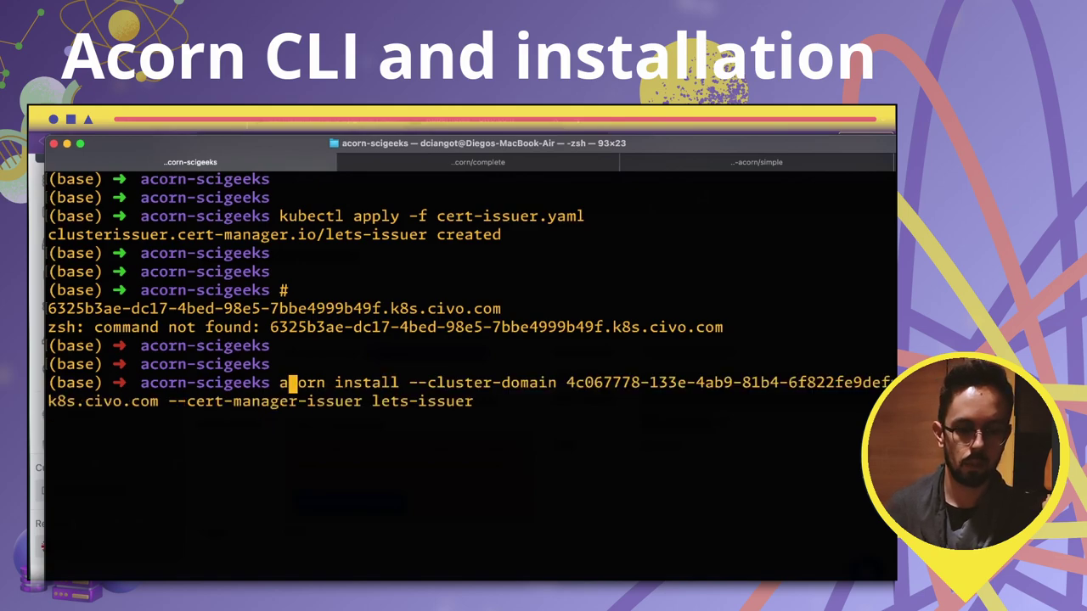
{"action": "key", "text": "Right"}
{"action": "key", "text": "Right"}
{"action": "key", "text": "Right"}
{"action": "key", "text": "Right"}
{"action": "key", "text": "Right"}
{"action": "key", "text": "Right"}
{"action": "key", "text": "Right"}
{"action": "key", "text": "Right"}
{"action": "key", "text": "Right"}
{"action": "key", "text": "Right"}
{"action": "key", "text": "Right"}
{"action": "key", "text": "Right"}
{"action": "key", "text": "Right"}
{"action": "key", "text": "Right"}
{"action": "key", "text": "Right"}
{"action": "key", "text": "Right"}
{"action": "key", "text": "Right"}
{"action": "key", "text": "Right"}
{"action": "key", "text": "Right"}
{"action": "key", "text": "Right"}
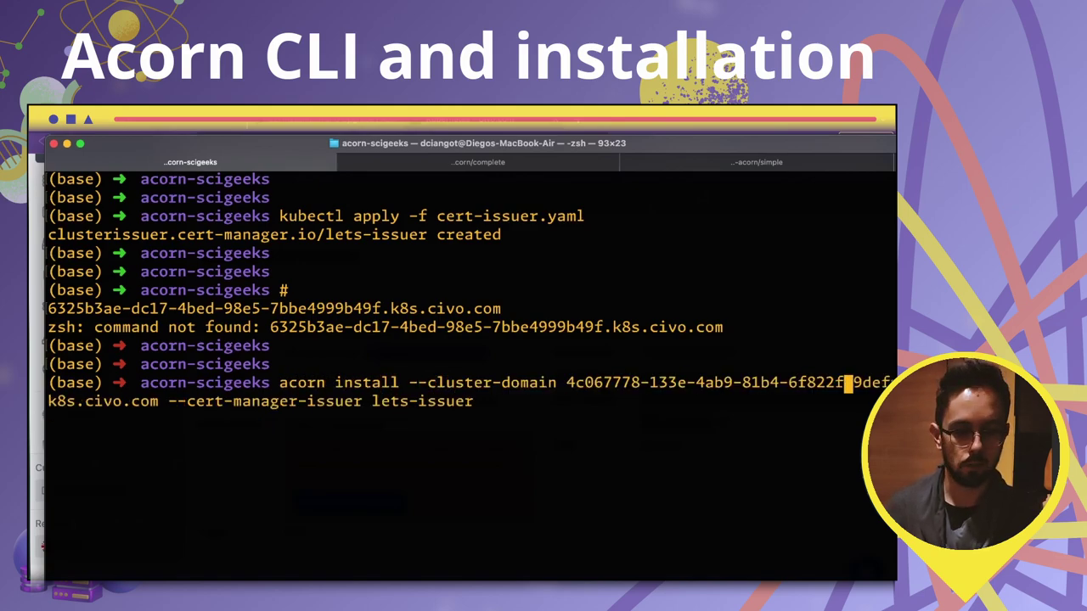
{"action": "key", "text": "BackSpace"}
{"action": "key", "text": "BackSpace"}
{"action": "key", "text": "BackSpace"}
{"action": "key", "text": "BackSpace"}
{"action": "key", "text": "BackSpace"}
{"action": "key", "text": "BackSpace"}
{"action": "key", "text": "BackSpace"}
{"action": "key", "text": "BackSpace"}
{"action": "key", "text": "BackSpace"}
{"action": "key", "text": "BackSpace"}
{"action": "key", "text": "BackSpace"}
{"action": "key", "text": "BackSpace"}
{"action": "key", "text": "BackSpace"}
{"action": "key", "text": "BackSpace"}
{"action": "key", "text": "BackSpace"}
{"action": "key", "text": "BackSpace"}
{"action": "key", "text": "BackSpace"}
{"action": "key", "text": "BackSpace"}
{"action": "key", "text": "BackSpace"}
{"action": "key", "text": "BackSpace"}
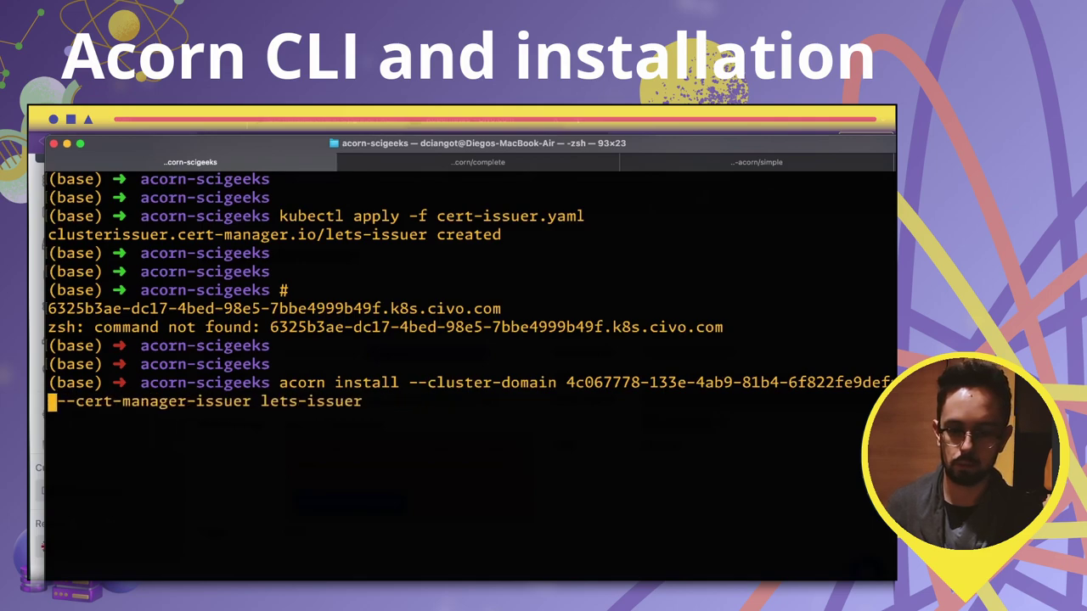
{"action": "key", "text": "BackSpace"}
{"action": "key", "text": "BackSpace"}
{"action": "key", "text": "BackSpace"}
{"action": "key", "text": "BackSpace"}
{"action": "key", "text": "BackSpace"}
{"action": "key", "text": "BackSpace"}
{"action": "key", "text": "BackSpace"}
{"action": "key", "text": "BackSpace"}
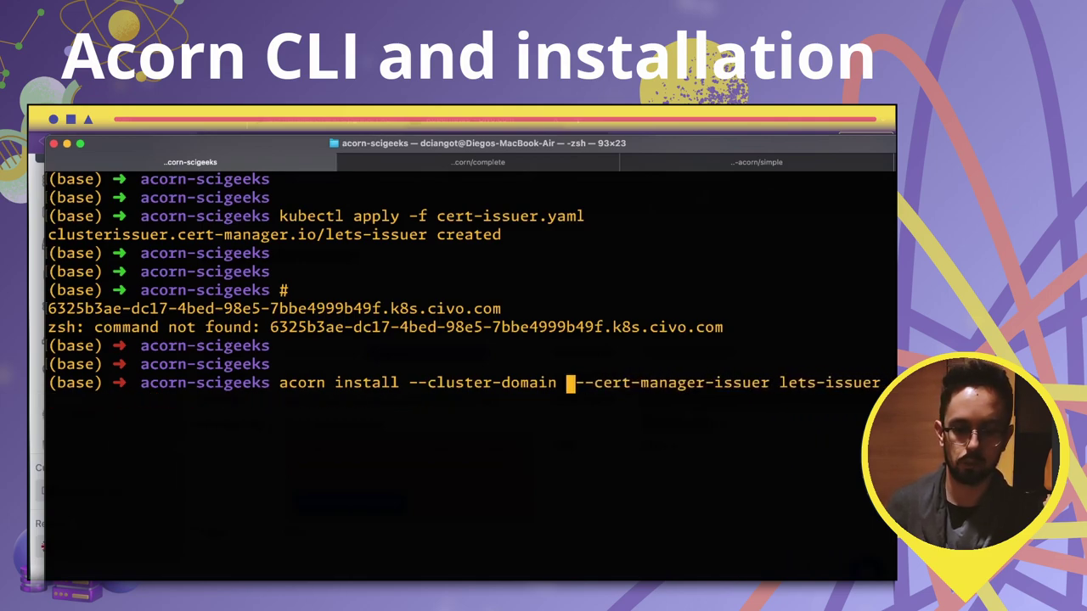
{"action": "left_click_drag", "start_coordinate": [267, 326], "coordinate": [722, 330]}
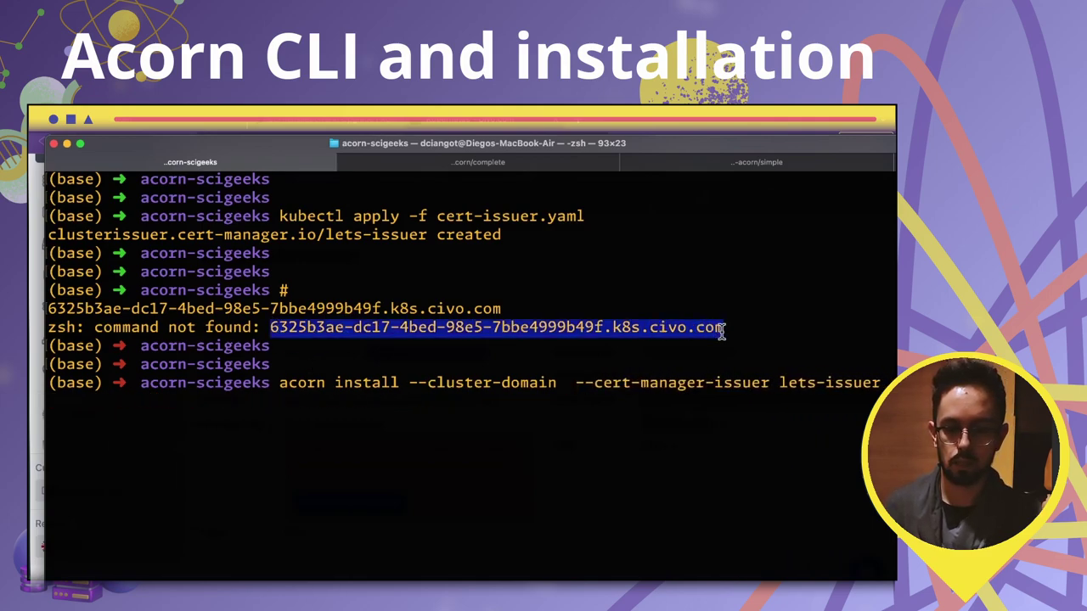
{"action": "key", "text": "super+v"}
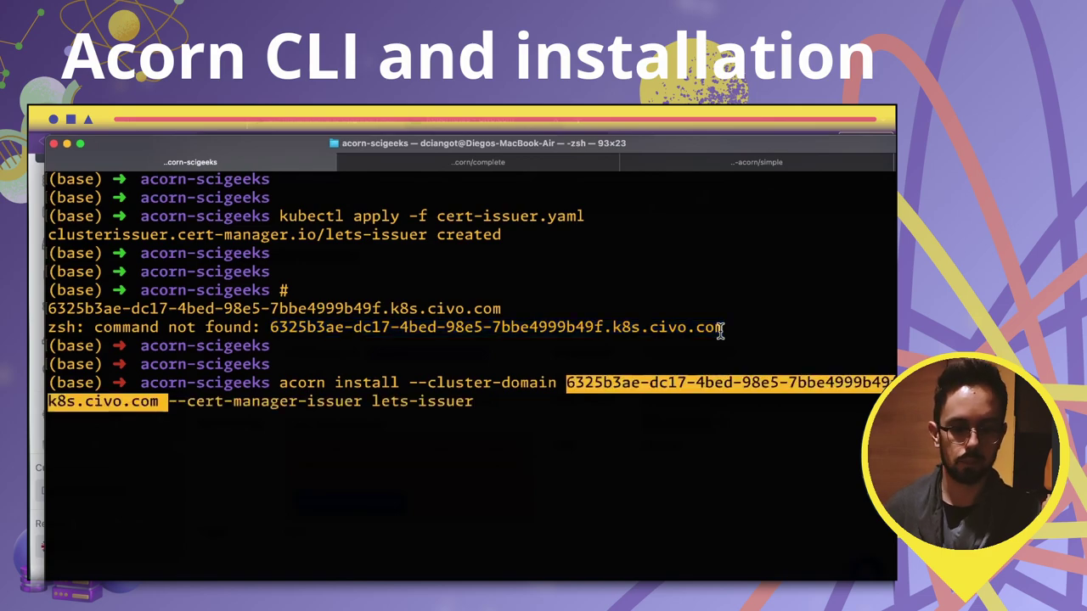
{"action": "key", "text": "Right"}
{"action": "key", "text": "Right"}
{"action": "key", "text": "Right"}
{"action": "key", "text": "Right"}
{"action": "key", "text": "Right"}
{"action": "key", "text": "Right"}
{"action": "key", "text": "Right"}
{"action": "key", "text": "Right"}
{"action": "key", "text": "Right"}
{"action": "key", "text": "Right"}
{"action": "key", "text": "Right"}
{"action": "key", "text": "Right"}
{"action": "key", "text": "Right"}
{"action": "key", "text": "Right"}
{"action": "key", "text": "Right"}
{"action": "key", "text": "Right"}
{"action": "key", "text": "Right"}
{"action": "key", "text": "Right"}
{"action": "key", "text": "Right"}
{"action": "key", "text": "Right"}
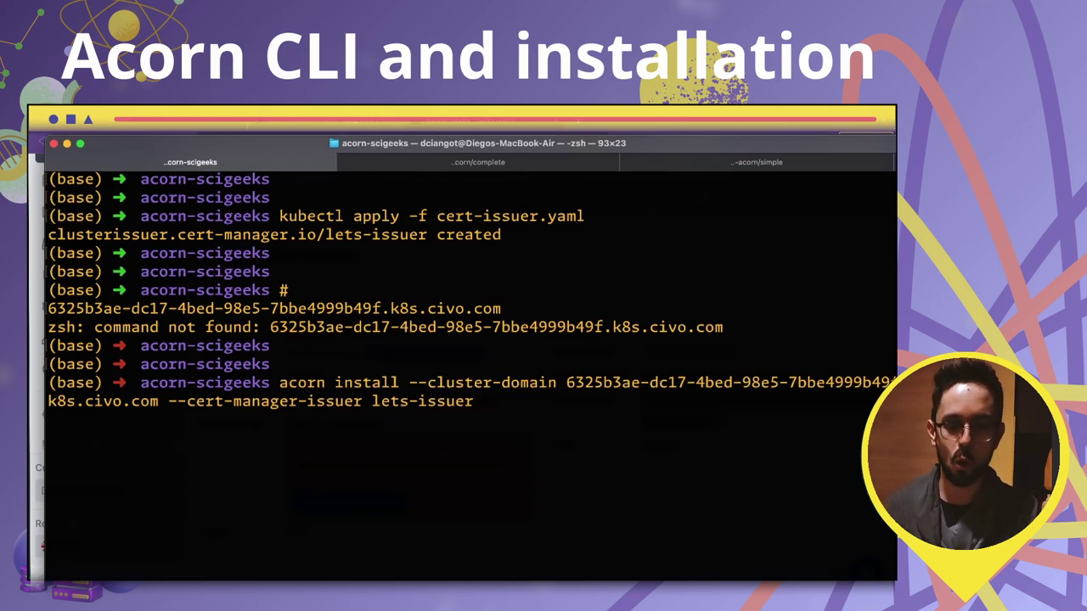
{"action": "key", "text": "Return"}
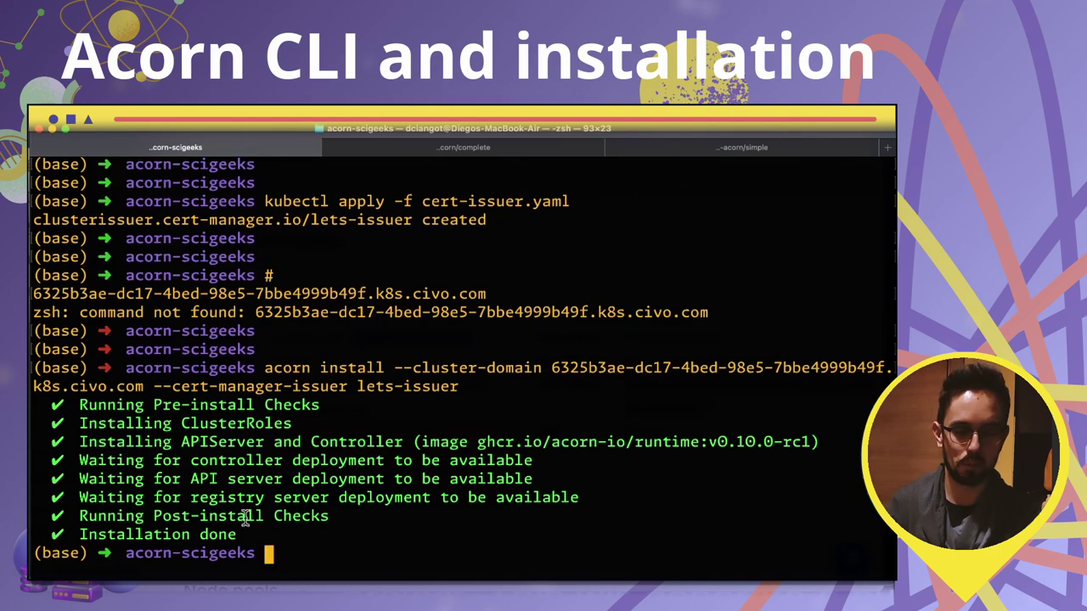
Run acorn ps showing no apps yet, then switch to the complete project's Acornfile session.
{"action": "left_click_drag", "start_coordinate": [249, 535], "coordinate": [175, 374]}
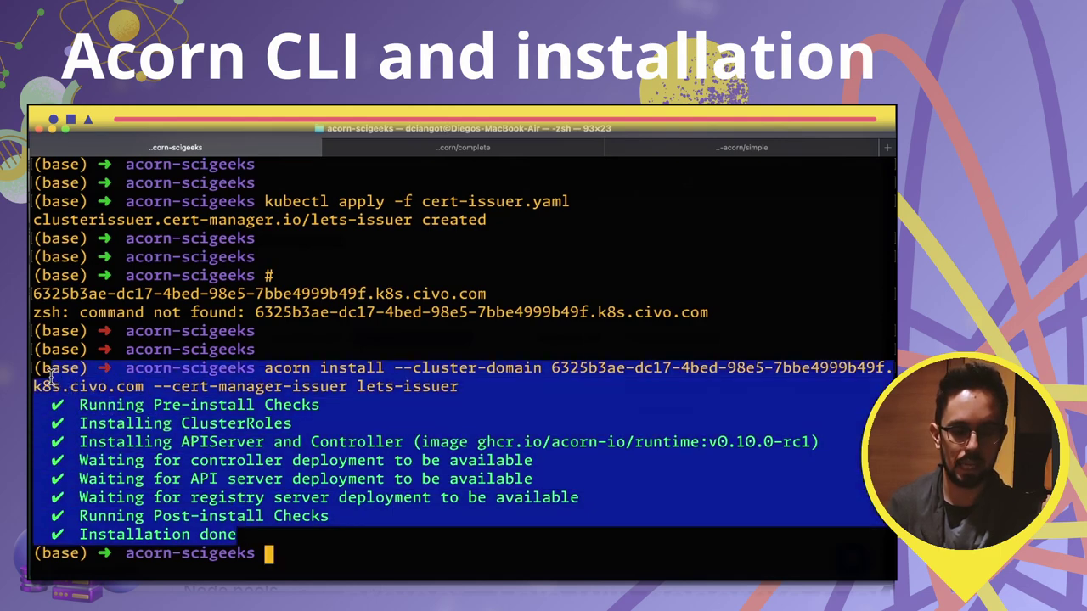
{"action": "left_click", "coordinate": [416, 460]}
{"action": "key", "text": "Return"}
{"action": "key", "text": "Return"}
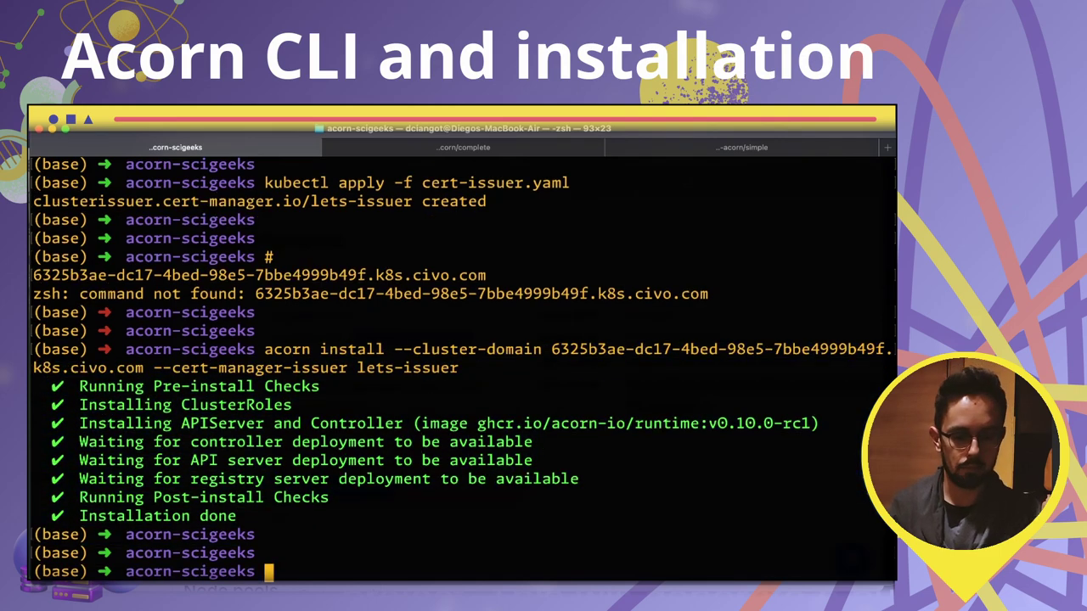
{"action": "type", "text": "aco"}
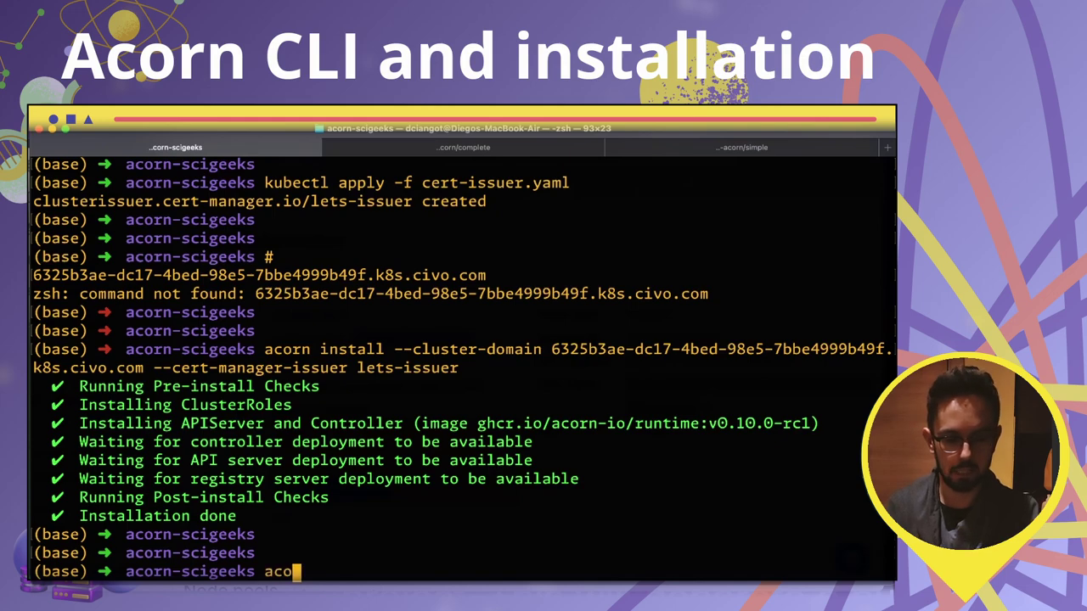
{"action": "type", "text": "rn ps"}
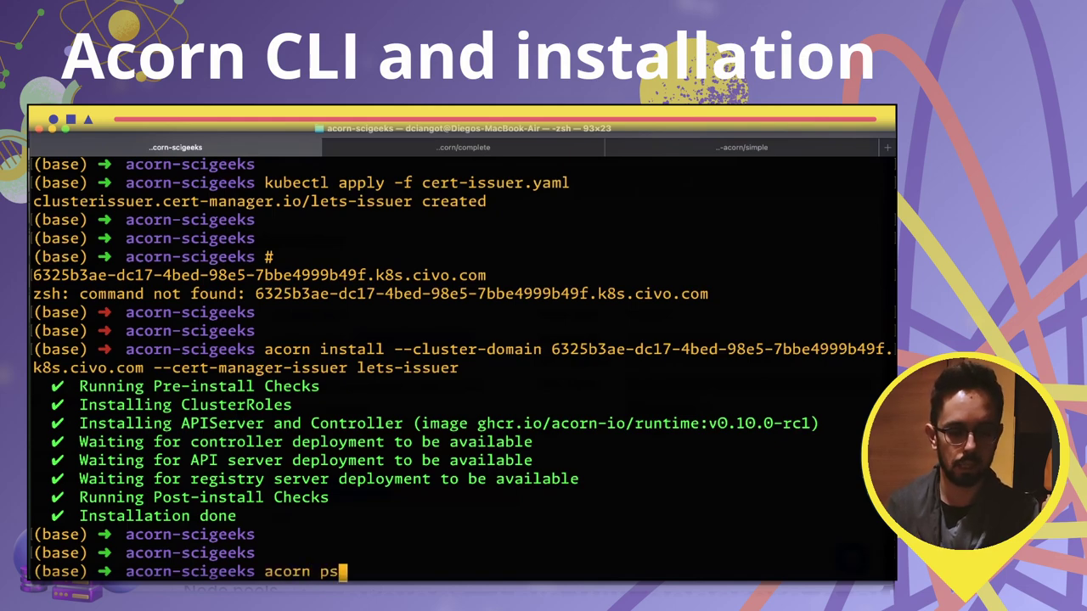
{"action": "key", "text": "Return"}
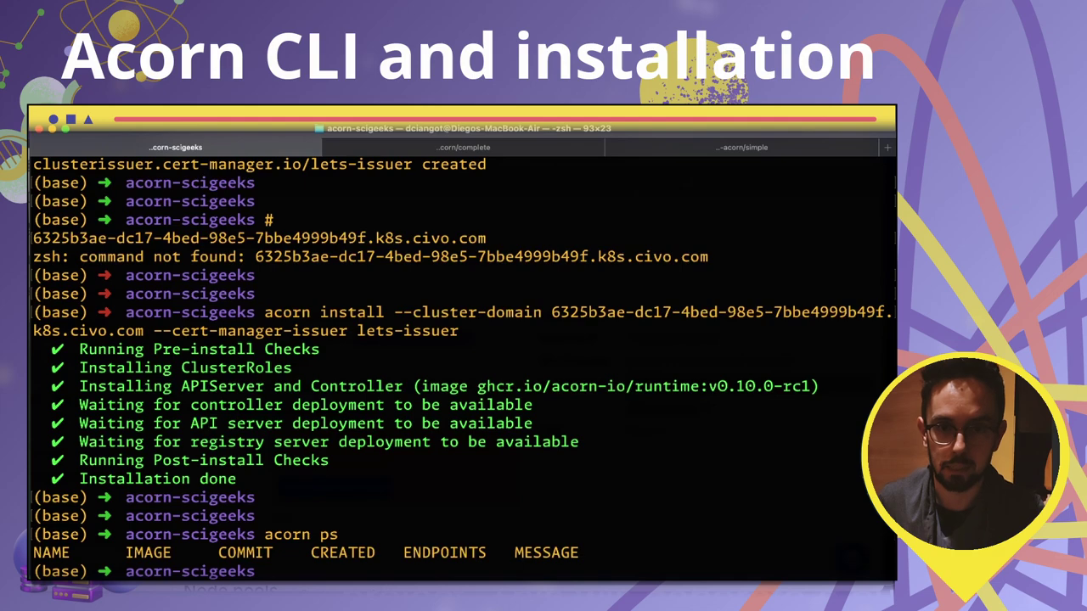
{"action": "key", "text": "Return"}
{"action": "key", "text": "Return"}
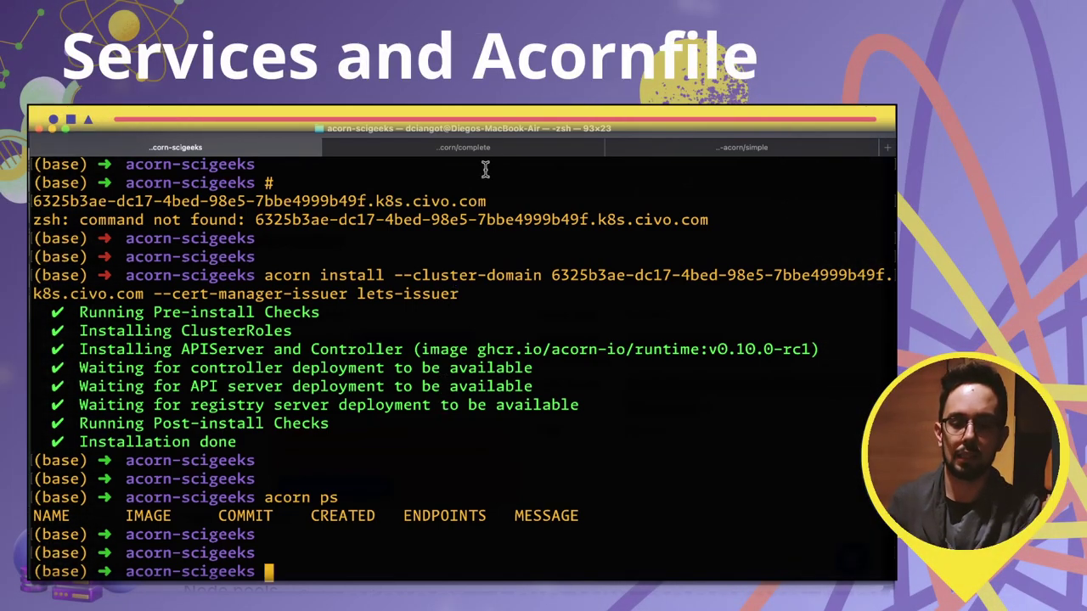
{"action": "left_click", "coordinate": [467, 149]}
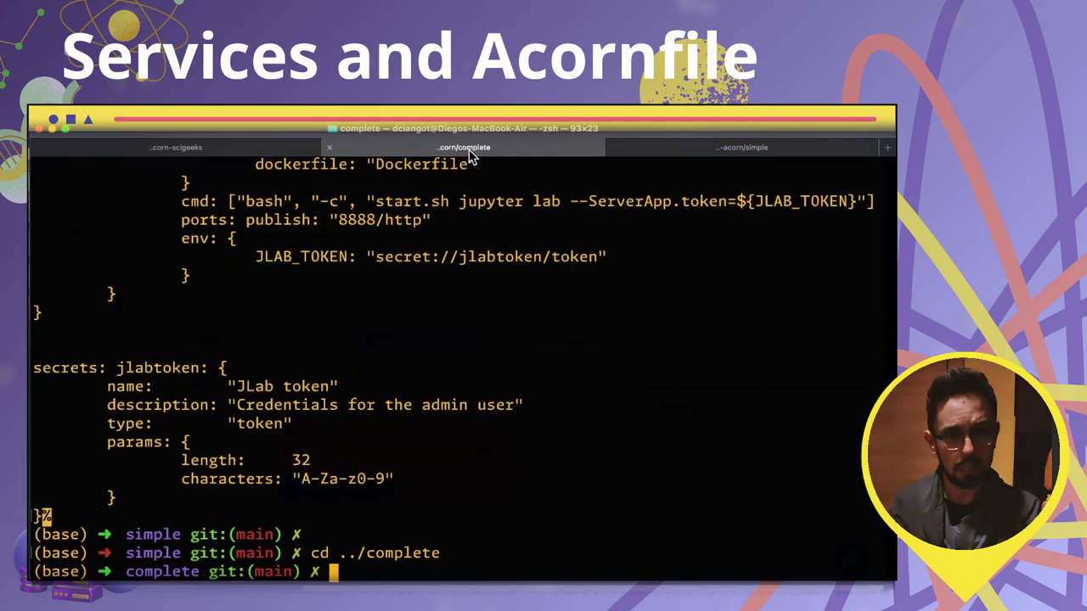
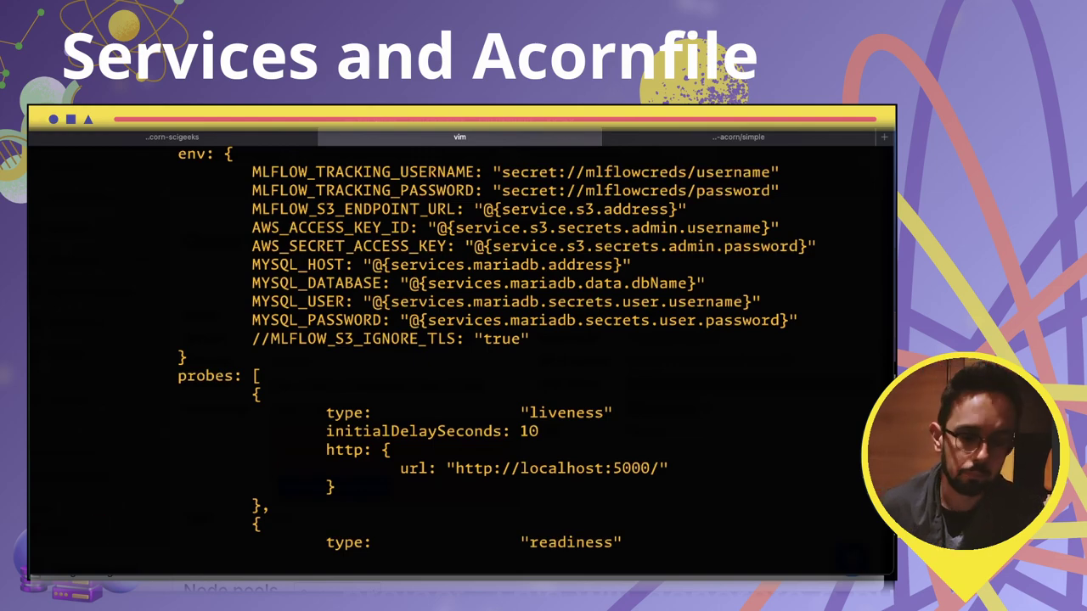
Scroll past the jupyterlab service and mlflowcreds secret, then quit the Acornfile with :q.
{"action": "key", "text": "j"}
{"action": "key", "text": "j"}
{"action": "key", "text": "j"}
{"action": "key", "text": "j"}
{"action": "key", "text": "j"}
{"action": "key", "text": "j"}
{"action": "key", "text": "j"}
{"action": "key", "text": "j"}
{"action": "key", "text": "j"}
{"action": "key", "text": "j"}
{"action": "key", "text": "j"}
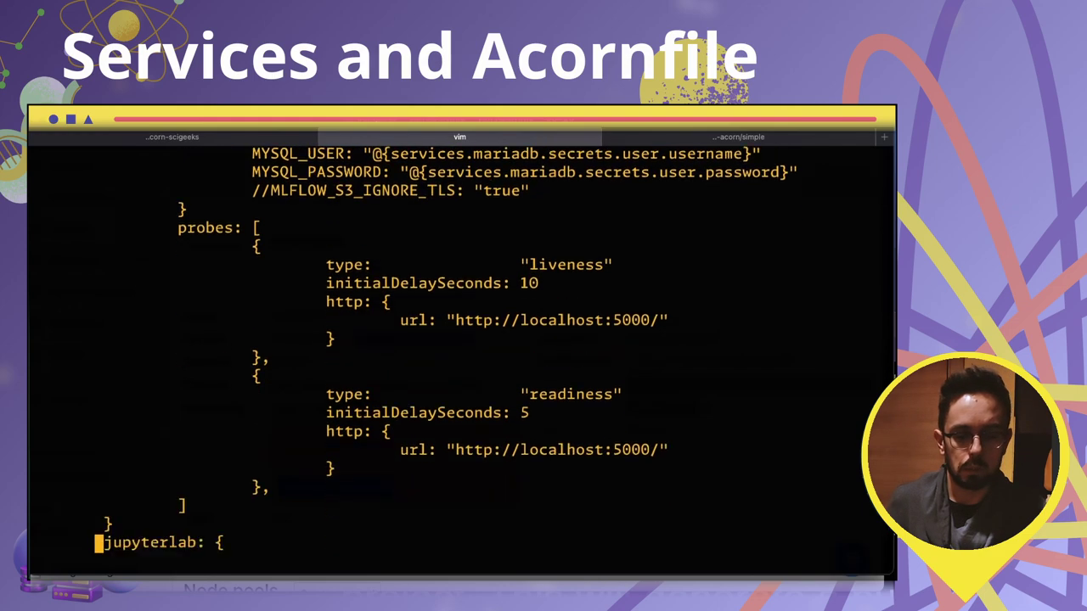
{"action": "key", "text": "j"}
{"action": "key", "text": "j"}
{"action": "key", "text": "j"}
{"action": "key", "text": "j"}
{"action": "key", "text": "j"}
{"action": "key", "text": "j"}
{"action": "key", "text": "j"}
{"action": "key", "text": "j"}
{"action": "key", "text": "j"}
{"action": "key", "text": "j"}
{"action": "key", "text": "j"}
{"action": "key", "text": "j"}
{"action": "key", "text": "j"}
{"action": "key", "text": "j"}
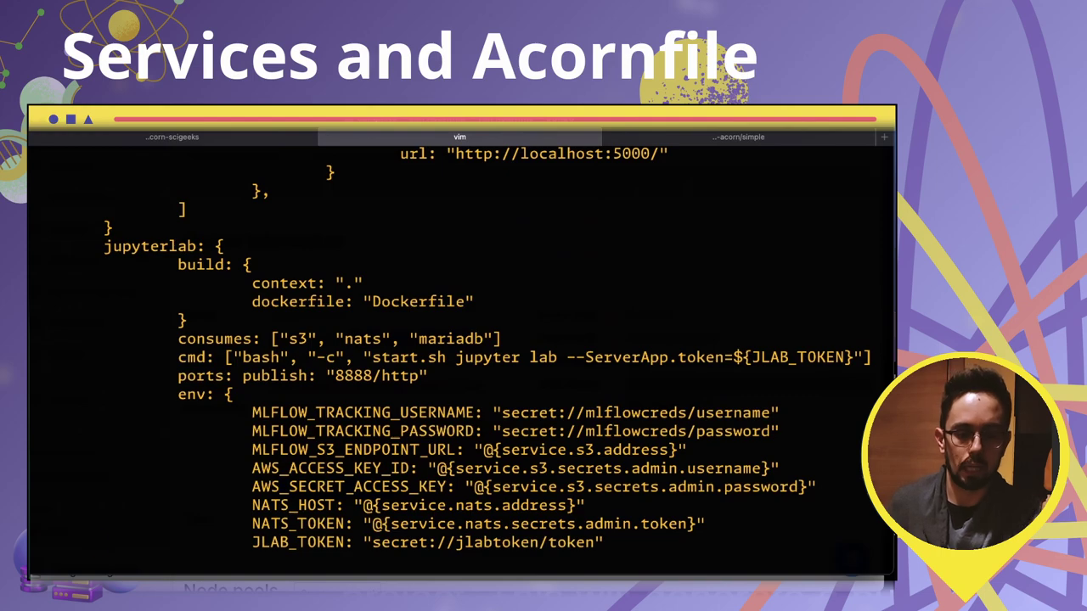
{"action": "key", "text": "j"}
{"action": "key", "text": "j"}
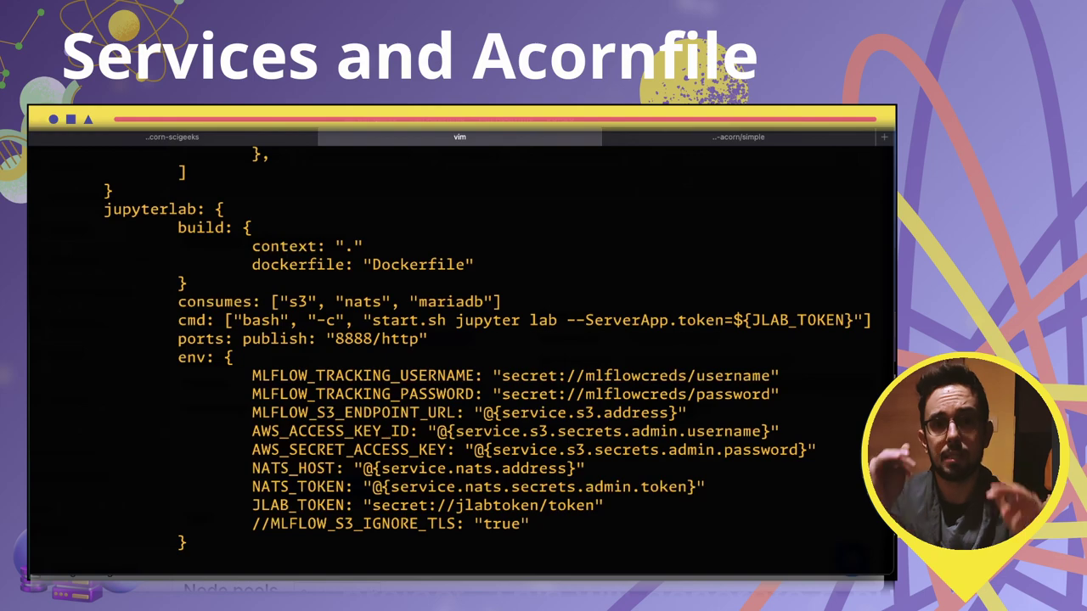
{"action": "key", "text": "j"}
{"action": "key", "text": "j"}
{"action": "key", "text": "j"}
{"action": "key", "text": "j"}
{"action": "key", "text": "j"}
{"action": "key", "text": "j"}
{"action": "key", "text": "j"}
{"action": "key", "text": "j"}
{"action": "key", "text": "j"}
{"action": "key", "text": "j"}
{"action": "key", "text": "j"}
{"action": "key", "text": "j"}
{"action": "key", "text": "j"}
{"action": "key", "text": "j"}
{"action": "key", "text": "j"}
{"action": "key", "text": "j"}
{"action": "key", "text": "j"}
{"action": "key", "text": "j"}
{"action": "key", "text": "j"}
{"action": "key", "text": "j"}
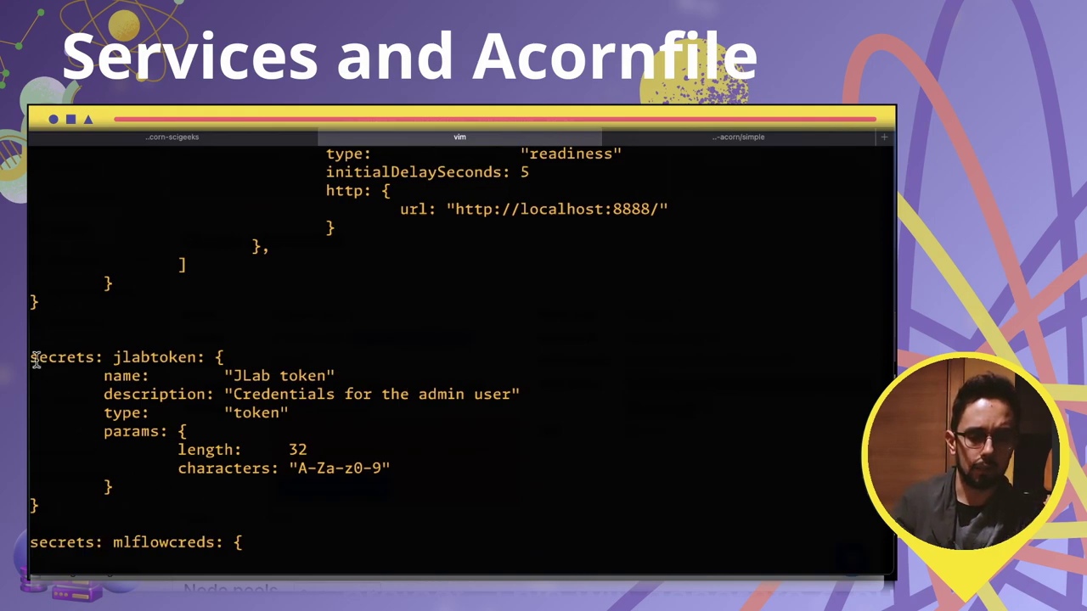
{"action": "key", "text": "j"}
{"action": "key", "text": "j"}
{"action": "key", "text": "j"}
{"action": "key", "text": "j"}
{"action": "key", "text": "j"}
{"action": "key", "text": "j"}
{"action": "key", "text": "j"}
{"action": "key", "text": "j"}
{"action": "key", "text": "j"}
{"action": "key", "text": "j"}
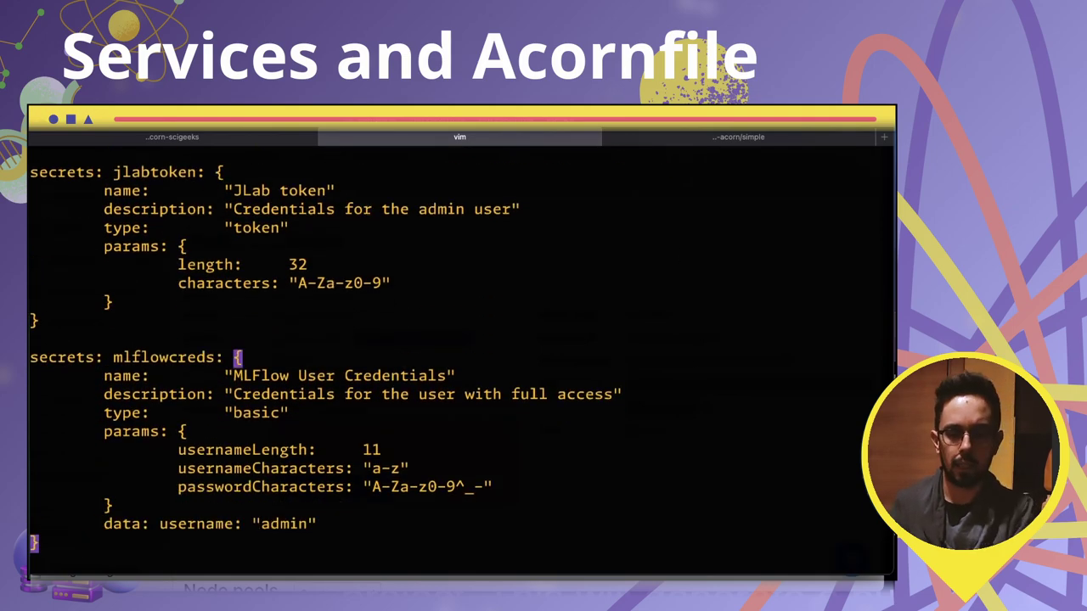
{"action": "type", "text": ":q"}
{"action": "key", "text": "Return"}
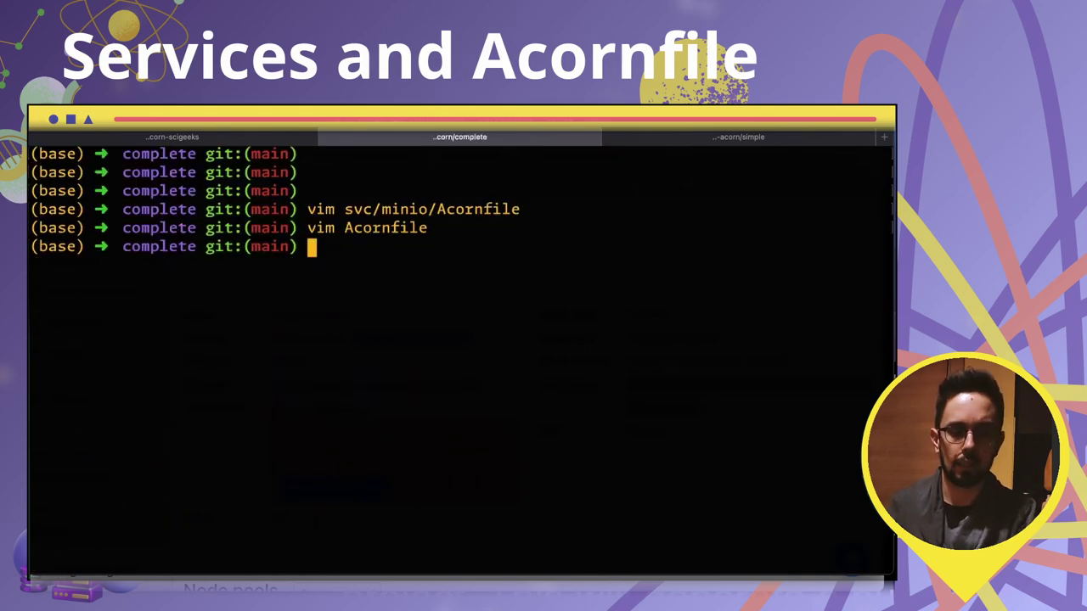
Open the Dockerfile, review it down to the mimesis==8.0.0 install, and save with :wq.
{"action": "type", "text": "vim Dockerfile"}
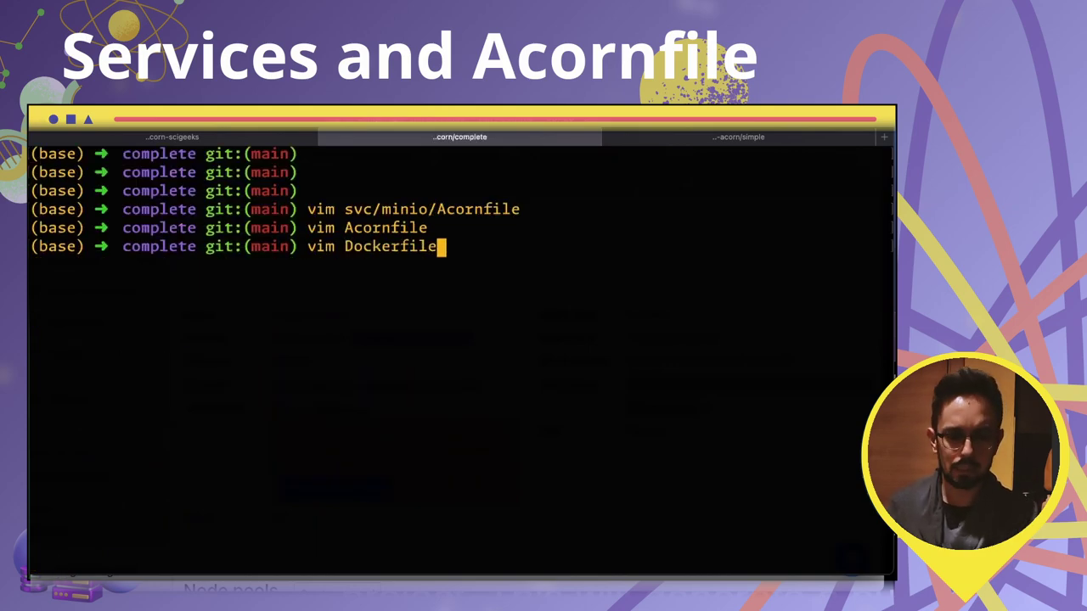
{"action": "key", "text": "Return"}
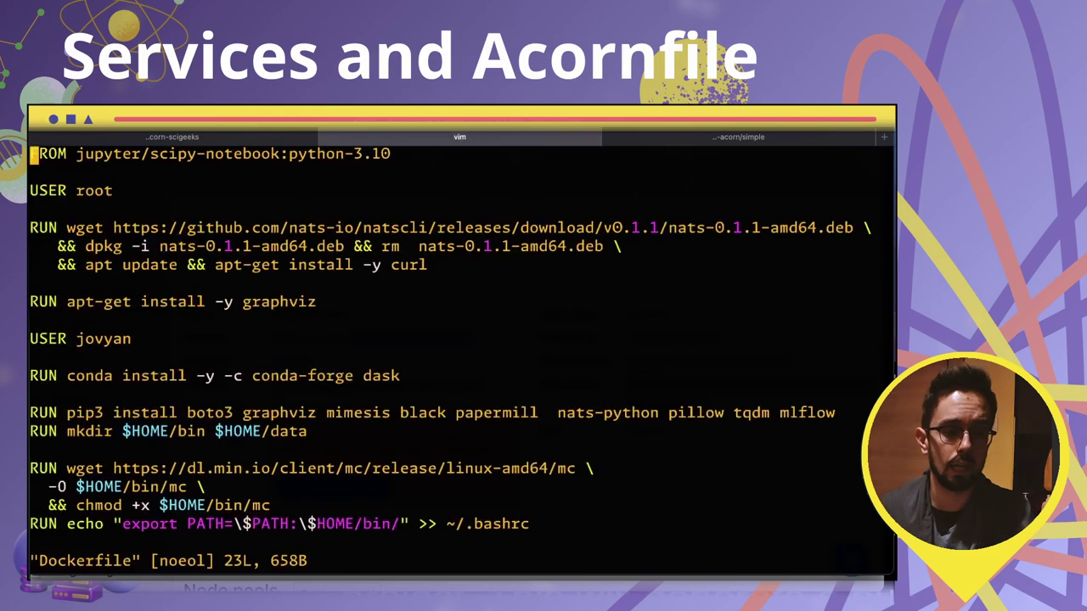
{"action": "key", "text": "j"}
{"action": "key", "text": "j"}
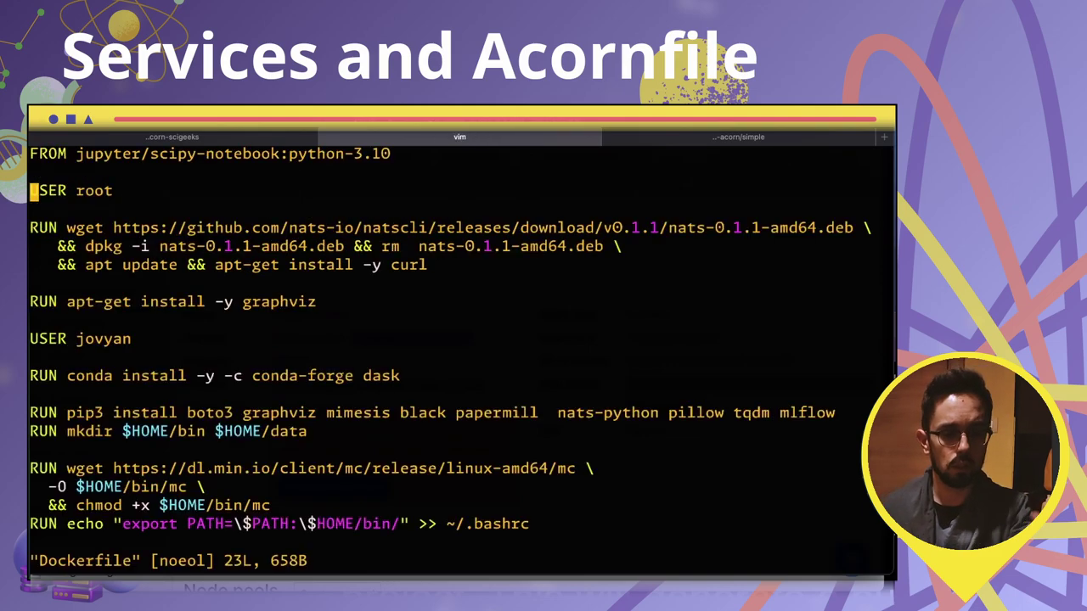
{"action": "key", "text": "j"}
{"action": "key", "text": "j"}
{"action": "key", "text": "j"}
{"action": "key", "text": "j"}
{"action": "key", "text": "j"}
{"action": "key", "text": "j"}
{"action": "key", "text": "j"}
{"action": "key", "text": "j"}
{"action": "key", "text": "j"}
{"action": "key", "text": "j"}
{"action": "key", "text": "k"}
{"action": "key", "text": "k"}
{"action": "key", "text": "k"}
{"action": "key", "text": "k"}
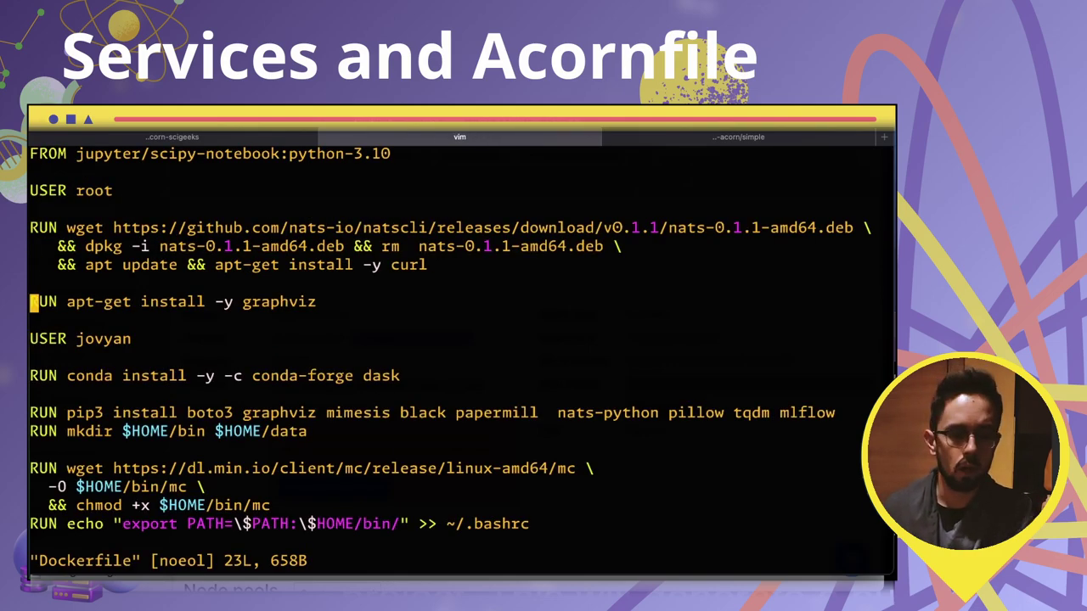
{"action": "key", "text": "k"}
{"action": "key", "text": "k"}
{"action": "key", "text": "k"}
{"action": "key", "text": "k"}
{"action": "key", "text": "k"}
{"action": "key", "text": "k"}
{"action": "key", "text": "j"}
{"action": "key", "text": "j"}
{"action": "key", "text": "j"}
{"action": "key", "text": "j"}
{"action": "key", "text": "j"}
{"action": "key", "text": "j"}
{"action": "key", "text": "j"}
{"action": "key", "text": "j"}
{"action": "key", "text": "j"}
{"action": "key", "text": "j"}
{"action": "key", "text": "j"}
{"action": "key", "text": "j"}
{"action": "key", "text": "j"}
{"action": "key", "text": "j"}
{"action": "key", "text": "j"}
{"action": "key", "text": "j"}
{"action": "key", "text": "j"}
{"action": "key", "text": "j"}
{"action": "key", "text": "j"}
{"action": "key", "text": "j"}
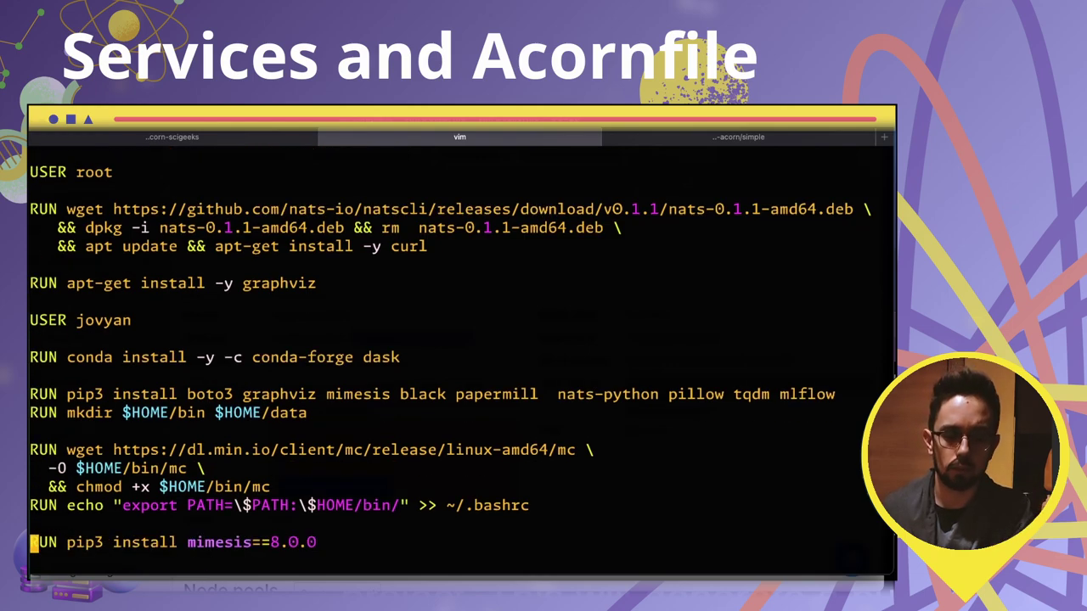
{"action": "type", "text": ":wq"}
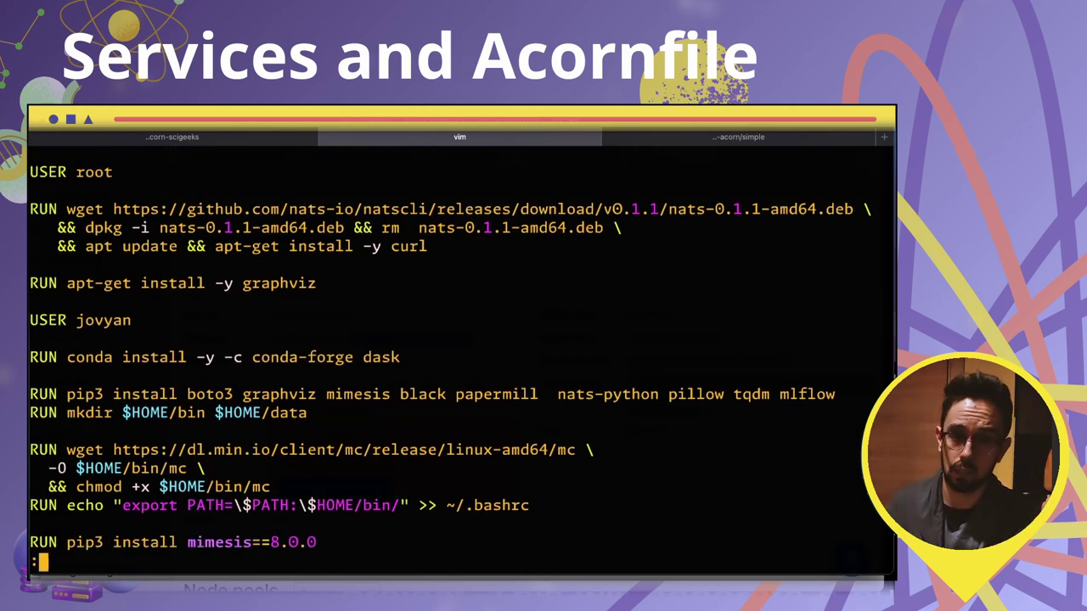
{"action": "key", "text": "Return"}
Open Dockerfile.mlflow in vim to look it over, then close it with :q.
{"action": "key", "text": "Return"}
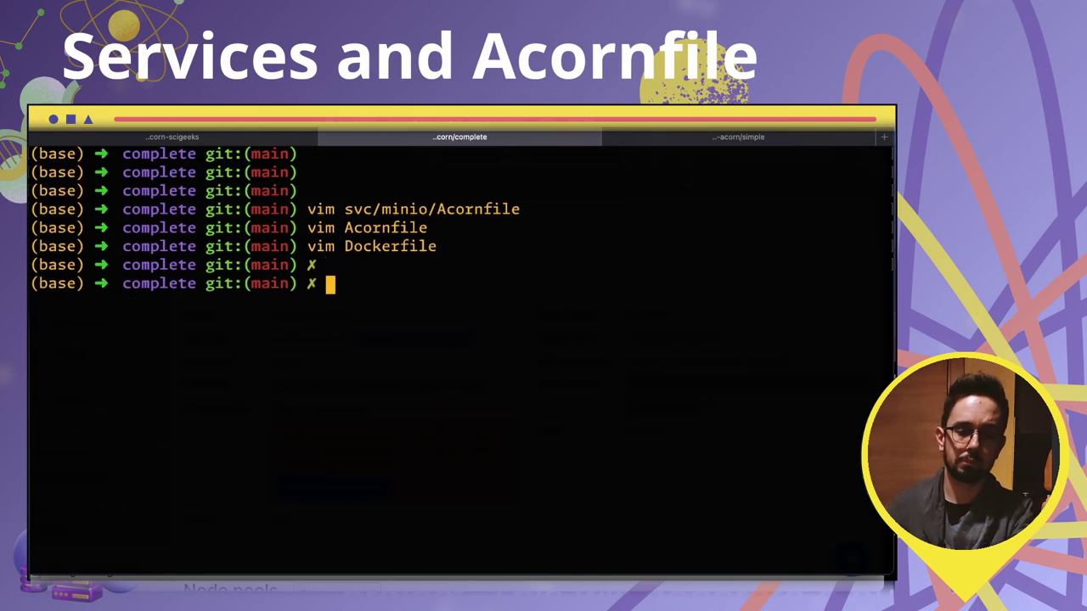
{"action": "key", "text": "Return"}
{"action": "key", "text": "Up"}
{"action": "key", "text": "BackSpace"}
{"action": "key", "text": "BackSpace"}
{"action": "key", "text": "BackSpace"}
{"action": "key", "text": "BackSpace"}
{"action": "key", "text": "BackSpace"}
{"action": "key", "text": "BackSpace"}
{"action": "key", "text": "BackSpace"}
{"action": "key", "text": "BackSpace"}
{"action": "key", "text": "BackSpace"}
{"action": "key", "text": "BackSpace"}
{"action": "type", "text": "D"}
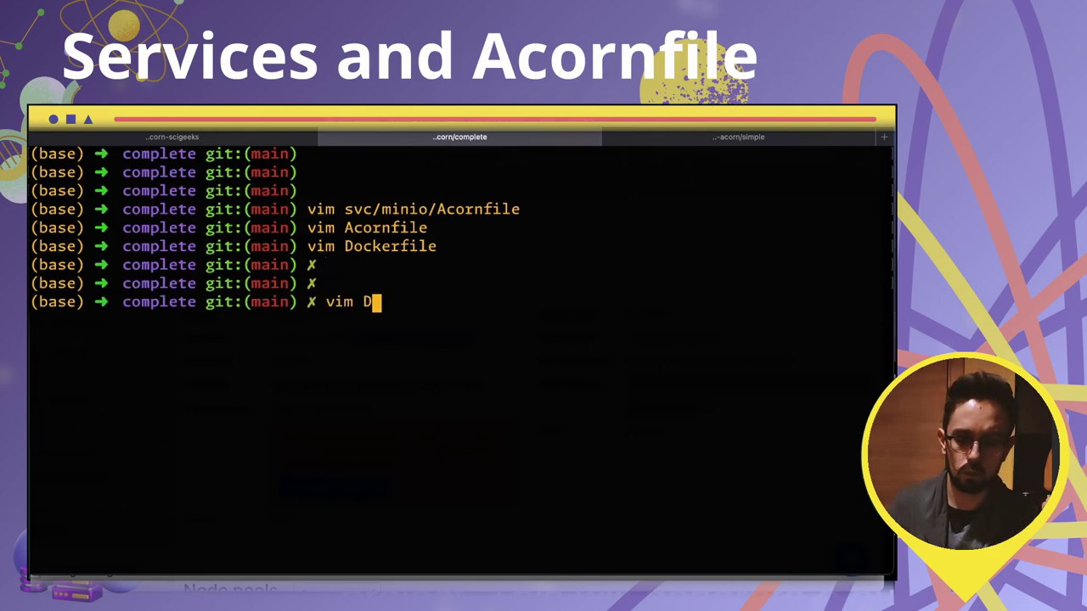
{"action": "key", "text": "Tab"}
{"action": "type", "text": ".m"}
{"action": "key", "text": "Tab"}
{"action": "key", "text": "Return"}
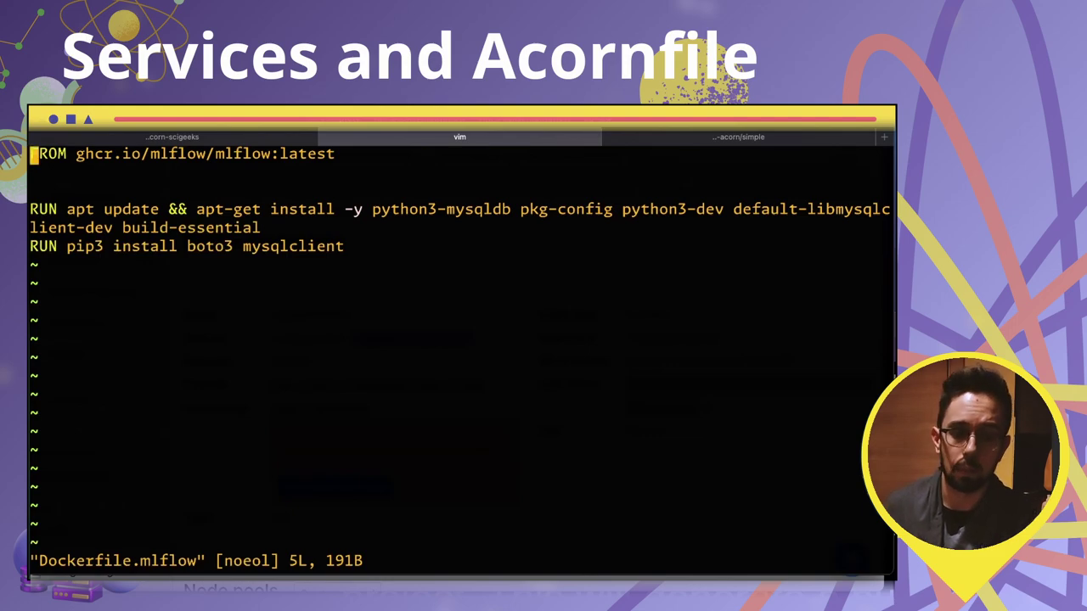
{"action": "type", "text": ":q"}
{"action": "key", "text": "Return"}
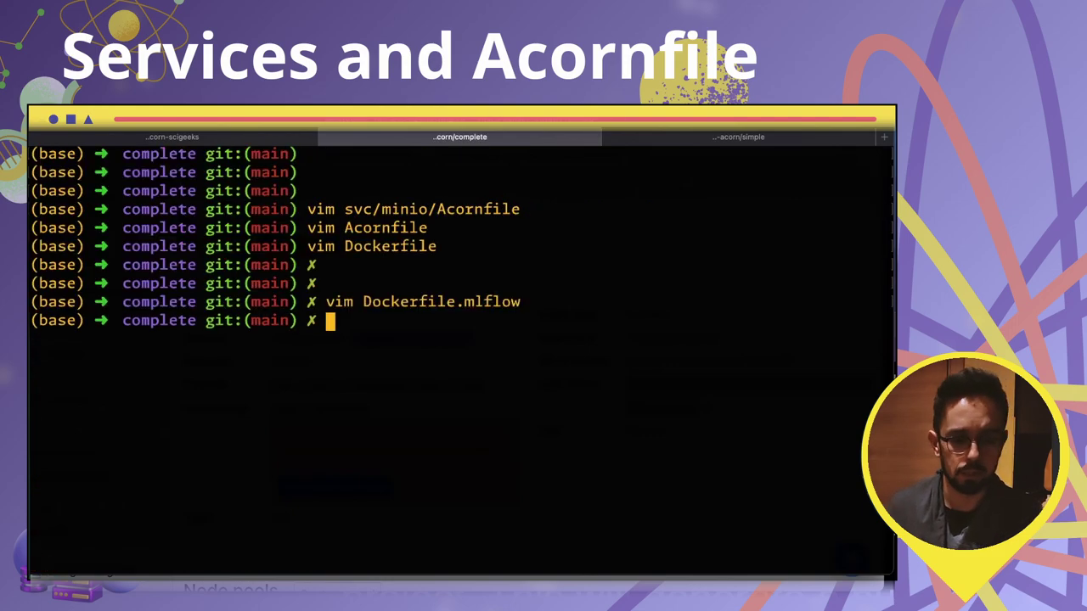
{"action": "key", "text": "Return"}
{"action": "key", "text": "Return"}
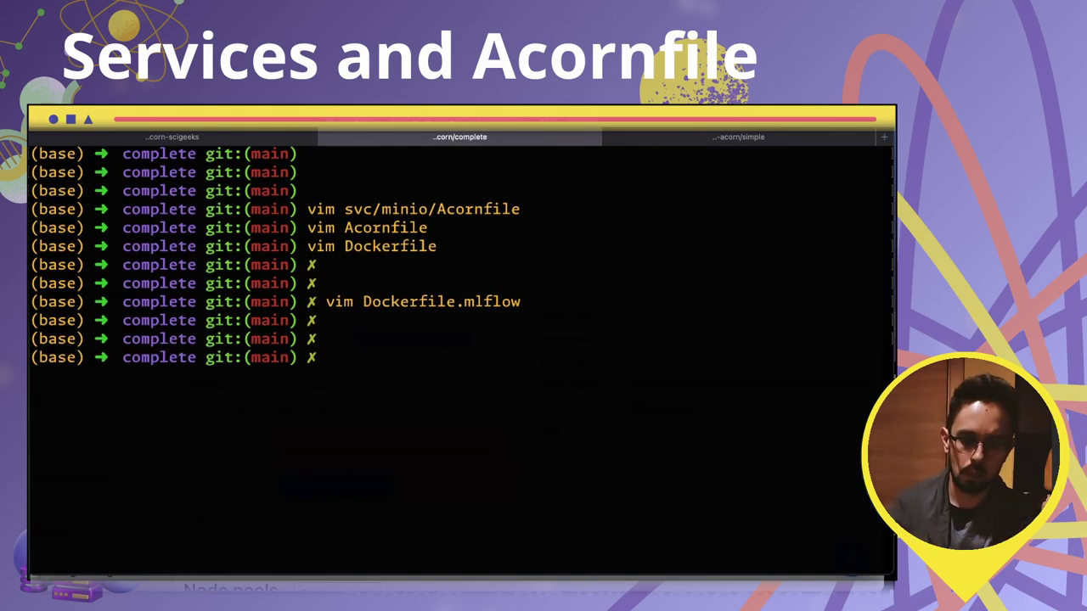
Discard the unrun 'vim Dockerfile.mlflow' command and leave a fresh prompt.
{"action": "type", "text": "vim Dockerfile"}
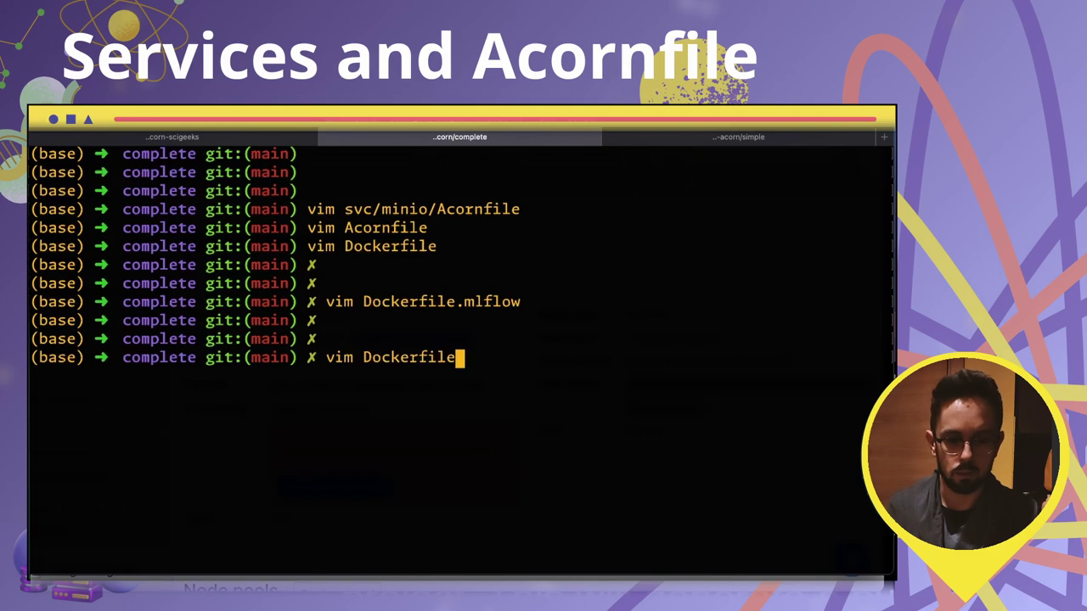
{"action": "type", "text": ".mlflow"}
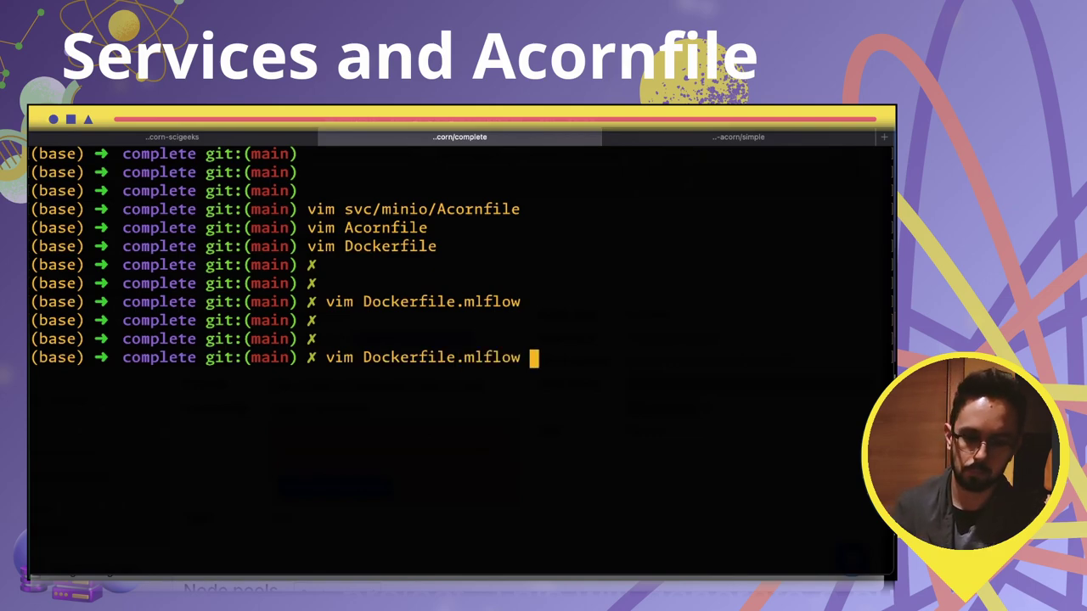
{"action": "key", "text": "ctrl+c"}
{"action": "key", "text": "Return"}
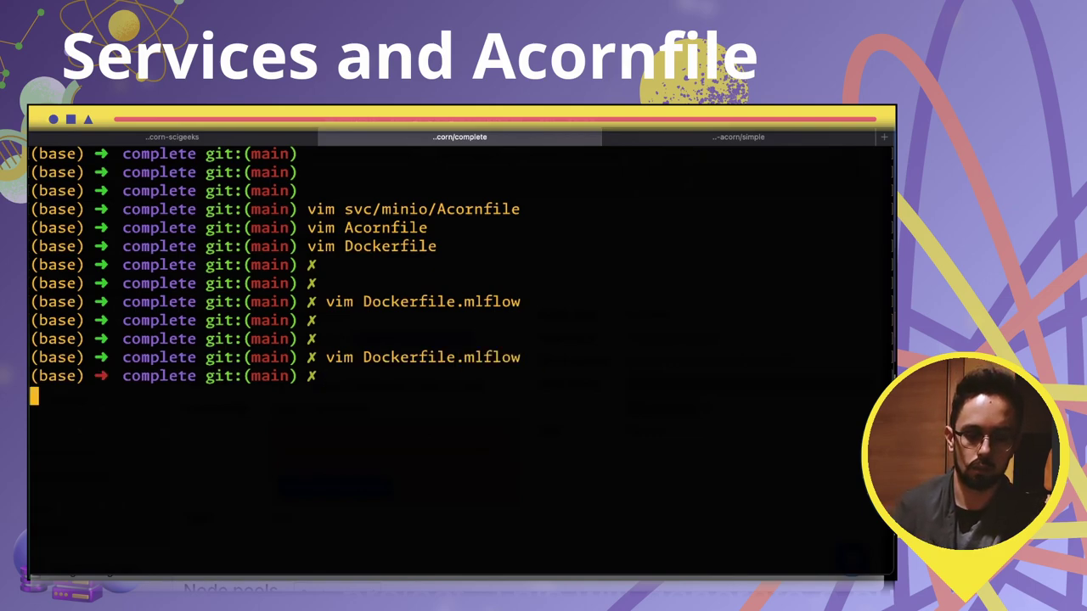
{"action": "key", "text": "Return"}
Recall the earlier acorn build command, retag it scigeeks-demo-platform on docker.io, and run it.
{"action": "key", "text": "ctrl+r"}
{"action": "type", "text": "a"}
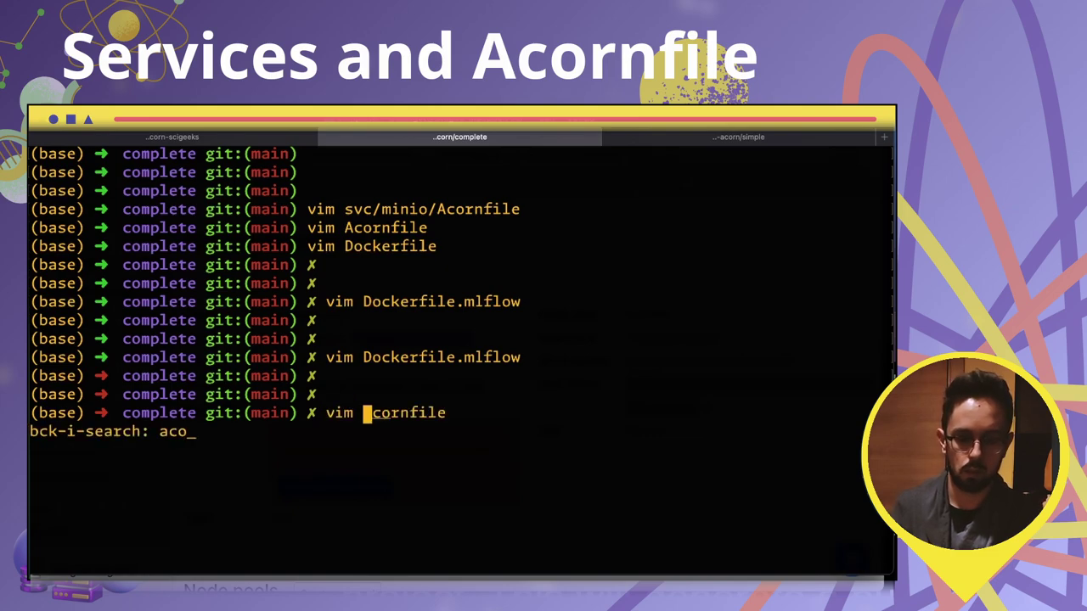
{"action": "type", "text": "corn bui"}
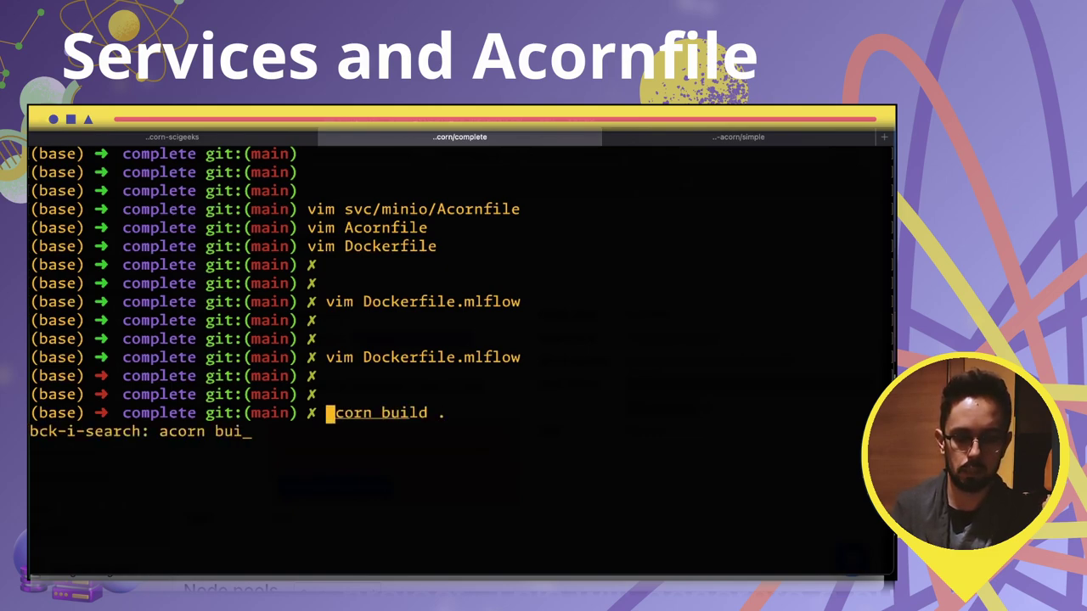
{"action": "key", "text": "ctrl+r"}
{"action": "key", "text": "ctrl+r"}
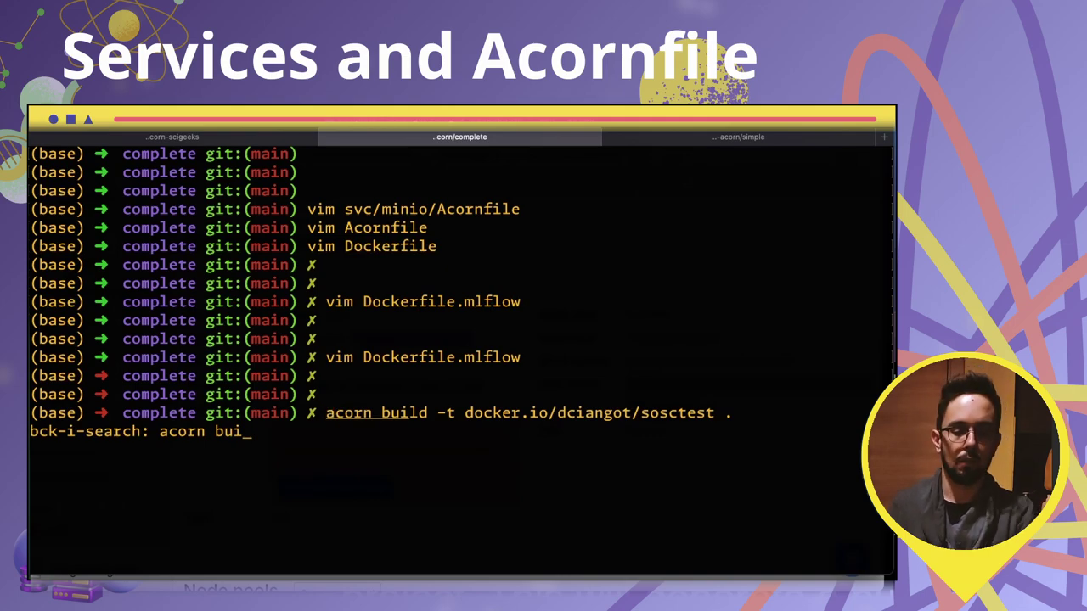
{"action": "key", "text": "Right"}
{"action": "key", "text": "Right"}
{"action": "key", "text": "Right"}
{"action": "key", "text": "Right"}
{"action": "key", "text": "Right"}
{"action": "key", "text": "Right"}
{"action": "key", "text": "Right"}
{"action": "key", "text": "Right"}
{"action": "key", "text": "Right"}
{"action": "key", "text": "Right"}
{"action": "key", "text": "Right"}
{"action": "key", "text": "Right"}
{"action": "key", "text": "Right"}
{"action": "key", "text": "Right"}
{"action": "key", "text": "Right"}
{"action": "key", "text": "Right"}
{"action": "key", "text": "Right"}
{"action": "key", "text": "Right"}
{"action": "key", "text": "Right"}
{"action": "key", "text": "Right"}
{"action": "key", "text": "Right"}
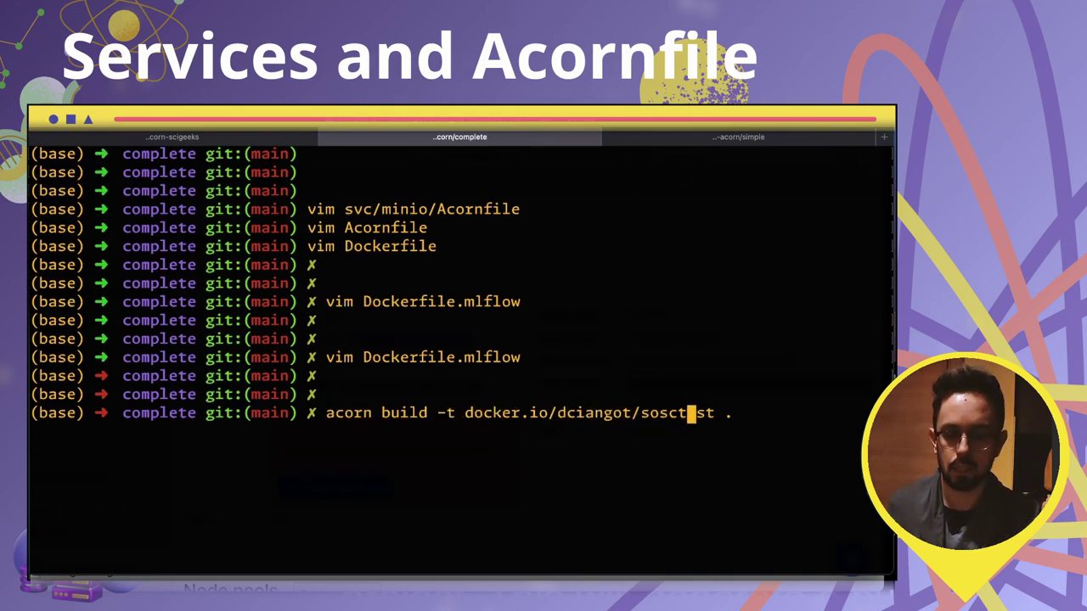
{"action": "key", "text": "BackSpace"}
{"action": "key", "text": "BackSpace"}
{"action": "key", "text": "BackSpace"}
{"action": "key", "text": "BackSpace"}
{"action": "key", "text": "BackSpace"}
{"action": "key", "text": "BackSpace"}
{"action": "key", "text": "BackSpace"}
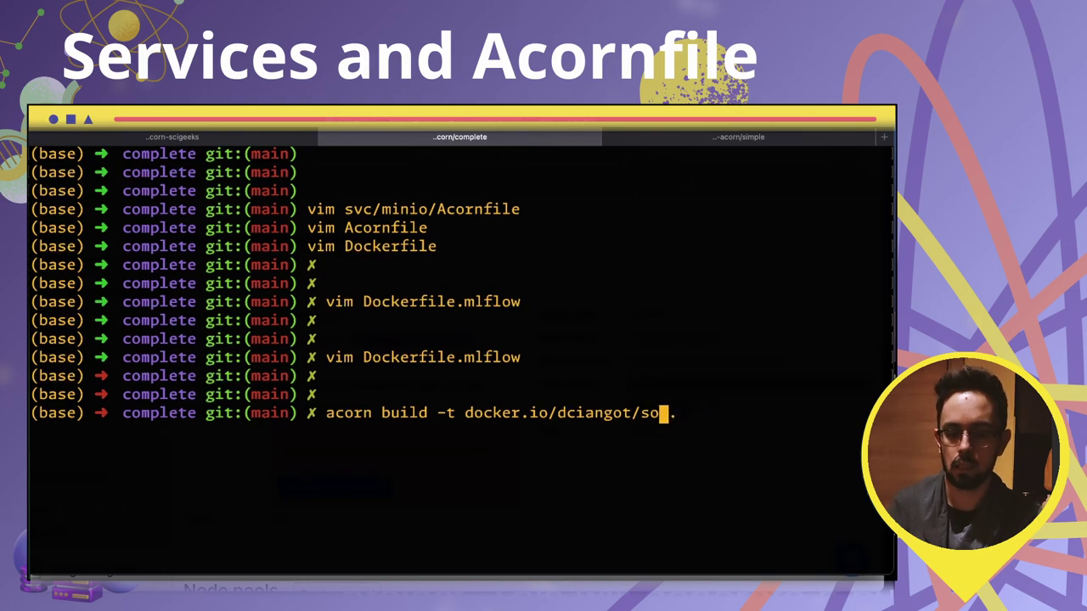
{"action": "type", "text": "cigeeks"}
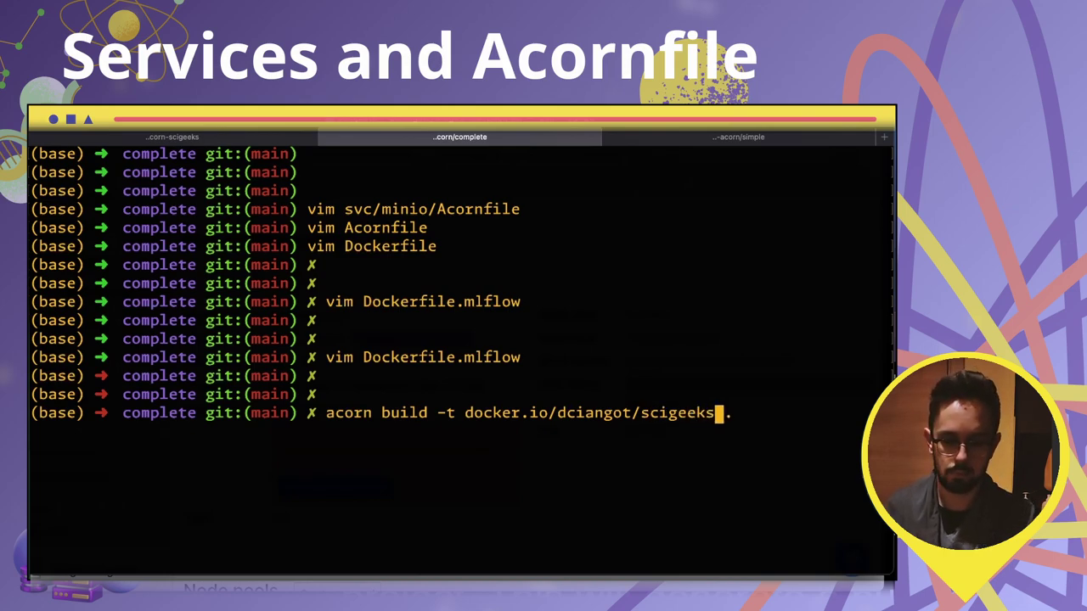
{"action": "type", "text": "-dem,op"}
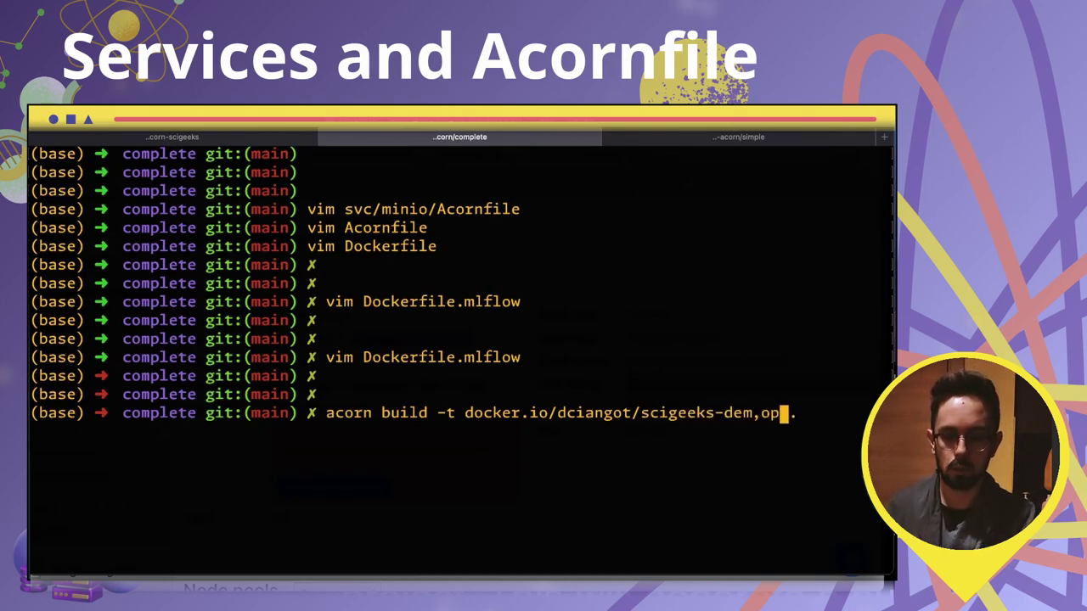
{"action": "key", "text": "BackSpace"}
{"action": "key", "text": "BackSpace"}
{"action": "key", "text": "BackSpace"}
{"action": "type", "text": "mo-"}
{"action": "key", "text": "BackSpace"}
{"action": "key", "text": "BackSpace"}
{"action": "key", "text": "BackSpace"}
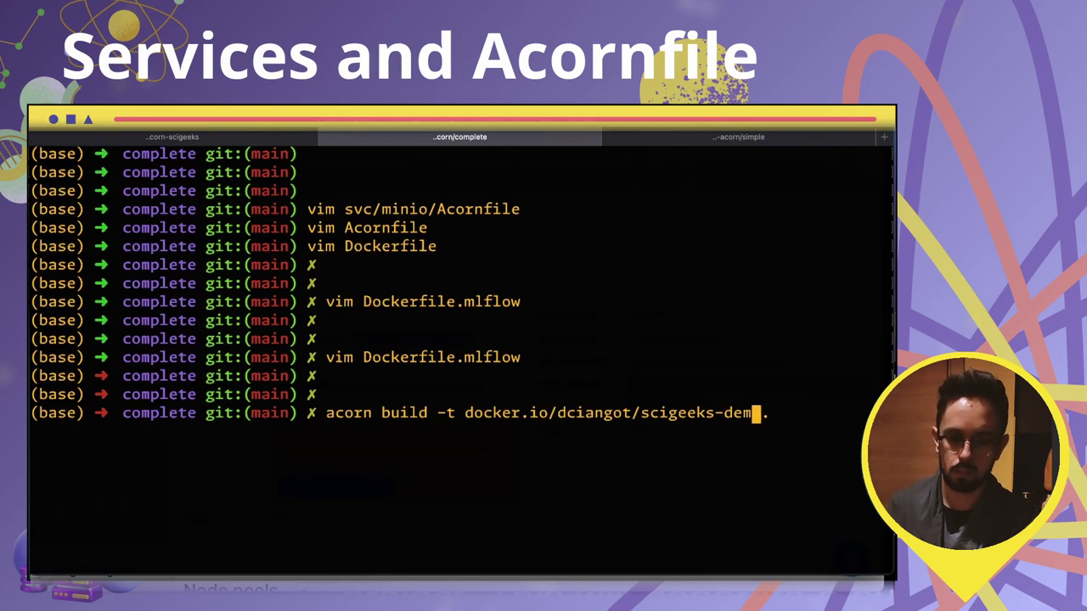
{"action": "type", "text": "o-platfo"}
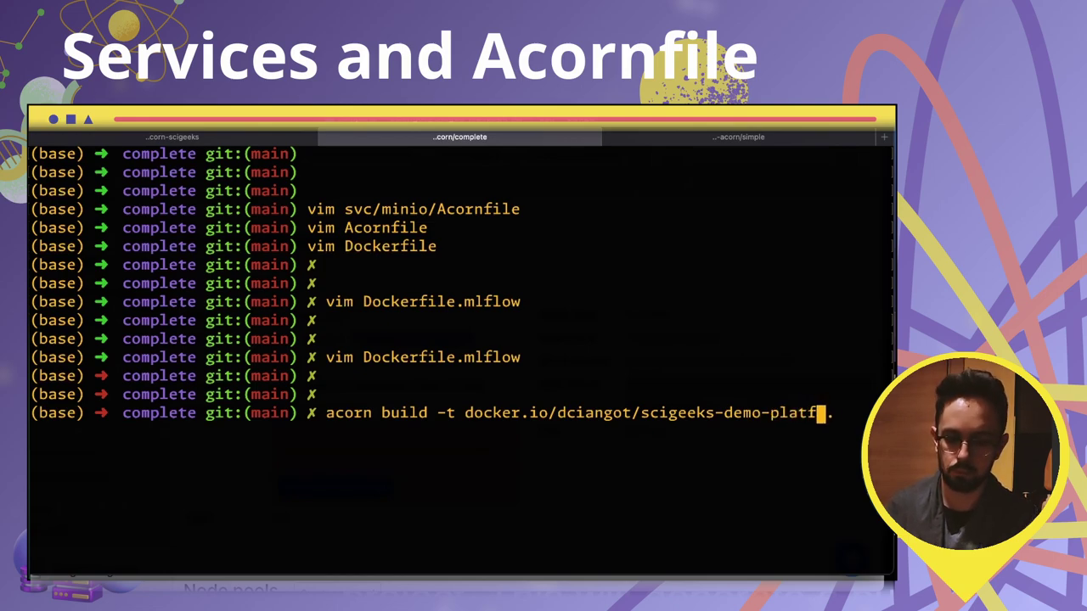
{"action": "type", "text": "rm"}
{"action": "key", "text": "Return"}
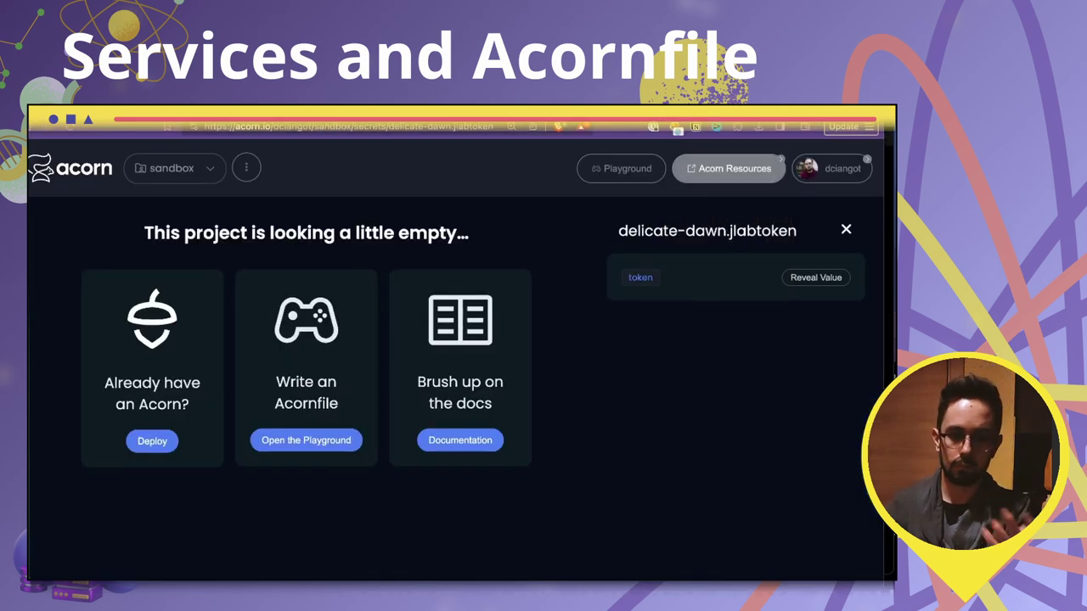
In Shared Acorns, enter the sosc-platform-acorn:v1 image and generate its share-link QR code.
{"action": "left_click", "coordinate": [846, 231]}
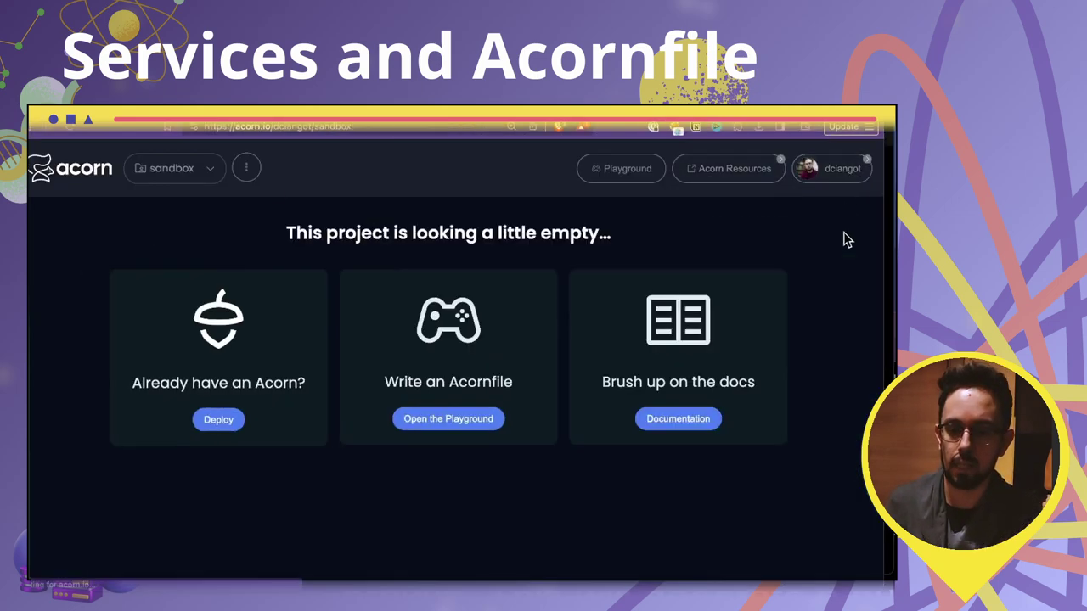
{"action": "left_click", "coordinate": [841, 166]}
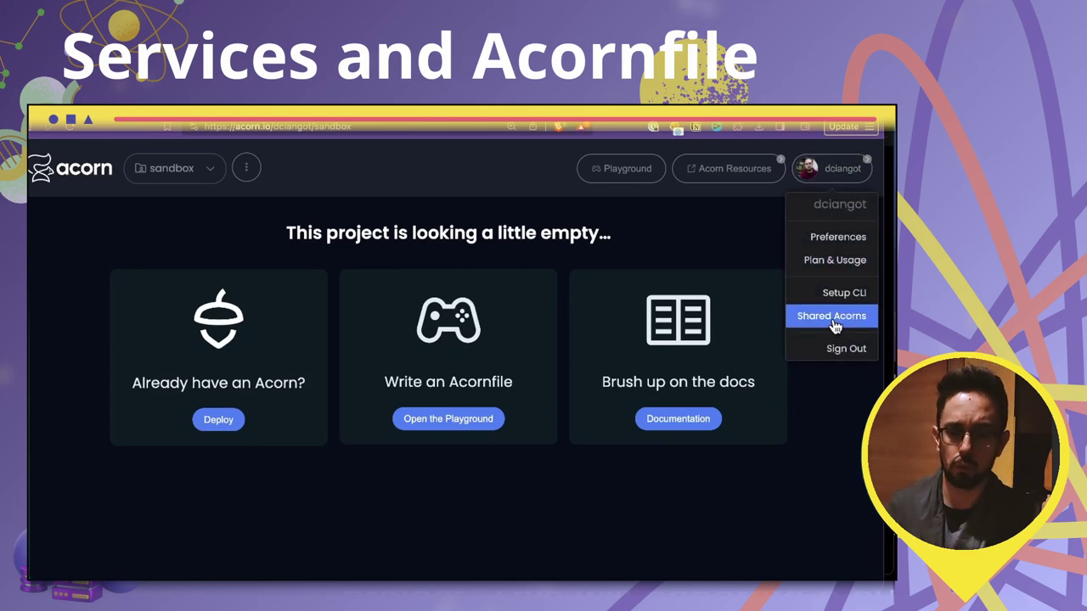
{"action": "left_click", "coordinate": [834, 321]}
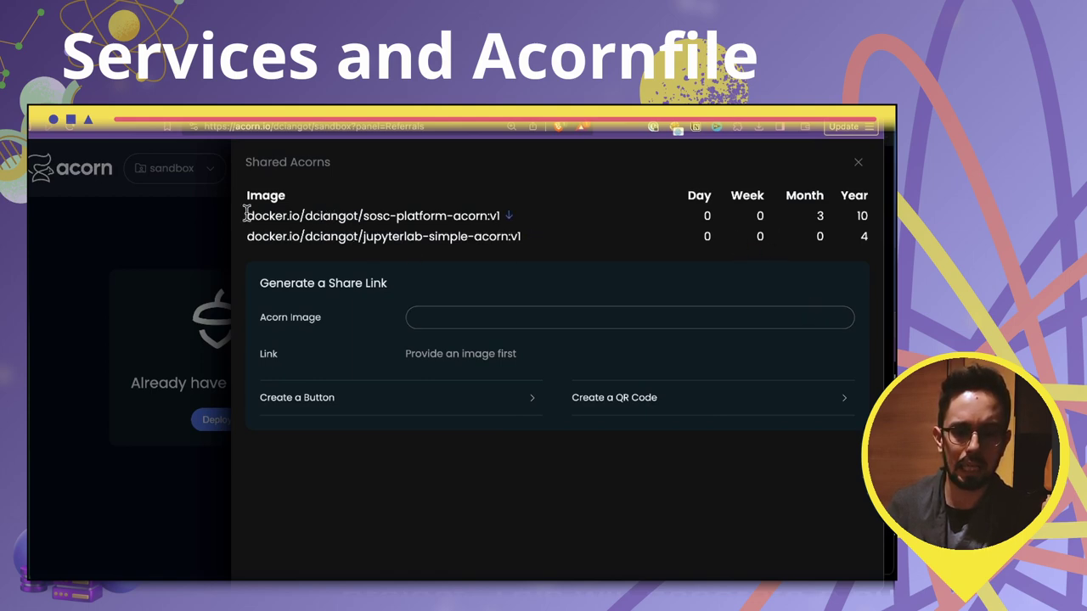
{"action": "left_click_drag", "start_coordinate": [245, 216], "coordinate": [503, 218]}
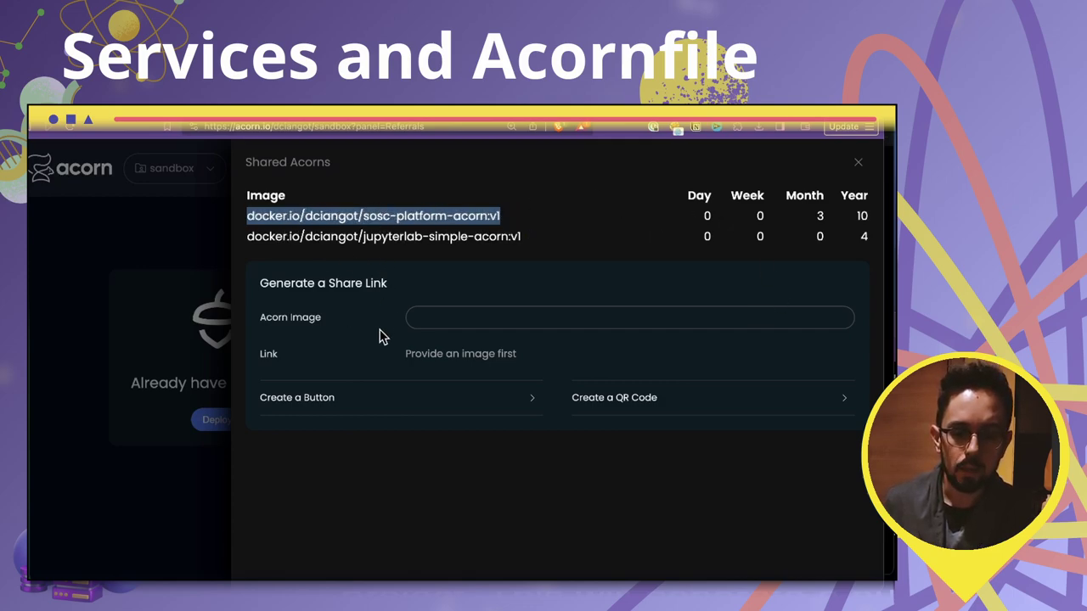
{"action": "left_click", "coordinate": [464, 318]}
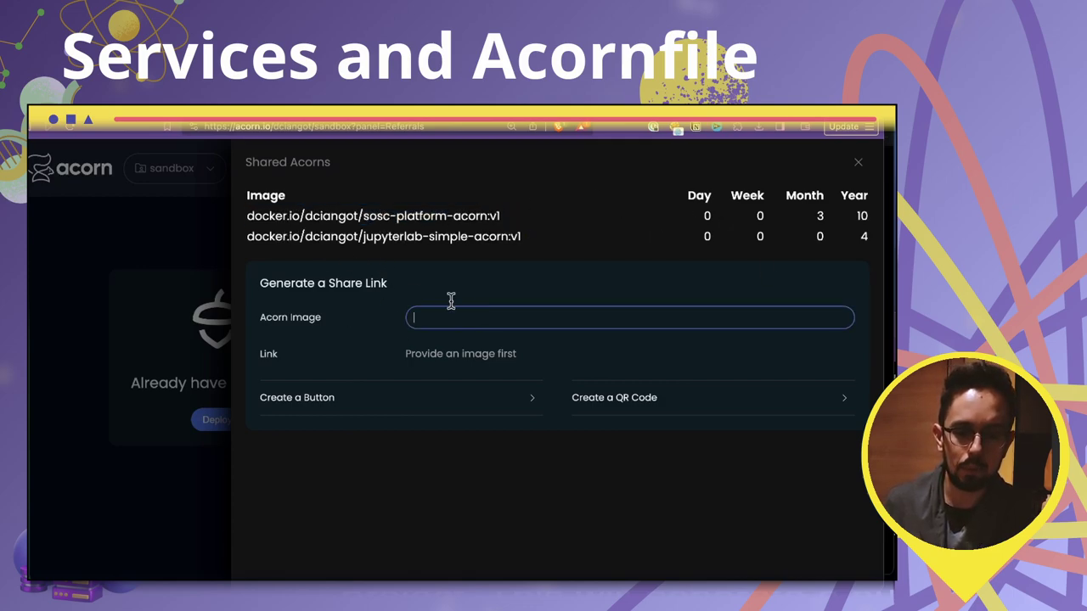
{"action": "left_click", "coordinate": [508, 216]}
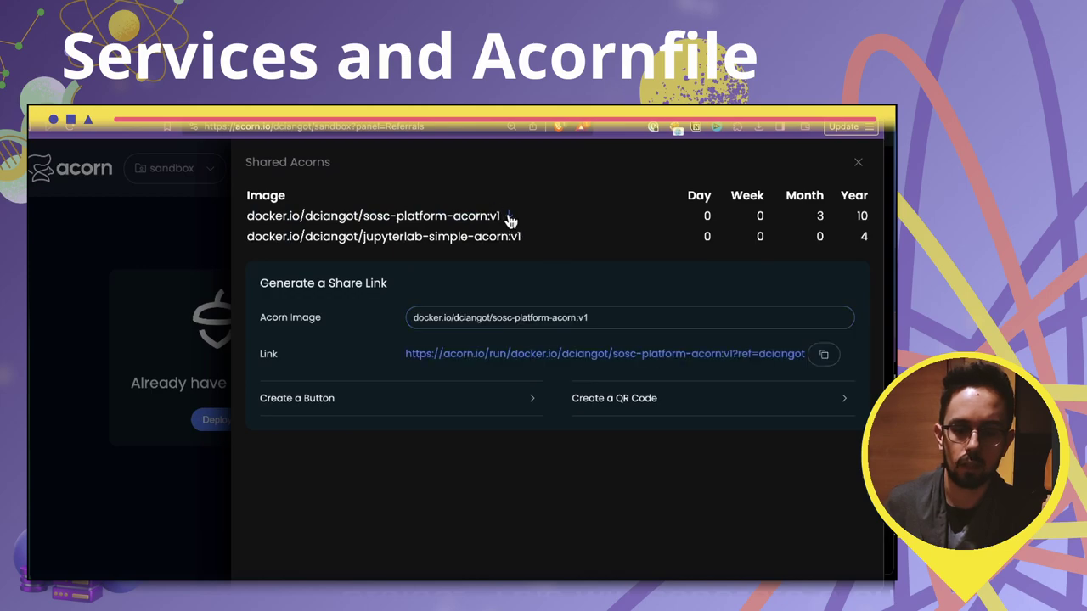
{"action": "left_click", "coordinate": [666, 397]}
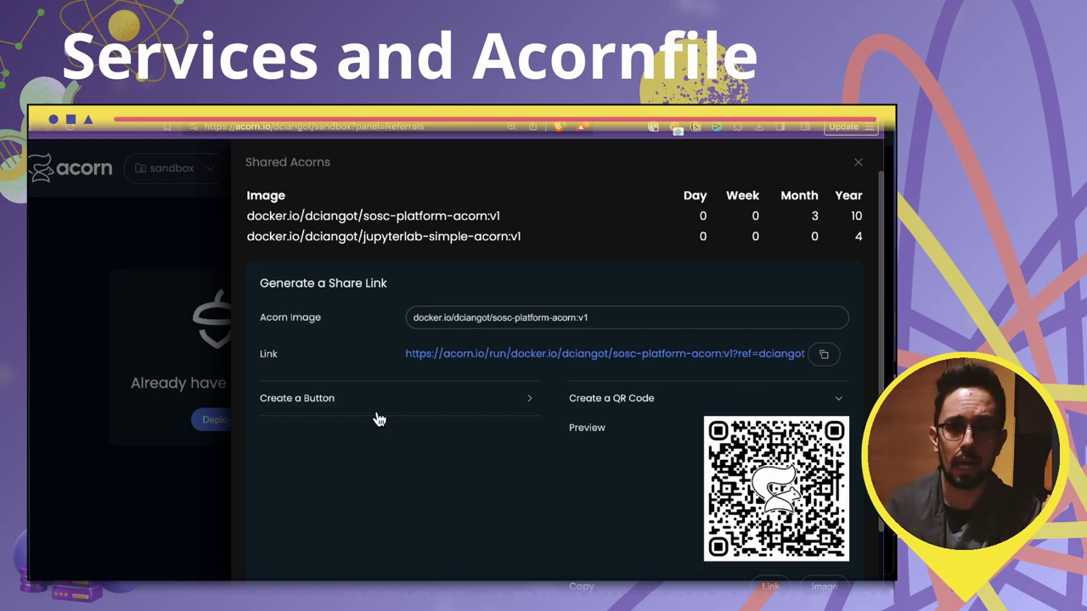
In the terminal, review the unauthorized error, docker.io login and acorn push output until 100%.
{"action": "key", "text": "super+Tab"}
{"action": "scroll", "coordinate": [360, 299], "scroll_direction": "up", "scroll_amount": 5}
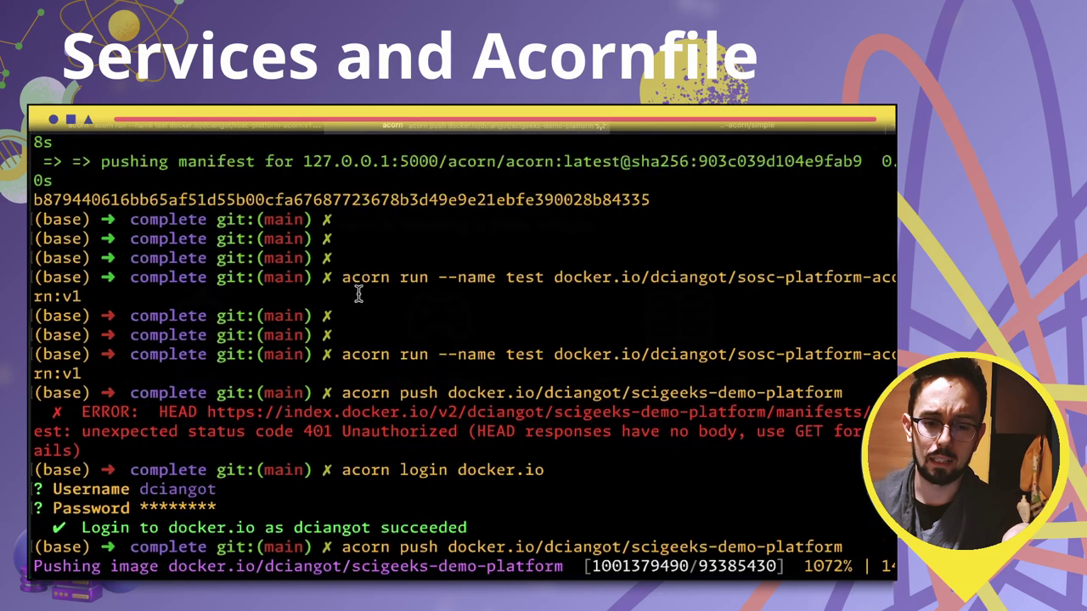
{"action": "left_click_drag", "start_coordinate": [99, 306], "coordinate": [637, 360]}
{"action": "scroll", "coordinate": [616, 364], "scroll_direction": "down", "scroll_amount": 5}
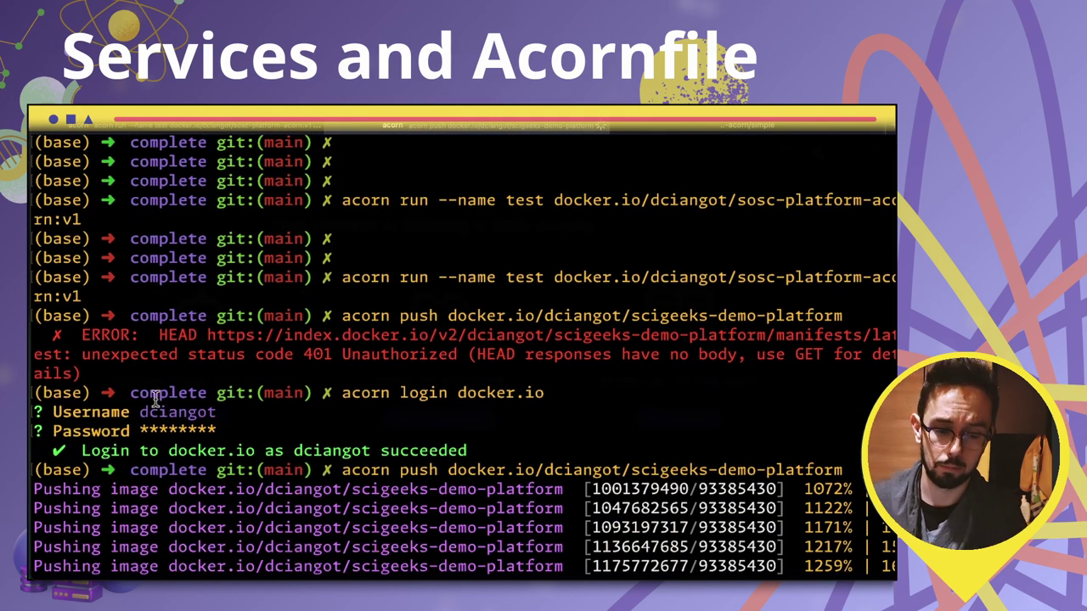
{"action": "left_click_drag", "start_coordinate": [85, 374], "coordinate": [35, 337]}
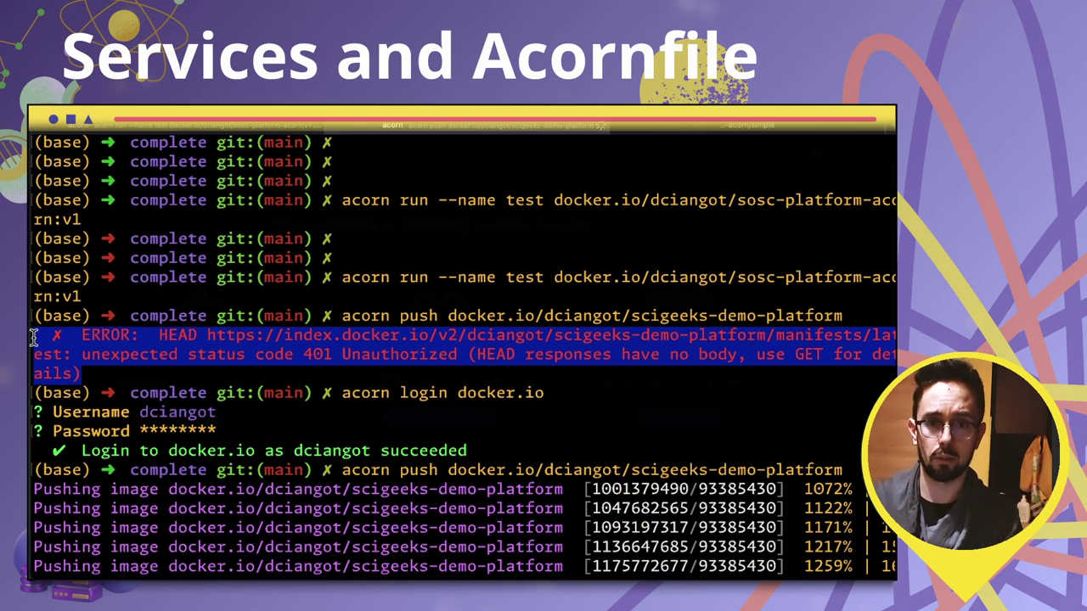
{"action": "left_click", "coordinate": [560, 315]}
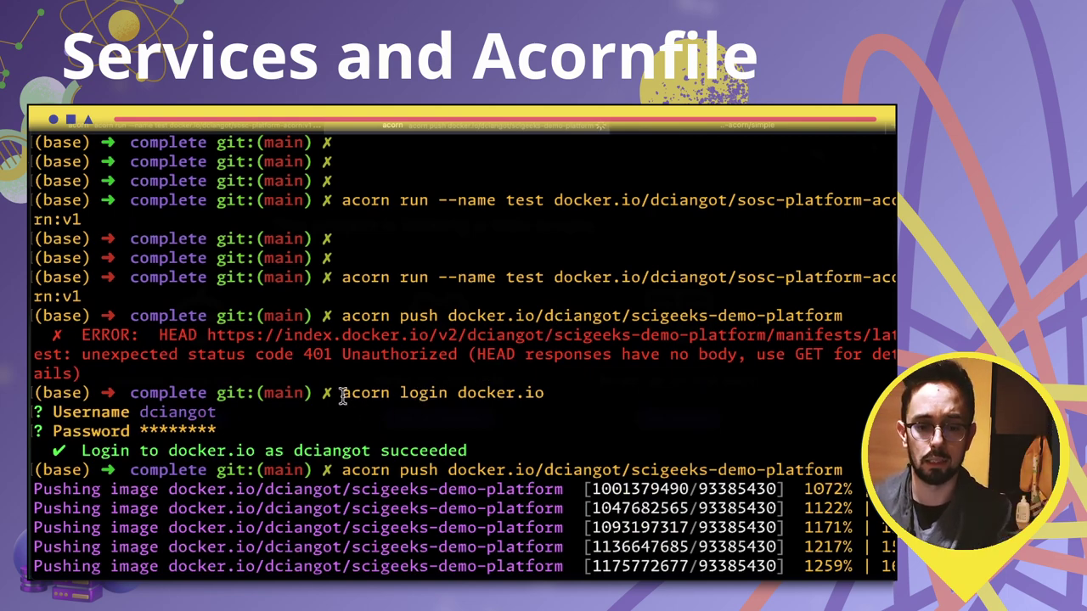
{"action": "left_click_drag", "start_coordinate": [342, 398], "coordinate": [594, 396]}
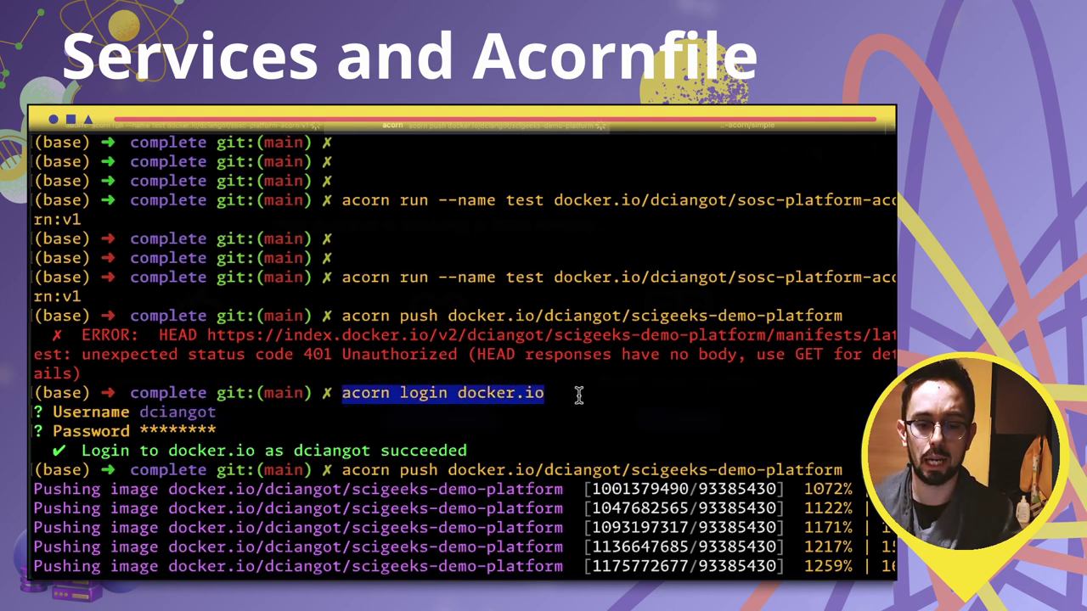
{"action": "left_click", "coordinate": [537, 401]}
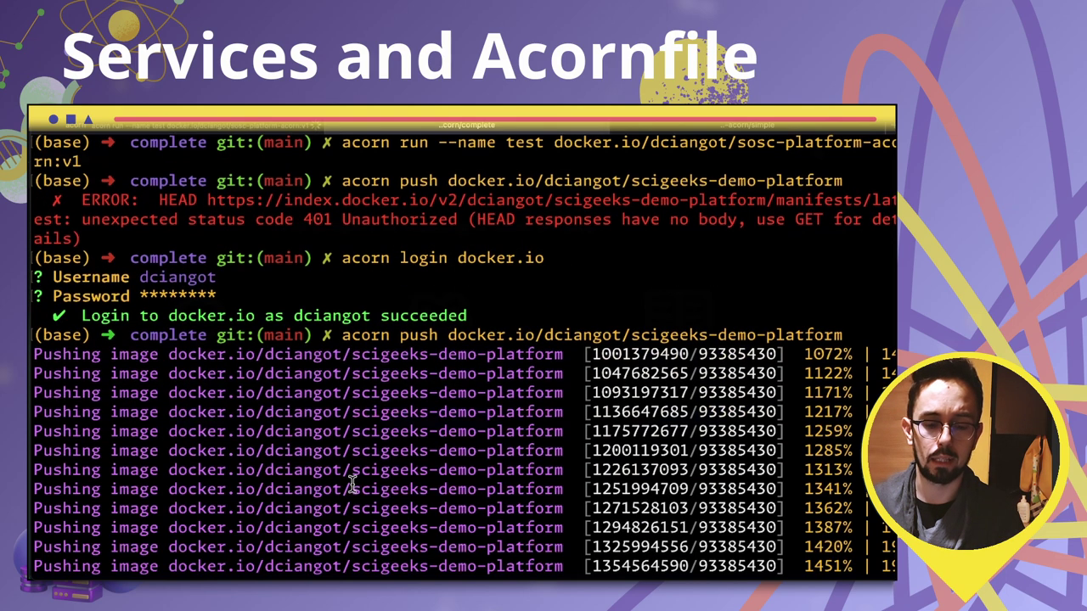
{"action": "left_click_drag", "start_coordinate": [342, 413], "coordinate": [814, 412]}
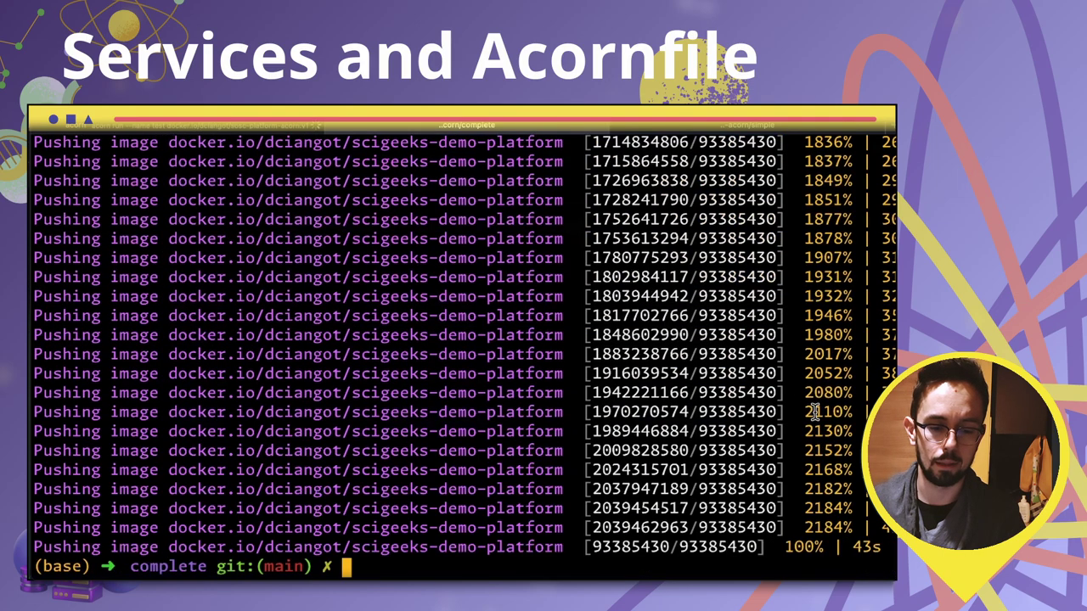
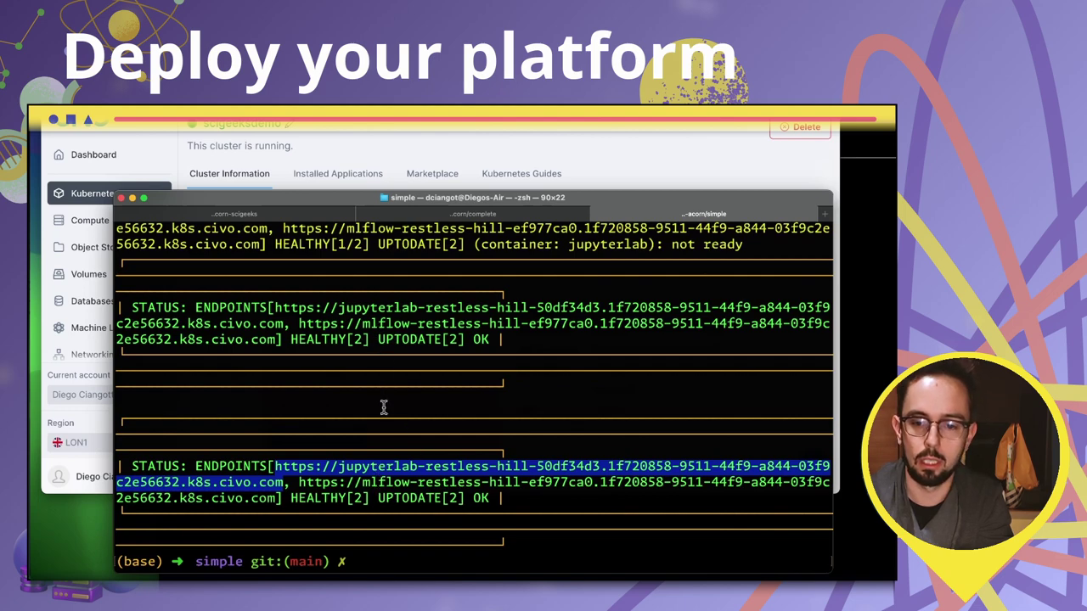
Copy the JupyterLab endpoint URL and list the app's secrets with acorn secret.
{"action": "left_click", "coordinate": [362, 449]}
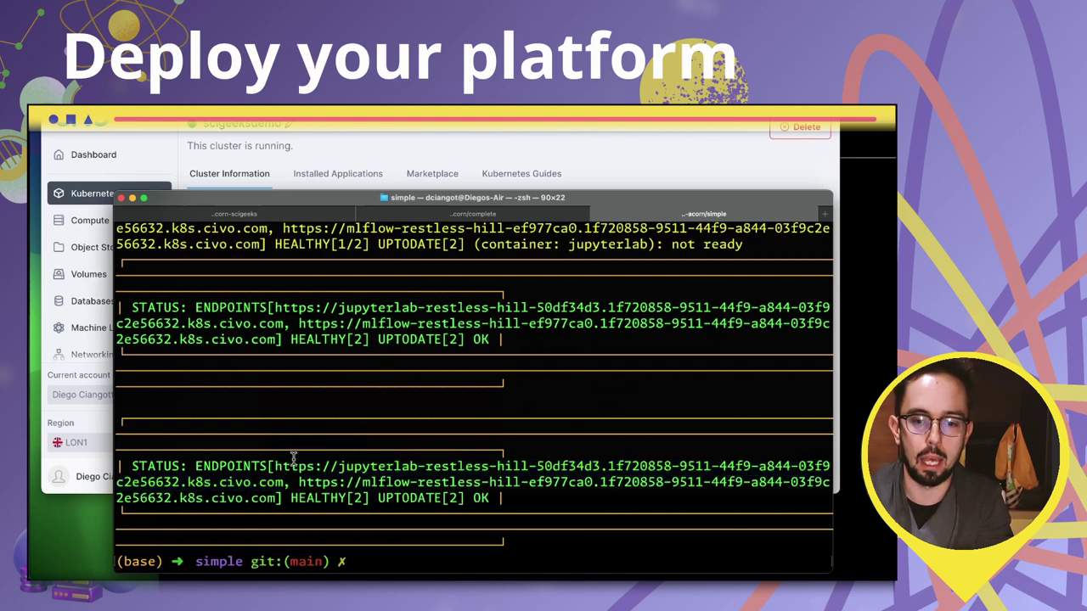
{"action": "left_click_drag", "start_coordinate": [275, 465], "coordinate": [284, 482]}
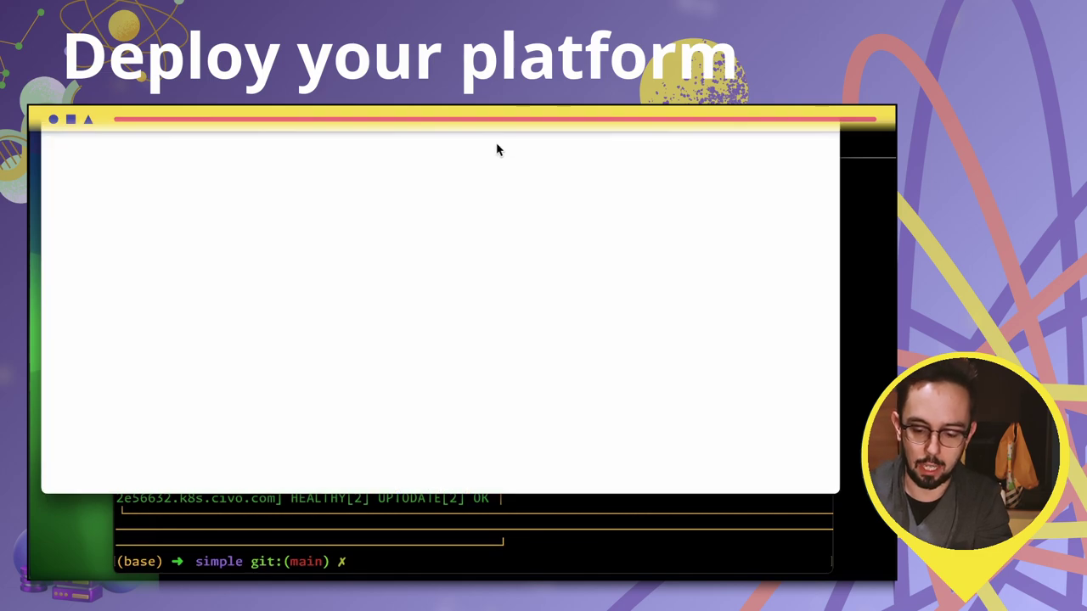
{"action": "key", "text": "super+Tab"}
{"action": "type", "text": "acorn "}
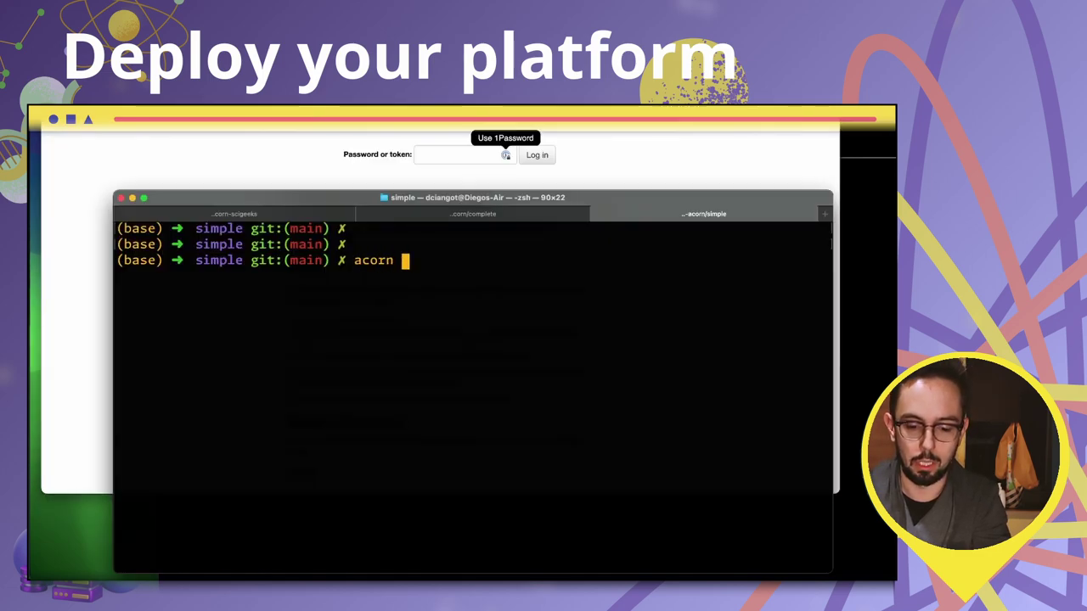
{"action": "type", "text": "secret"}
{"action": "key", "text": "Return"}
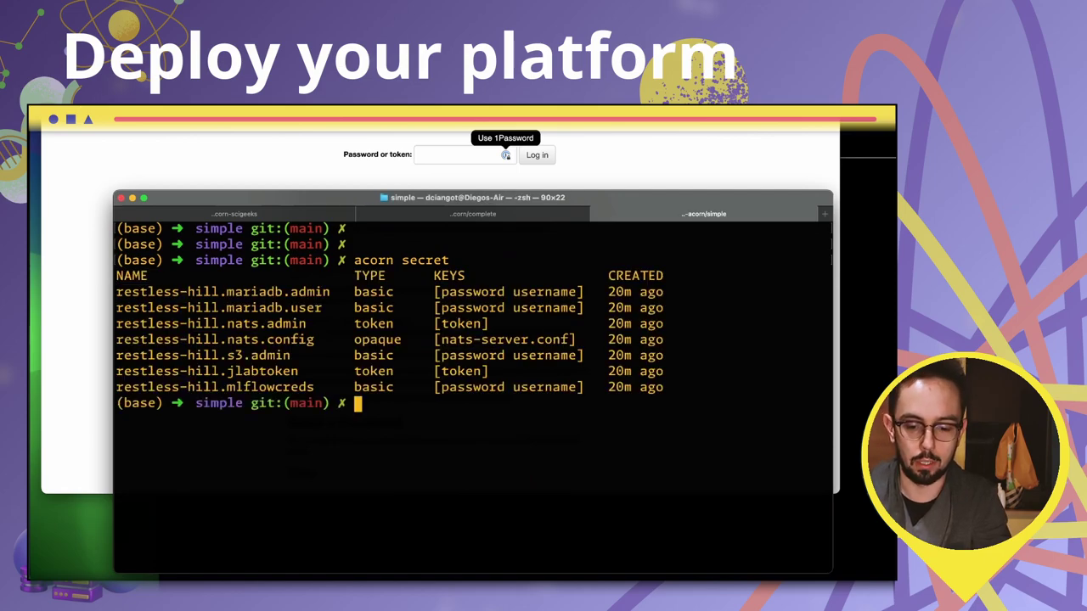
Reveal the restless-hill.jlabtoken secret with acorn secret reveal.
{"action": "type", "text": "acorn"}
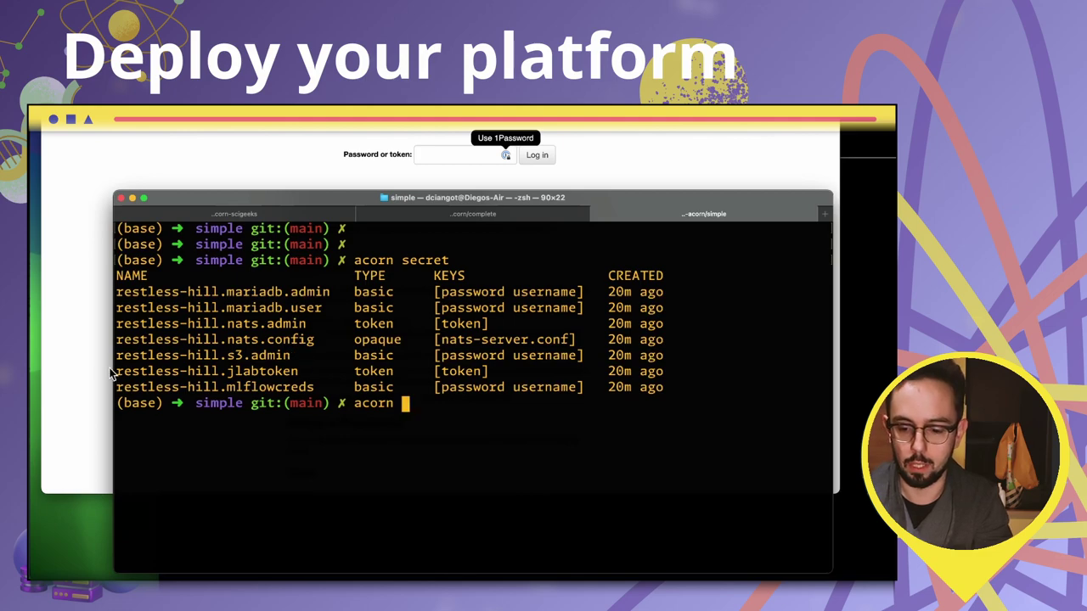
{"action": "left_click_drag", "start_coordinate": [115, 371], "coordinate": [302, 371]}
{"action": "key", "text": "super+c"}
{"action": "type", "text": "sec"}
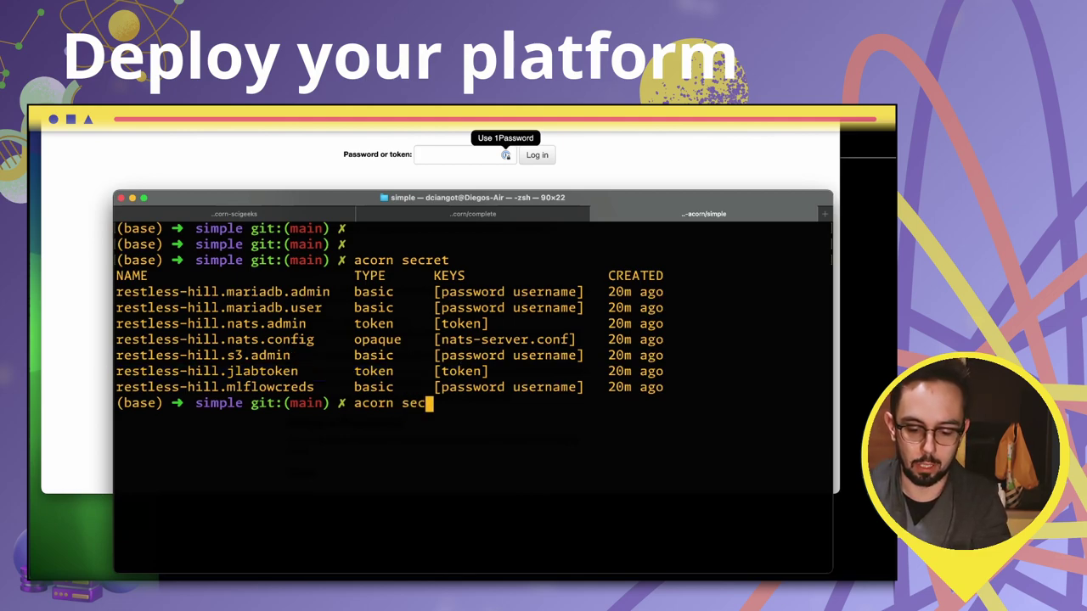
{"action": "type", "text": "ret reveal"}
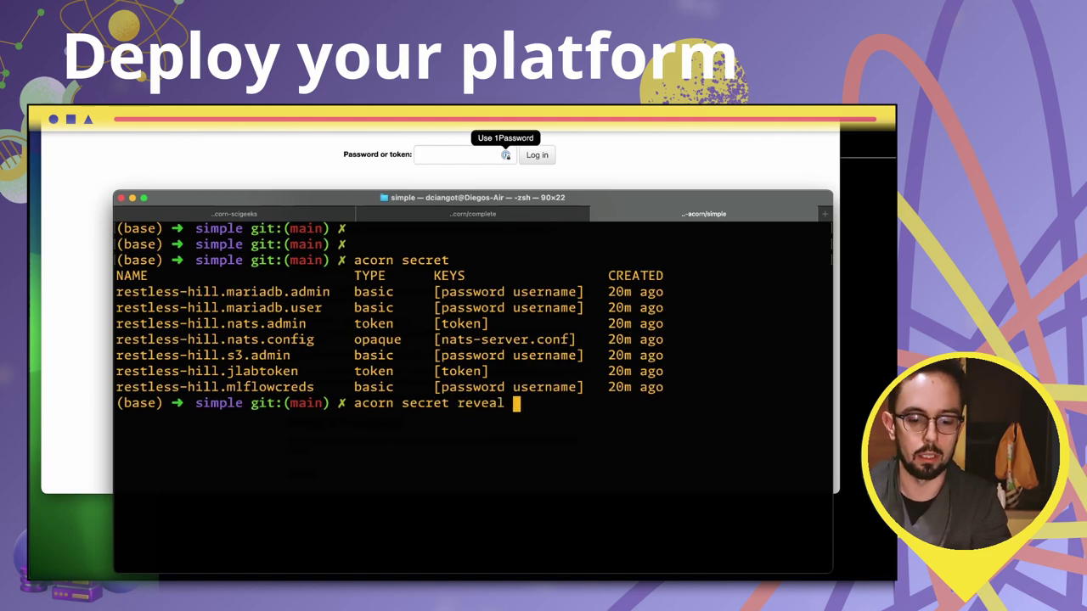
{"action": "key", "text": "super+v"}
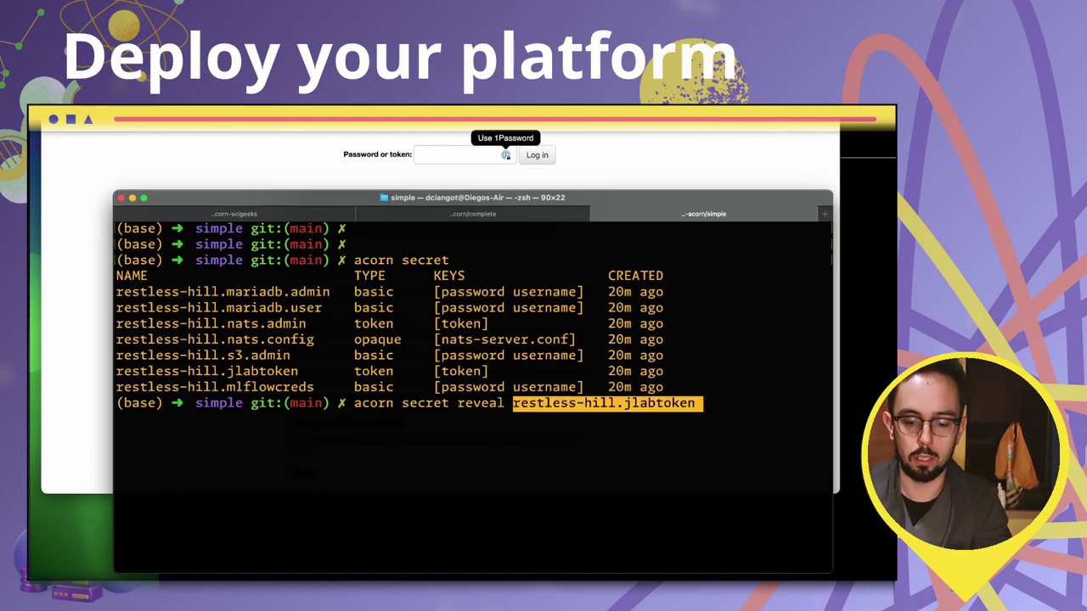
{"action": "key", "text": "Return"}
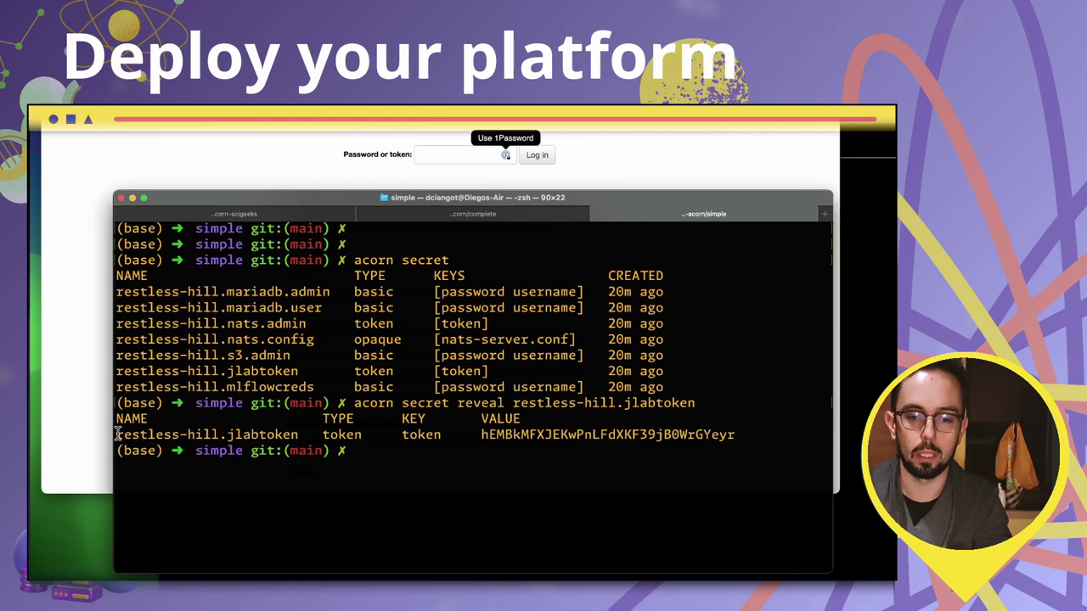
Copy the revealed token and use it to log in to JupyterLab.
{"action": "left_click_drag", "start_coordinate": [119, 434], "coordinate": [553, 433]}
{"action": "left_click", "coordinate": [548, 429]}
{"action": "double_click", "coordinate": [527, 434]}
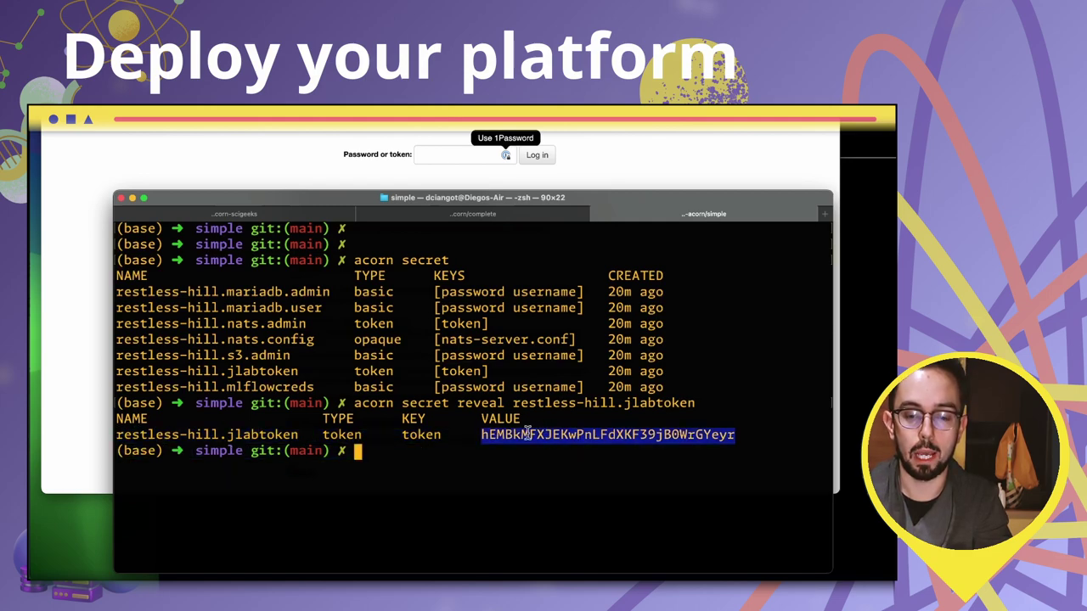
{"action": "key", "text": "super+c"}
{"action": "left_click", "coordinate": [459, 154]}
{"action": "key", "text": "super+v"}
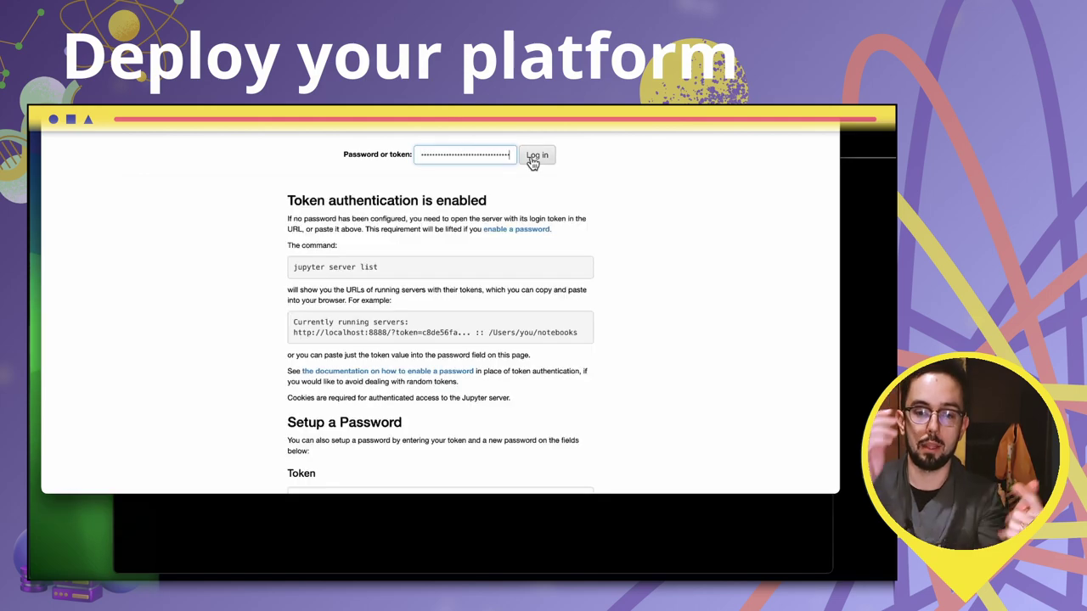
{"action": "left_click", "coordinate": [536, 156]}
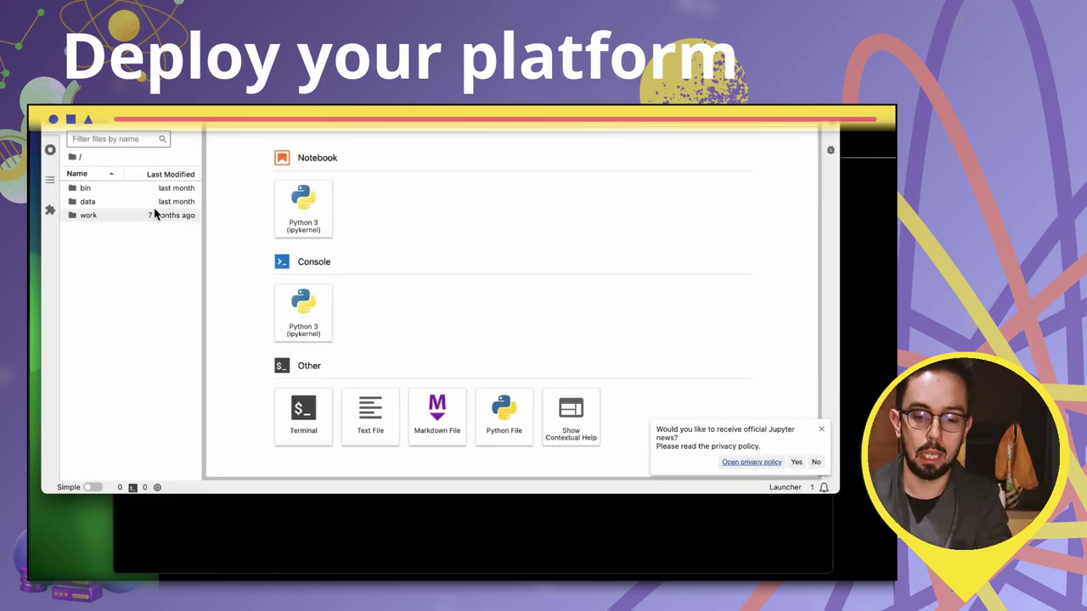
Run acorn ps and paste the MLflow endpoint URL into the browser's address bar.
{"action": "type", "text": "aco"}
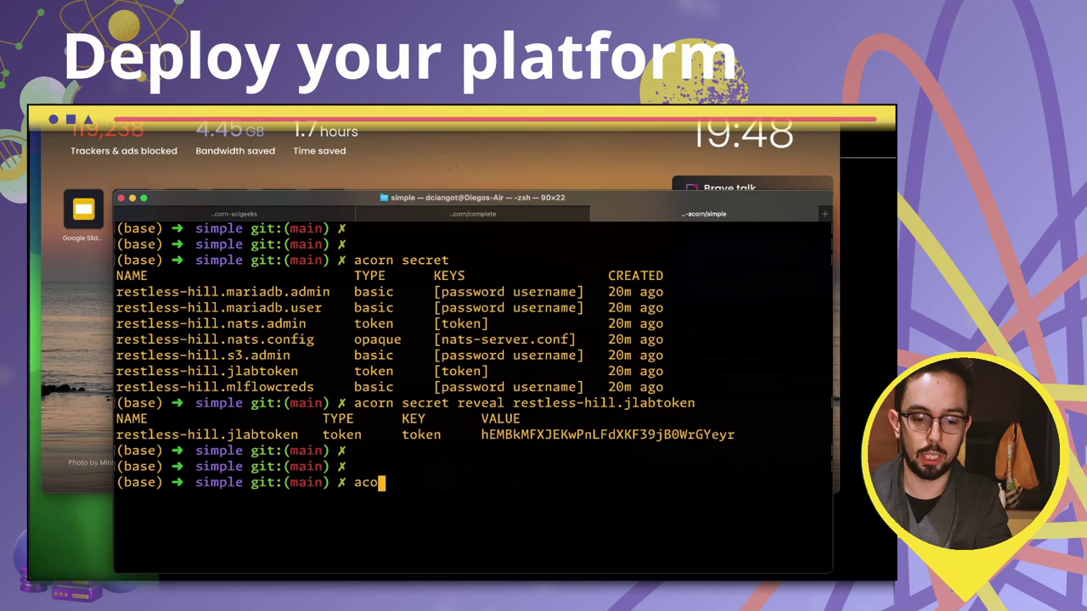
{"action": "type", "text": "rn ps"}
{"action": "key", "text": "Return"}
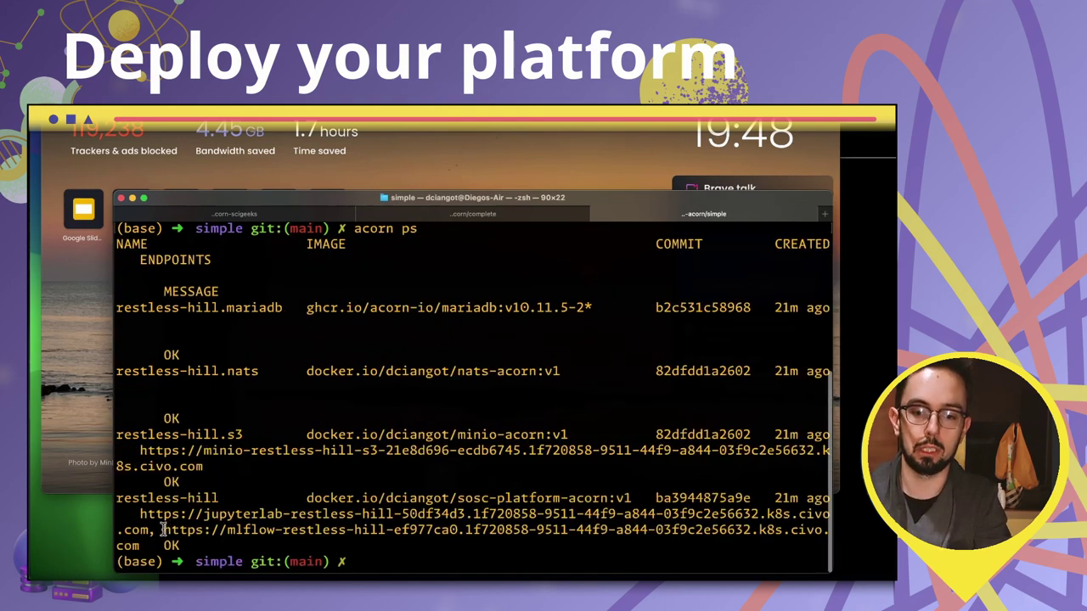
{"action": "left_click_drag", "start_coordinate": [164, 530], "coordinate": [135, 545]}
{"action": "key", "text": "super+c"}
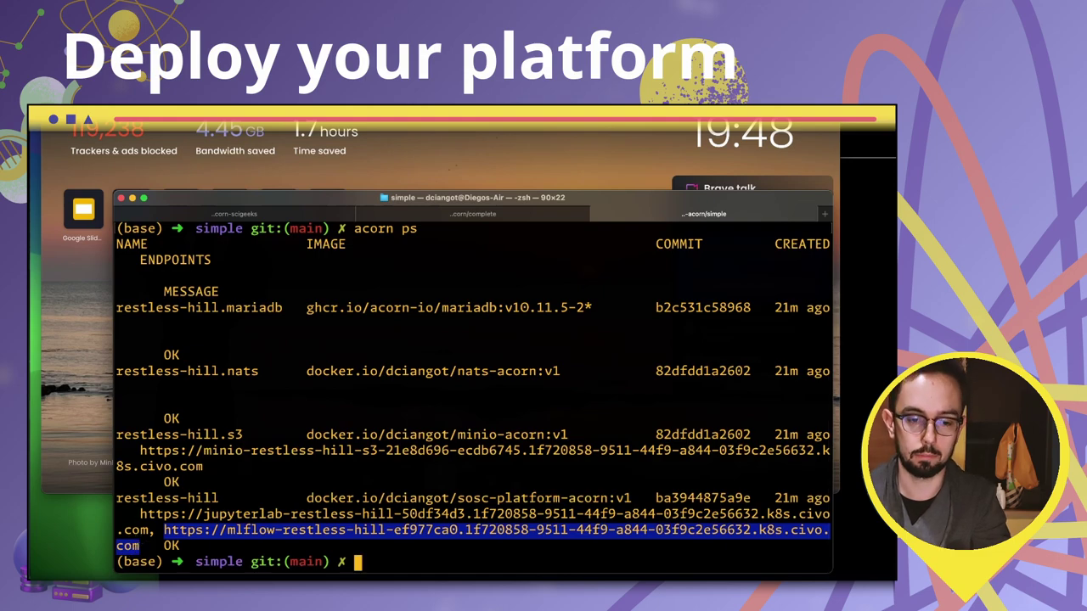
{"action": "key", "text": "super+Tab"}
{"action": "key", "text": "super+v"}
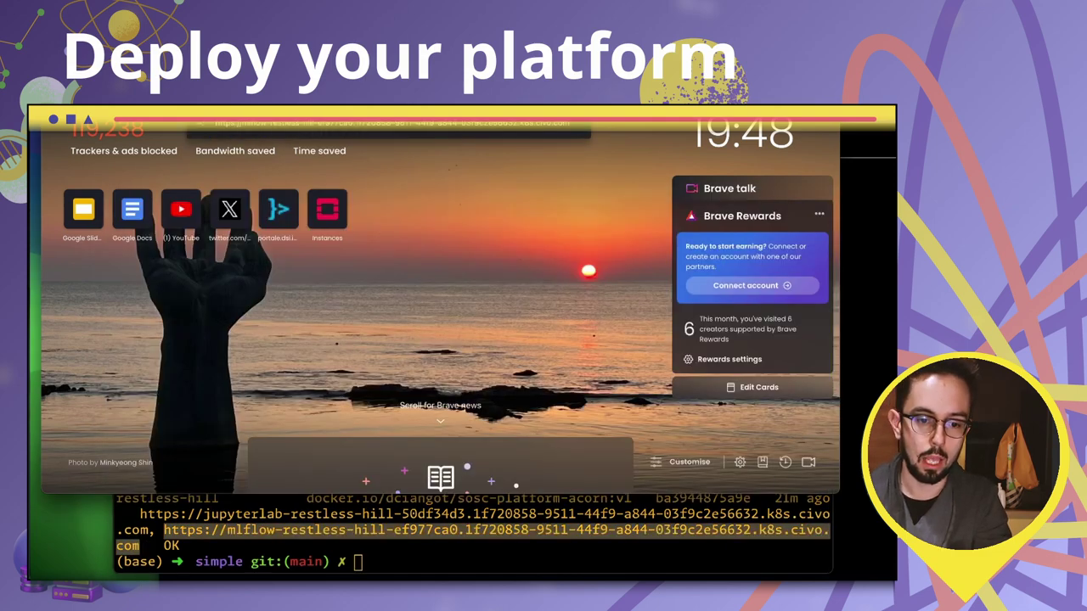
Load the MLflow page and add an experiment named 'test'.
{"action": "key", "text": "Return"}
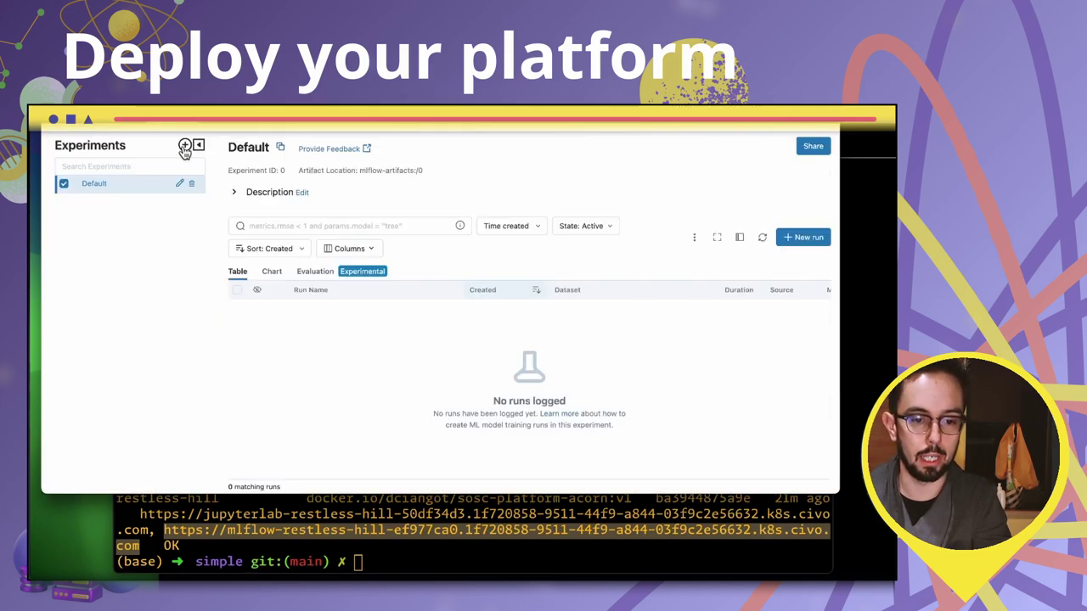
{"action": "left_click", "coordinate": [184, 146]}
{"action": "type", "text": "test"}
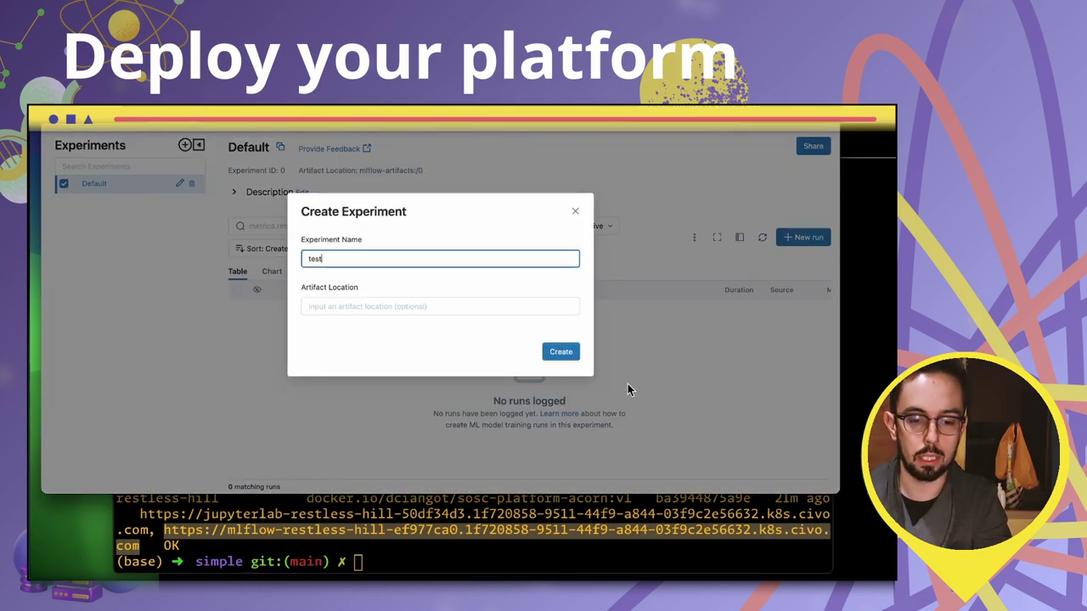
{"action": "left_click", "coordinate": [559, 352]}
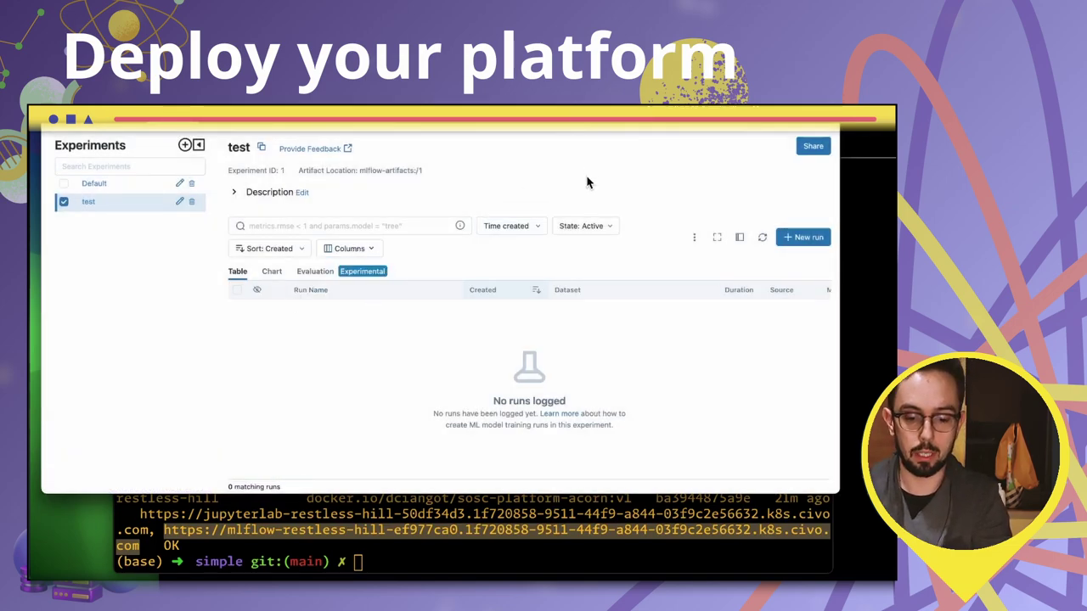
{"action": "left_click", "coordinate": [564, 537]}
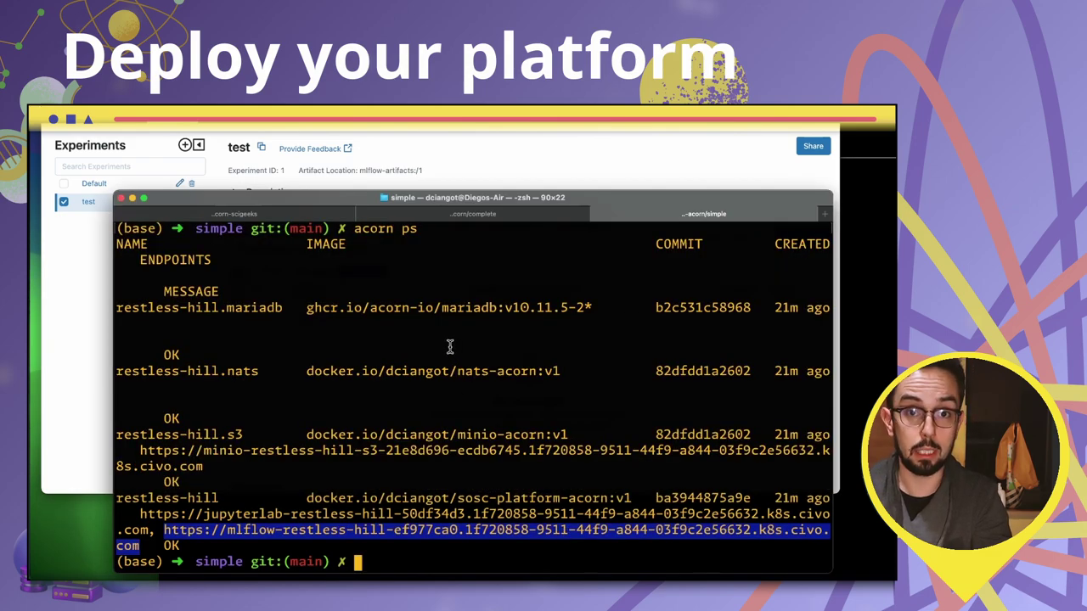
Copy the MinIO restless-hill.s3 endpoint URL from acorn ps and focus the browser's address bar.
{"action": "left_click", "coordinate": [513, 328]}
{"action": "left_click_drag", "start_coordinate": [307, 434], "coordinate": [584, 434]}
{"action": "left_click", "coordinate": [308, 445]}
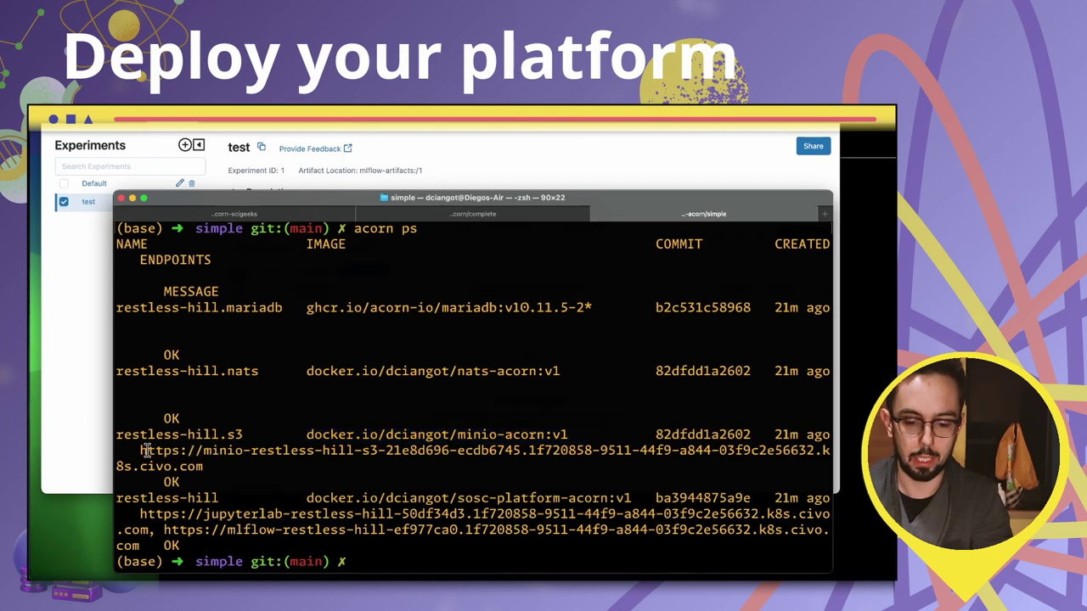
{"action": "left_click_drag", "start_coordinate": [139, 450], "coordinate": [206, 467]}
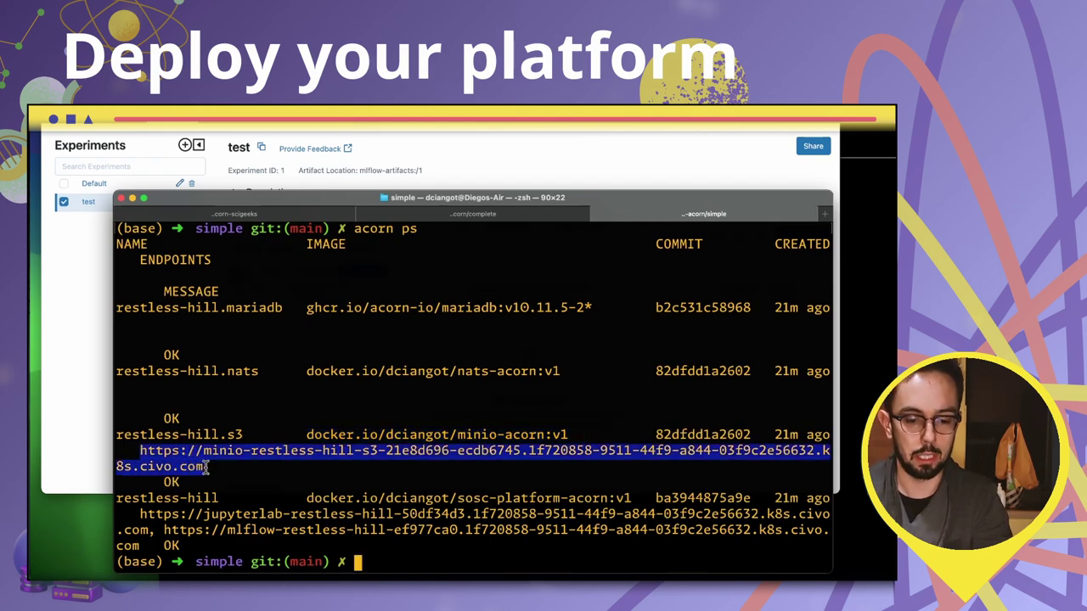
{"action": "left_click", "coordinate": [482, 147]}
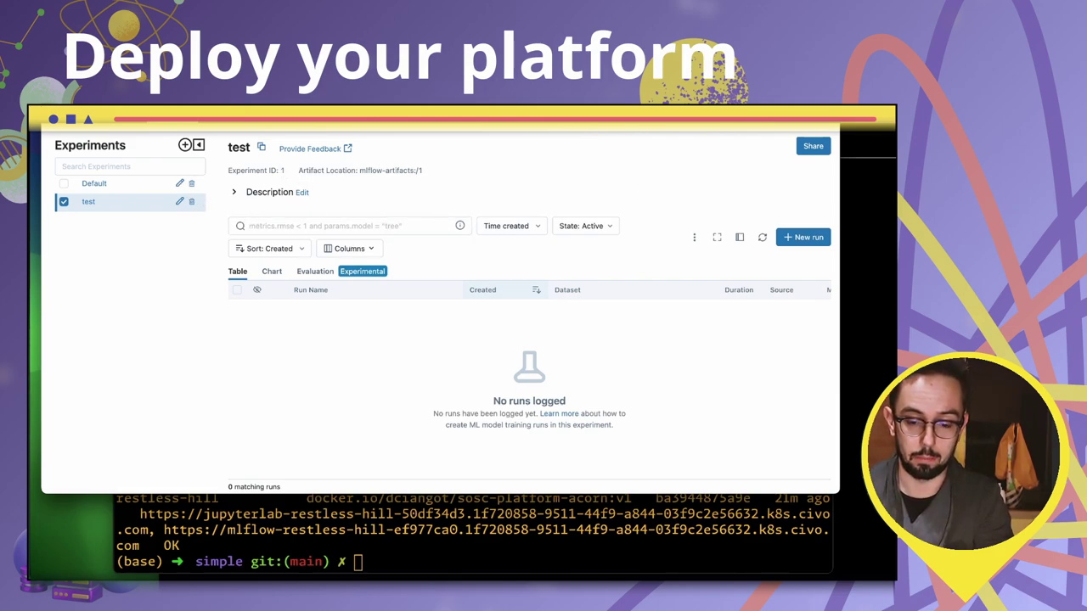
{"action": "left_click", "coordinate": [610, 126]}
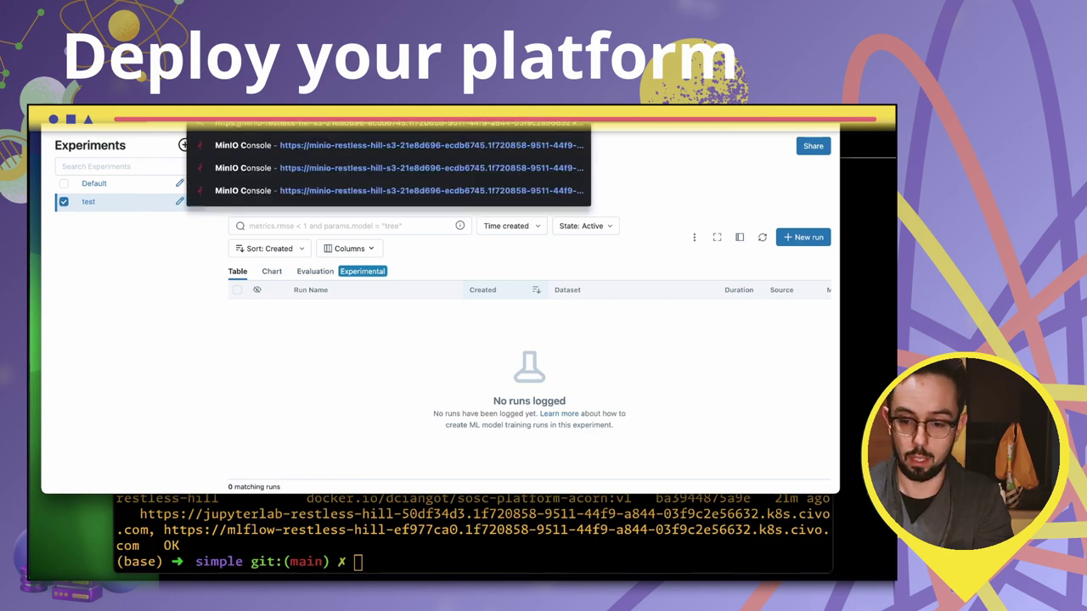
Load the MinIO Console address and sign out to its login page.
{"action": "key", "text": "Return"}
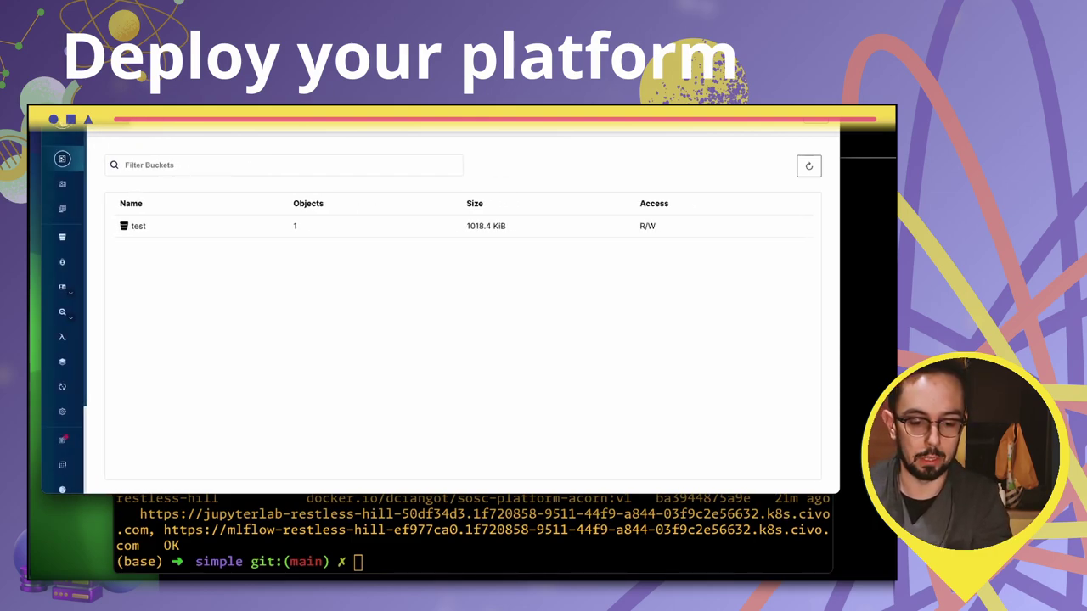
{"action": "scroll", "coordinate": [114, 491], "scroll_direction": "down", "scroll_amount": 5}
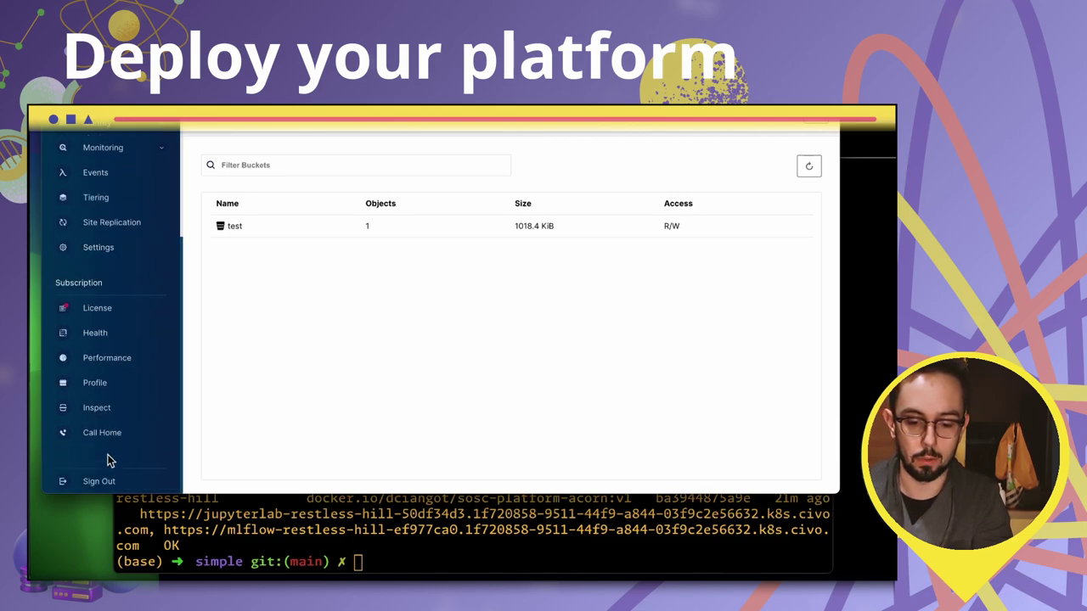
{"action": "left_click", "coordinate": [106, 481]}
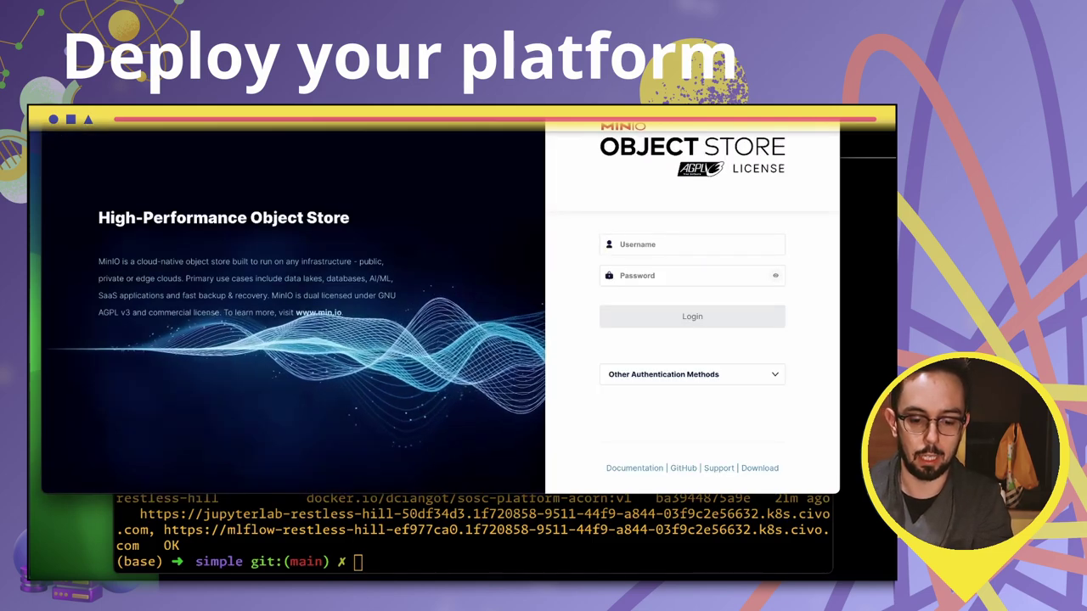
{"action": "left_click", "coordinate": [507, 549]}
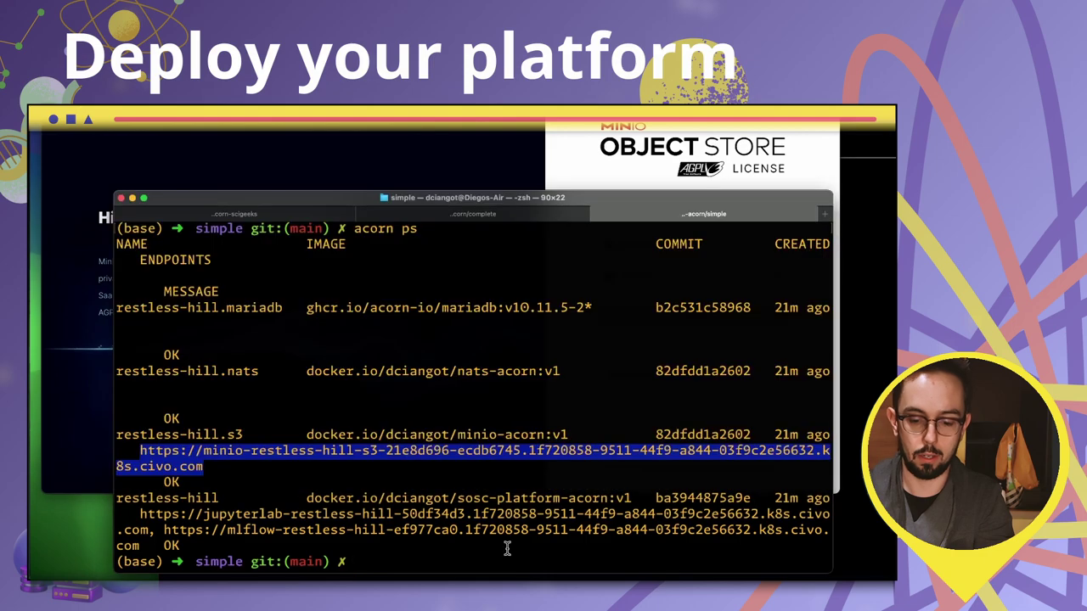
Rerun the last command as acorn secret to list the Acorn secrets.
{"action": "key", "text": "Up"}
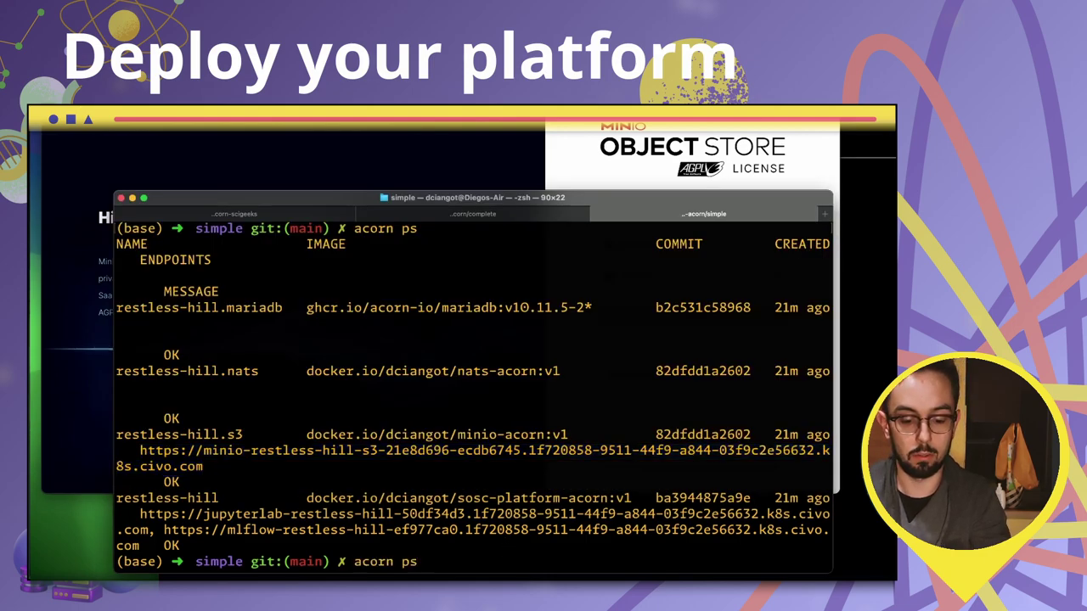
{"action": "key", "text": "BackSpace"}
{"action": "key", "text": "BackSpace"}
{"action": "type", "text": "secret"}
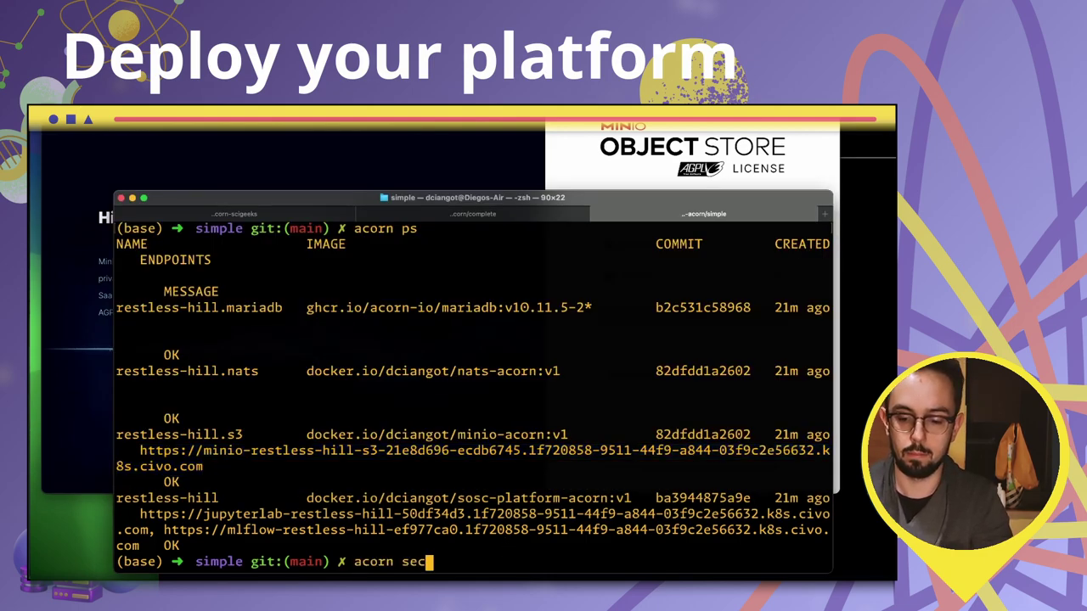
{"action": "key", "text": "Return"}
Reveal the restless-hill.s3.admin secret and select its username value.
{"action": "type", "text": "acorn secret"}
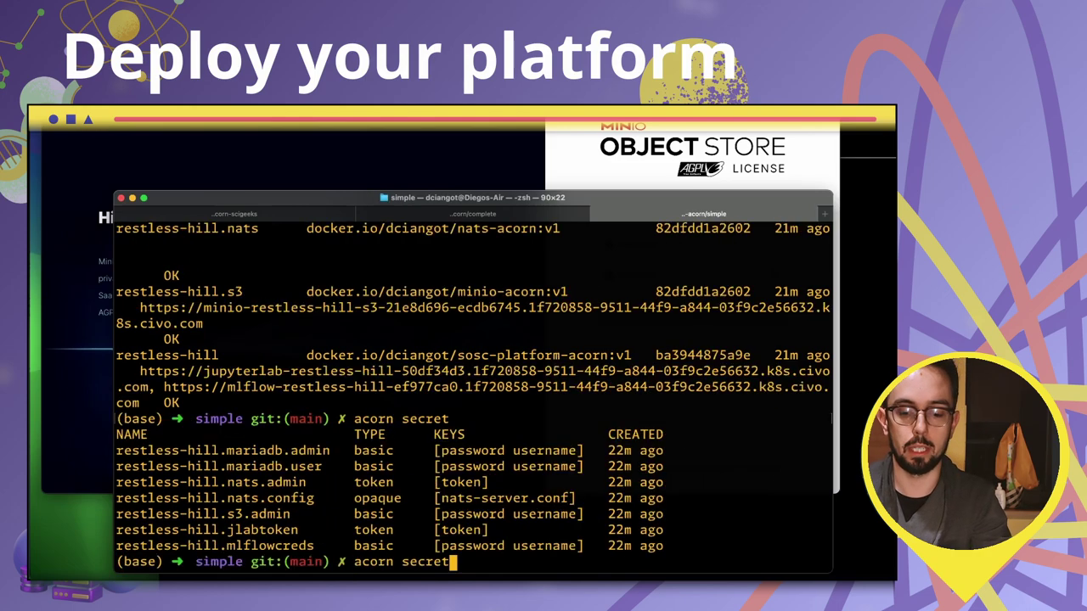
{"action": "type", "text": " reveal"}
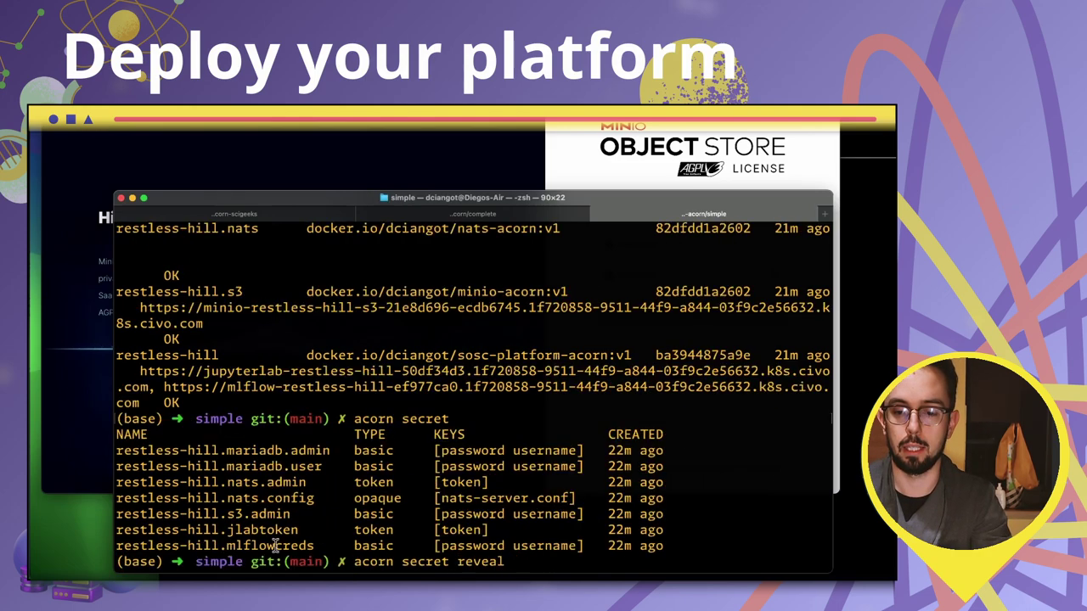
{"action": "triple_click", "coordinate": [283, 518]}
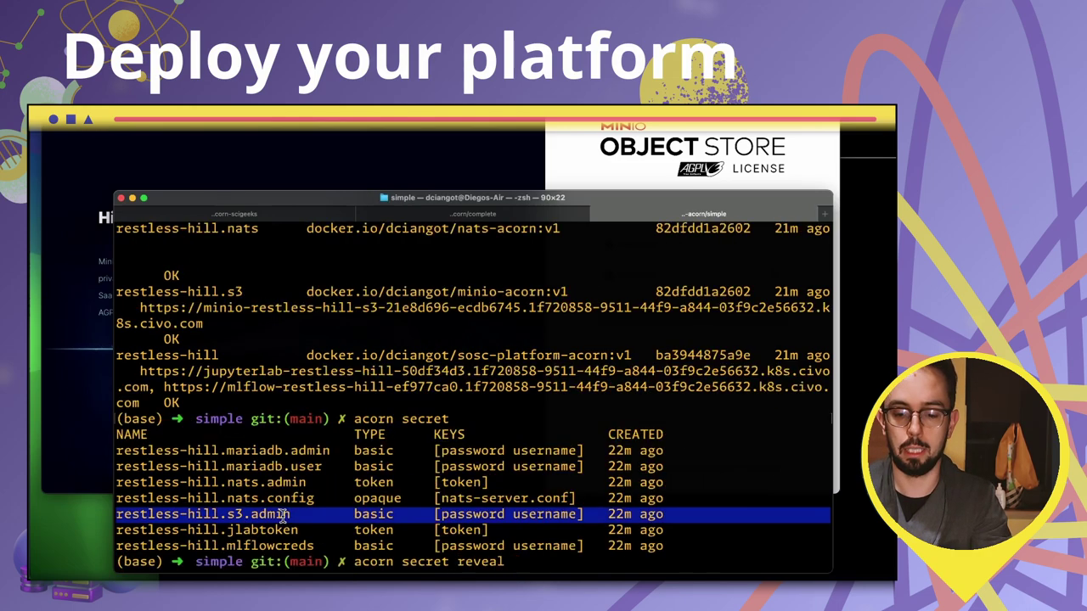
{"action": "left_click", "coordinate": [434, 501]}
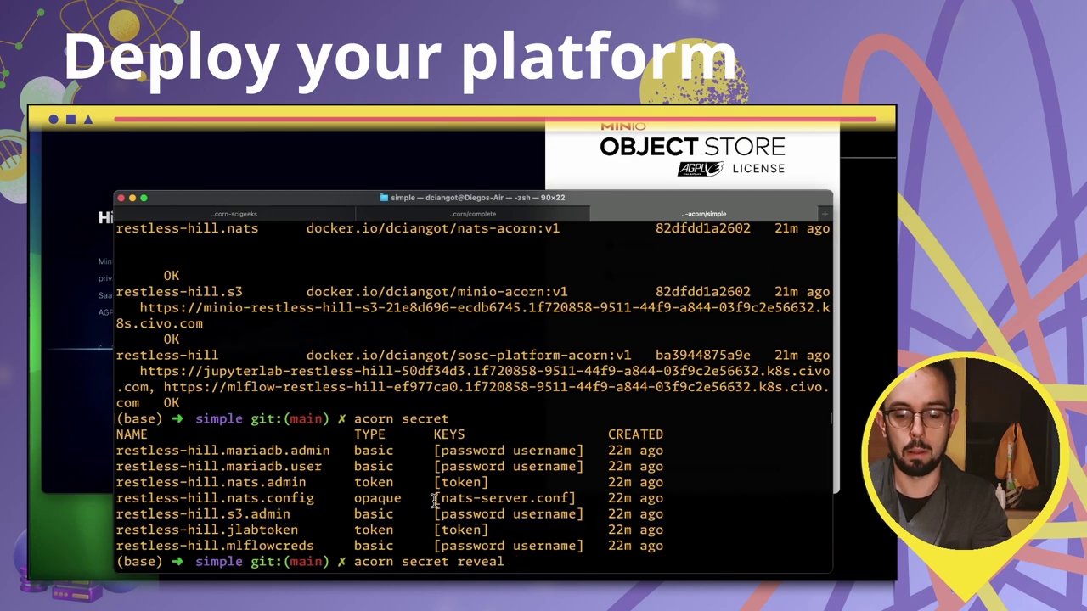
{"action": "left_click_drag", "start_coordinate": [291, 513], "coordinate": [106, 515]}
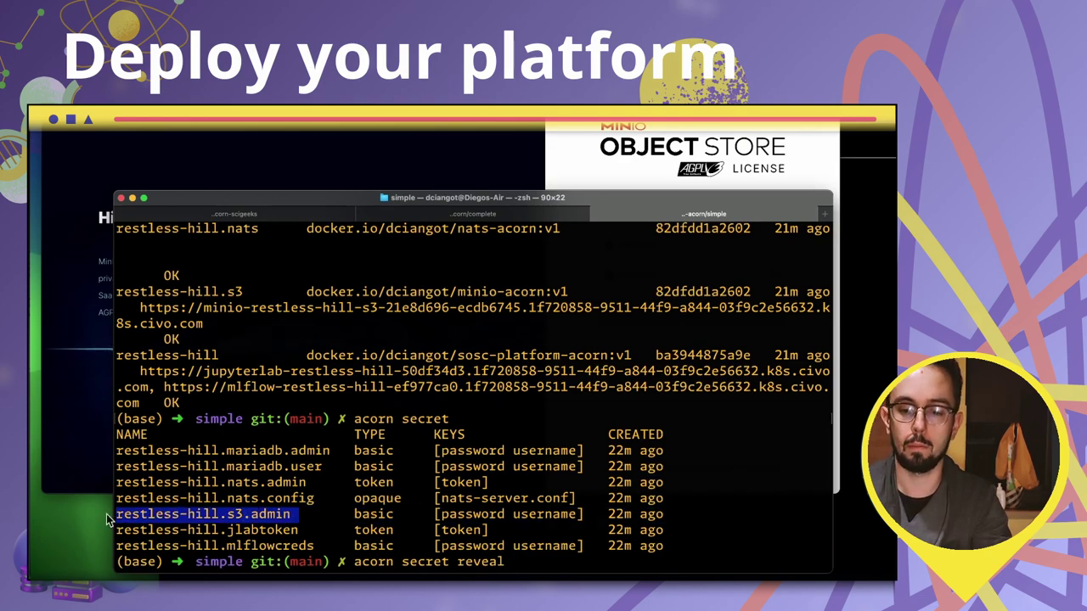
{"action": "key", "text": "super+v"}
{"action": "key", "text": "Return"}
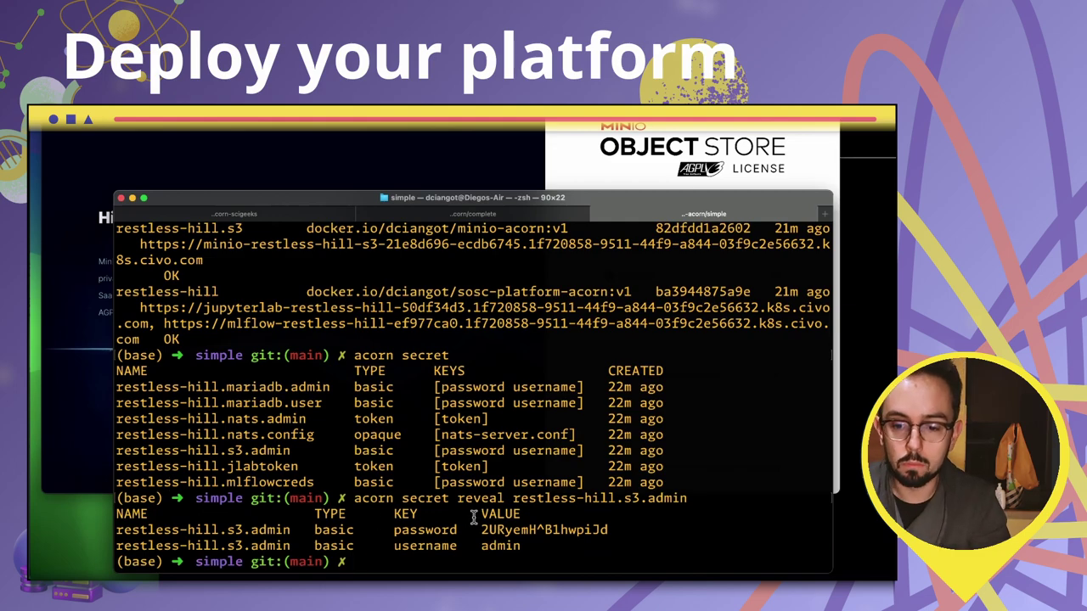
{"action": "double_click", "coordinate": [490, 548]}
{"action": "key", "text": "super+Tab"}
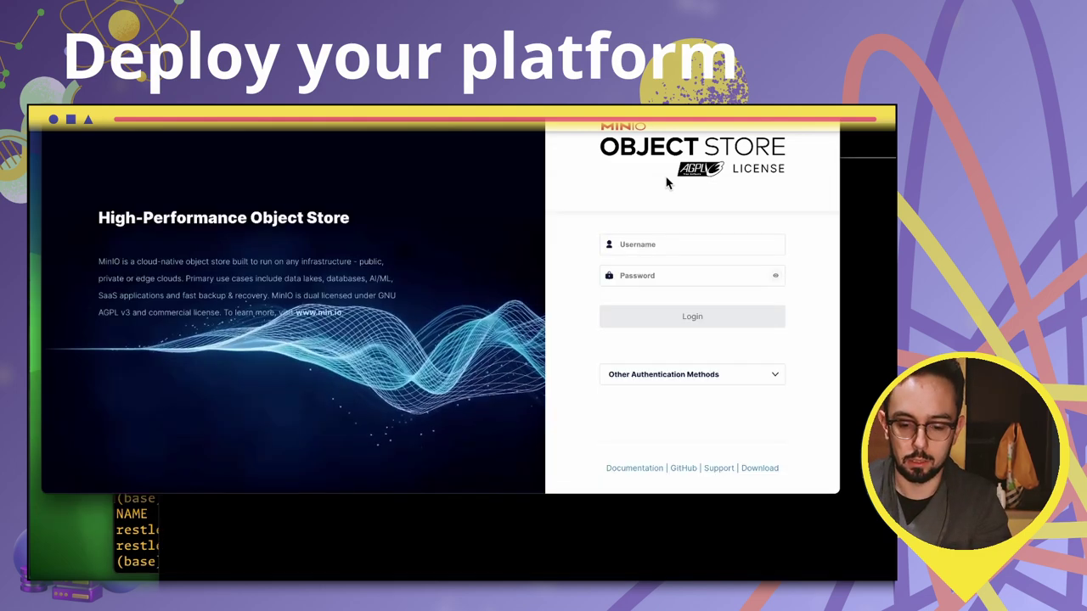
Log in to MinIO Console as admin with the revealed password.
{"action": "left_click", "coordinate": [680, 245]}
{"action": "type", "text": "admin"}
{"action": "key", "text": "Tab"}
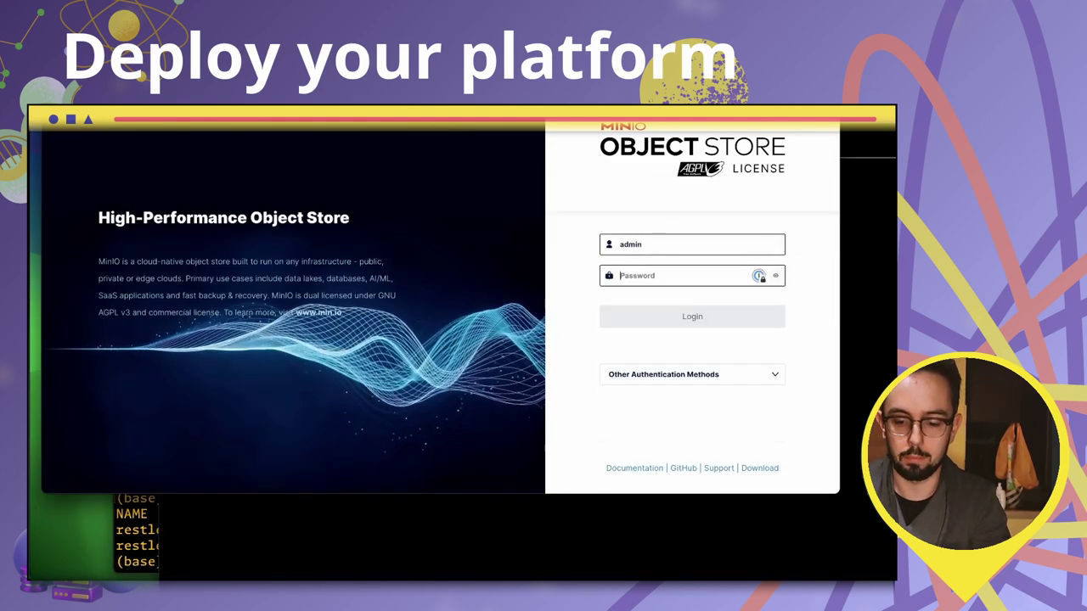
{"action": "key", "text": "super+shift+v"}
{"action": "key", "text": "Return"}
{"action": "key", "text": "Return"}
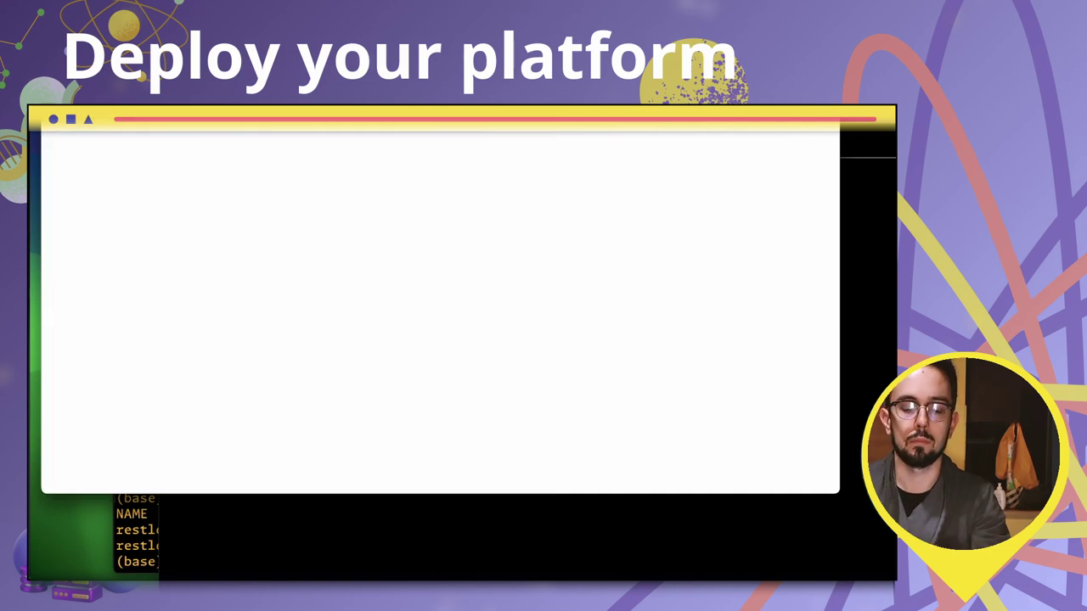
Add a new bucket named 'test' from the Buckets page.
{"action": "left_click", "coordinate": [95, 307]}
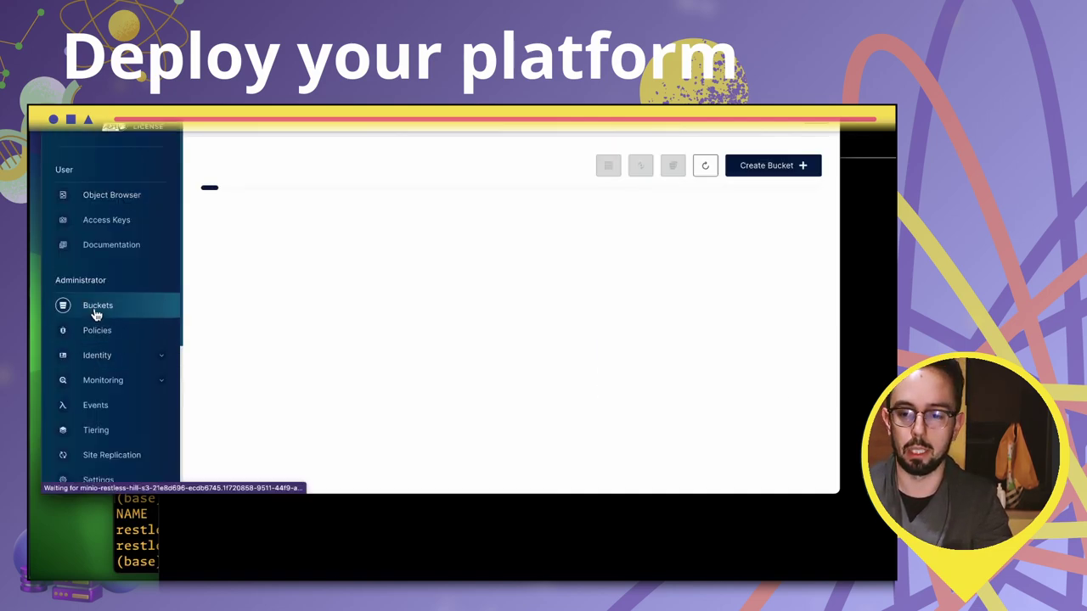
{"action": "left_click", "coordinate": [773, 169]}
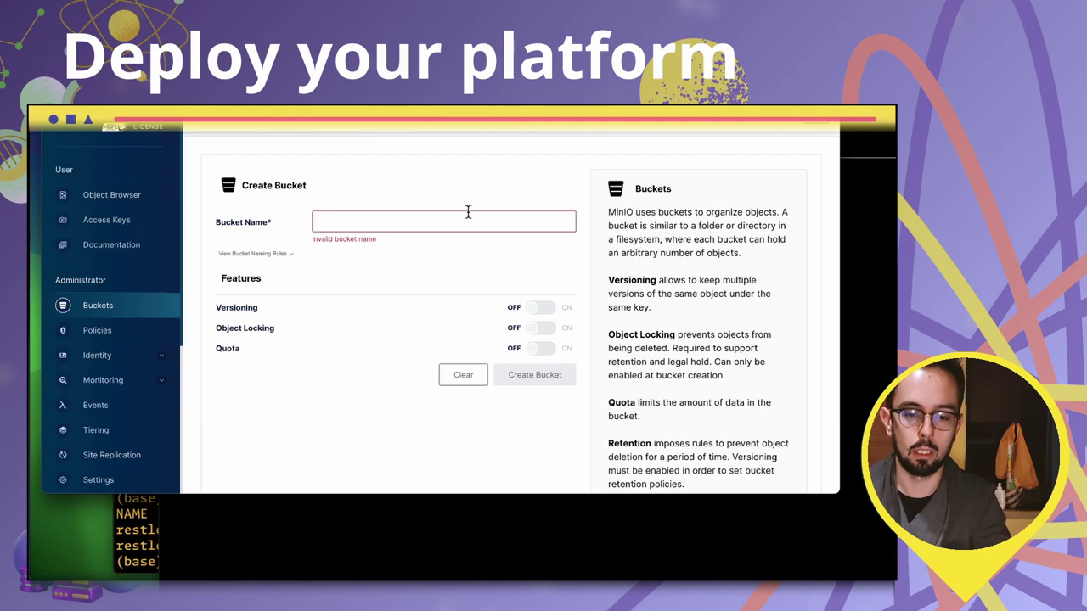
{"action": "type", "text": "test"}
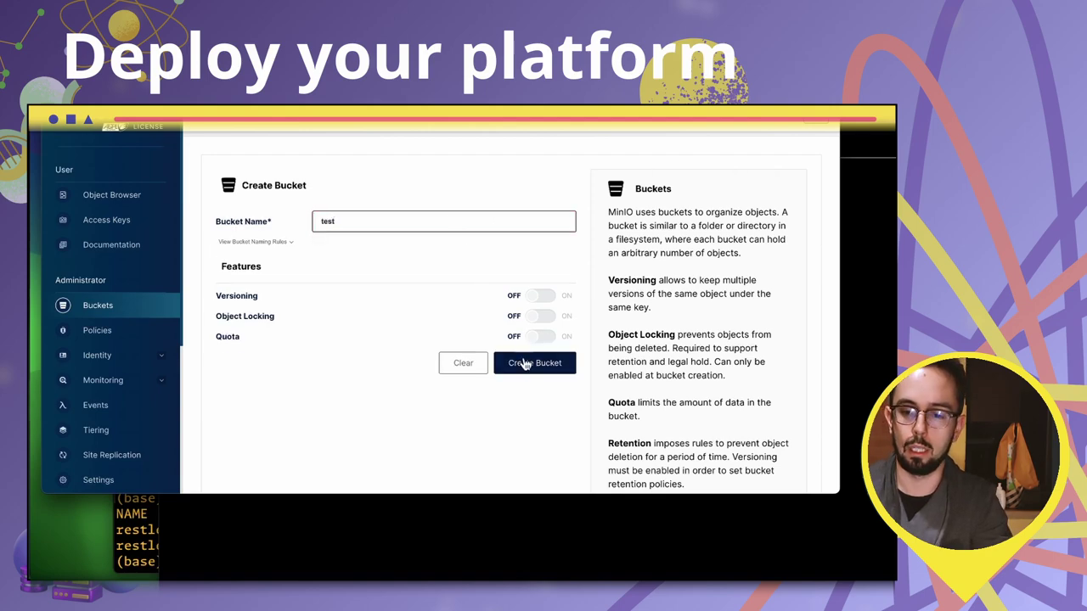
{"action": "left_click", "coordinate": [525, 363]}
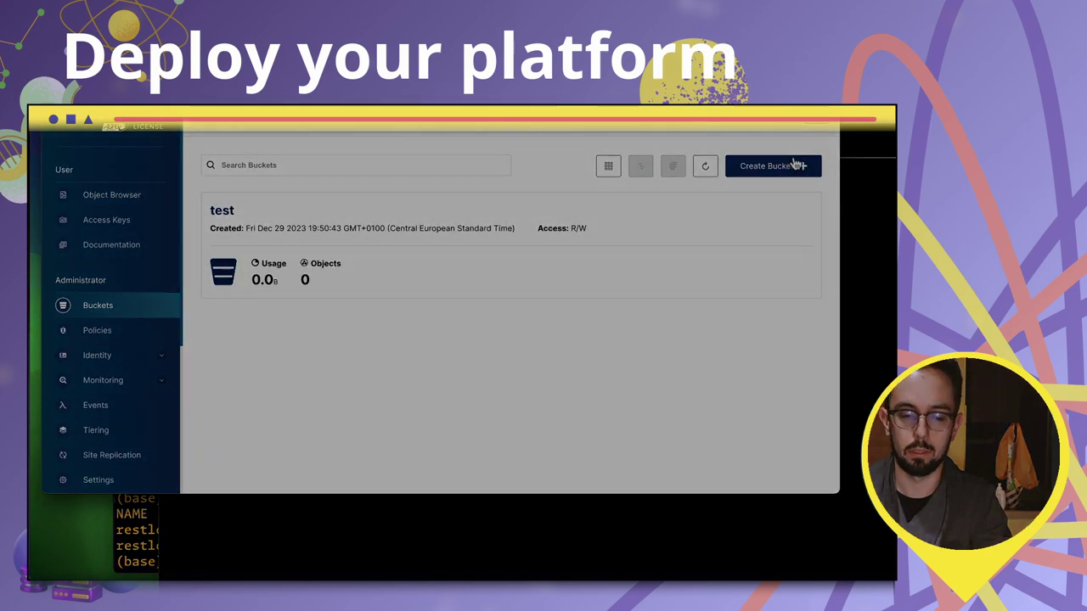